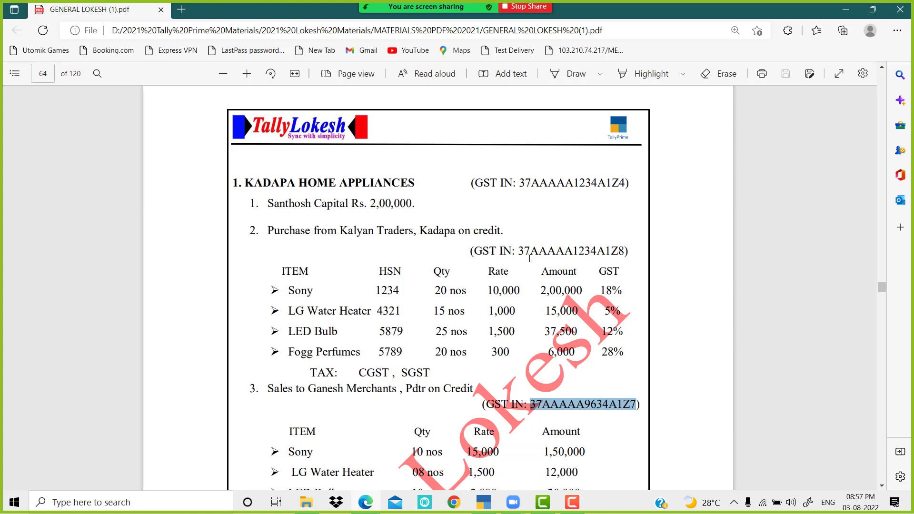
Step: Scroll through the exercise PDF to page 65 and back to find the company
scroll(576, 264, down, 3)
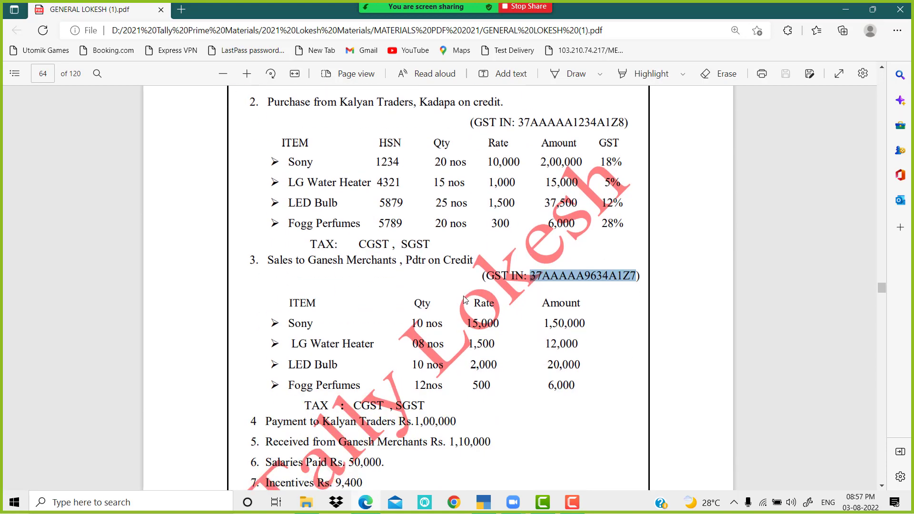
scroll(465, 299, down, 2)
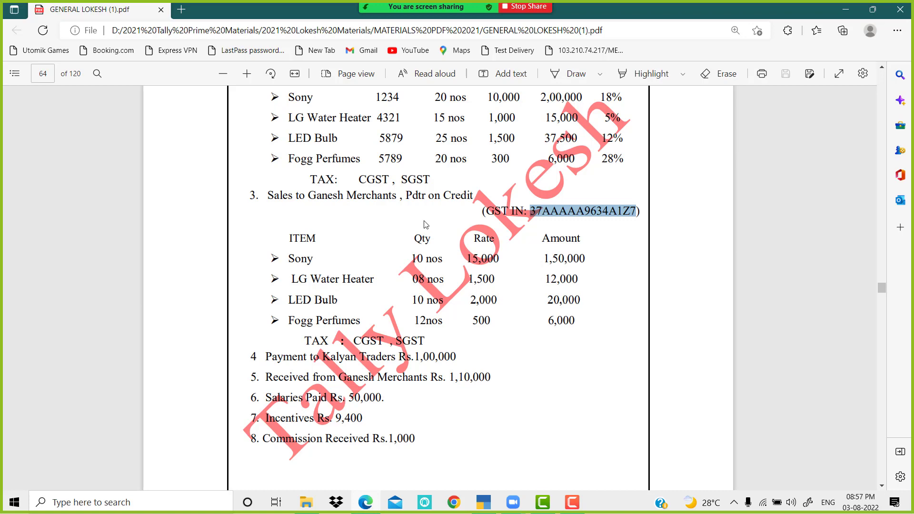
scroll(438, 223, up, 3)
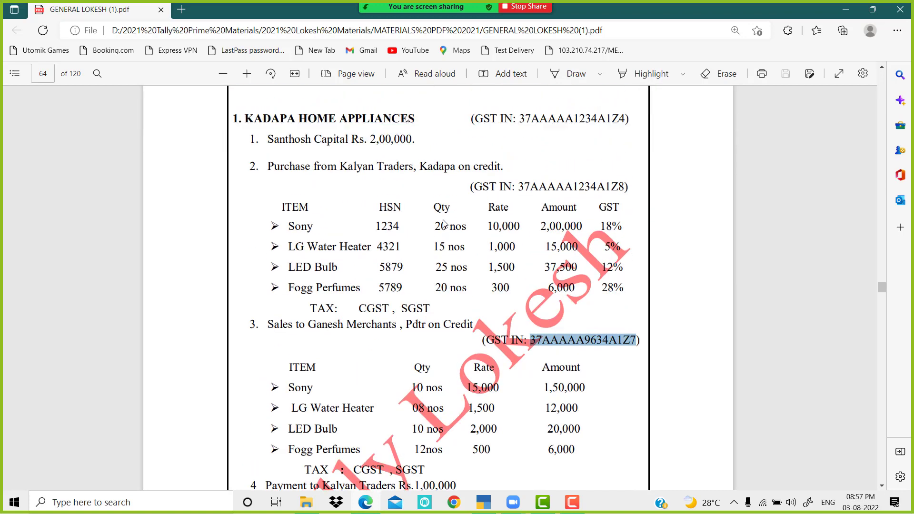
scroll(476, 305, down, 4)
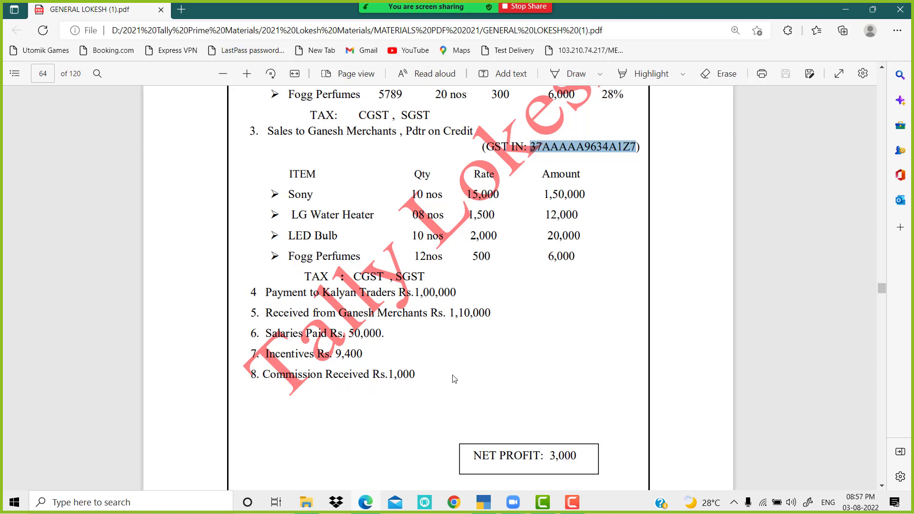
scroll(496, 413, down, 2)
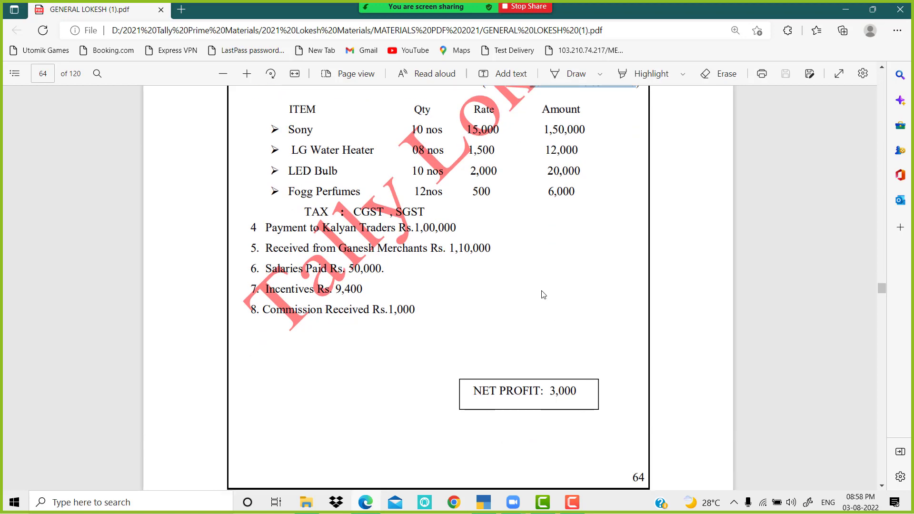
scroll(543, 294, up, 8)
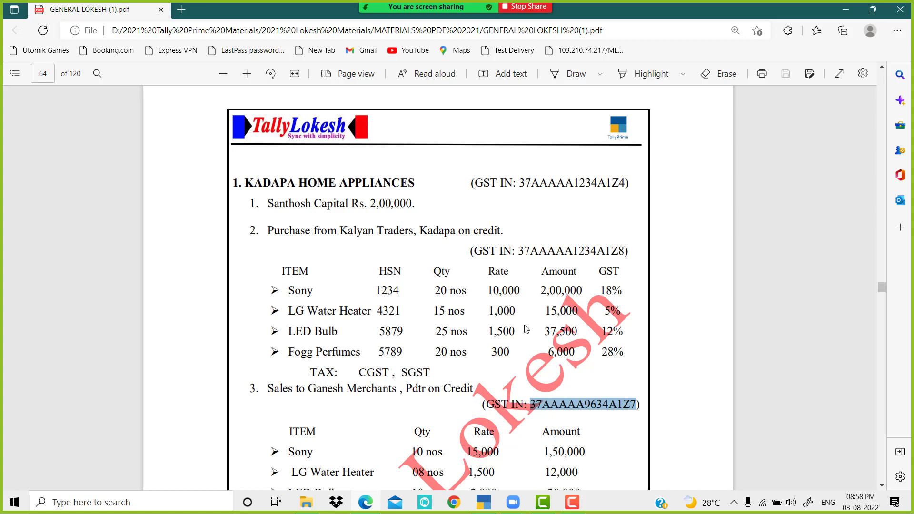
scroll(527, 329, down, 15)
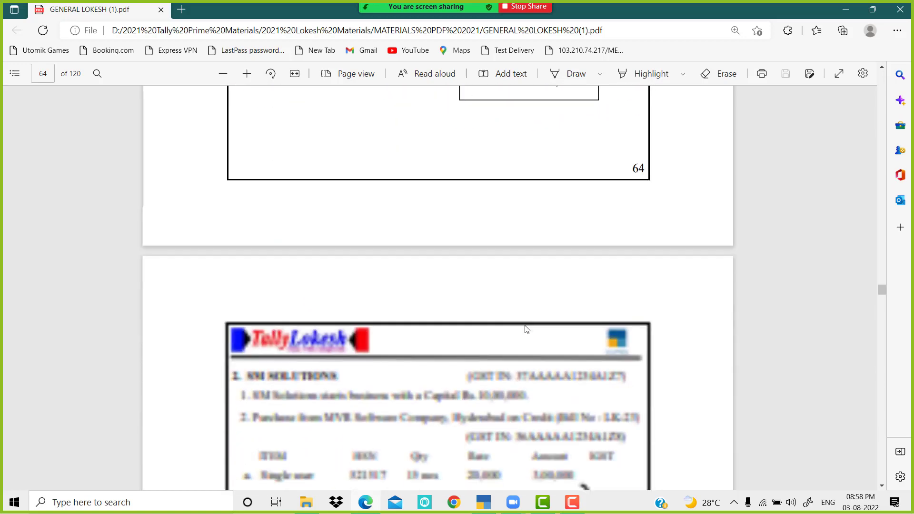
scroll(527, 329, down, 2)
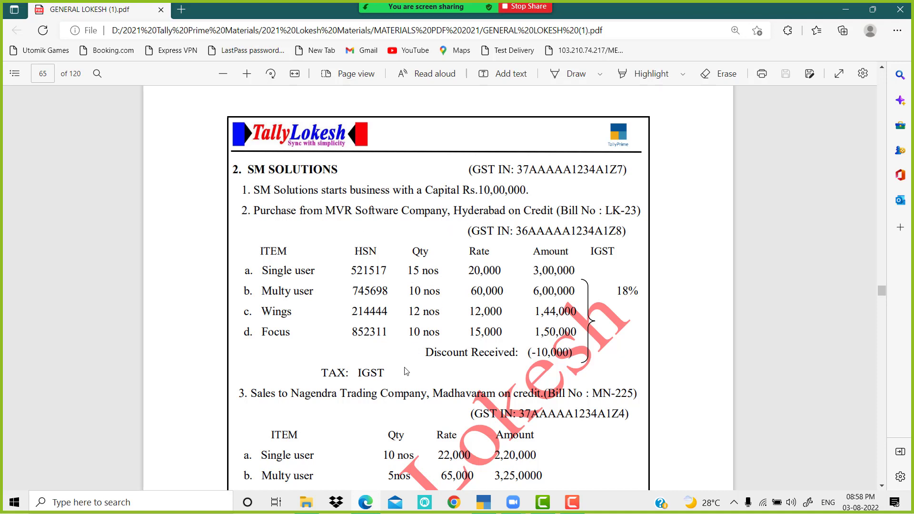
Step: Copy the KADAPA HOME APPLIANCES heading from the PDF and bring up TallyPrime
drag(327, 372, 384, 373)
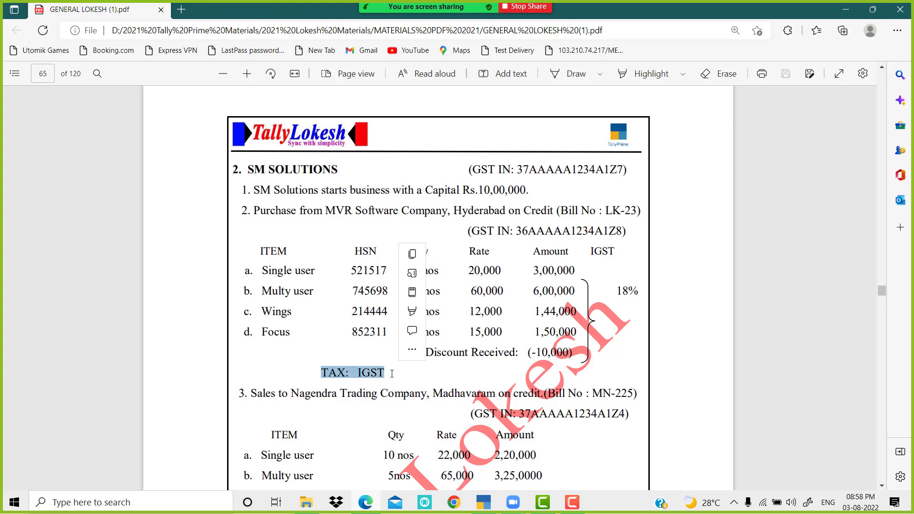
scroll(394, 334, down, 3)
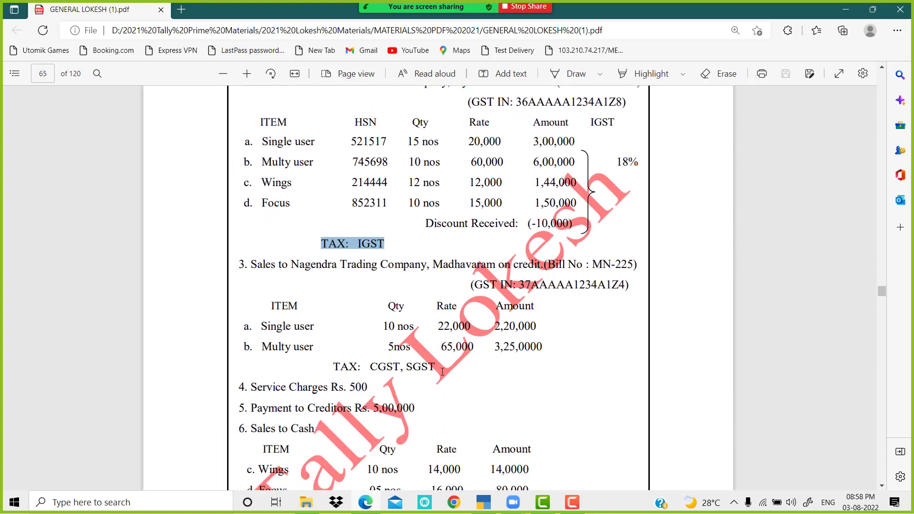
scroll(445, 371, down, 4)
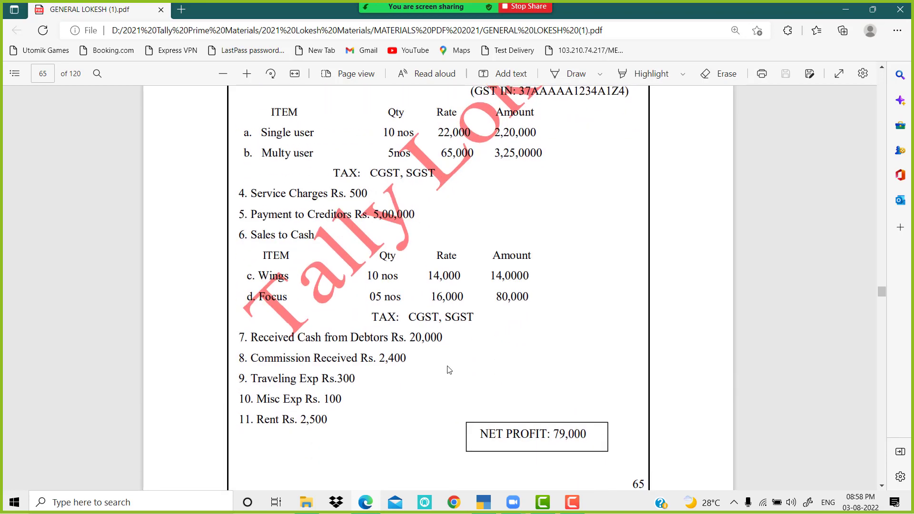
scroll(447, 370, up, 20)
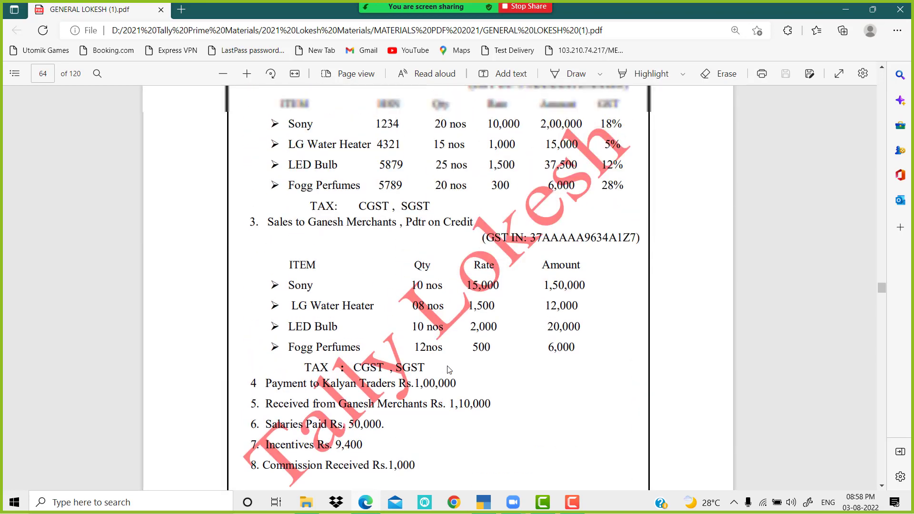
scroll(448, 370, up, 4)
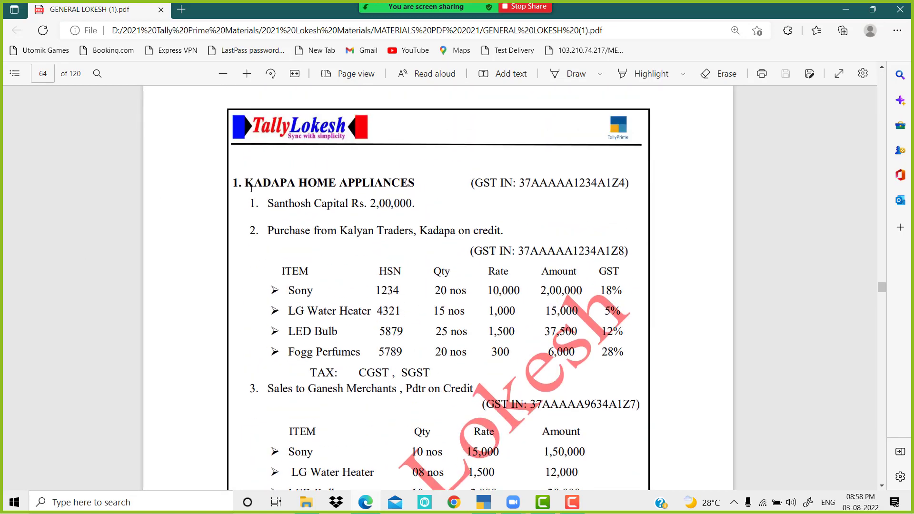
drag(245, 183, 409, 195)
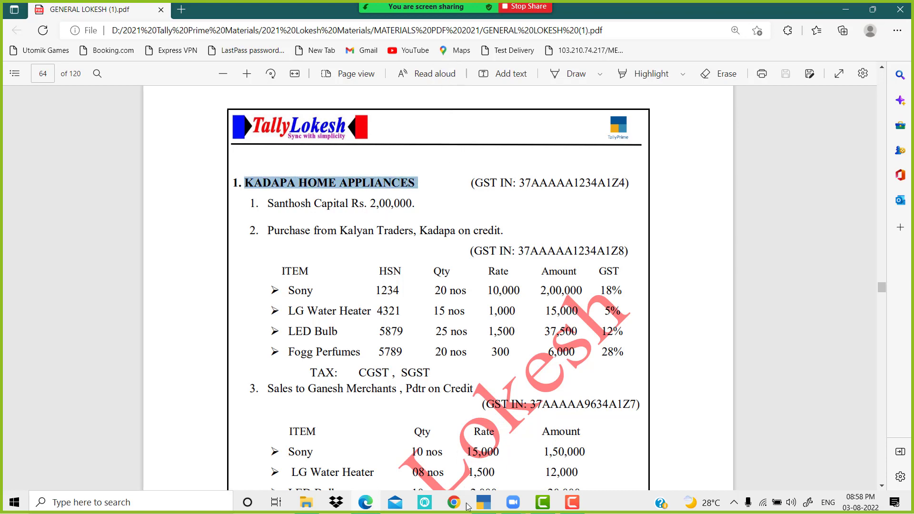
click(497, 510)
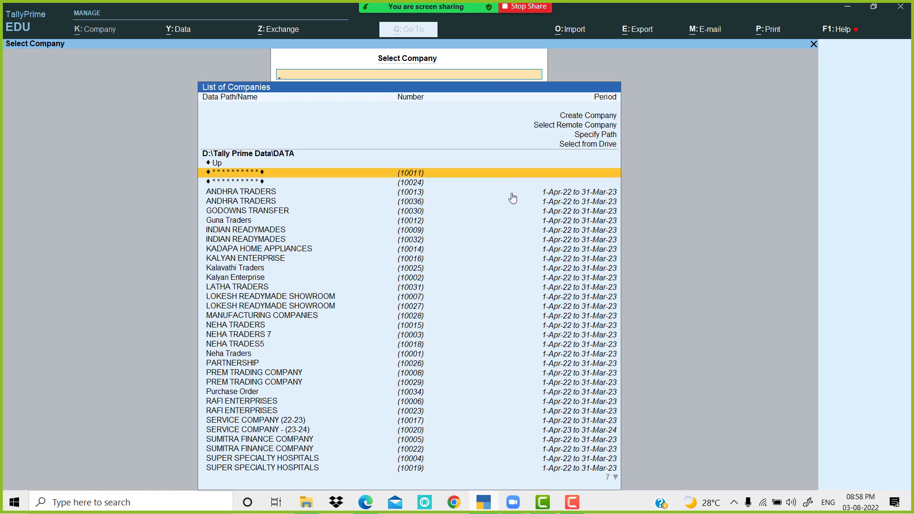
Step: Create the company KADAPA HOME APPLIANCES with state Andhra Pradesh and books from 1-Apr-22
key(Up)
key(Up)
key(Up)
key(Up)
key(Up)
key(Up)
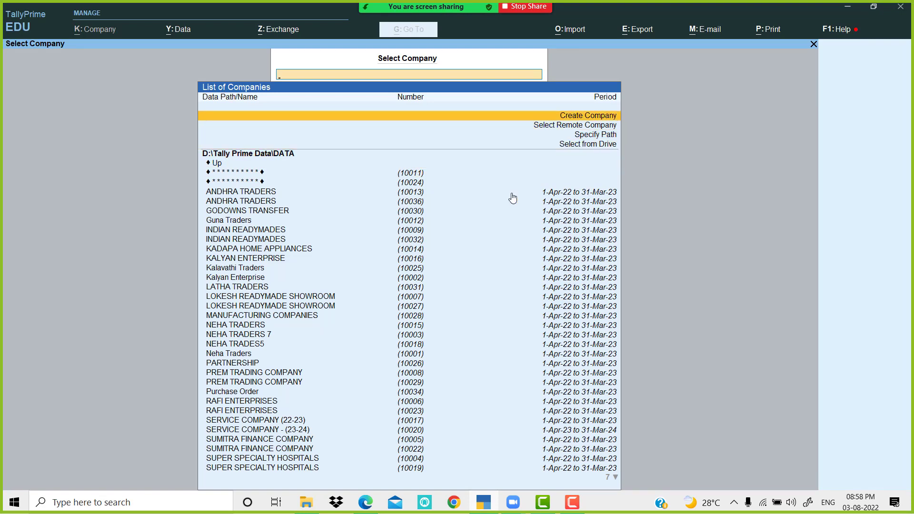
key(Return)
key(ctrl+alt+v)
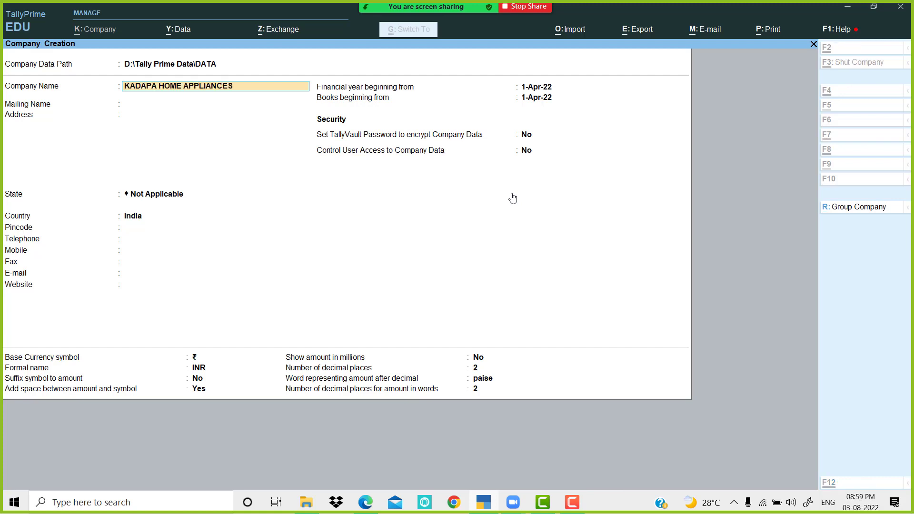
key(Return)
key(Return)
key(Return)
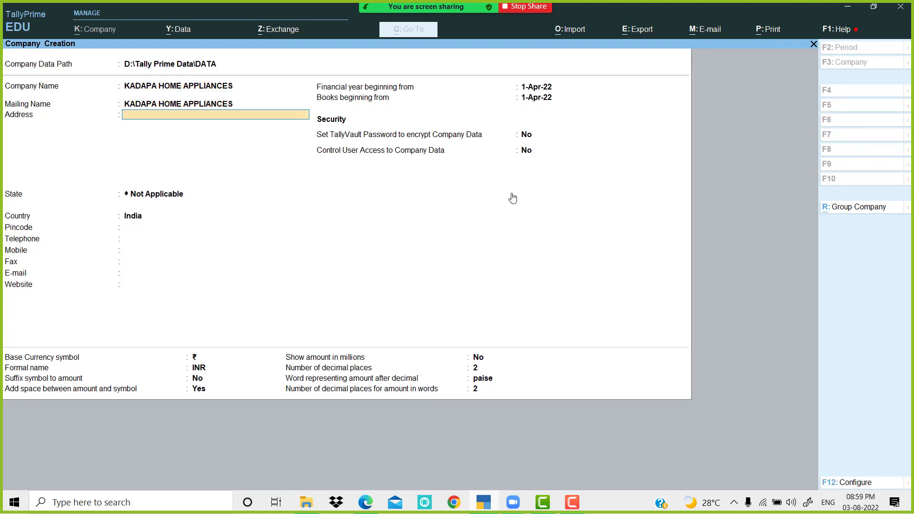
key(Down)
key(Down)
key(Return)
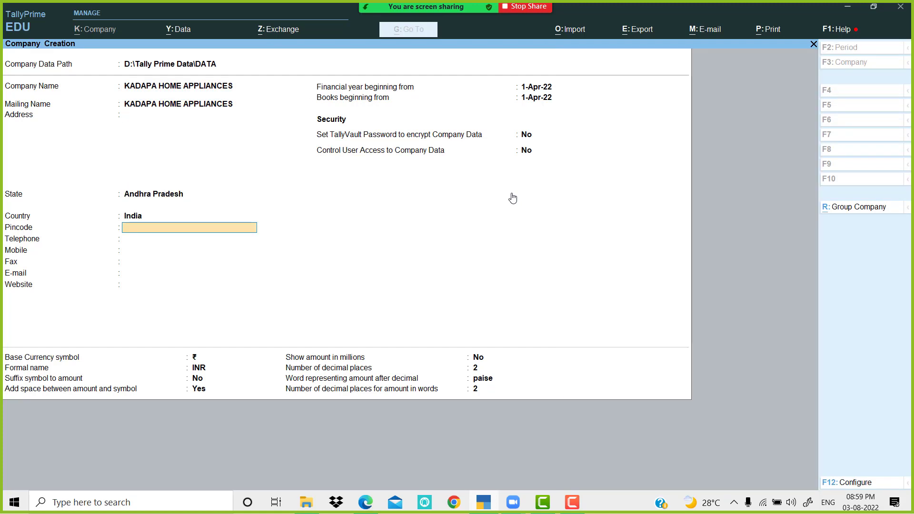
key(Return)
key(Return)
key(Return)
key(Return)
key(Return)
key(Return)
key(Return)
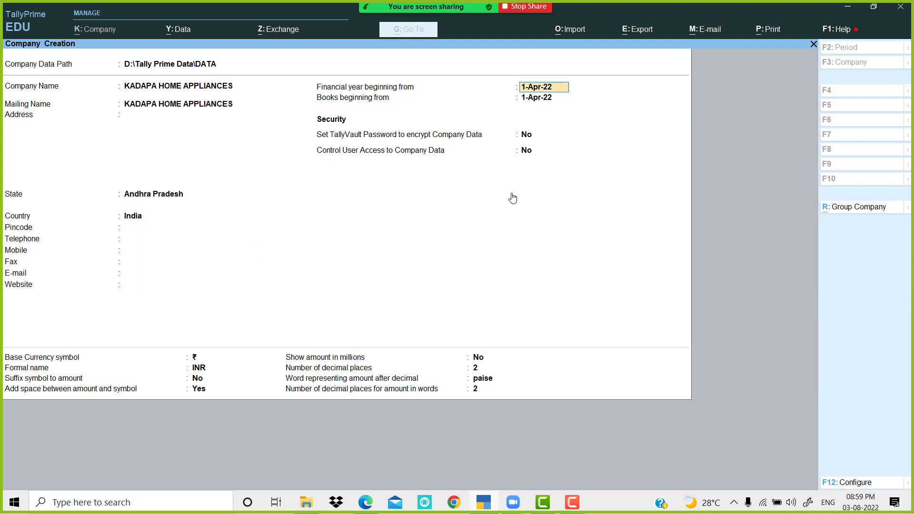
key(Return)
key(Return)
key(Return)
key(Return)
key(Return)
key(Return)
key(Return)
key(Return)
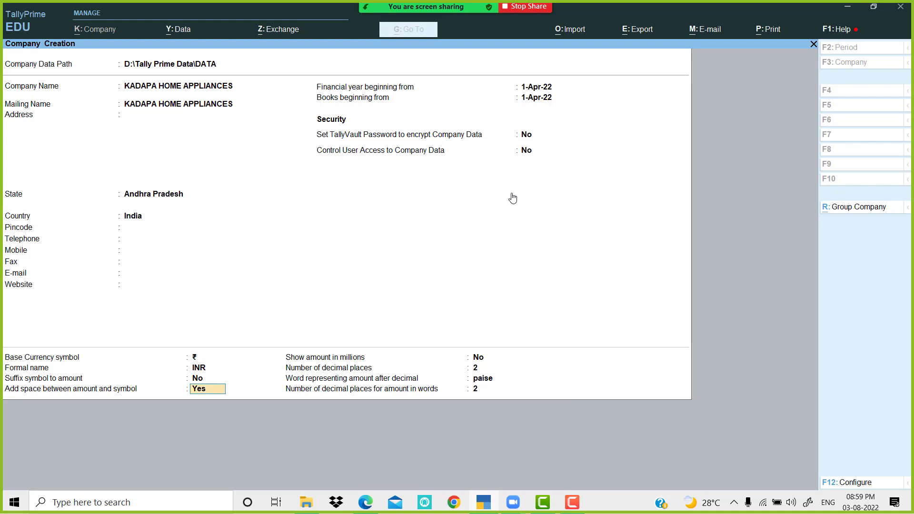
key(Return)
key(Return)
key(Return)
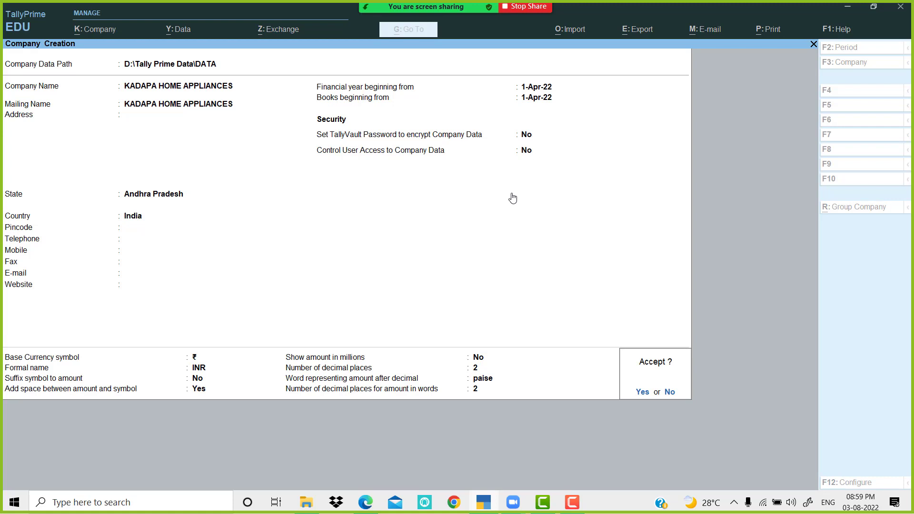
key(Return)
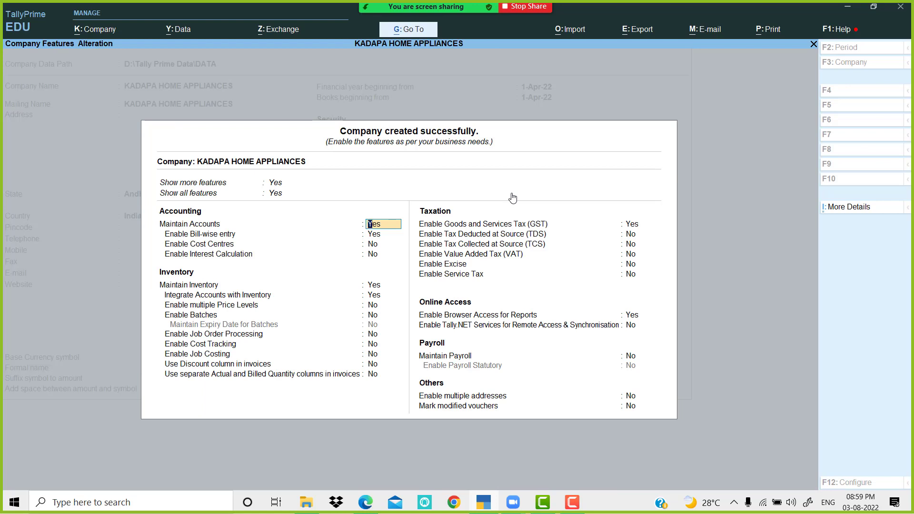
Step: Set bill-wise entry to No, keep inventory and GST enabled, and open GST Details
key(Return)
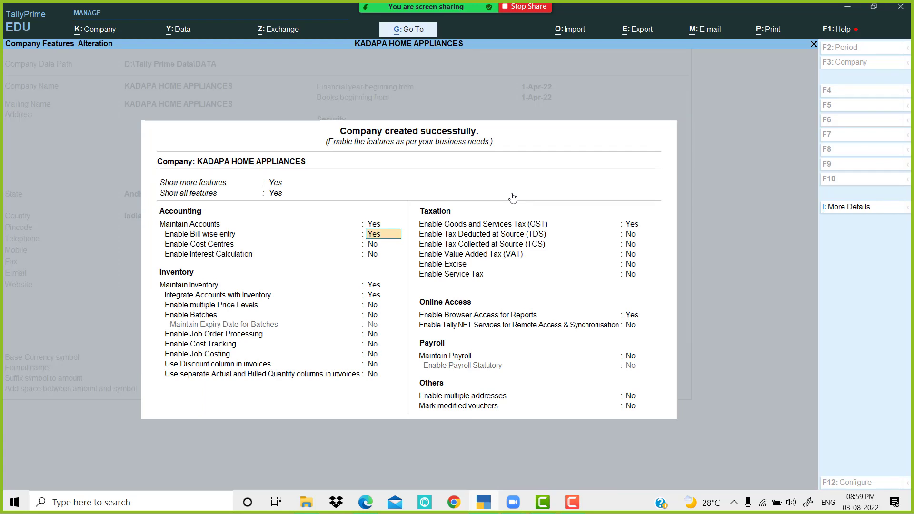
text(n)
key(Return)
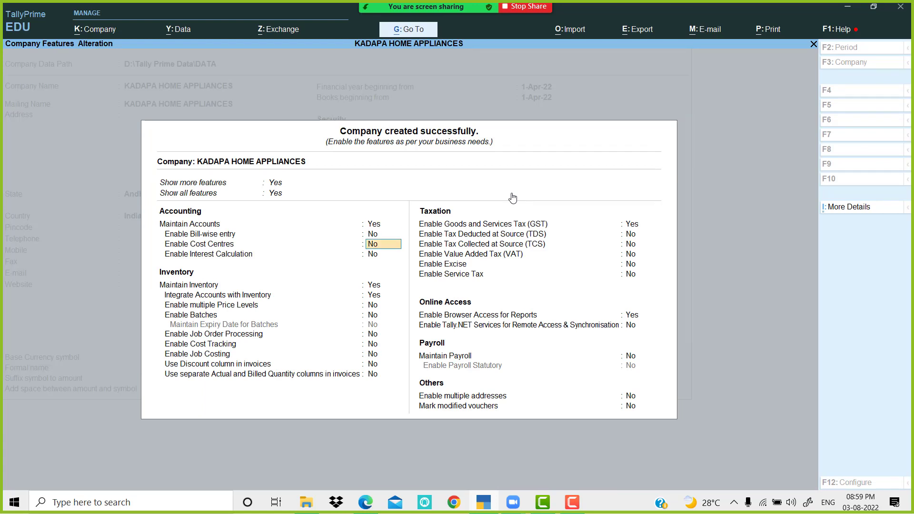
key(Return)
key(Return)
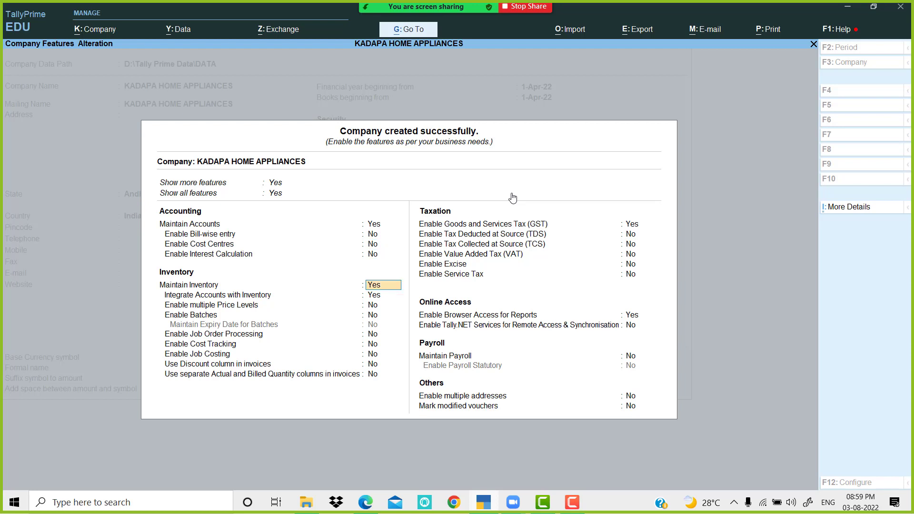
key(Return)
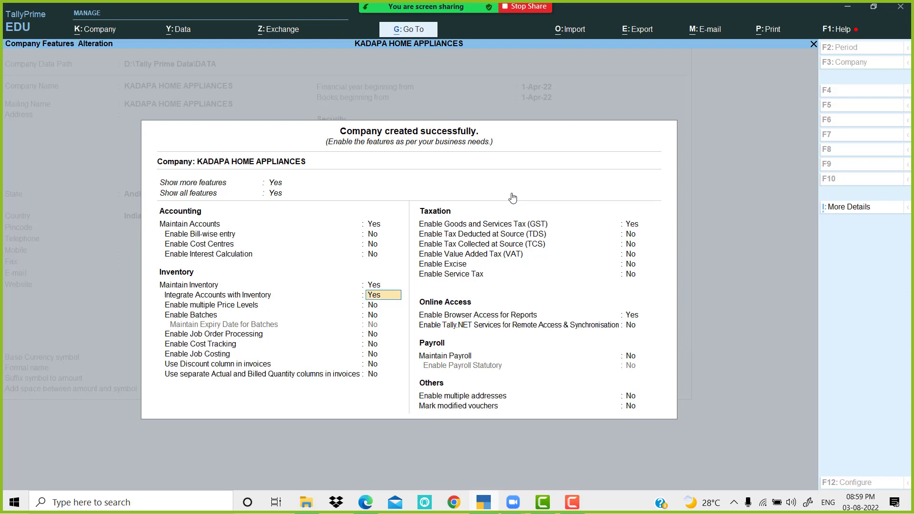
key(Return)
key(Return)
key(Return)
key(Return)
key(Return)
key(Return)
key(Return)
key(Return)
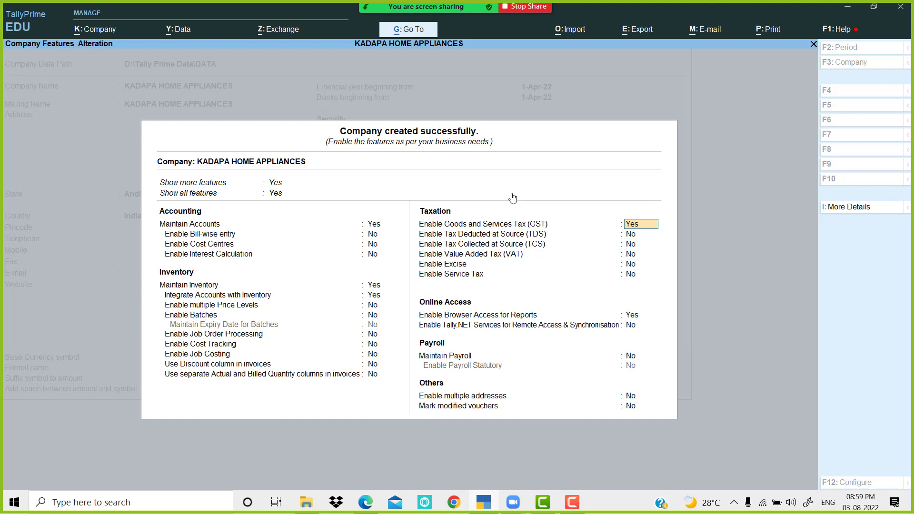
key(Return)
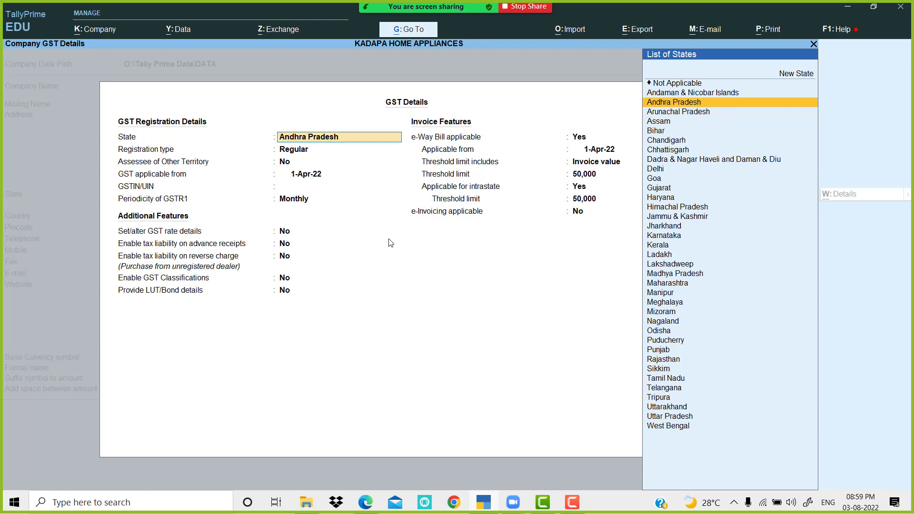
Step: Keep Andhra Pradesh, Regular registration and the 1-Apr-22 applicable date in GST Details
key(Return)
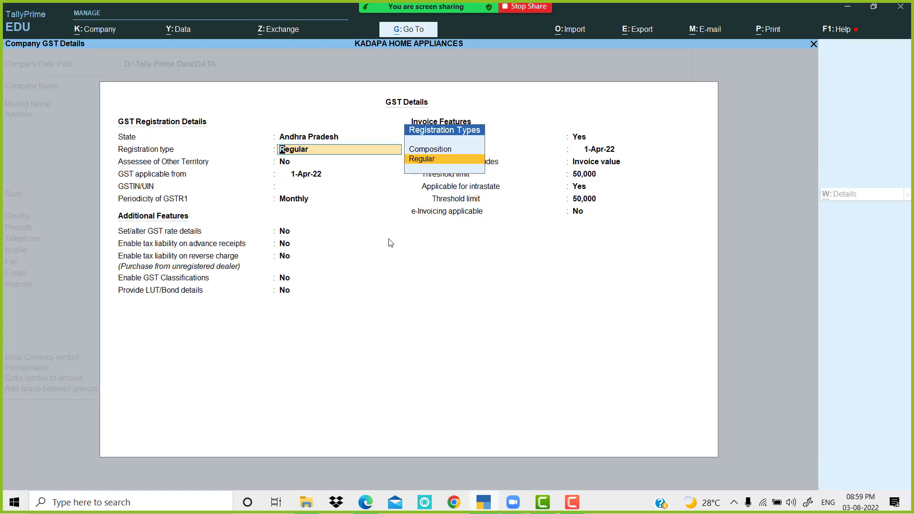
key(Return)
key(Return)
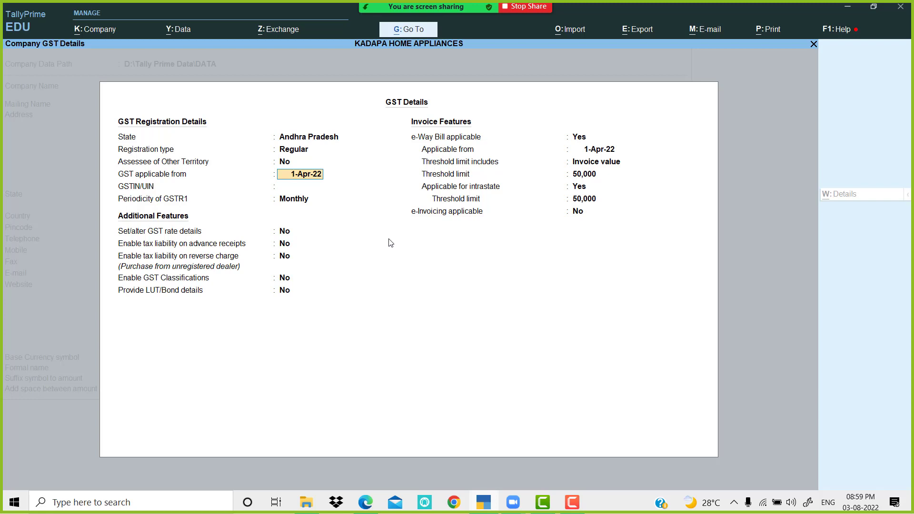
key(Return)
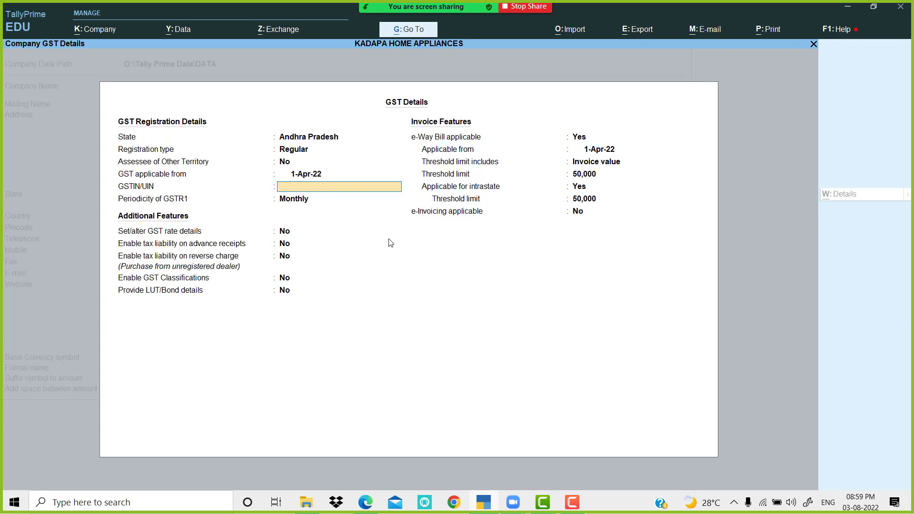
Step: Paste the company's GSTIN, copied from the exercise PDF, into the GSTIN/UIN field
click(495, 503)
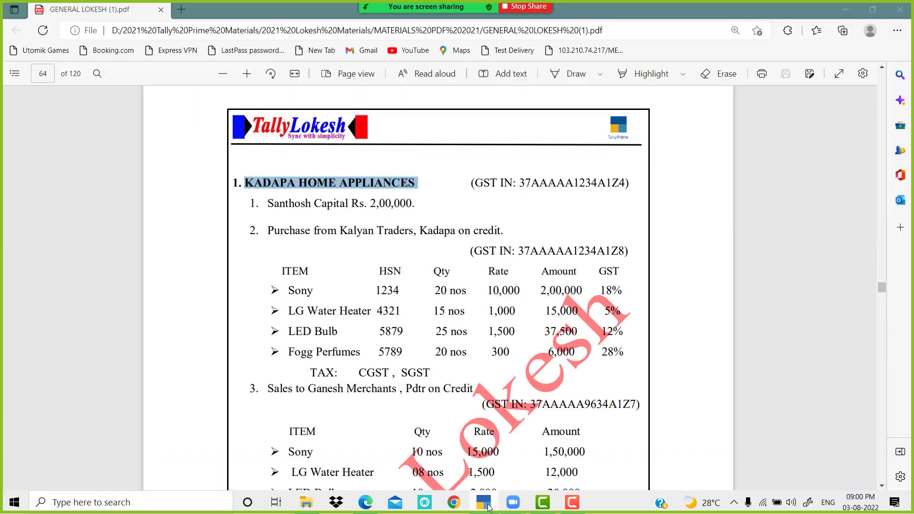
drag(521, 181, 622, 184)
key(ctrl+c)
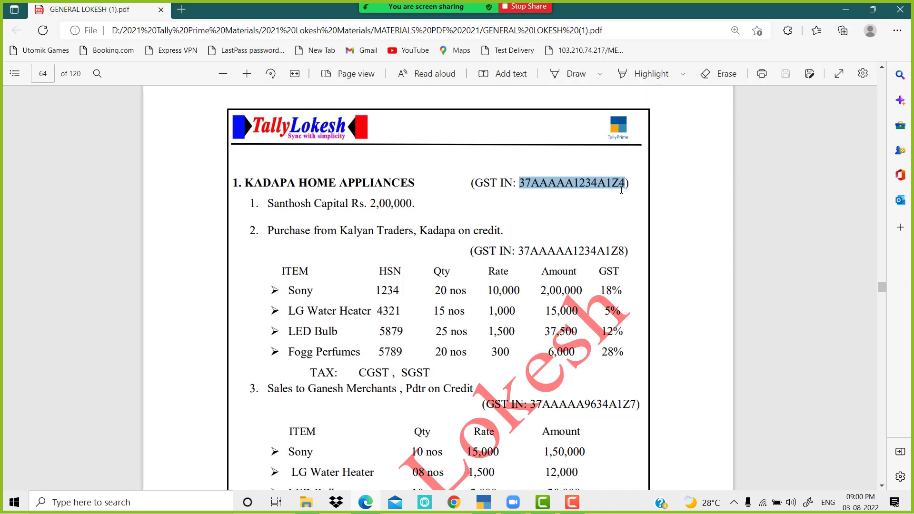
click(483, 502)
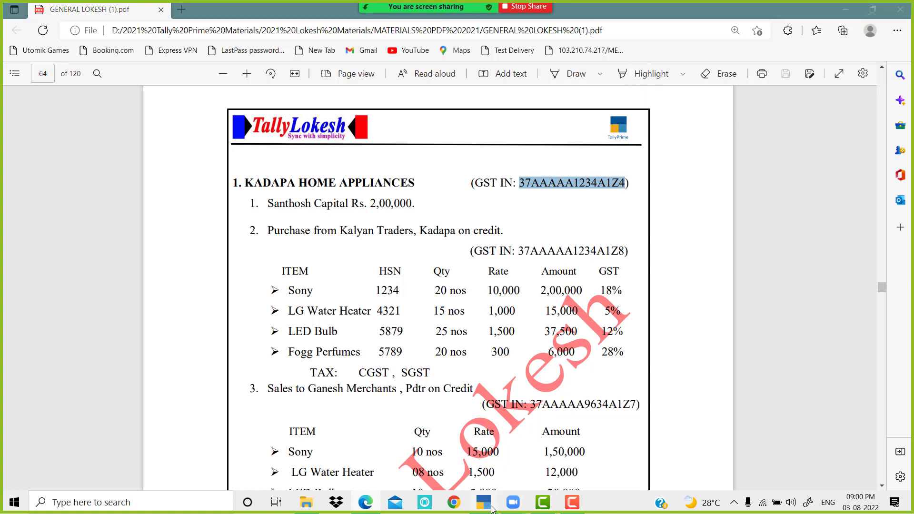
key(ctrl+v)
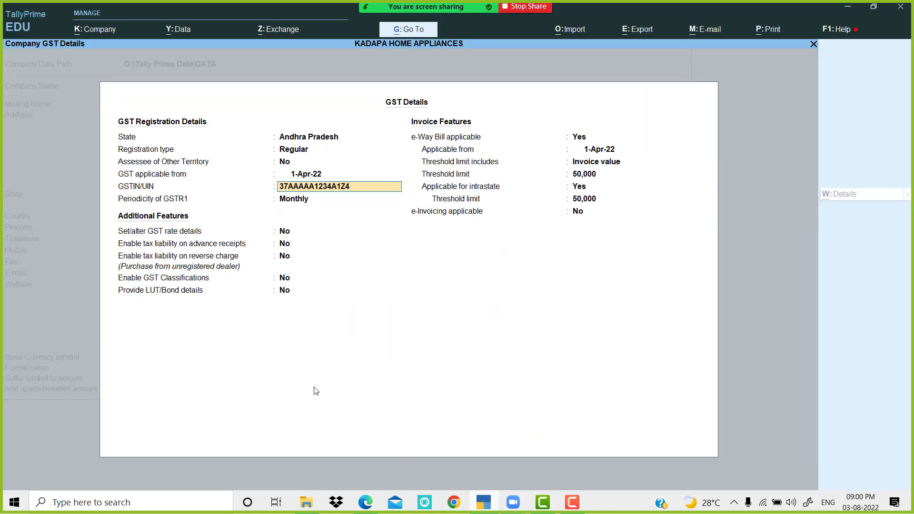
Step: Accept GST Details with Monthly GSTR-1 and e-Way Bill from 1-Apr-22 at a 50,000 invoice-value threshold
key(Return)
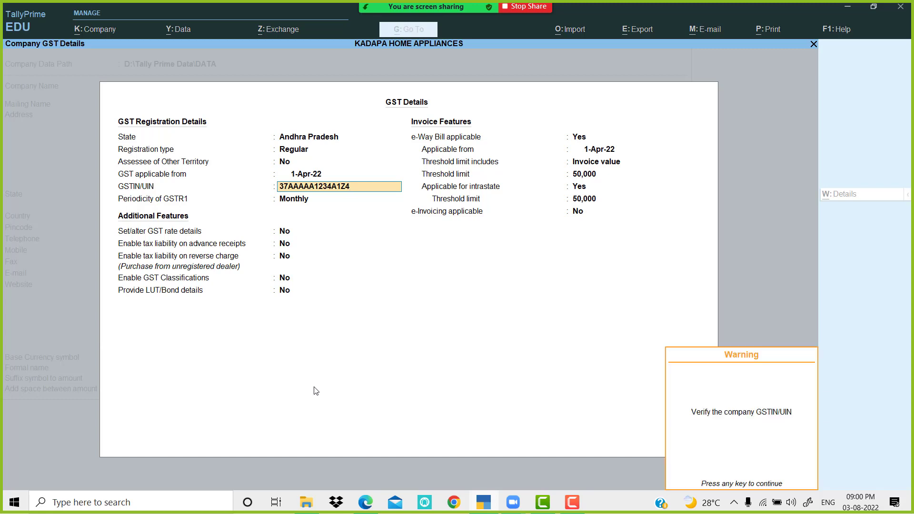
key(Return)
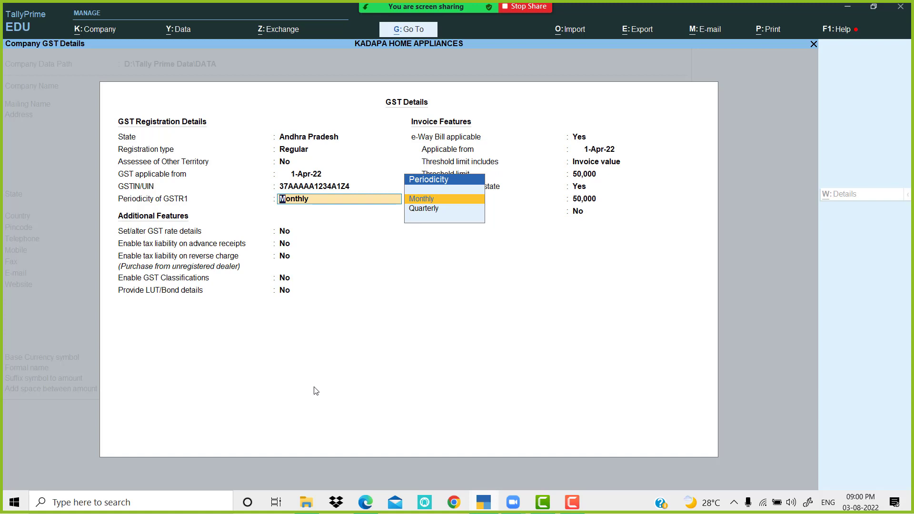
key(Return)
key(Return)
key(Return)
key(Return)
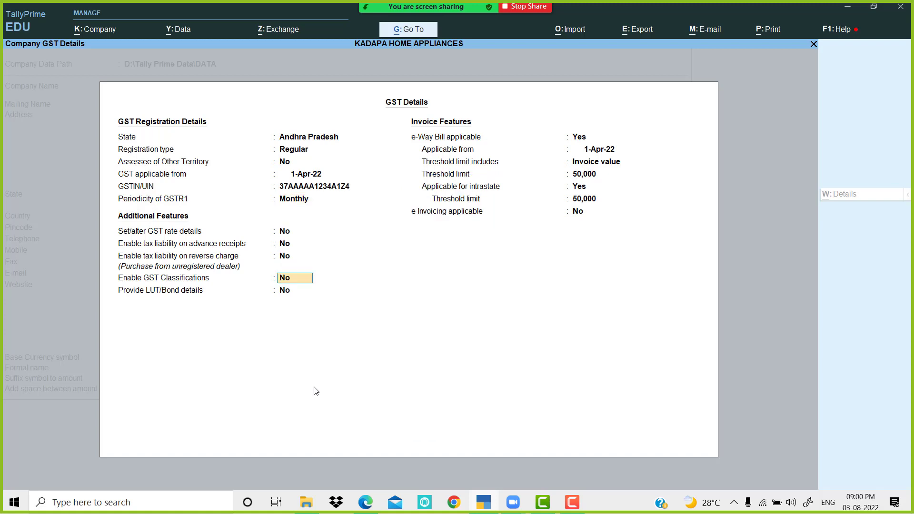
key(Return)
key(Return)
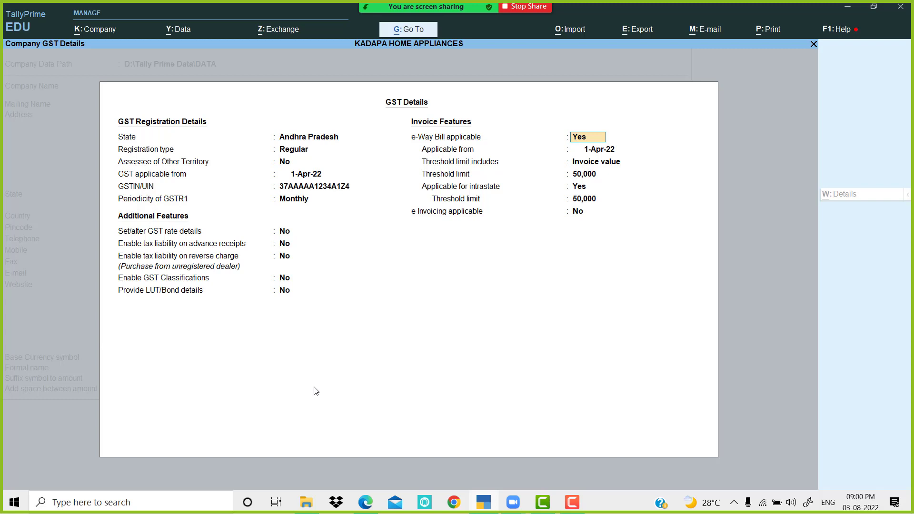
key(Return)
key(Return)
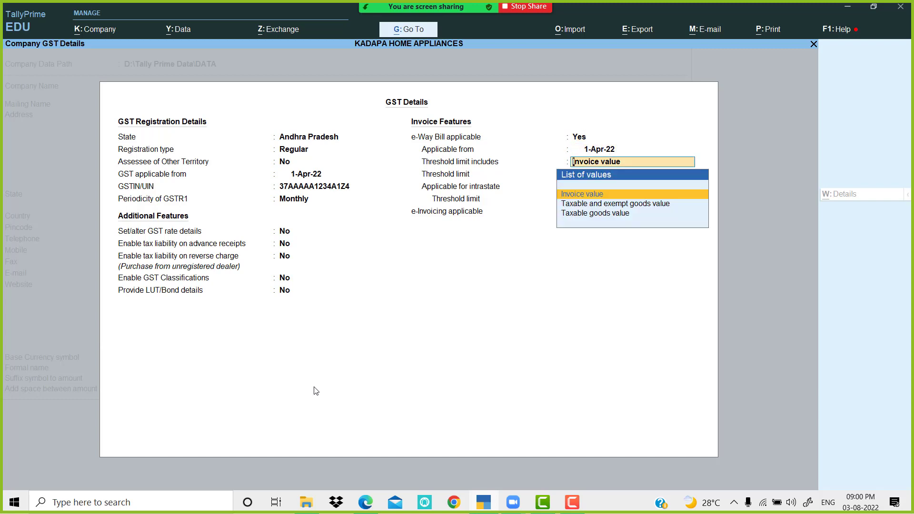
key(Return)
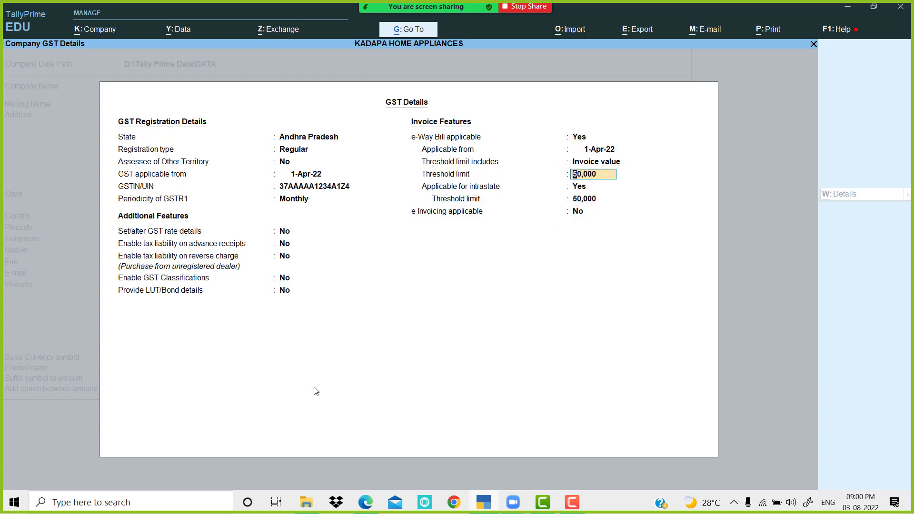
key(Return)
key(Return)
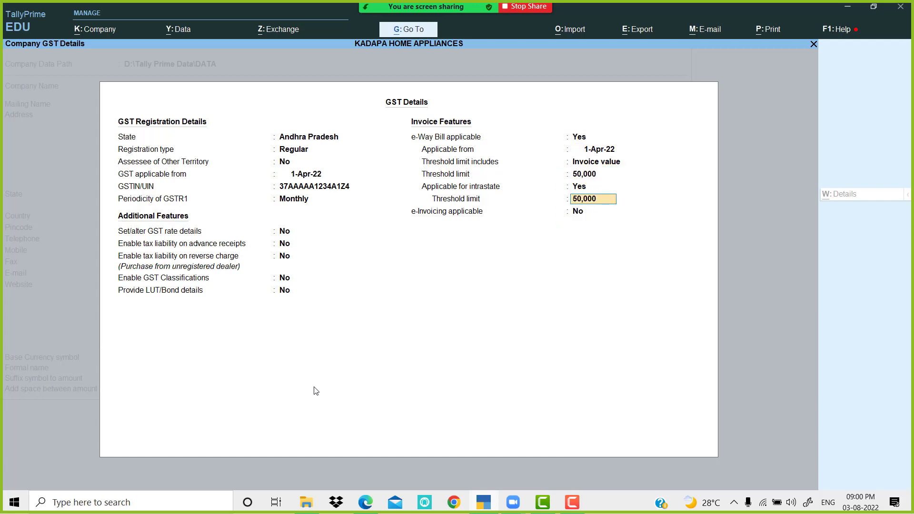
key(Return)
key(Return)
key(Return)
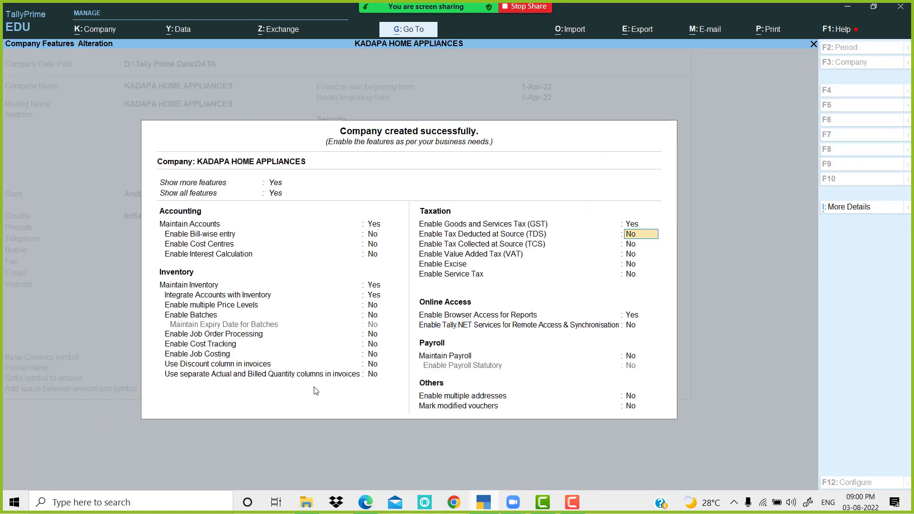
key(Return)
key(Return)
Step: Save the company features with browser access for reports turned off
key(Return)
key(Return)
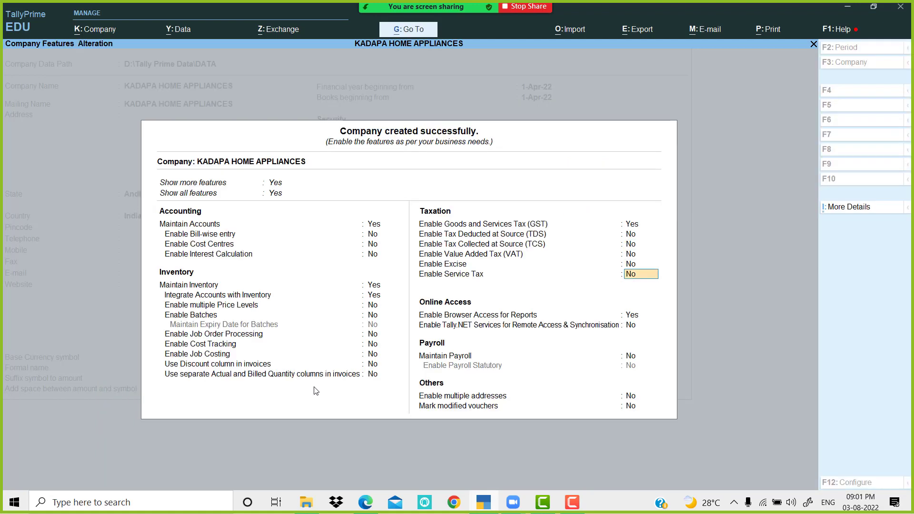
key(Return)
key(n)
key(Return)
key(Return)
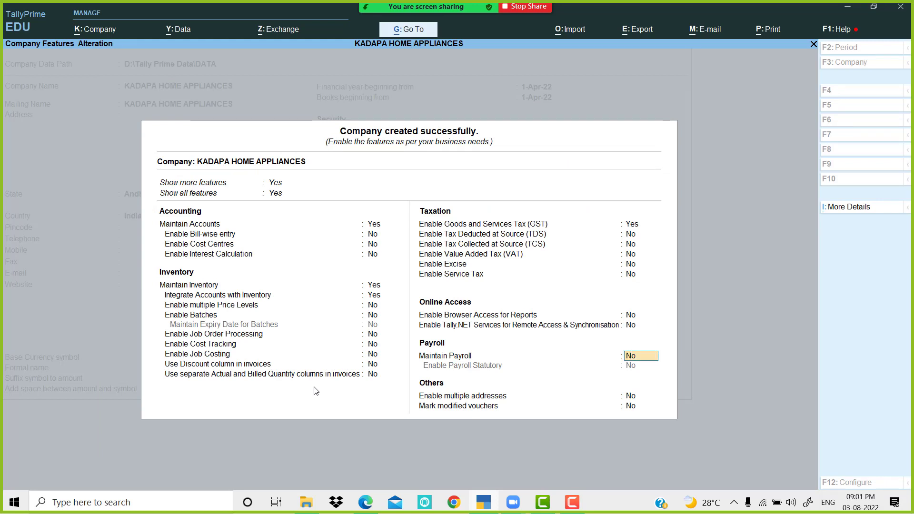
key(Return)
key(Return)
key(n)
key(Return)
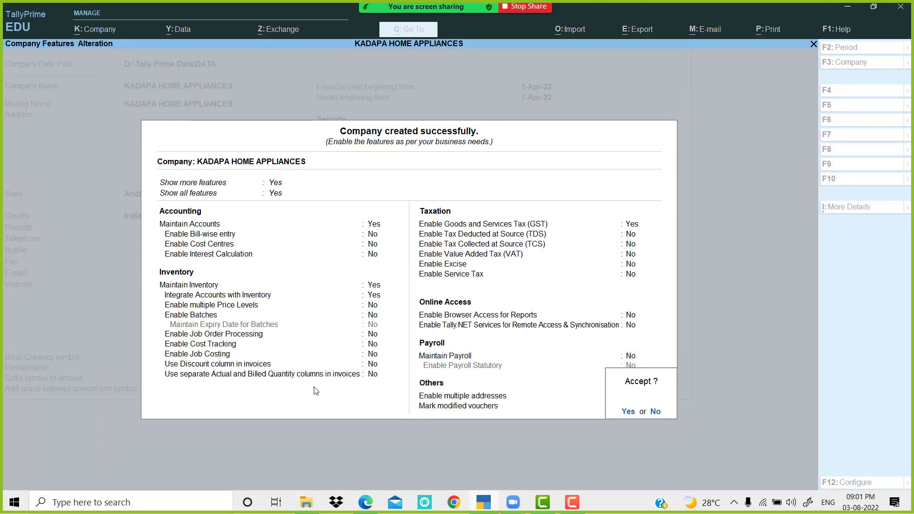
key(Return)
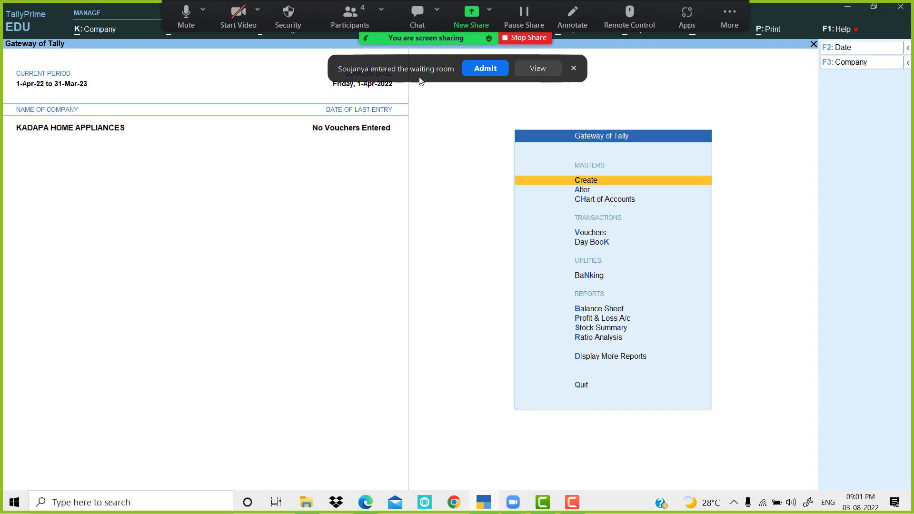
click(484, 70)
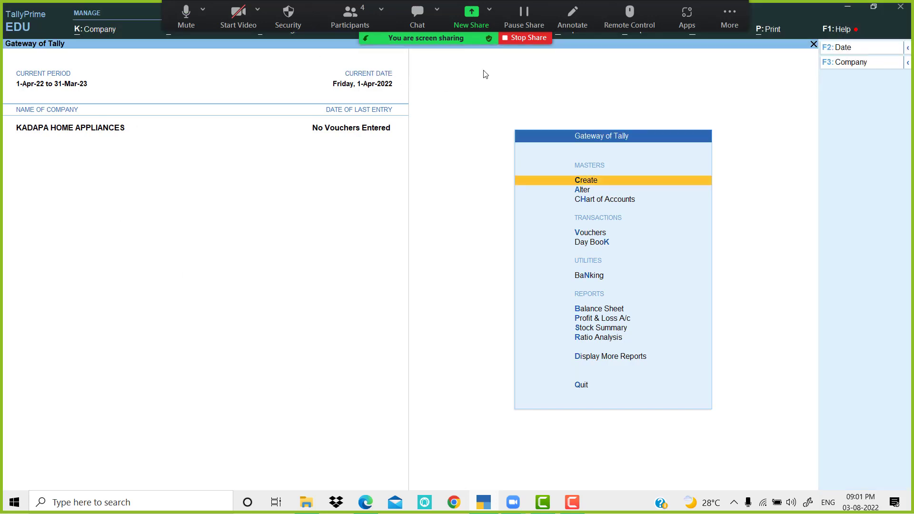
Step: Open a new Ledger Creation form from Create in the Gateway
key(Return)
key(Down)
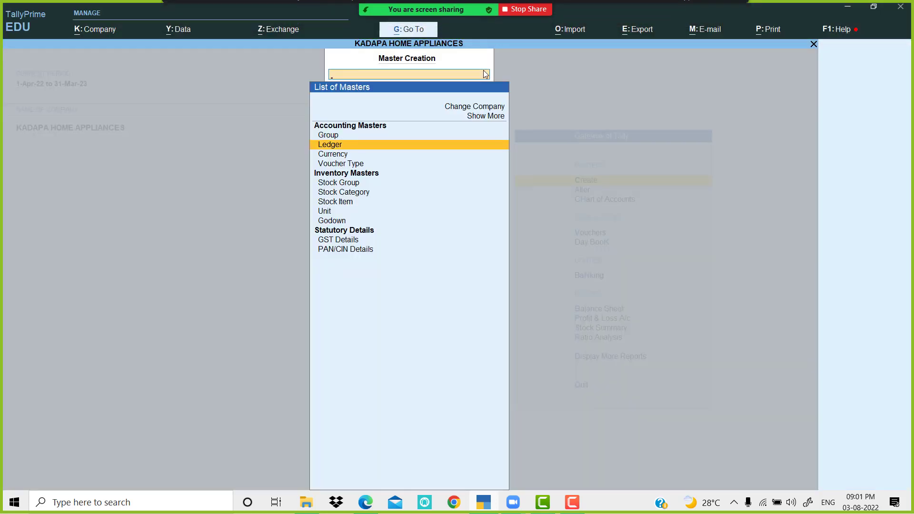
key(Return)
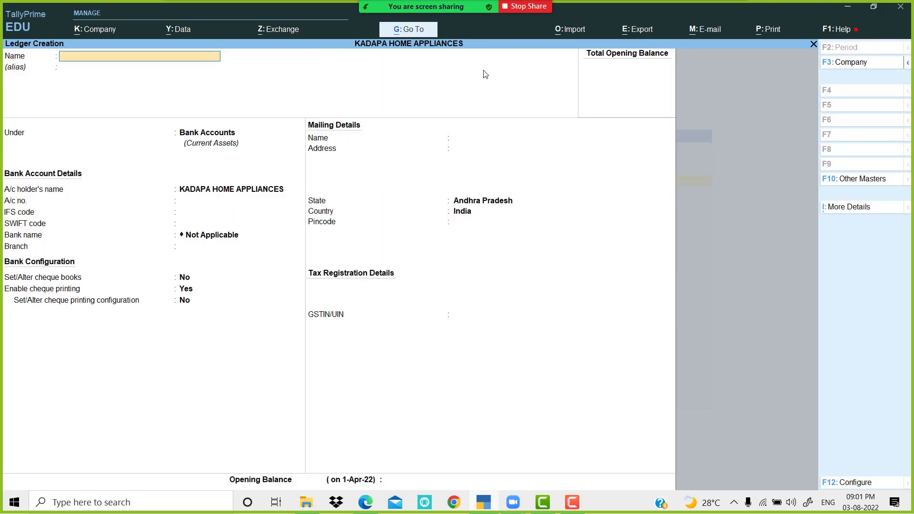
key(alt+Tab)
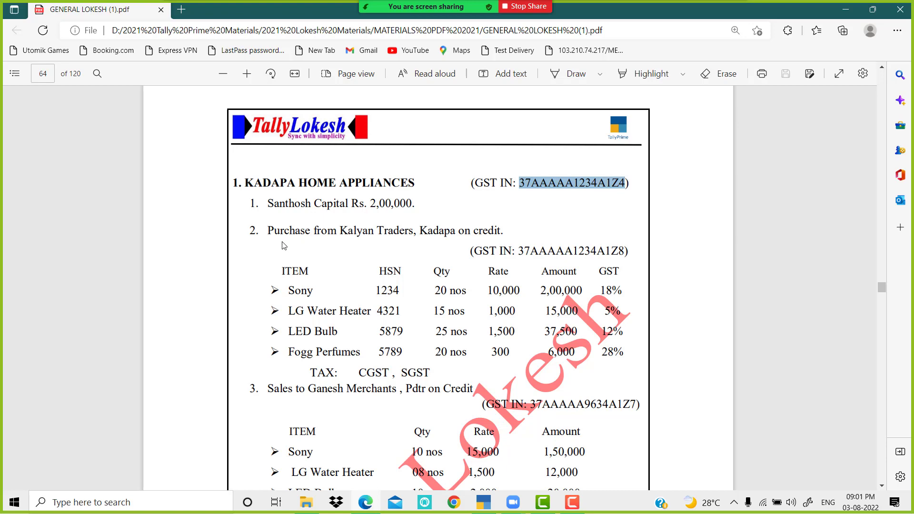
Step: Review the PDF's transactions down to NET PROFIT, then return to the Ledger Creation form
scroll(329, 255, down, 3)
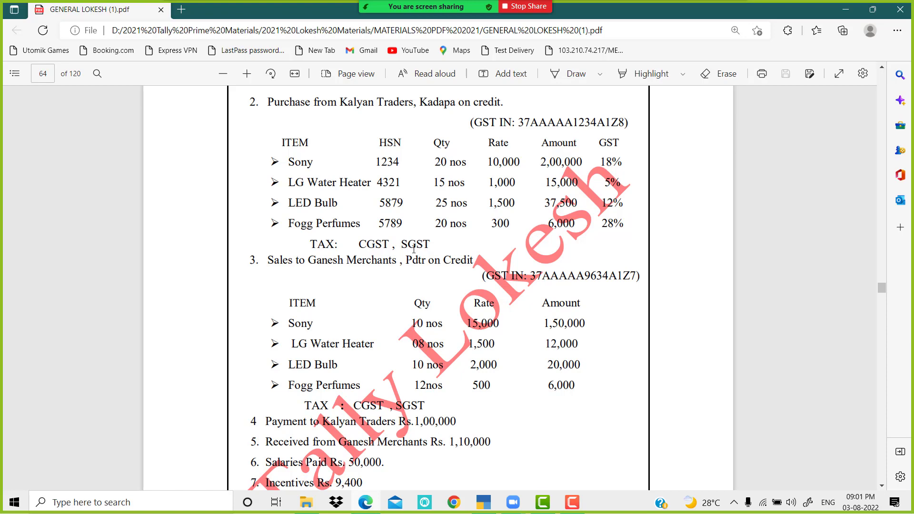
scroll(372, 250, down, 3)
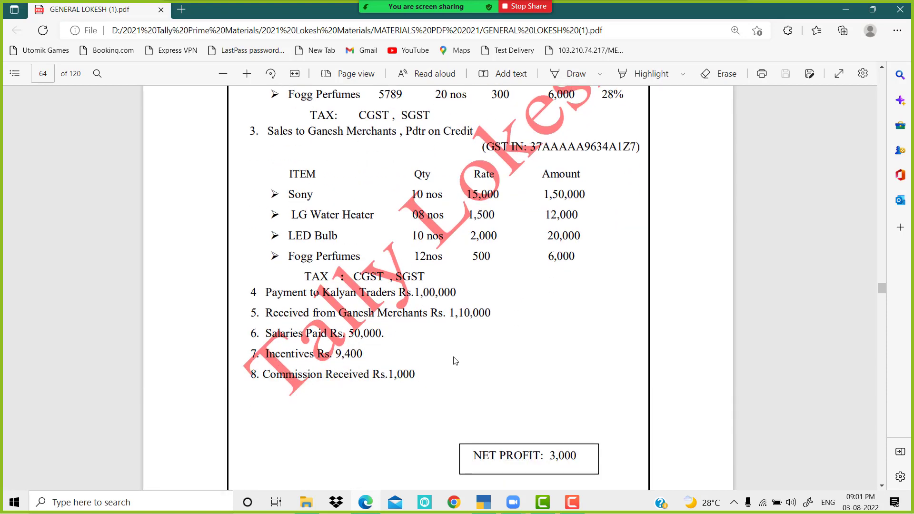
scroll(454, 313, up, 7)
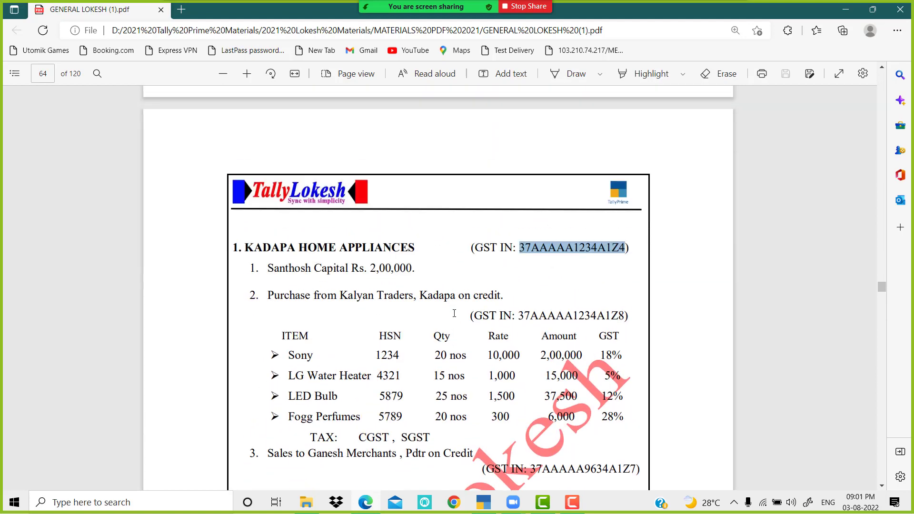
click(486, 502)
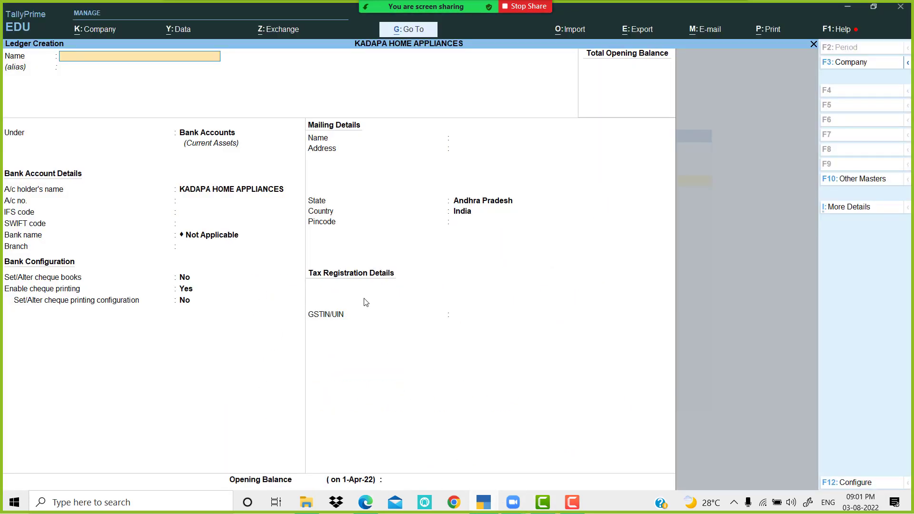
Step: Create a Capital ledger under the Capital Account group
text(Capital)
key(Return)
key(Return)
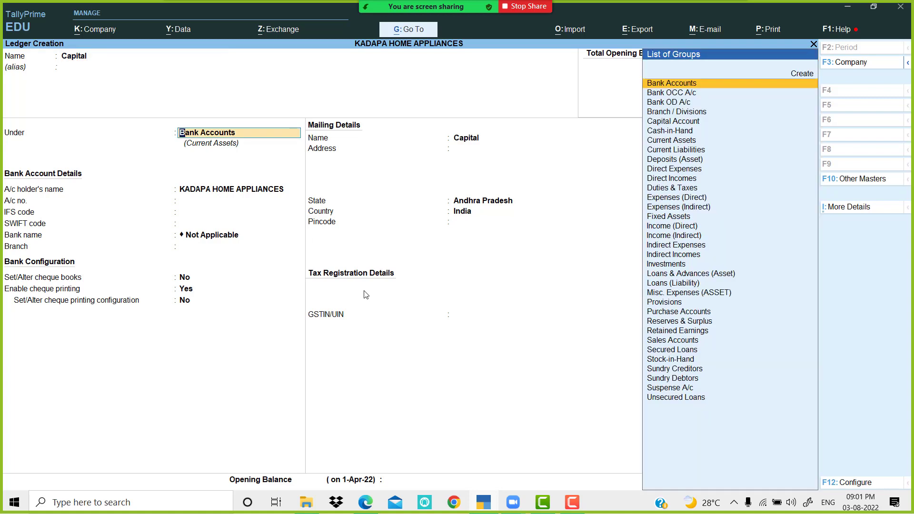
text(Ca)
key(Down)
key(Return)
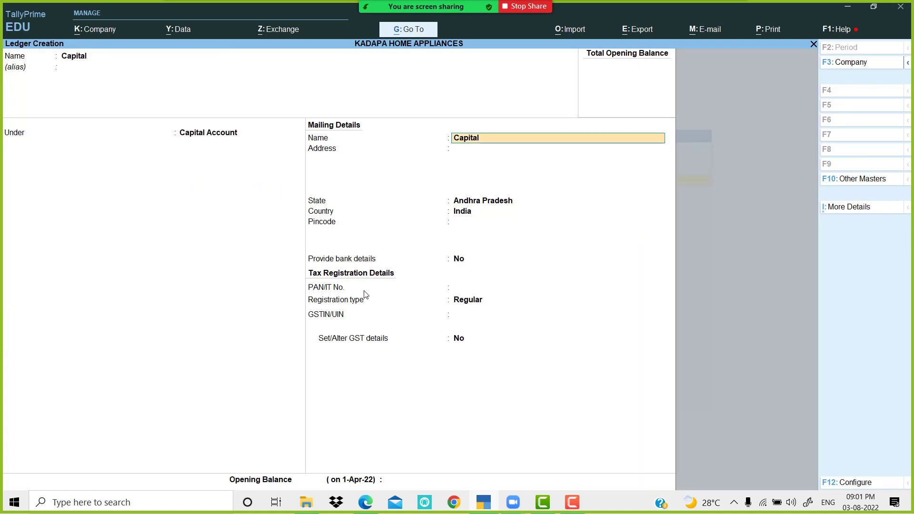
key(Return)
key(Return)
key(Return)
key(Return)
key(Return)
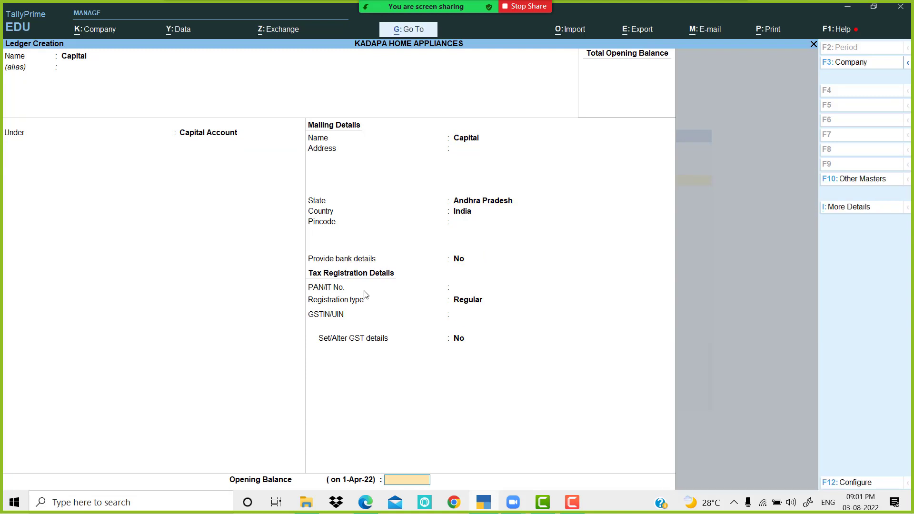
key(Return)
Step: Create a Purchase ledger under Purchase Accounts with Goods as the supply type
key(Return)
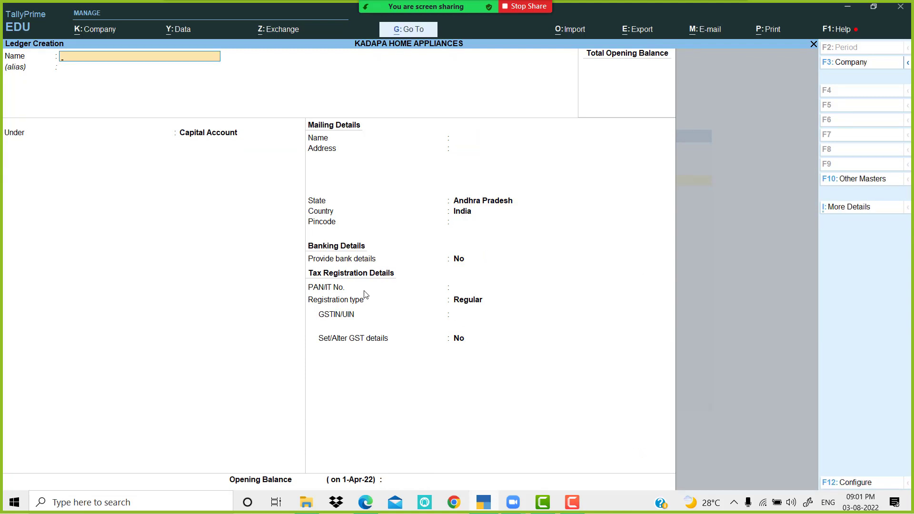
text(Purchase)
key(Return)
text(Pur)
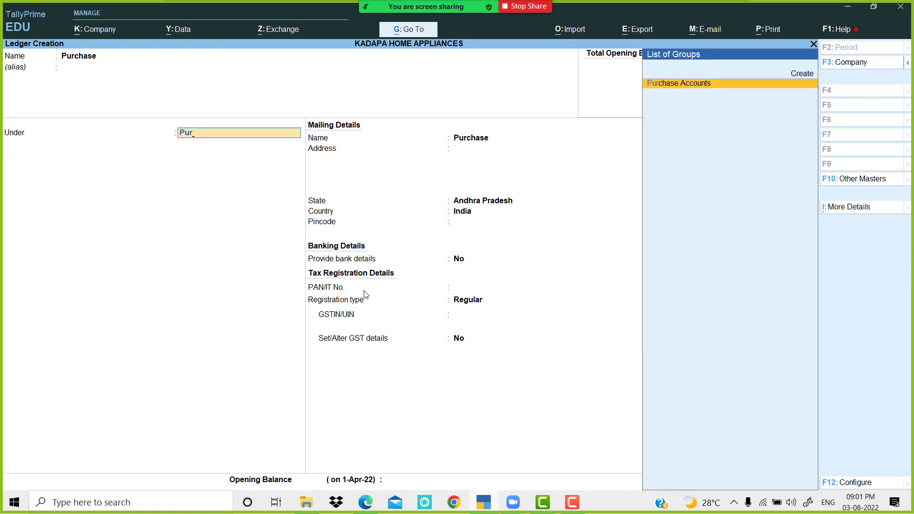
key(Return)
key(Return)
key(Return)
key(Return)
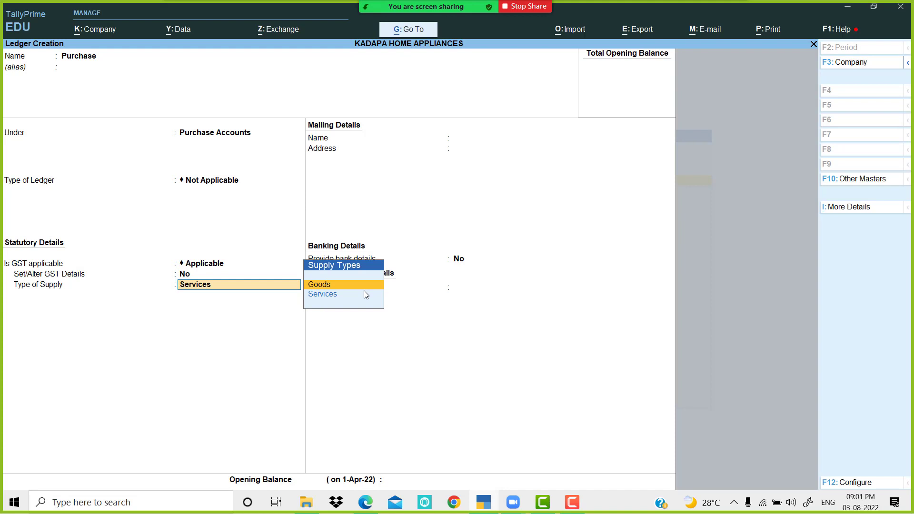
key(Return)
key(Return)
key(Return)
key(Return)
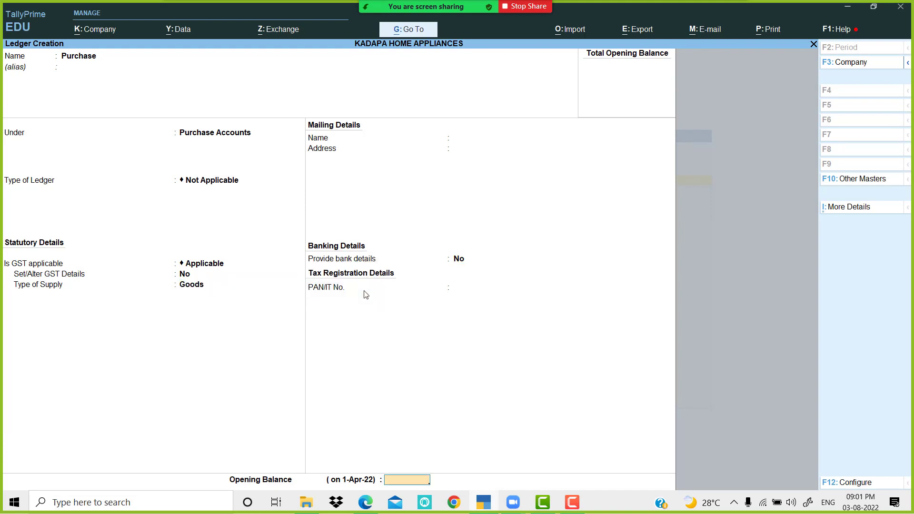
Step: Start a Kalyan Traders ledger under Sundry Creditors, checking its details in the PDF
text(Kal)
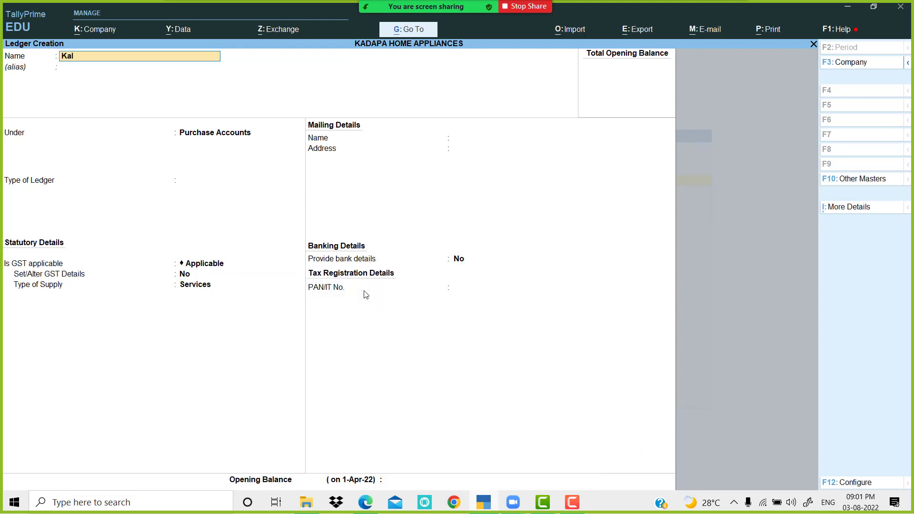
text(yan traders)
key(Return)
key(Return)
text(Sund)
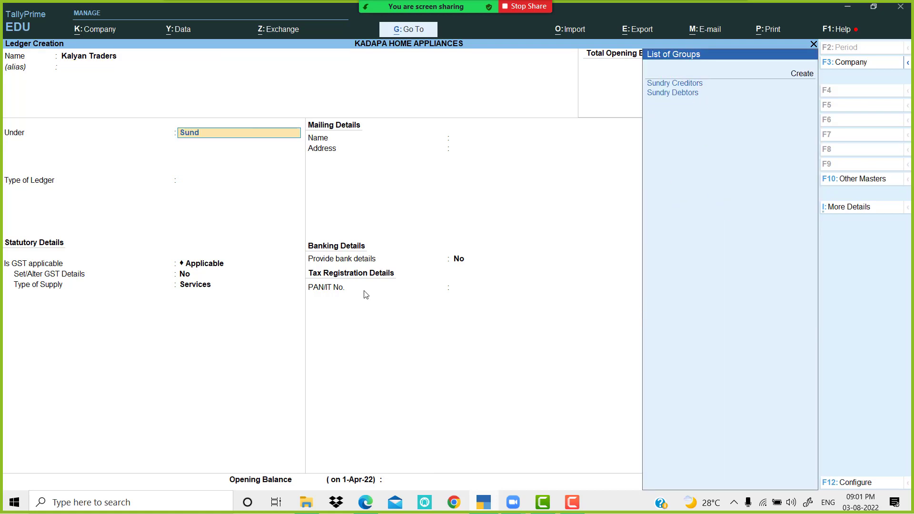
key(Return)
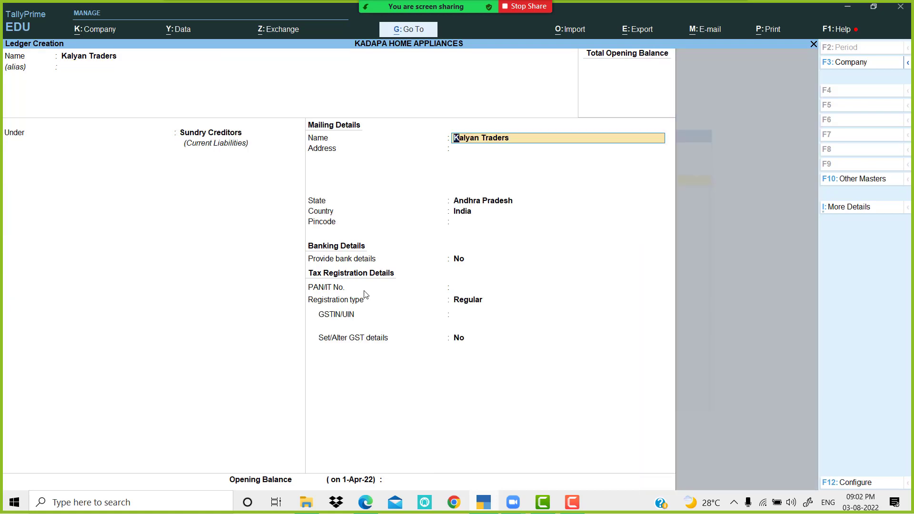
key(Return)
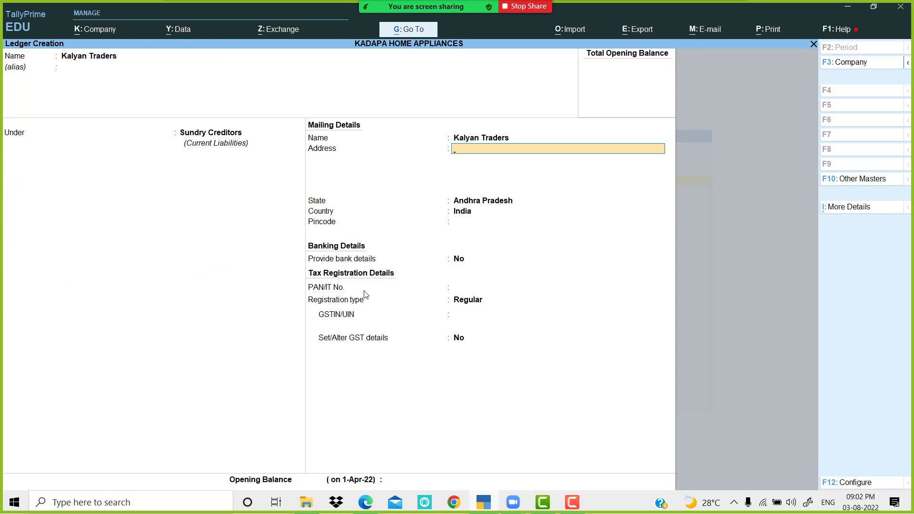
key(alt+Tab)
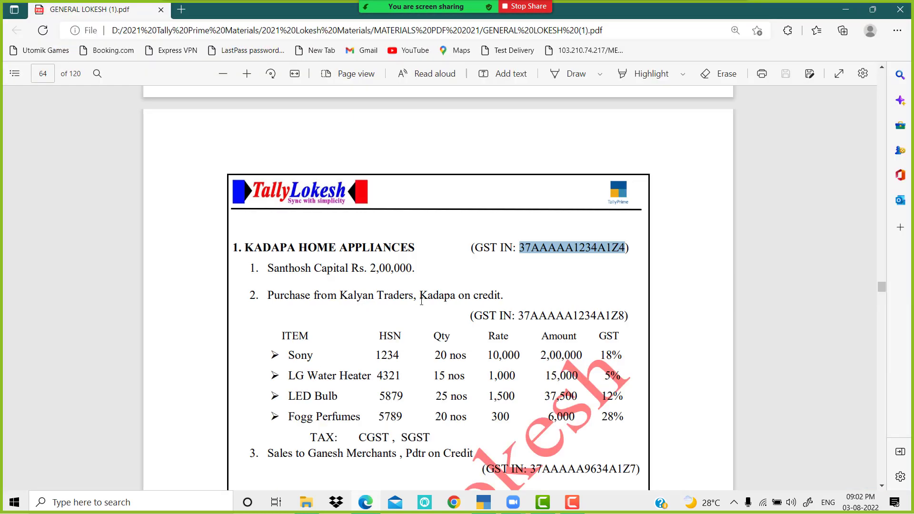
scroll(420, 300, down, 2)
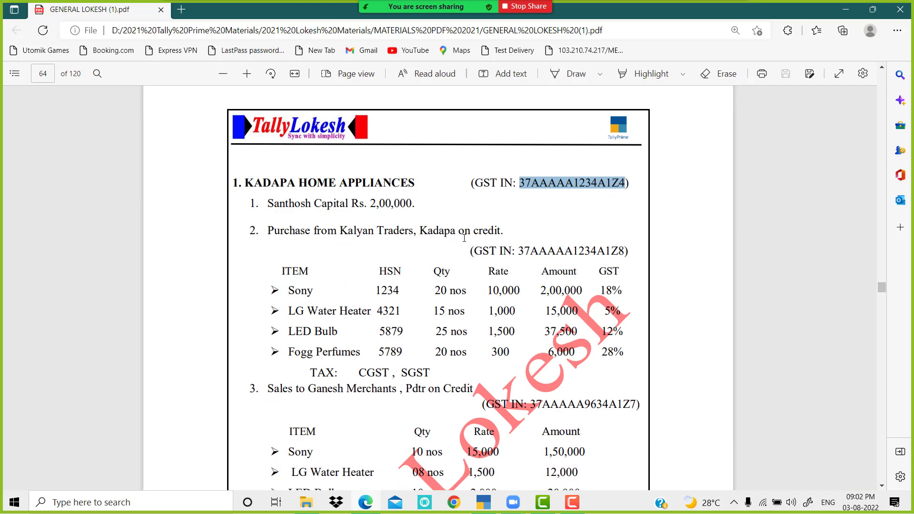
key(alt+Tab)
Step: Enter Kalyan Traders' street address, cell number and pincode on three address lines, reaching State
text(Kad)
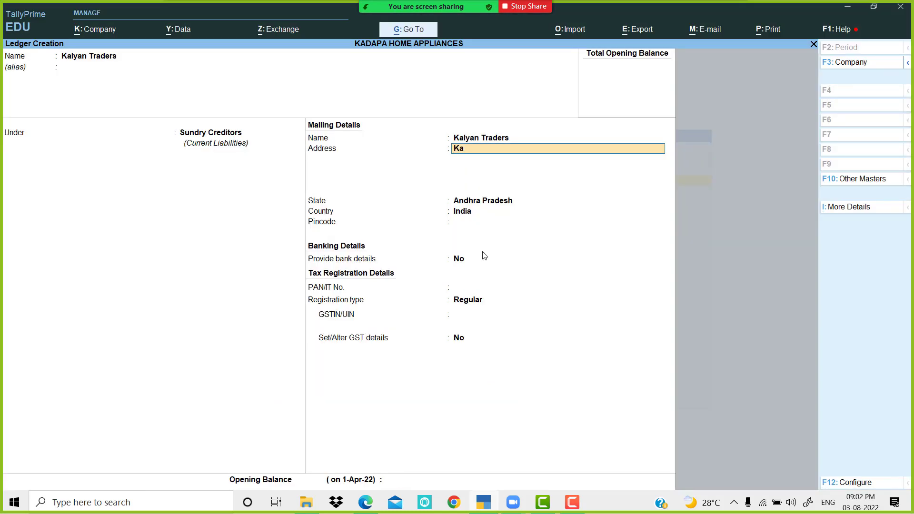
key(BackSpace)
key(BackSpace)
key(BackSpace)
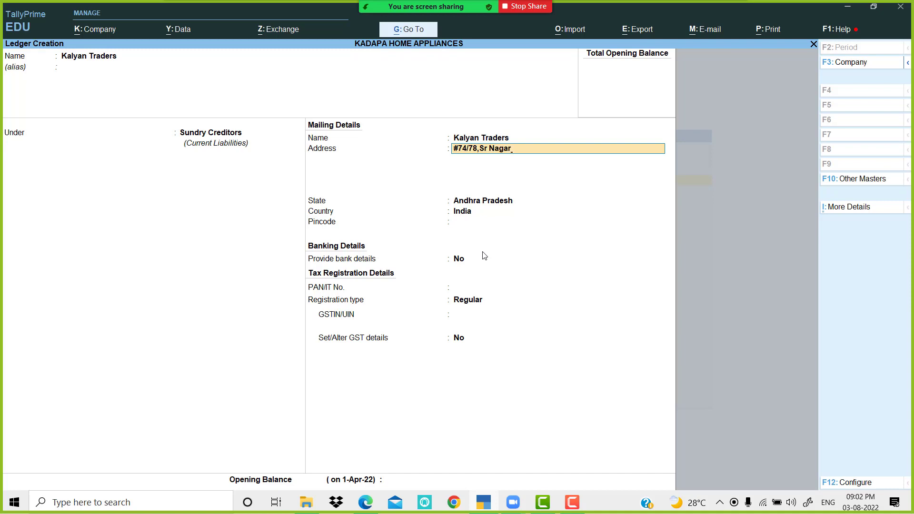
key(Return)
text(Cell No)
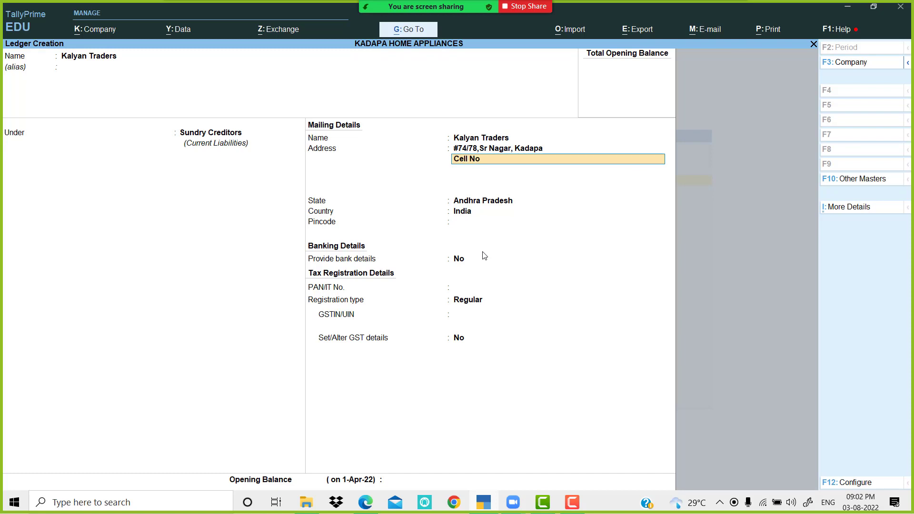
key(Return)
text(Pi)
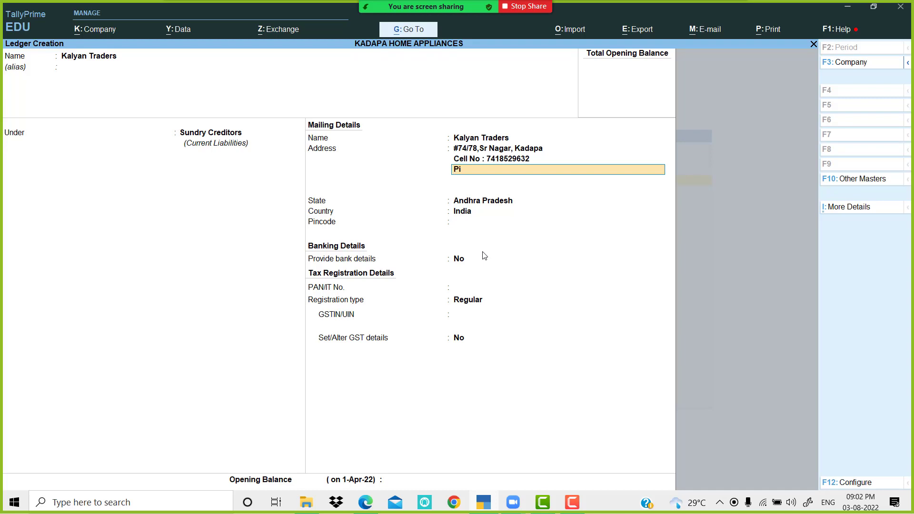
text(ncode : 516216)
key(Return)
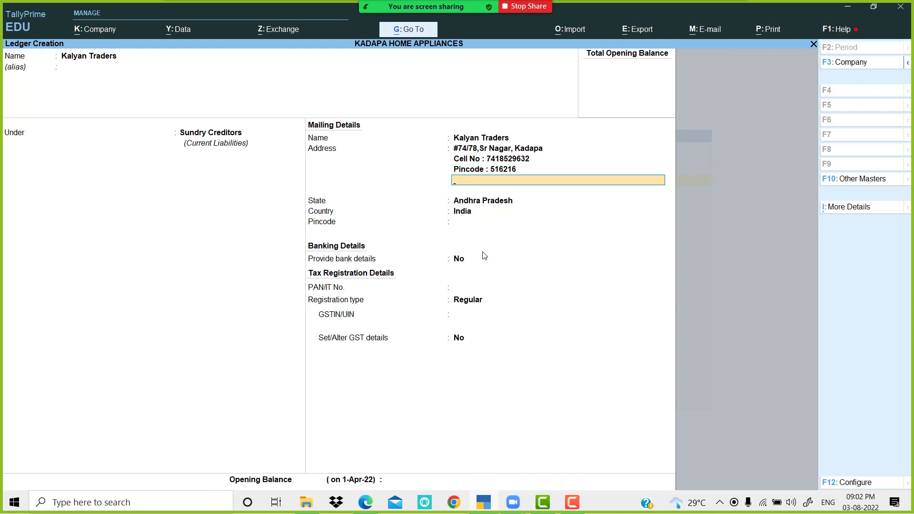
key(Return)
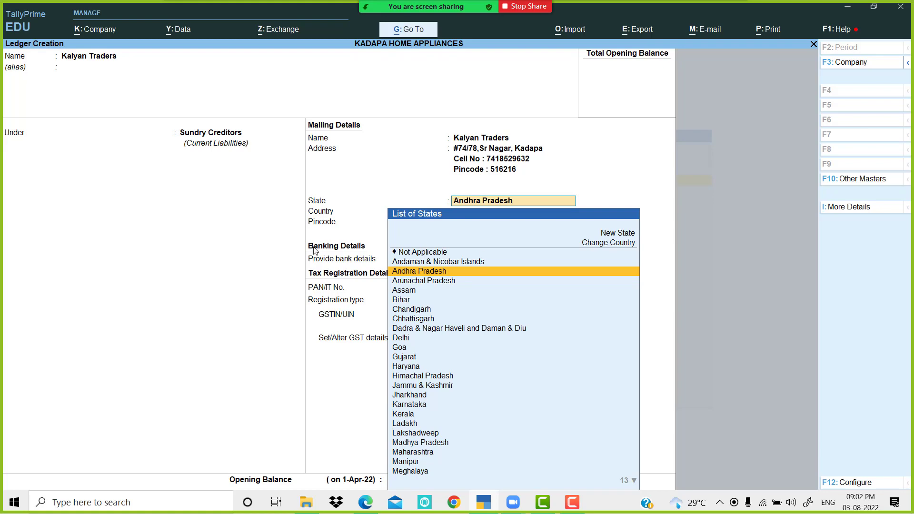
click(484, 503)
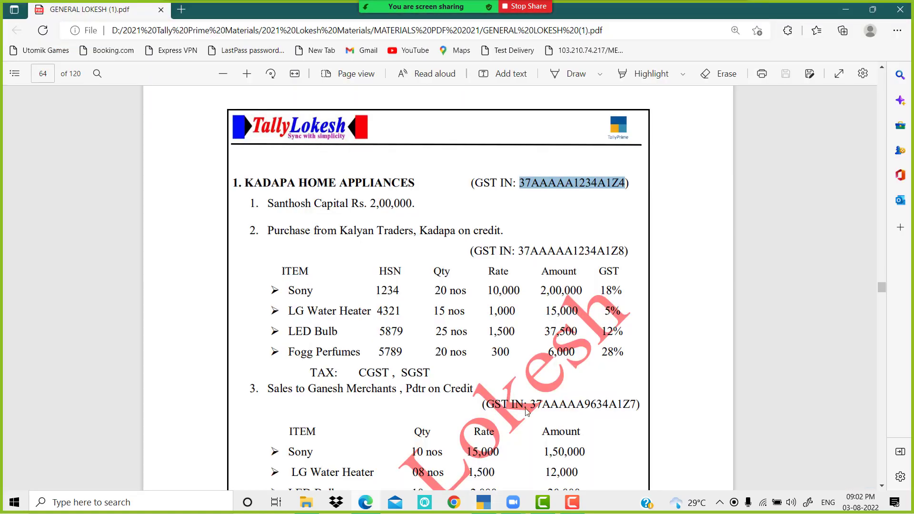
Step: Copy Kalyan Traders' GST number from the exercise PDF for the TallyPrime ledger
drag(522, 251, 622, 247)
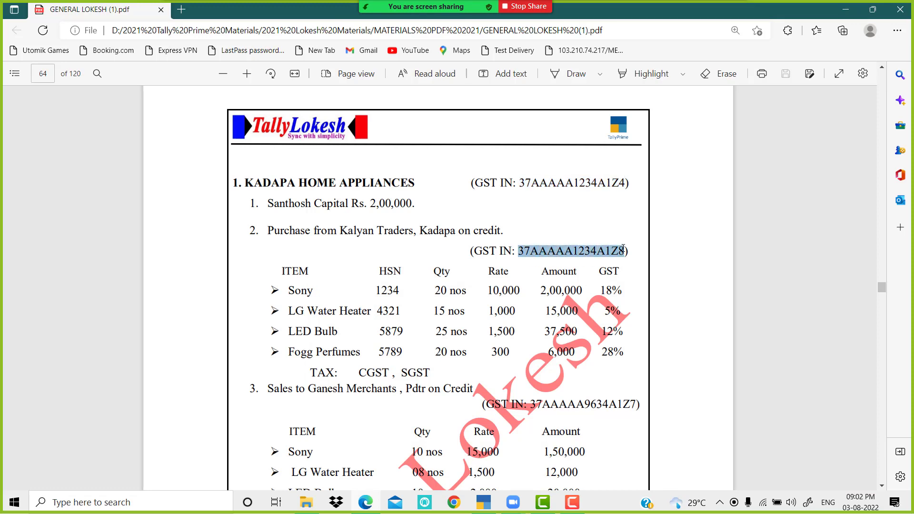
click(531, 252)
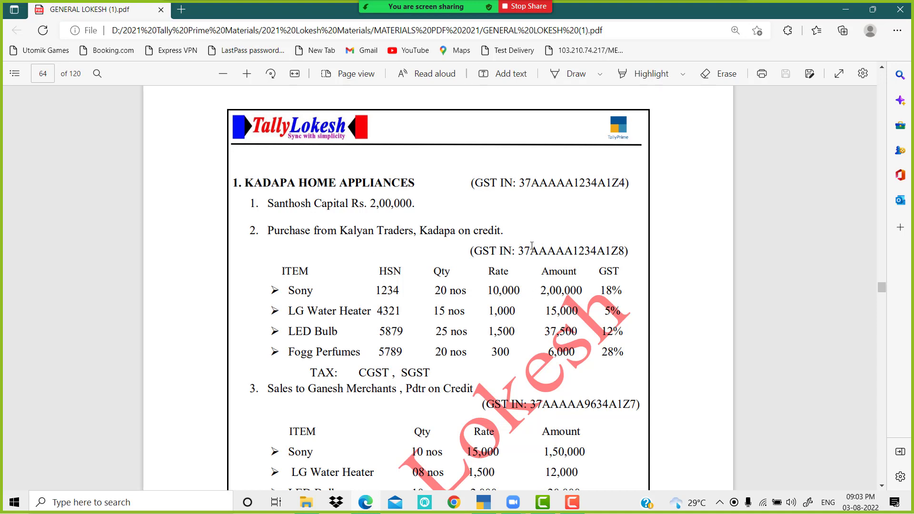
drag(518, 251, 623, 258)
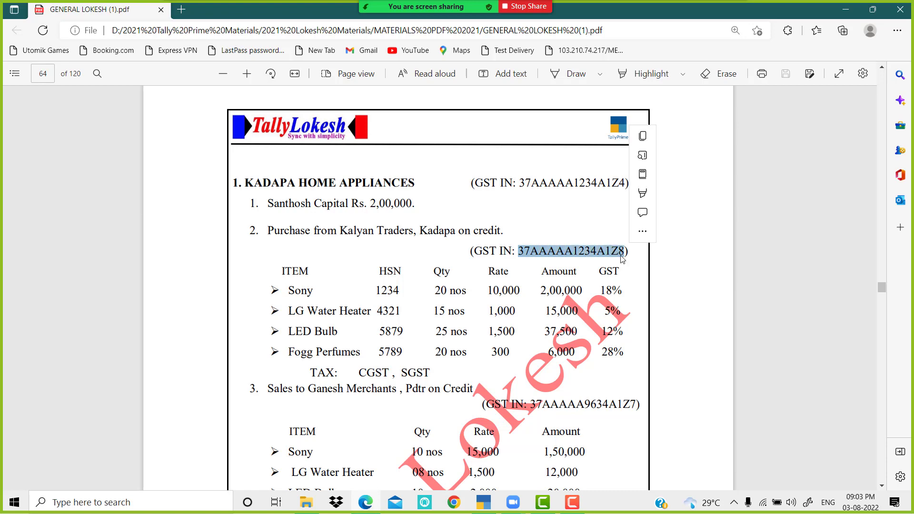
key(ctrl+c)
click(483, 502)
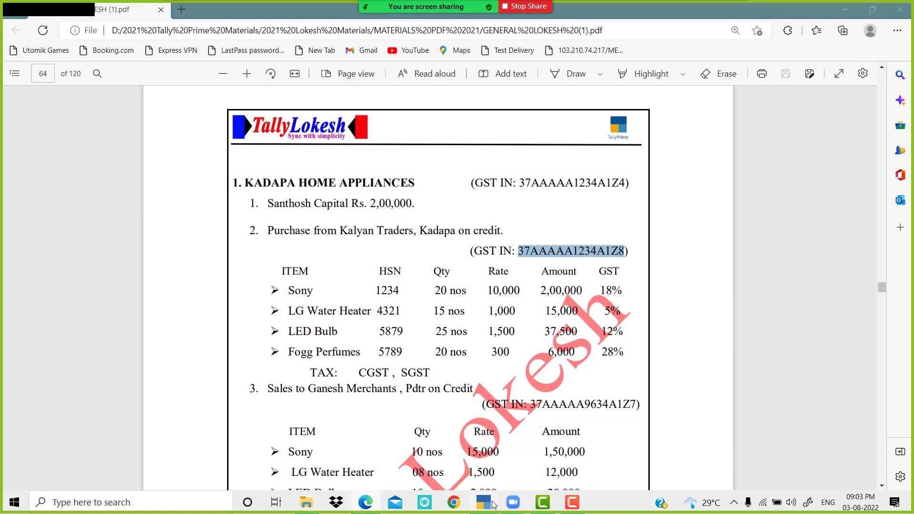
Step: Save Kalyan Traders with state Andhra Pradesh, Regular registration and the pasted GSTIN
key(Return)
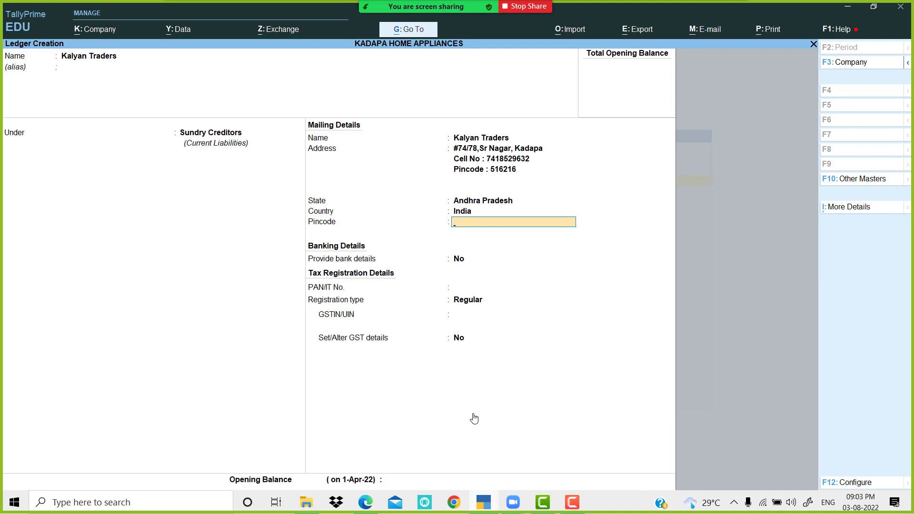
key(Return)
key(Return)
key(Return)
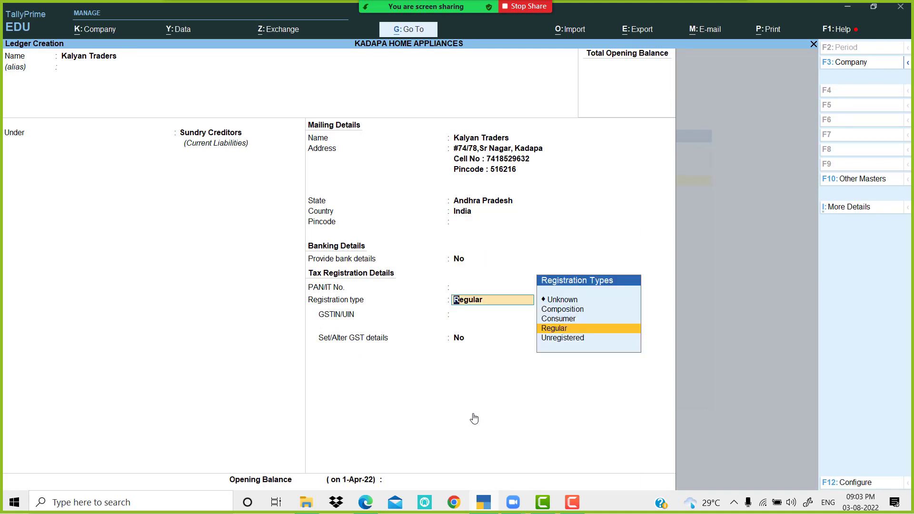
key(Return)
key(ctrl+alt+v)
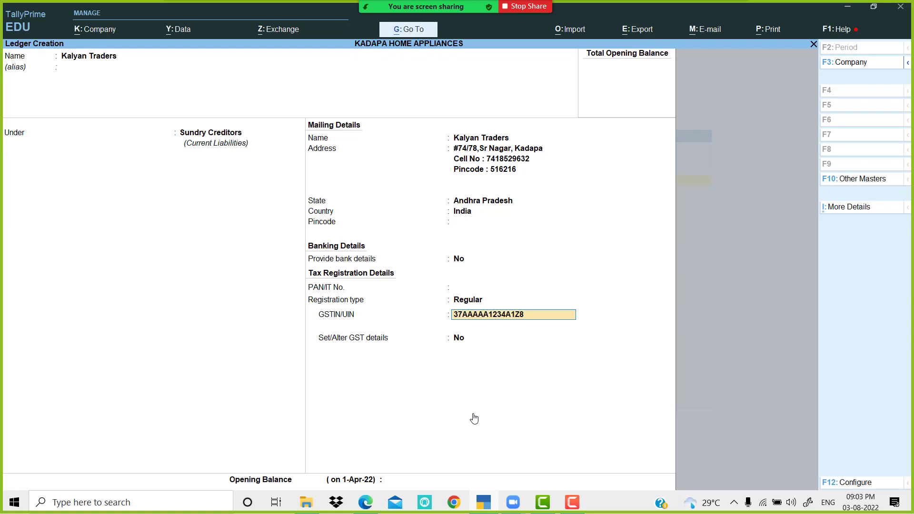
key(Return)
key(Return)
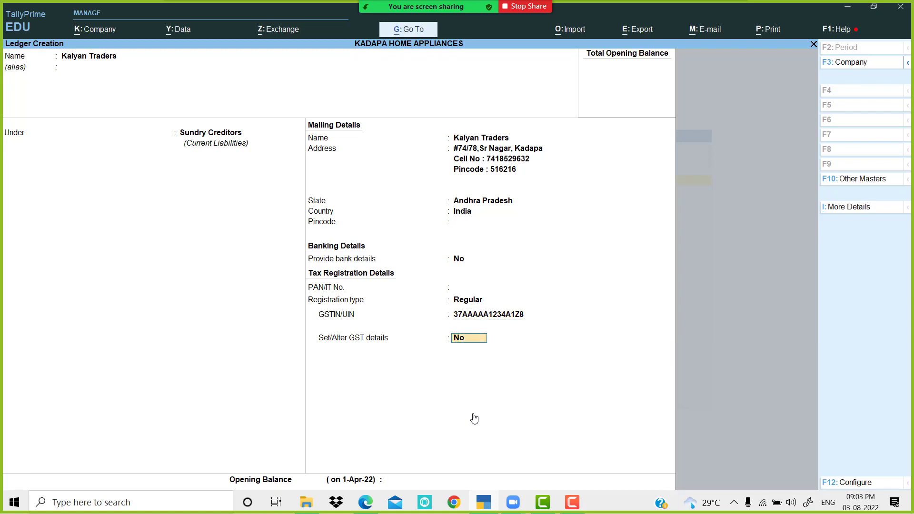
key(Return)
key(Return)
key(Return)
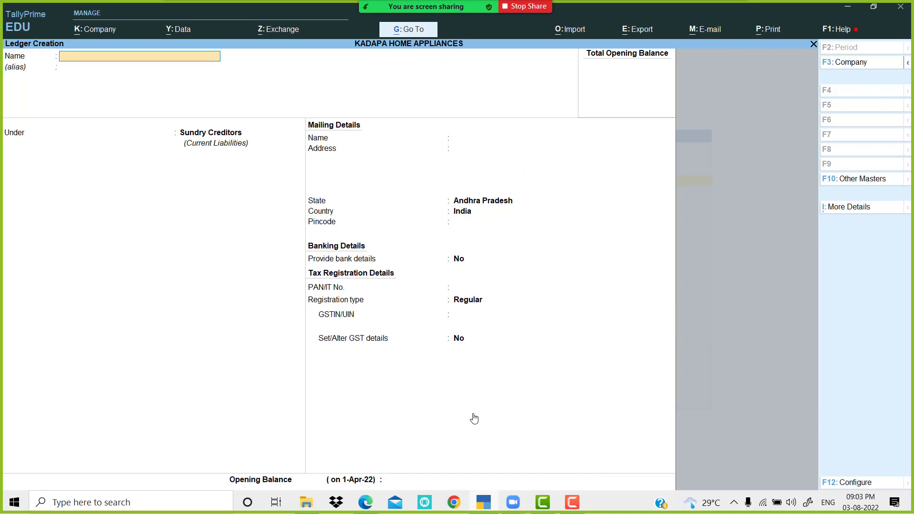
Step: Create the Sales ledger under Sales Accounts, GST applicable, with Goods as supply type
text(Sales)
key(Return)
key(Return)
text(S)
key(Return)
key(Return)
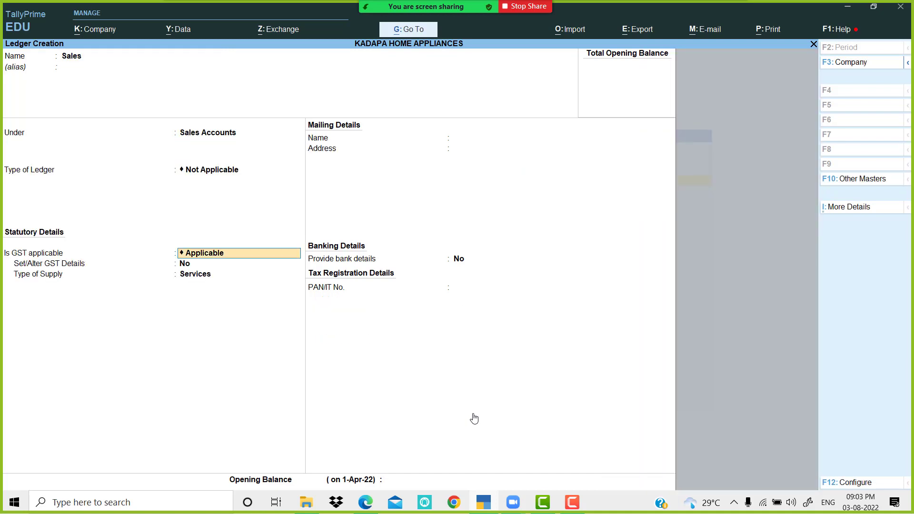
key(Return)
key(Return)
key(Up)
key(Return)
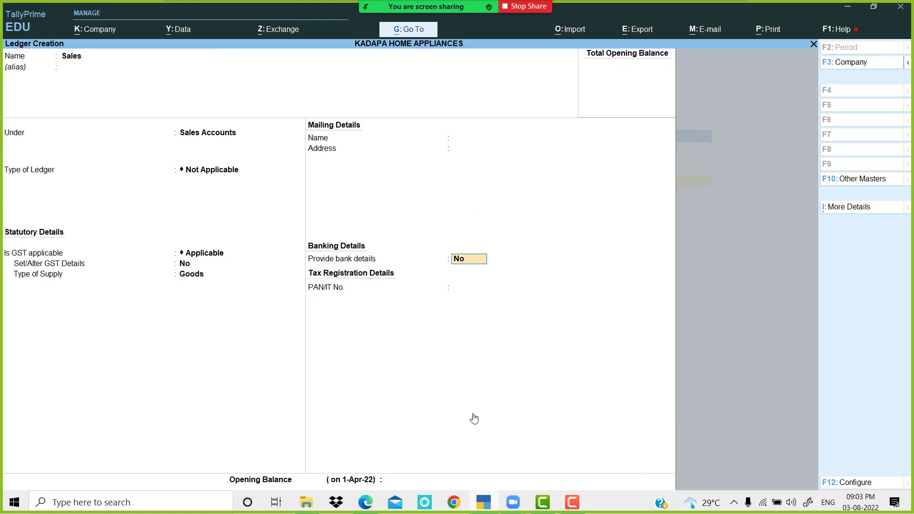
key(Return)
key(Return)
key(Return)
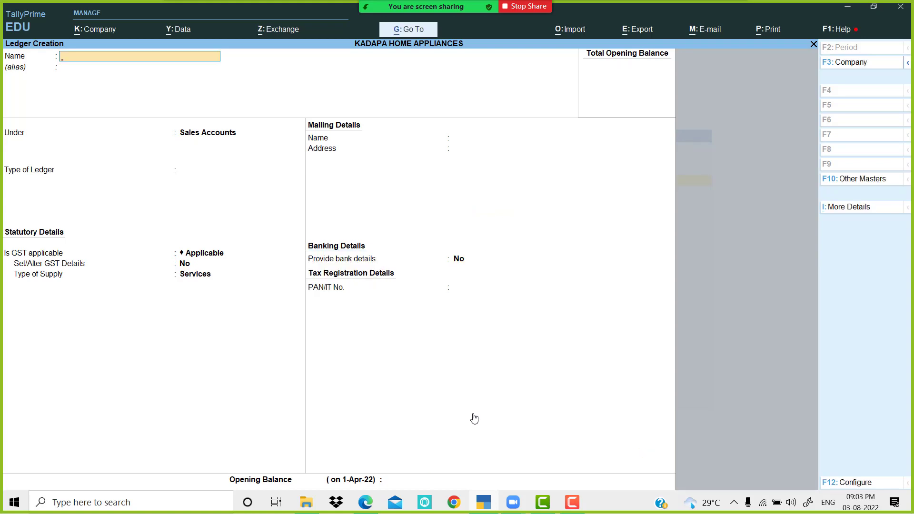
key(alt+Tab)
Step: Name a new ledger Ganesh Merchants from the PDF and place it under Sundry Debtors
scroll(389, 380, down, 4)
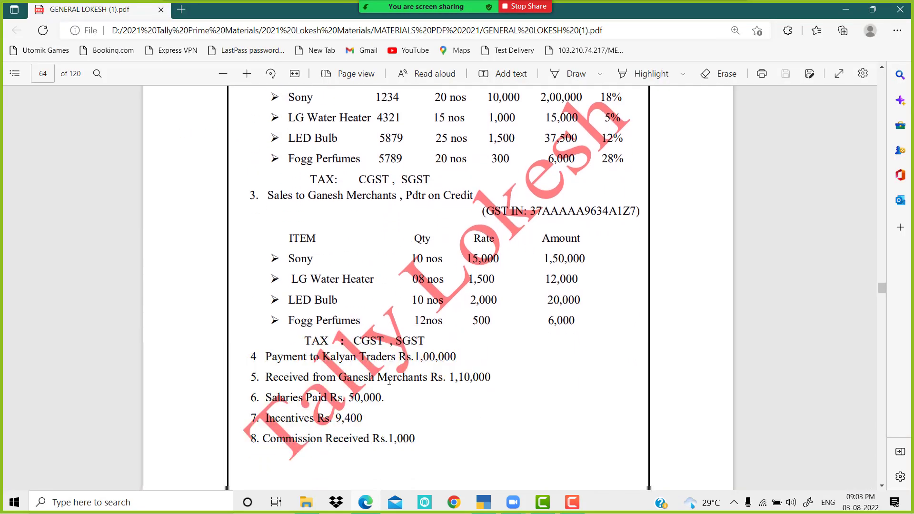
drag(308, 196, 395, 199)
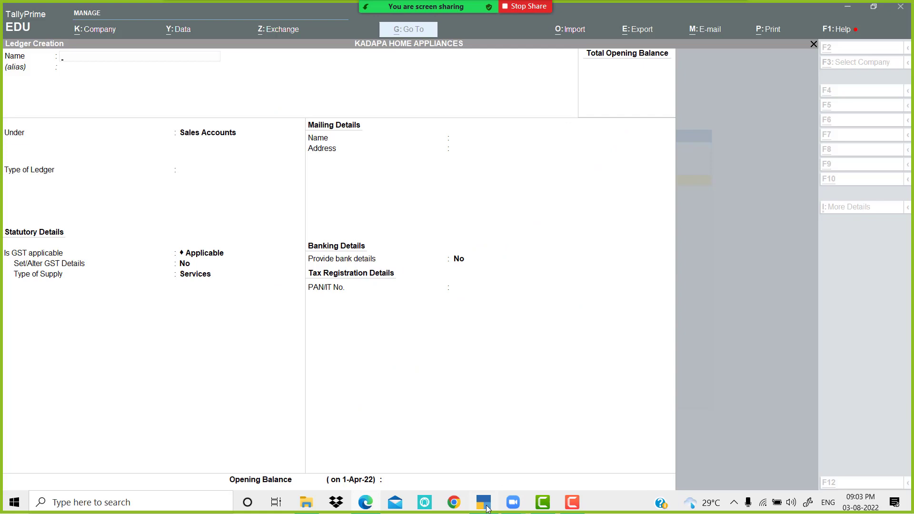
click(485, 507)
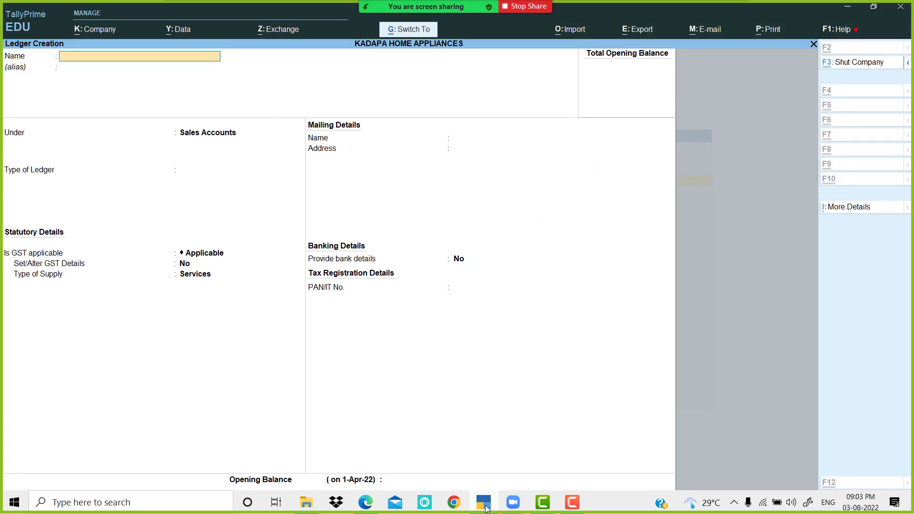
key(ctrl+alt+v)
key(Return)
key(Return)
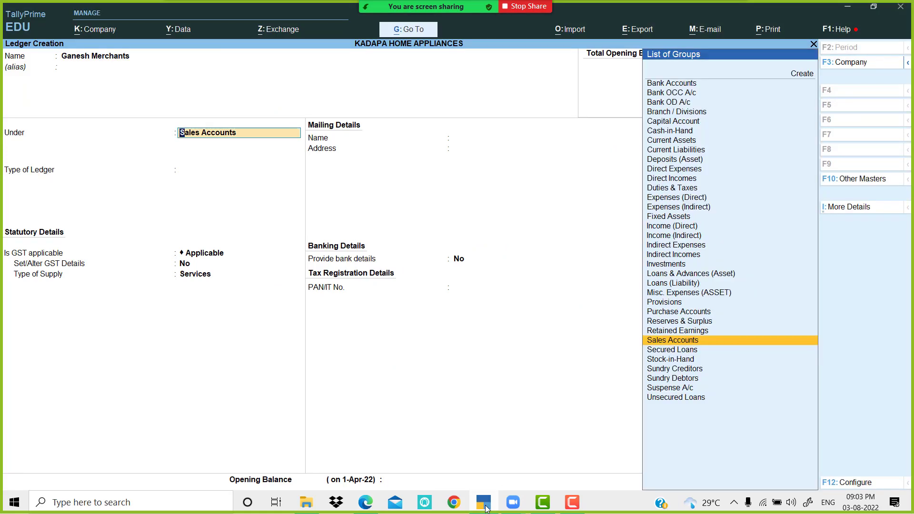
text(Sun)
key(Down)
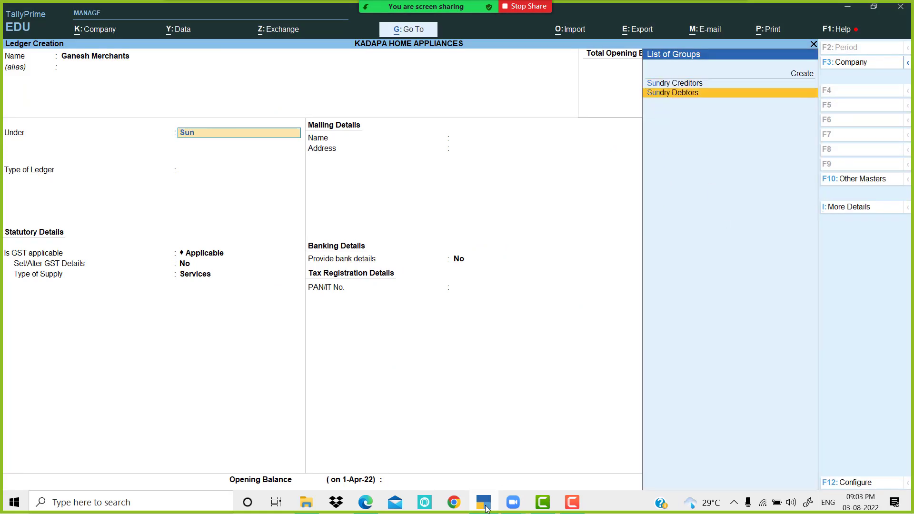
key(Return)
key(Return)
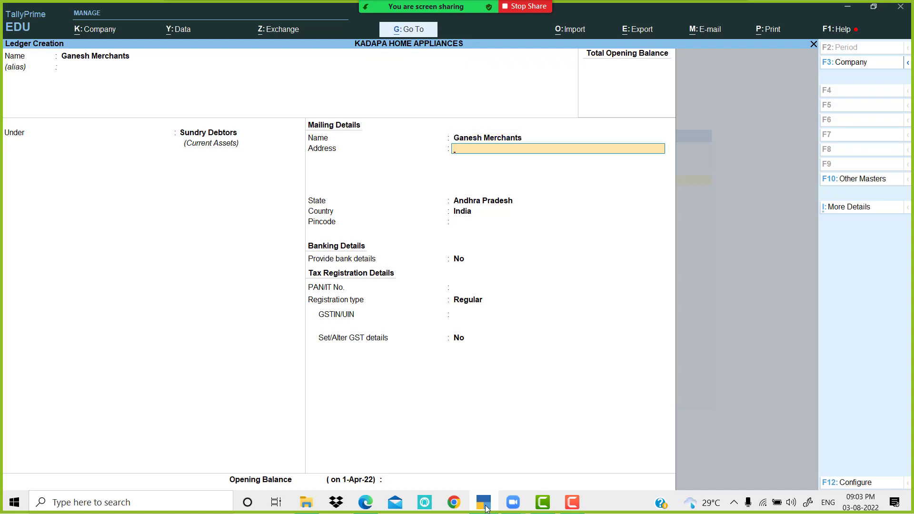
Step: Enter address Kadapa, state Andhra Pradesh and Regular registration for Ganesh Merchants
click(486, 509)
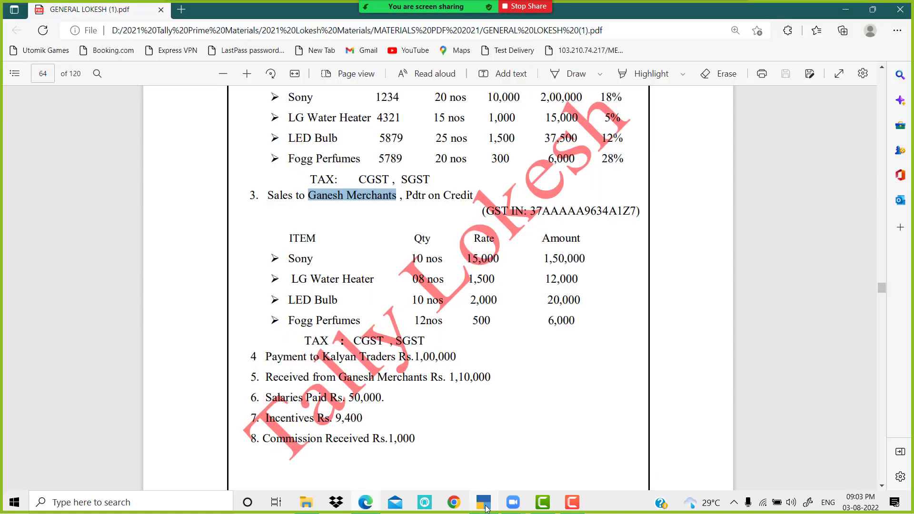
click(485, 509)
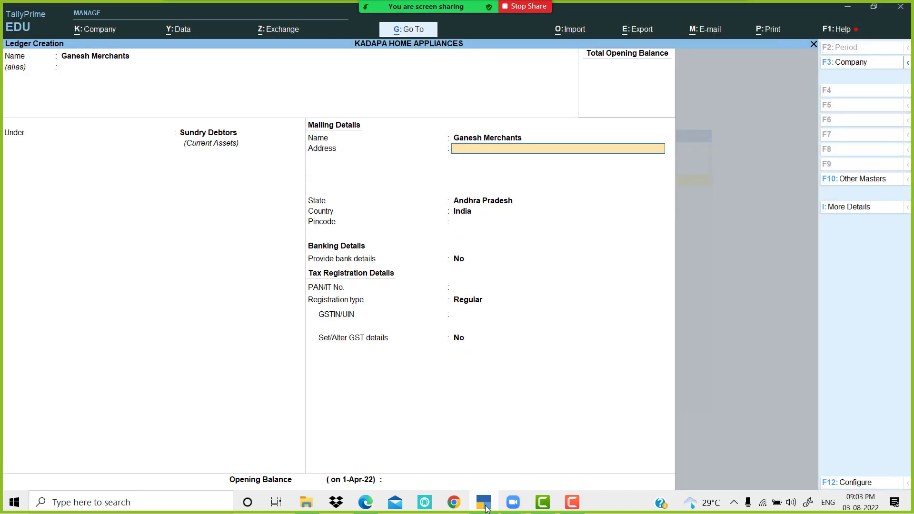
text(Kadapa)
key(Return)
key(Return)
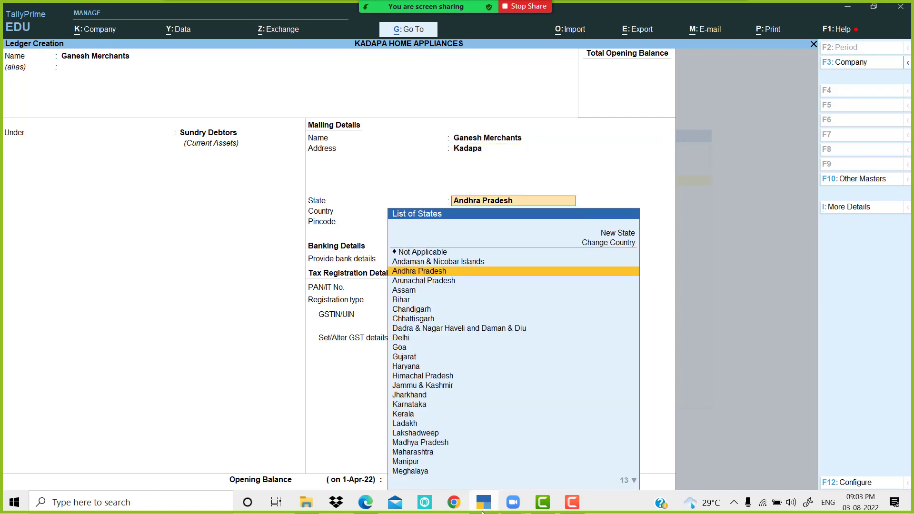
key(Return)
key(Return)
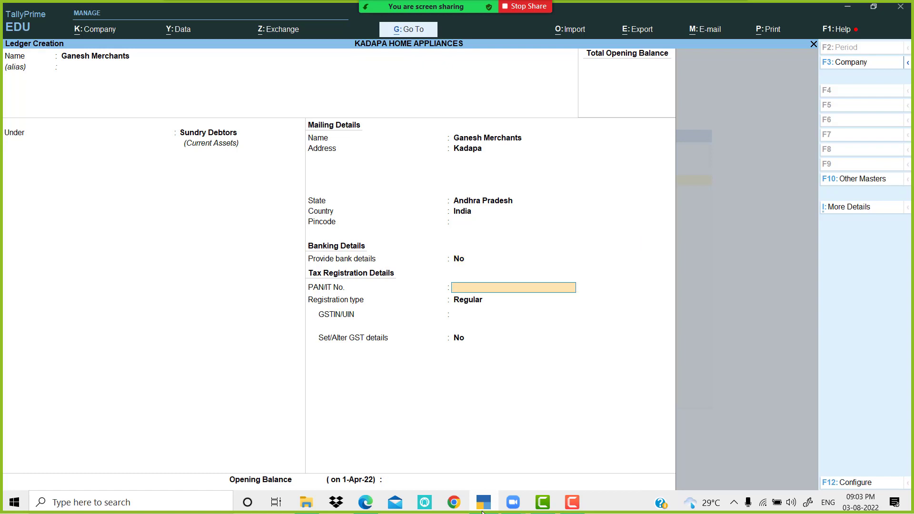
key(Return)
key(Return)
Step: Copy Ganesh Merchants' GSTIN from the PDF into the ledger and save it
key(alt+Tab)
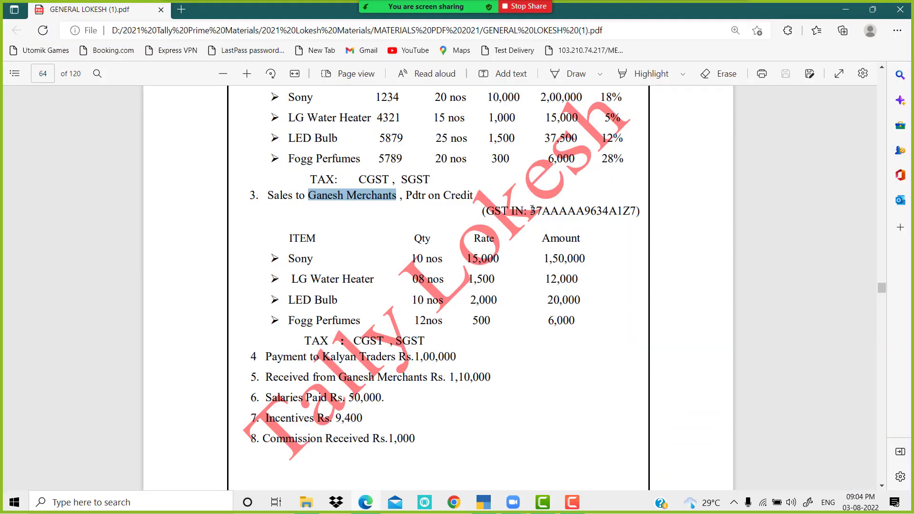
drag(530, 211, 635, 213)
key(ctrl+c)
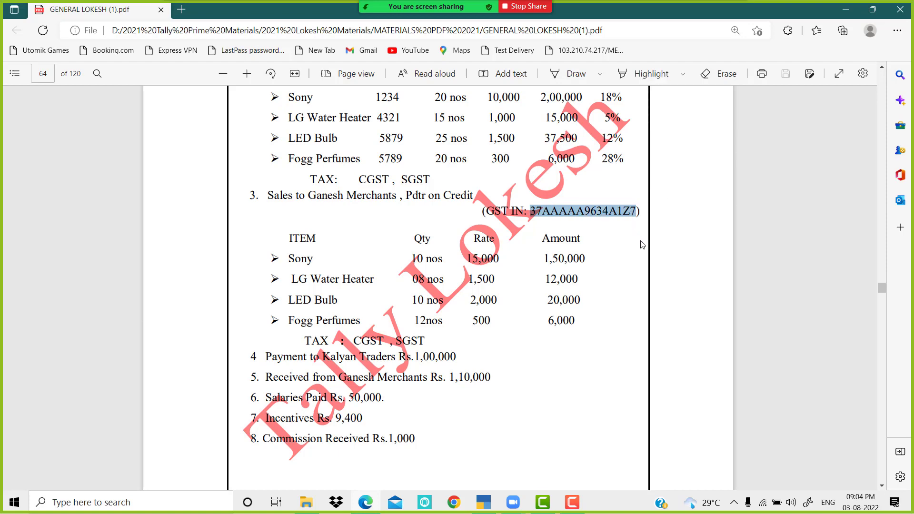
key(alt+Tab)
key(ctrl+v)
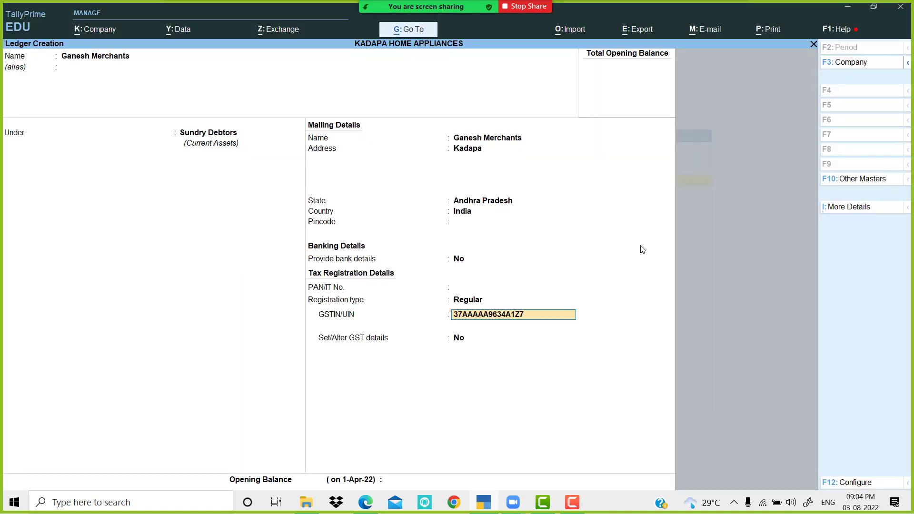
key(Return)
key(Return)
key(Return)
key(Return)
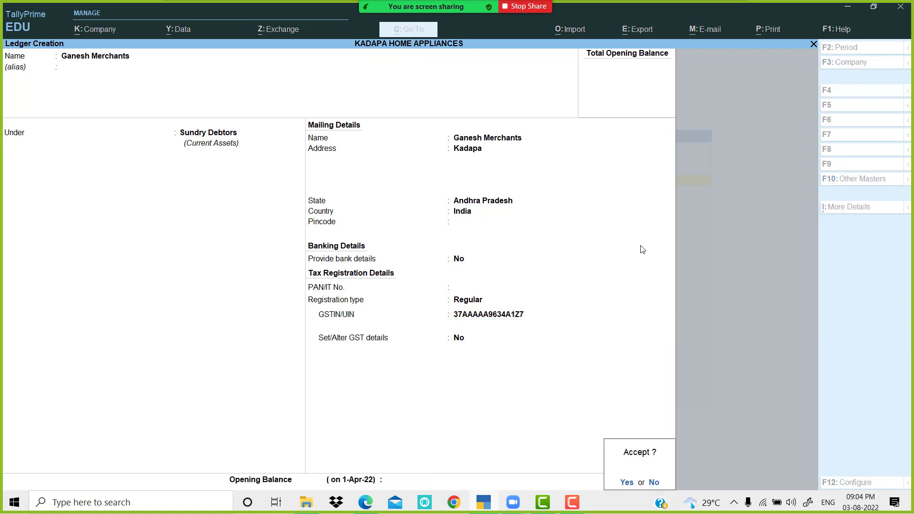
key(Return)
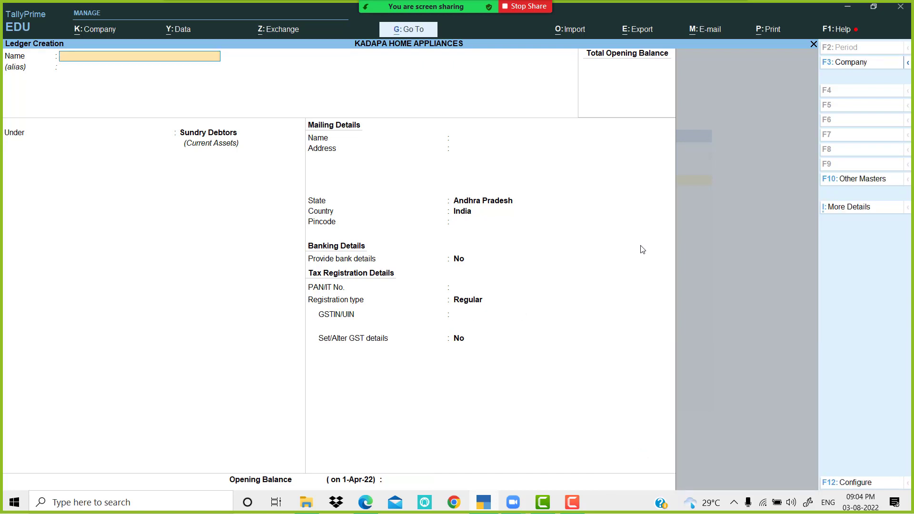
Step: Create the CGST ledger under Duties & Taxes as GST, Central Tax
text(CGST)
key(Return)
text(DU)
key(Return)
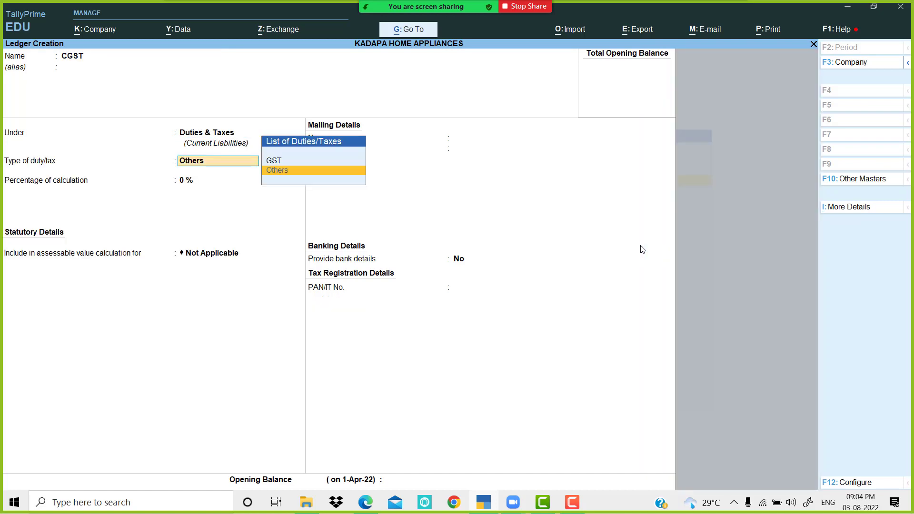
key(Up)
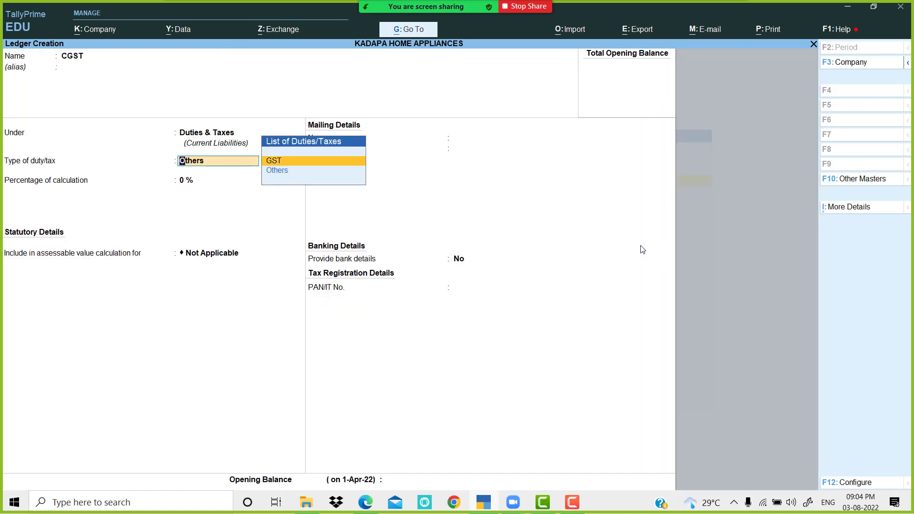
key(Return)
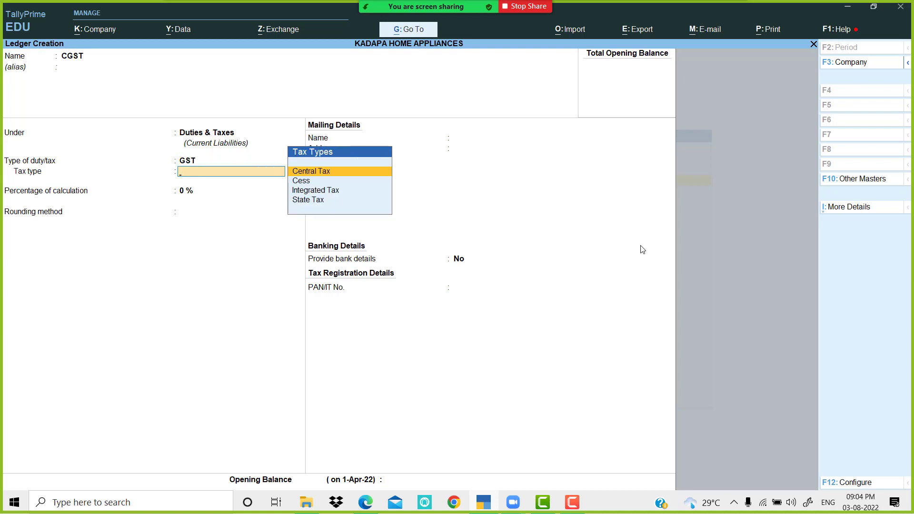
key(Return)
key(Return)
key(Return)
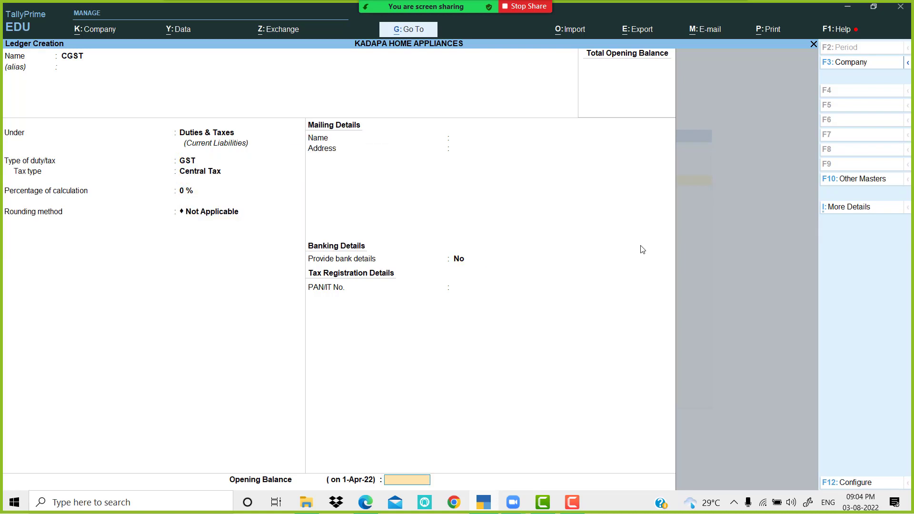
key(Return)
key(Return)
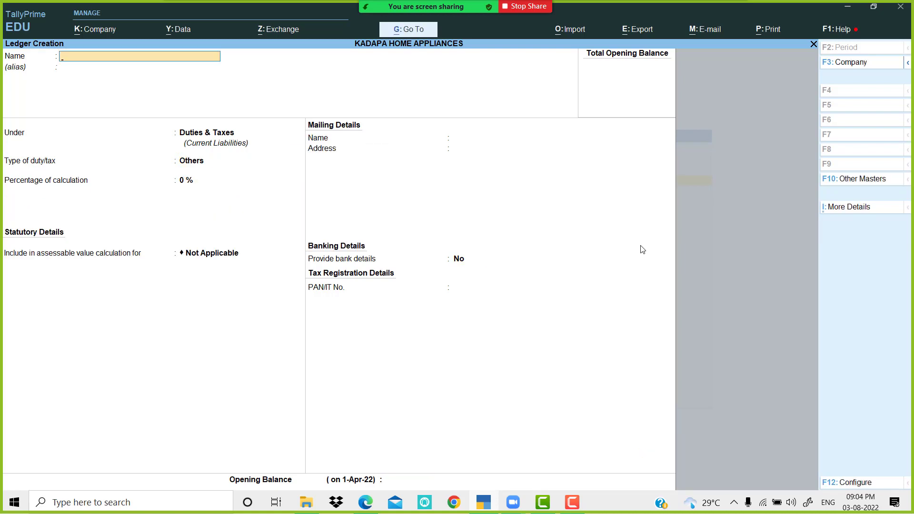
text(SGST)
Step: Create the SGST ledger under Duties & Taxes as GST, State Tax
key(Return)
key(Return)
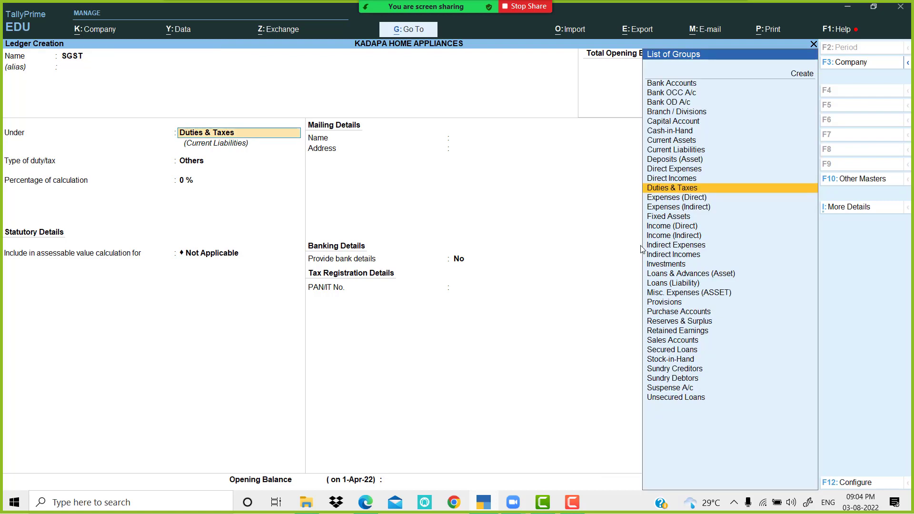
key(Return)
key(Up)
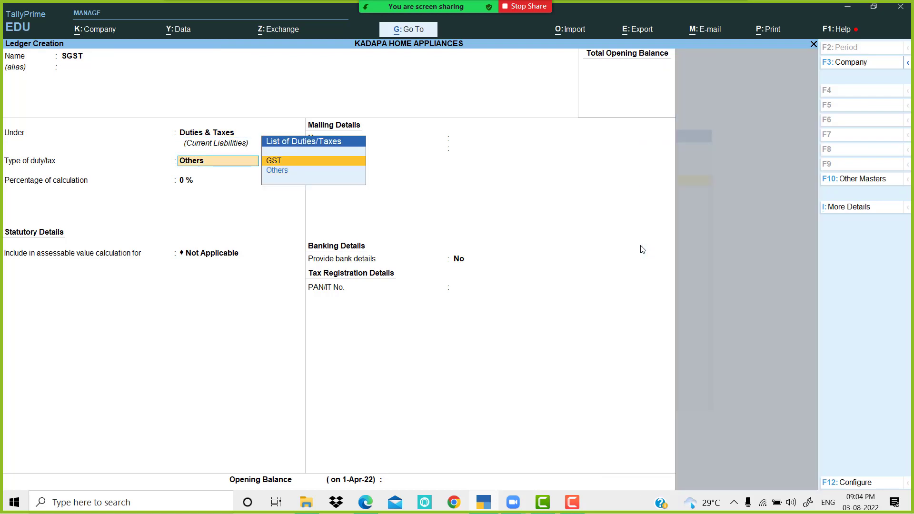
key(Return)
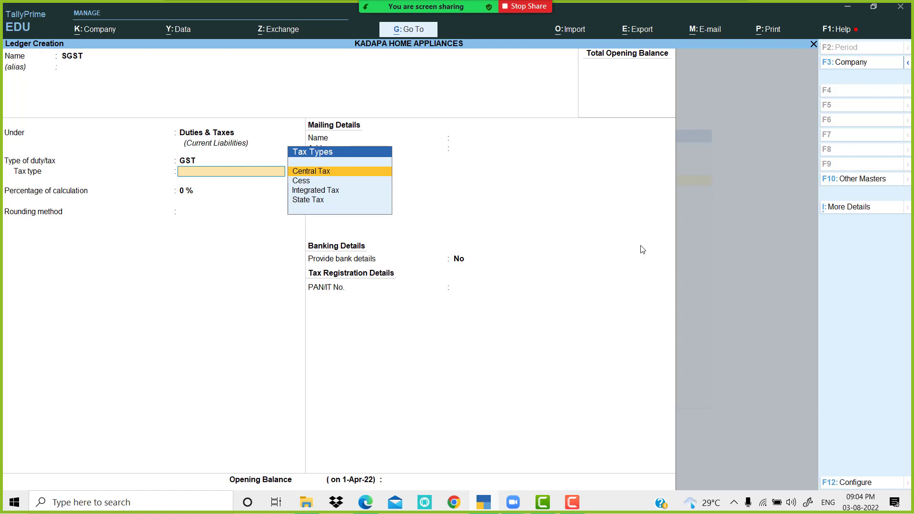
key(Down)
key(Down)
key(Down)
key(Return)
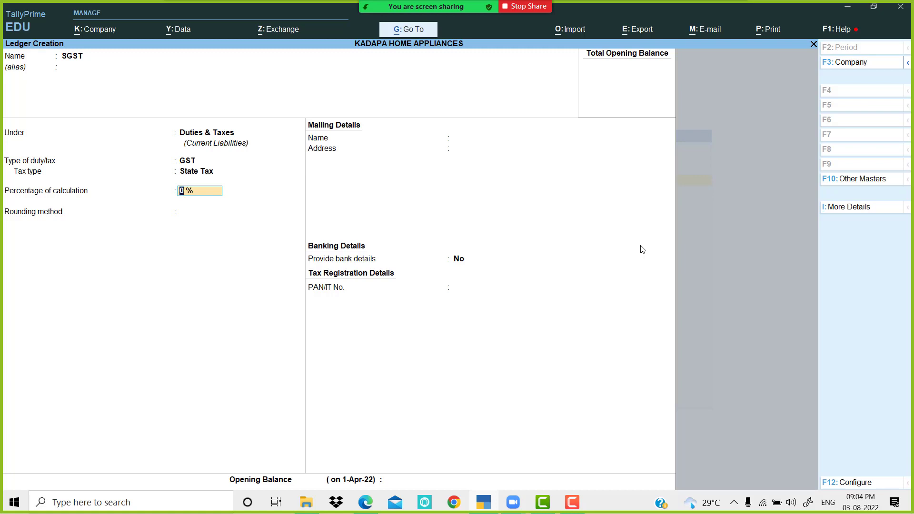
key(Return)
key(Return)
key(Return)
key(Return)
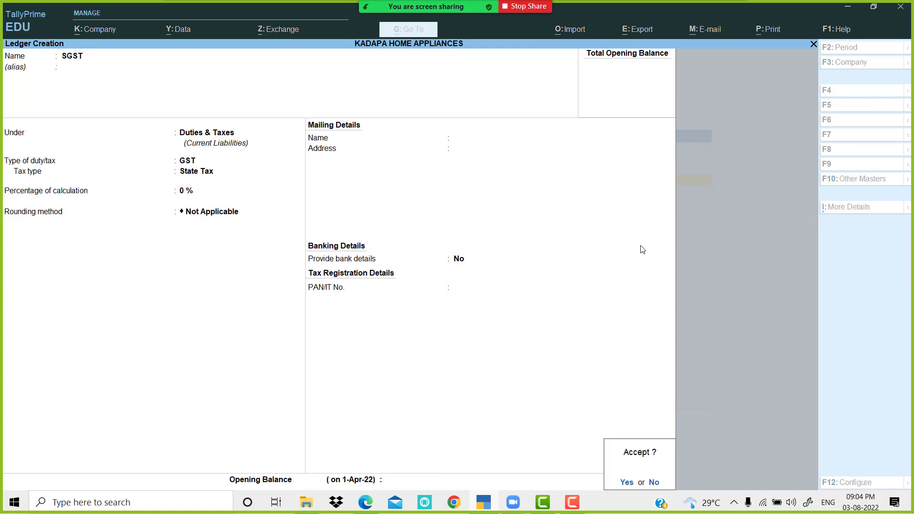
key(Return)
text(S)
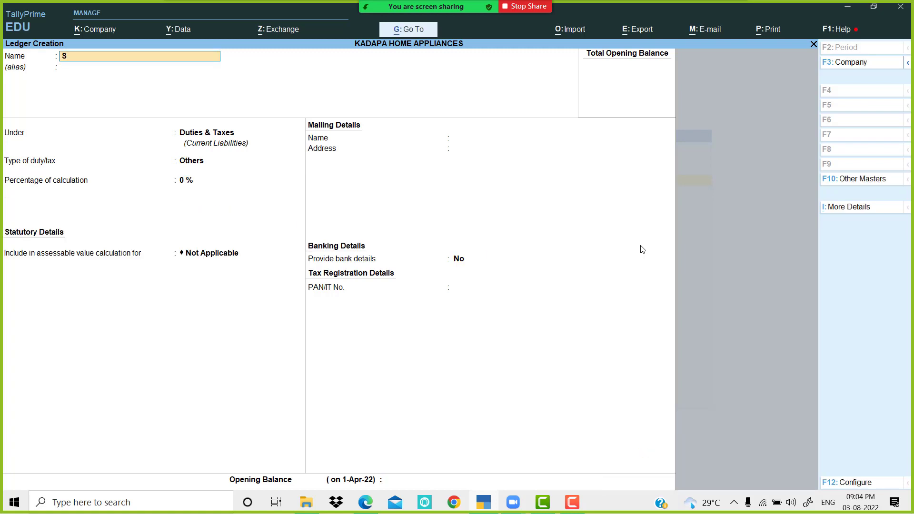
text(alaries)
Step: Create the Salaries ledger under Indirect Expenses with default GST fields
key(Return)
key(Return)
text(Ind)
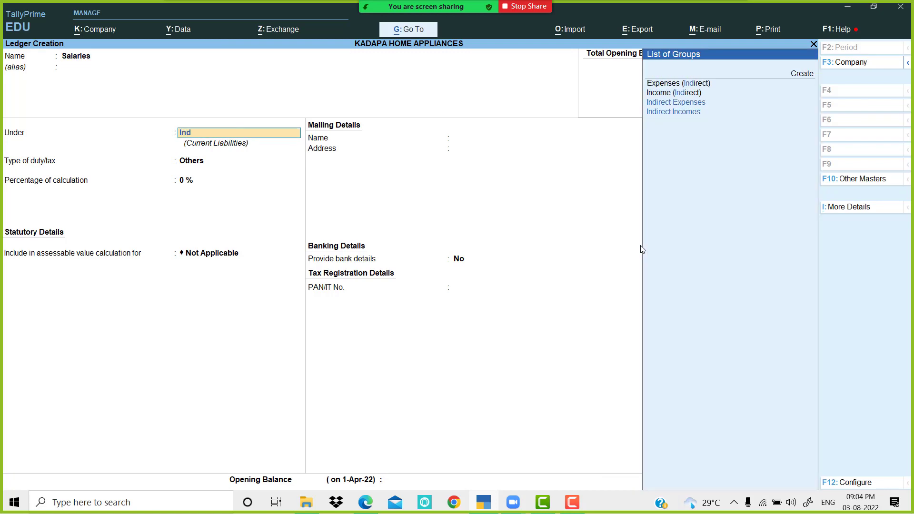
key(Return)
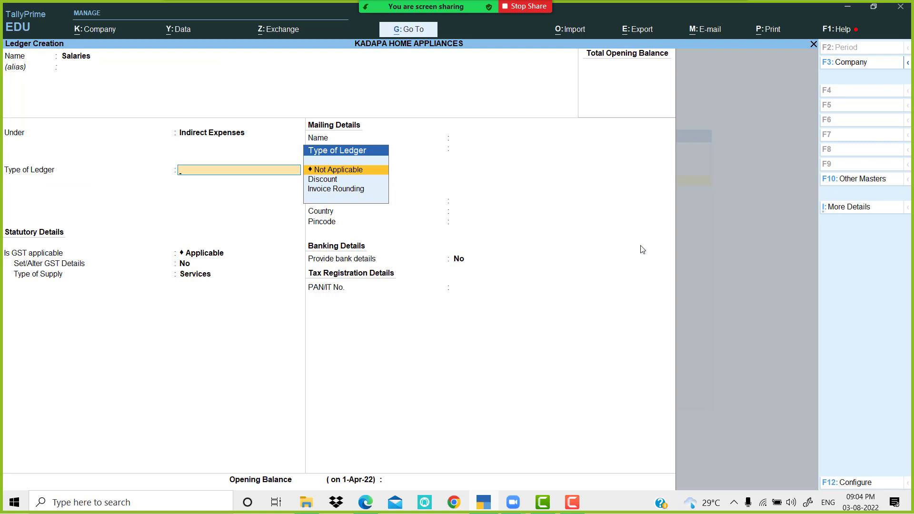
key(Return)
key(Return)
key(Return)
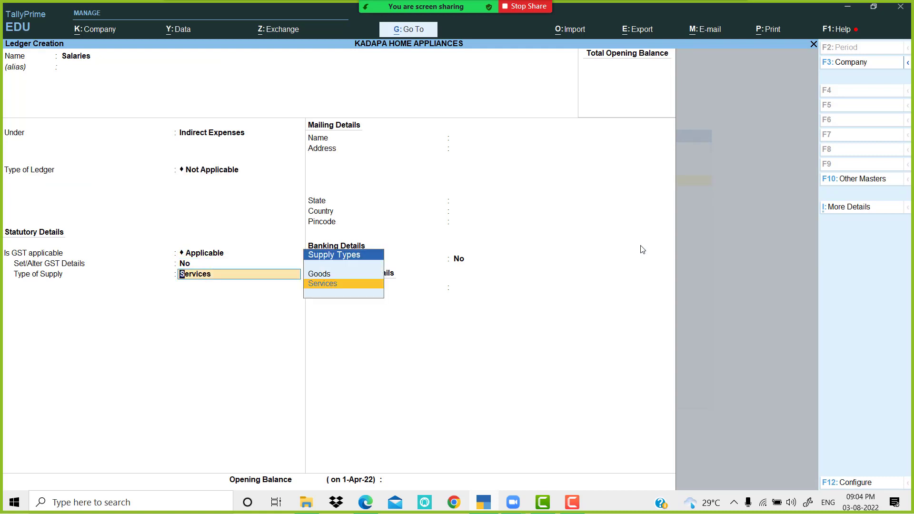
key(Return)
key(Return)
key(Return)
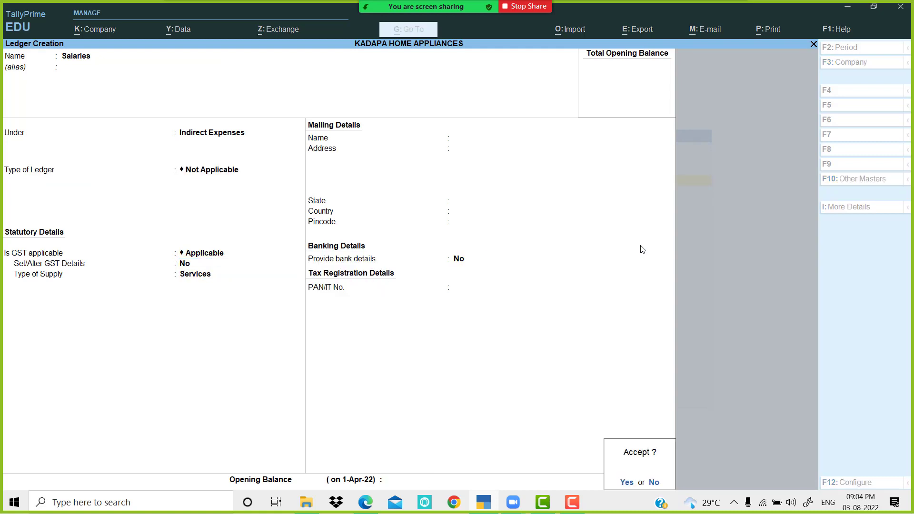
key(Return)
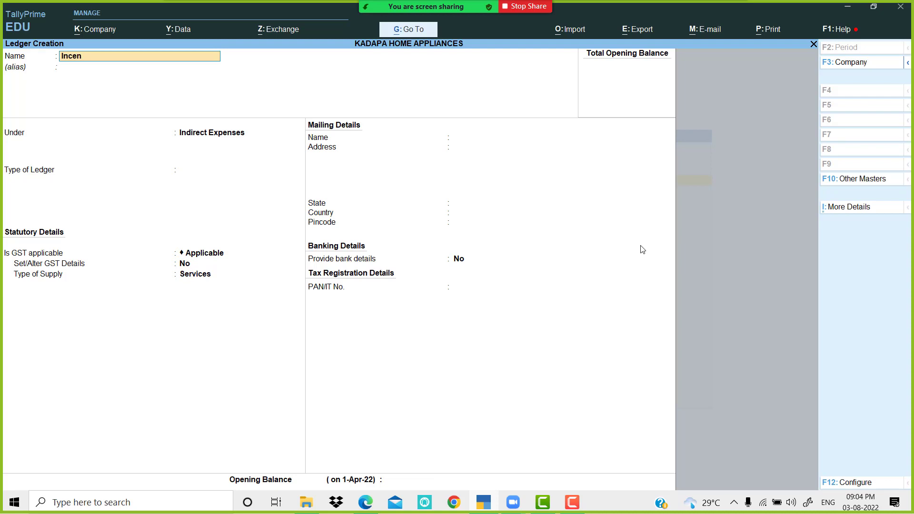
Step: Create the Incentives ledger under Indirect Expenses, ledger type Not Applicable
key(Return)
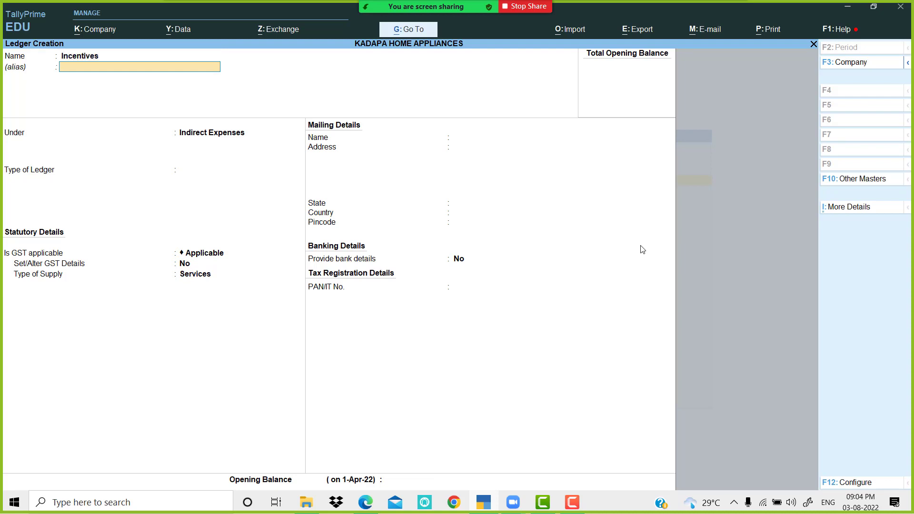
key(Return)
key(Return)
key(Return)
key(Return)
key(Return)
key(Return)
key(Return)
key(Return)
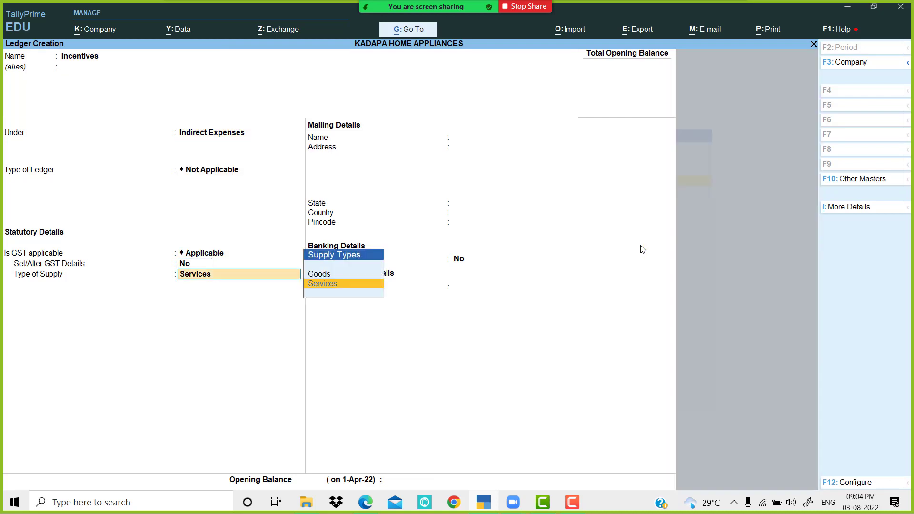
key(Return)
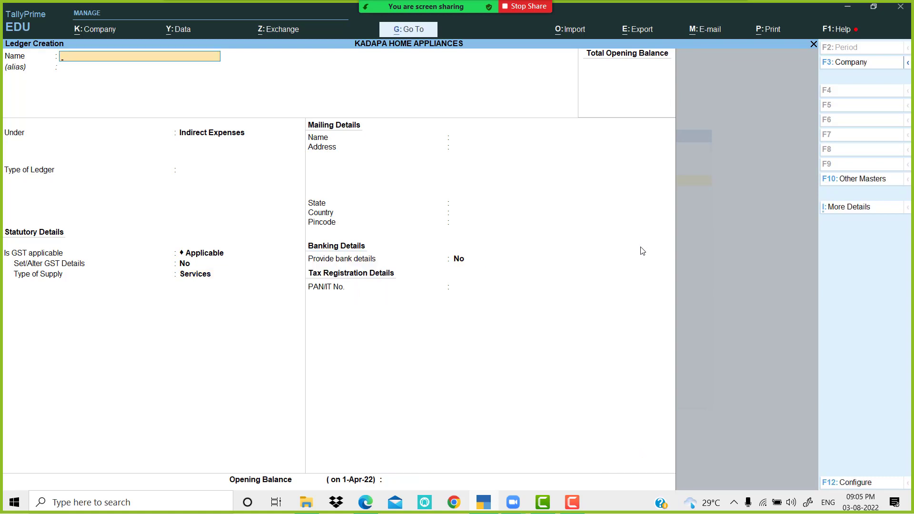
text(Commission Reve)
Step: Fix the name to Commission Received, file it under Indirect Incomes, save and exit
key(BackSpace)
text(eived)
key(Return)
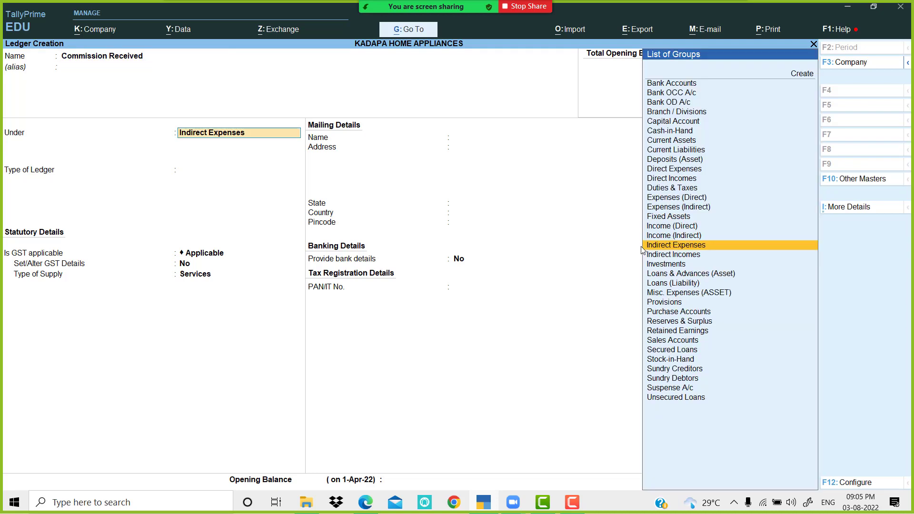
text(Ind)
key(Down)
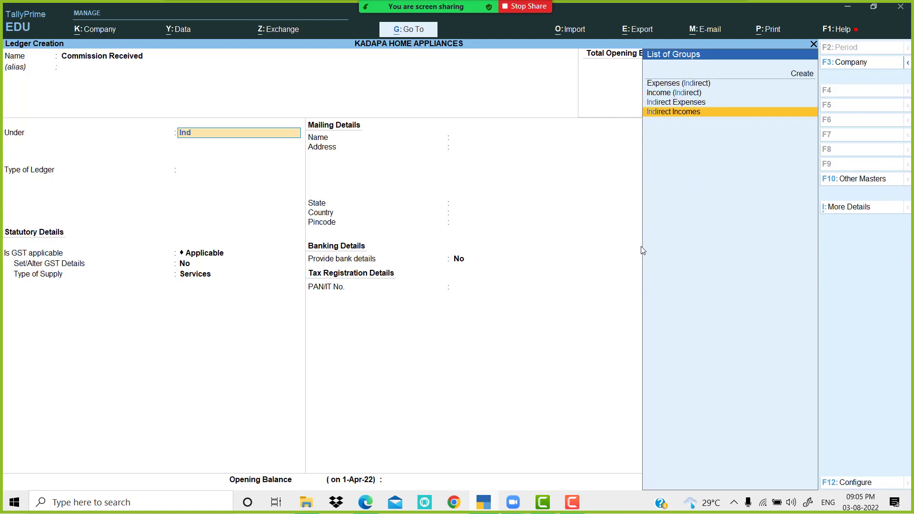
key(Return)
key(Return)
key(Return)
key(Return)
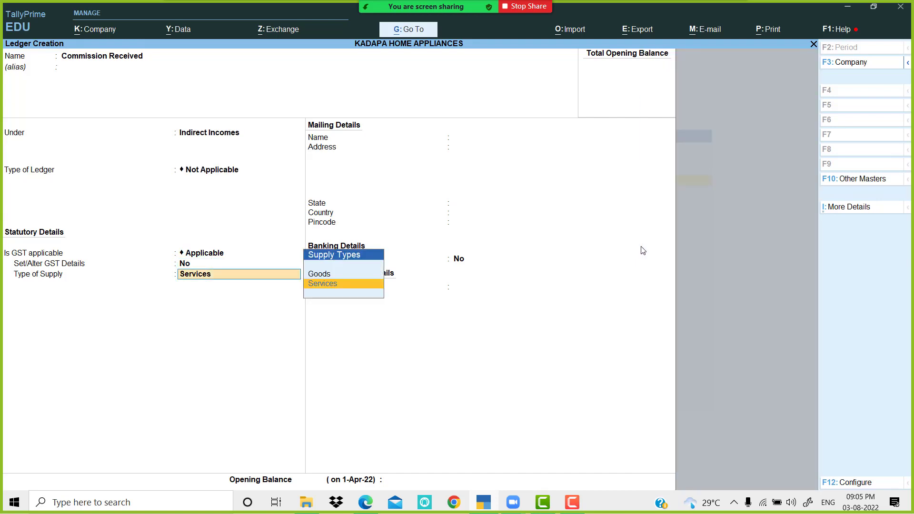
key(Return)
key(Return)
key(Return)
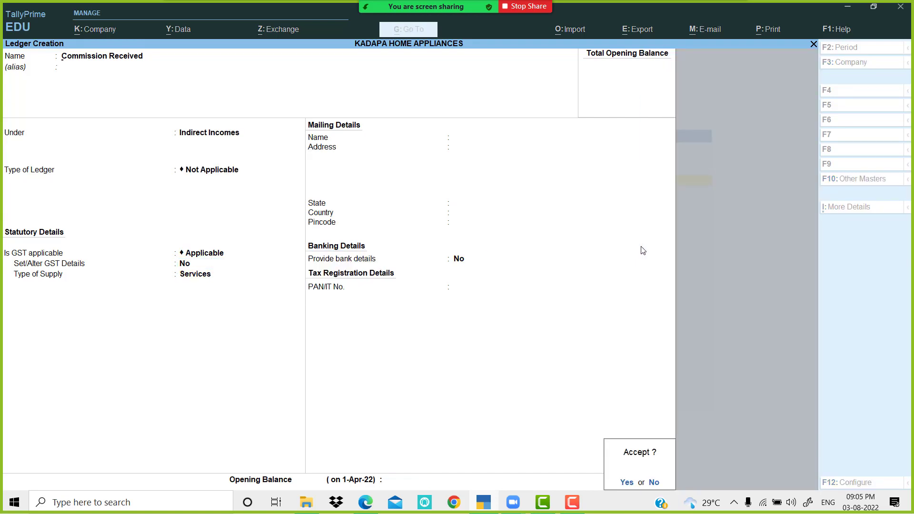
key(y)
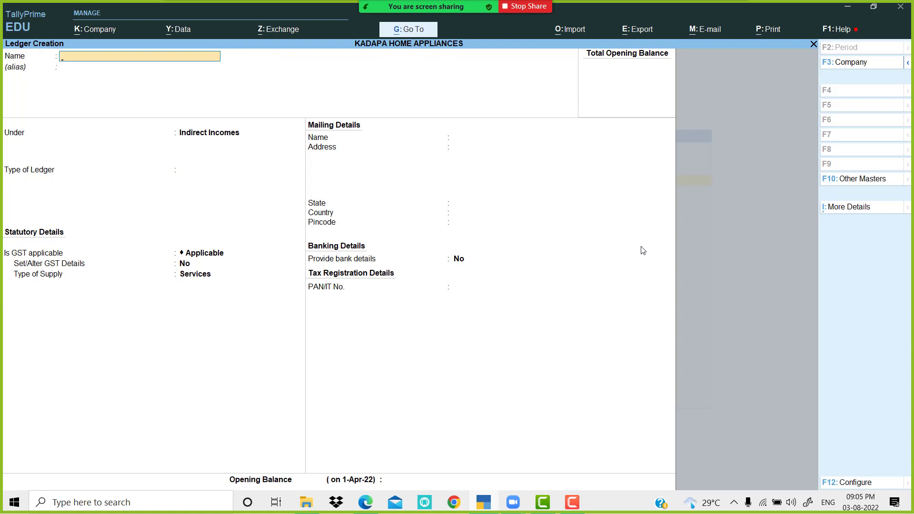
key(Escape)
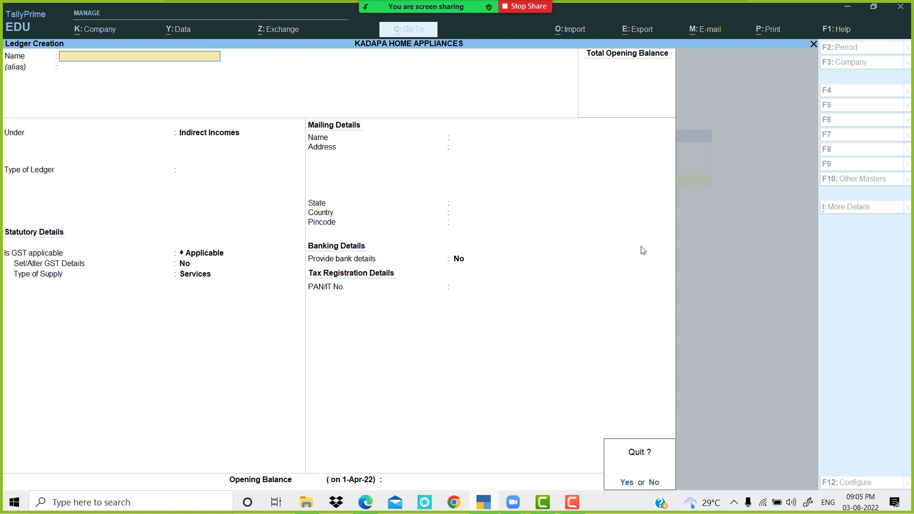
Step: Quit ledger creation and open Unit from the List of Masters
key(y)
key(Down)
key(Down)
key(Down)
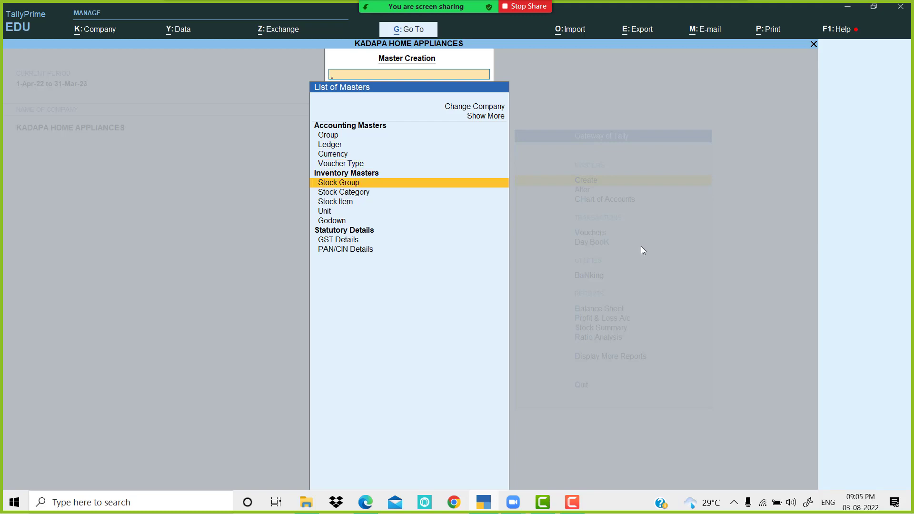
key(Down)
key(Down)
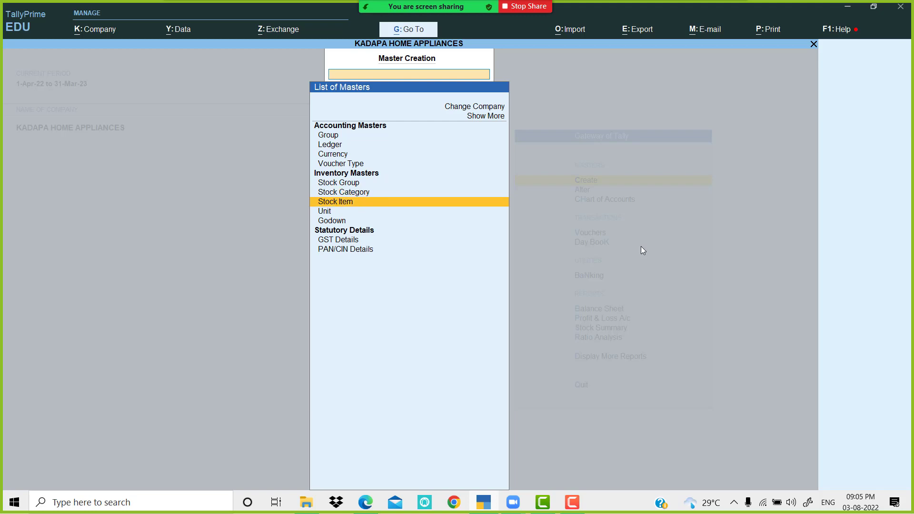
key(Down)
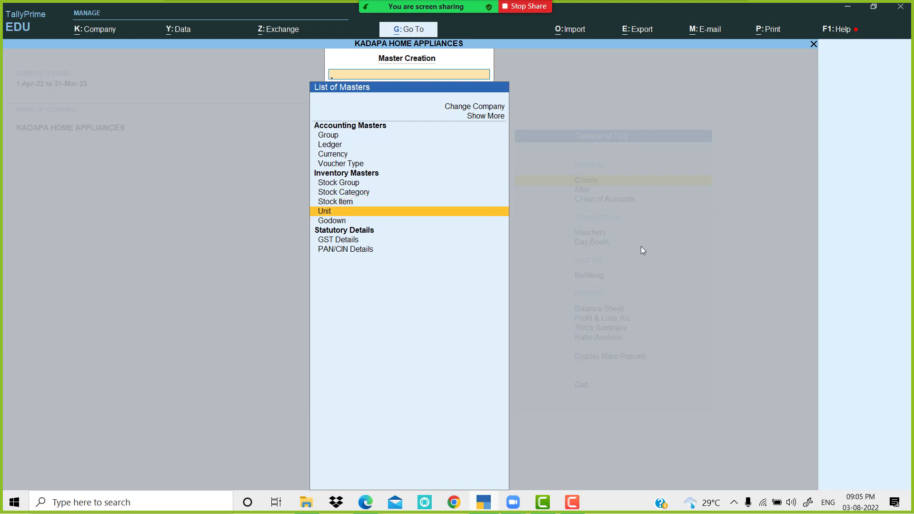
key(Return)
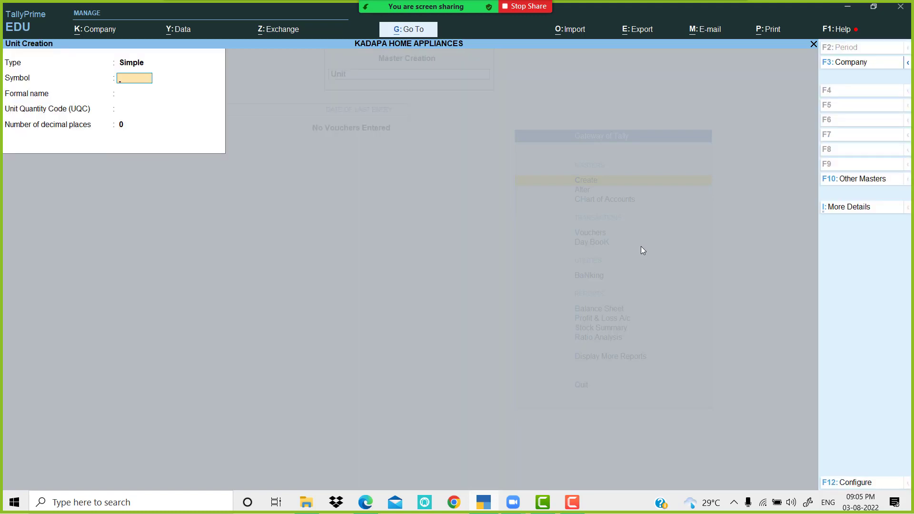
Step: Check the Sony row's unit, nos, in the exercise PDF
key(alt+Tab)
scroll(406, 284, up, 3)
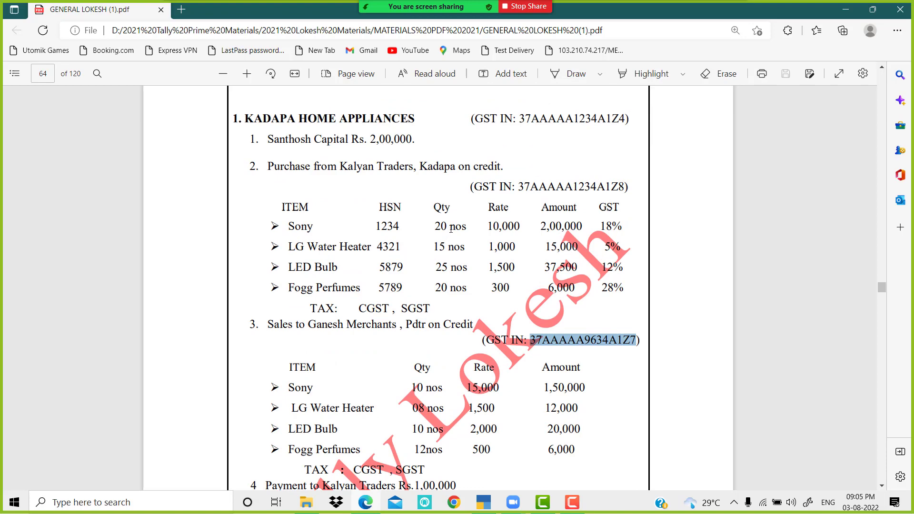
drag(450, 229, 467, 287)
click(467, 287)
key(alt+Tab)
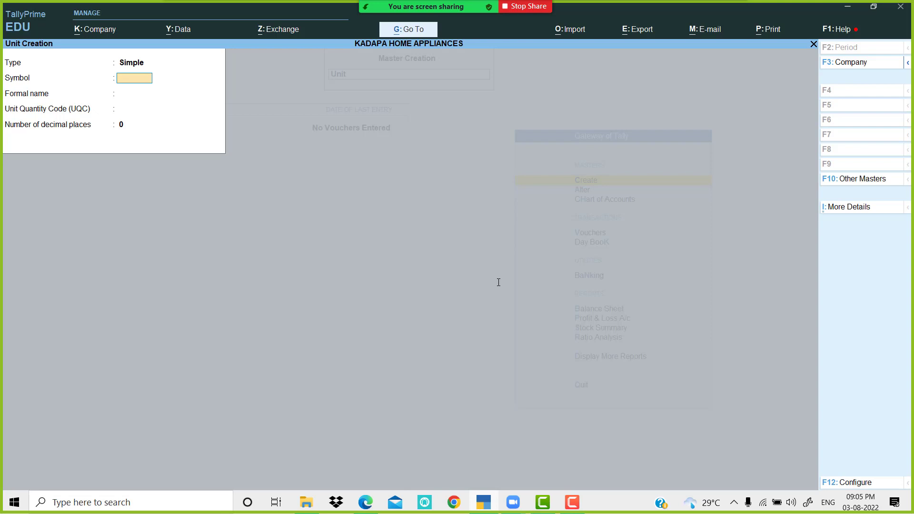
Step: Create unit nos with formal name Numbers and quantity code NOS-NUMBERS
text(nos)
key(Return)
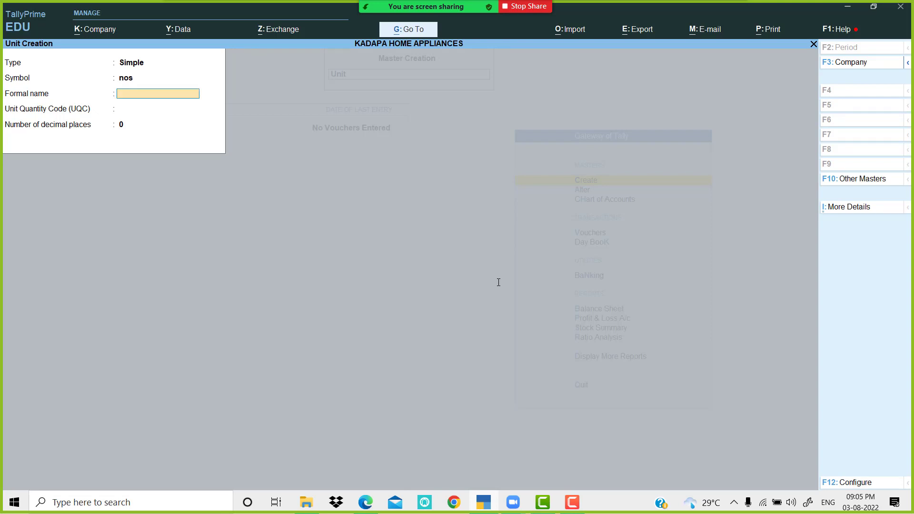
text(Numbers)
key(Return)
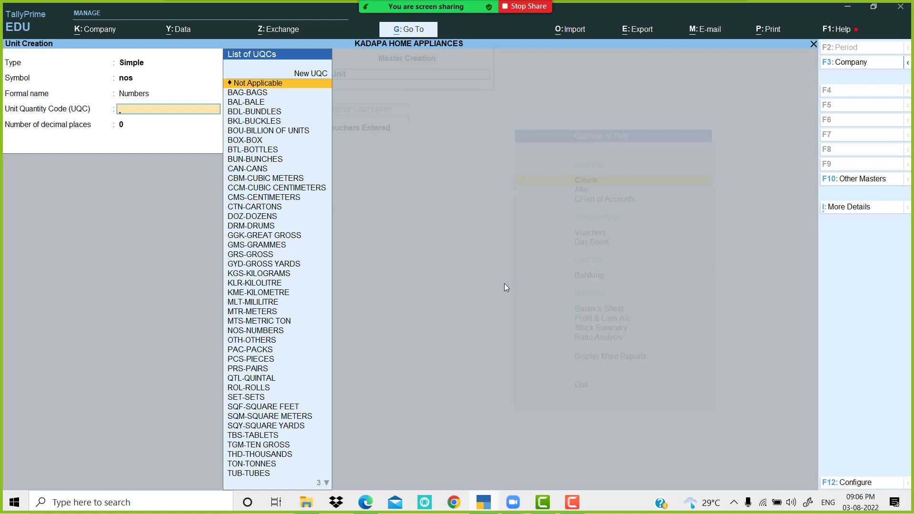
text(n)
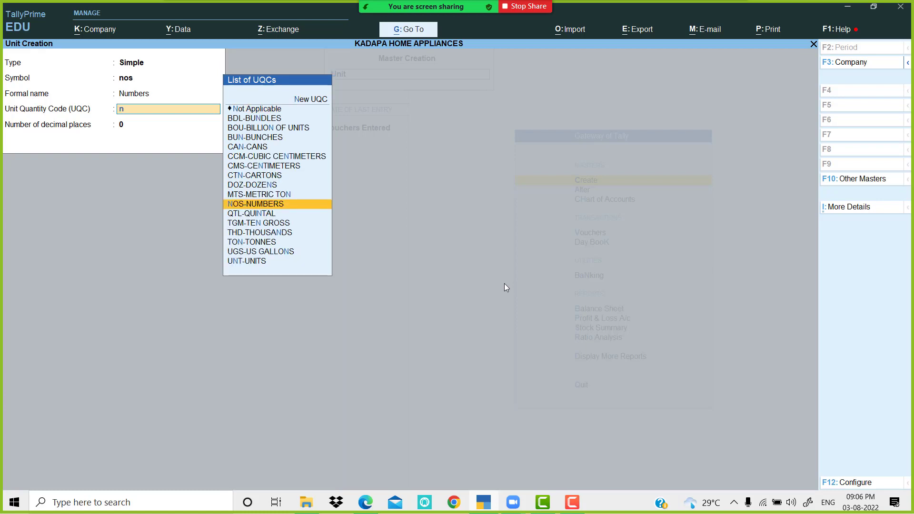
key(Return)
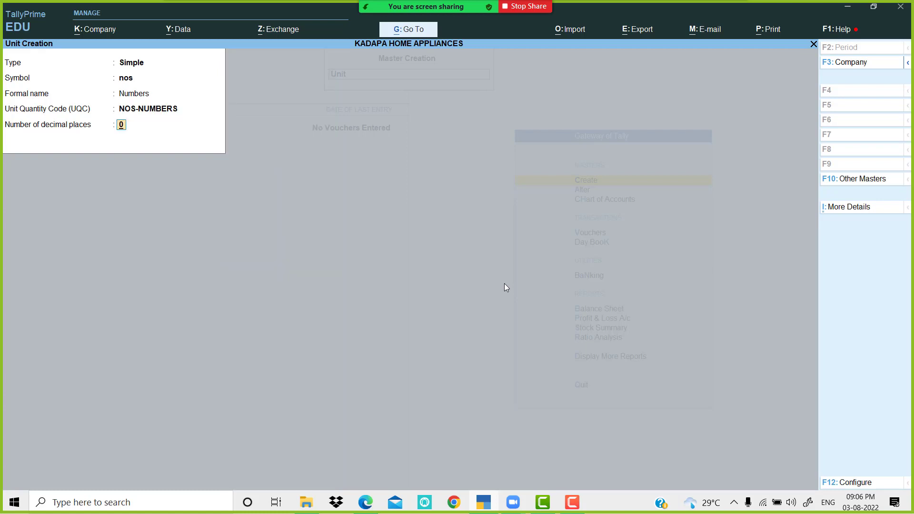
key(Return)
key(Return)
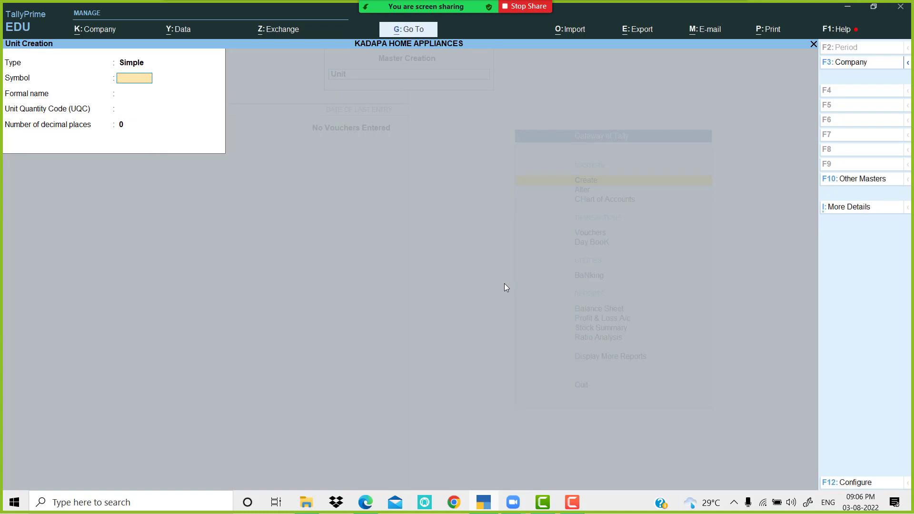
Step: Create unit pk with quantity code PAC-PACKS
text(pk)
key(Return)
key(Return)
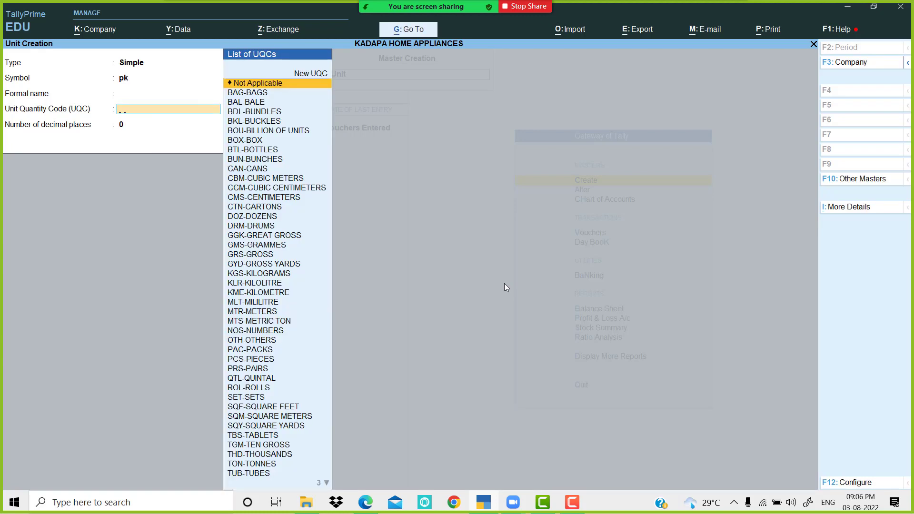
text(pa)
key(Return)
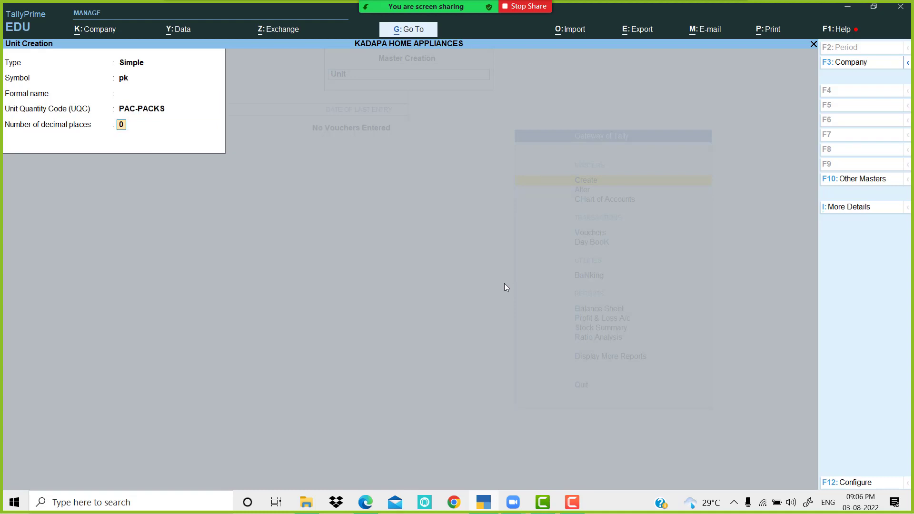
key(Return)
key(Return)
Step: Create unit bt with quantity code BTL-BOTTLES
text(bt)
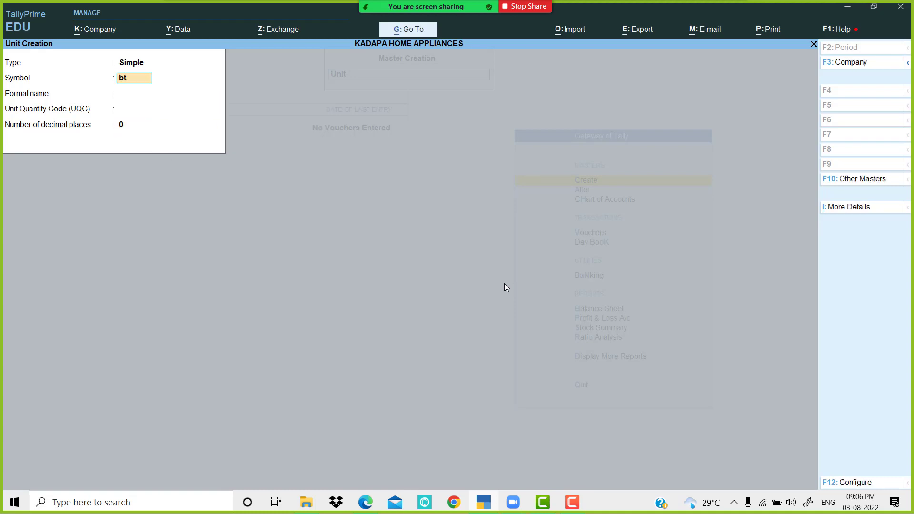
key(Return)
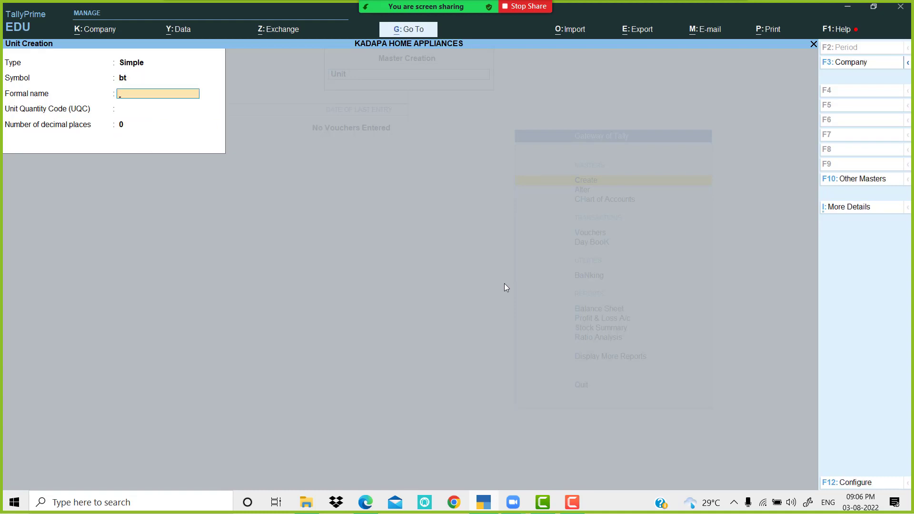
key(Return)
text(bo)
key(Down)
key(Down)
key(Down)
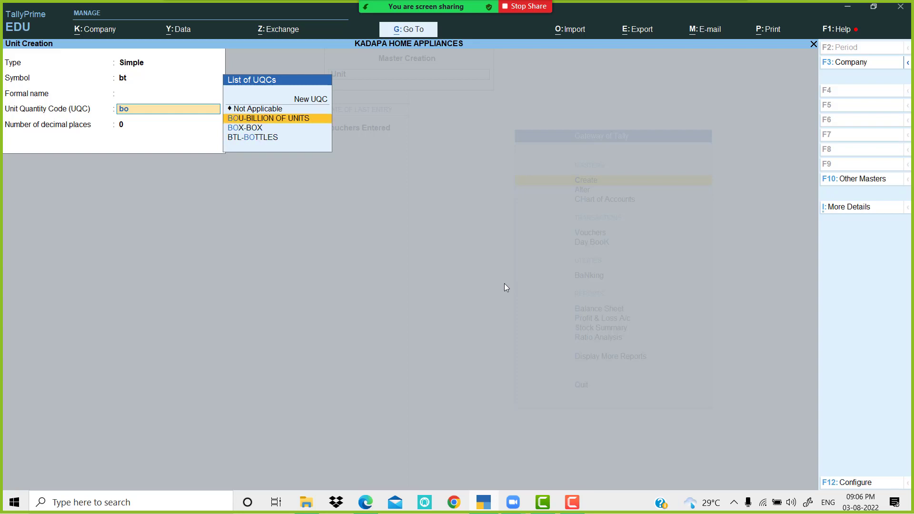
key(Return)
key(Return)
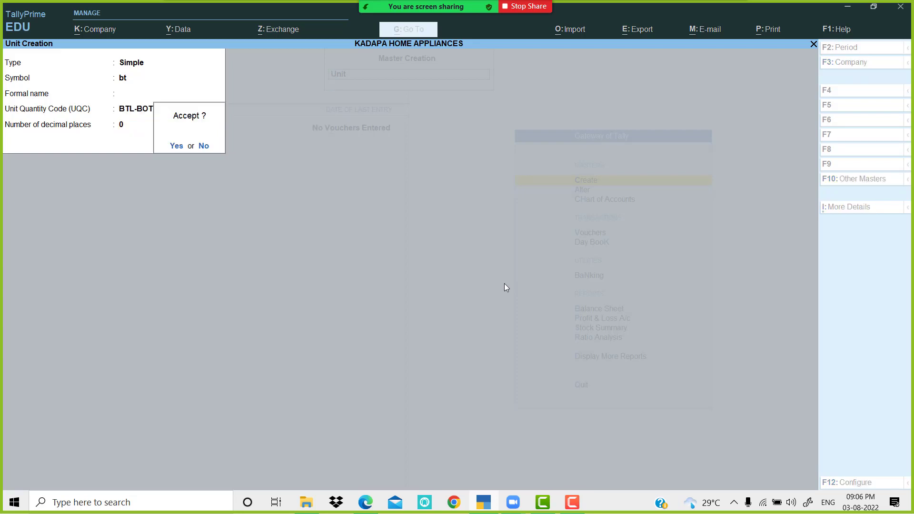
Step: Create unit bx with quantity code BOX-BOX
key(Return)
text(b)
key(Return)
key(Return)
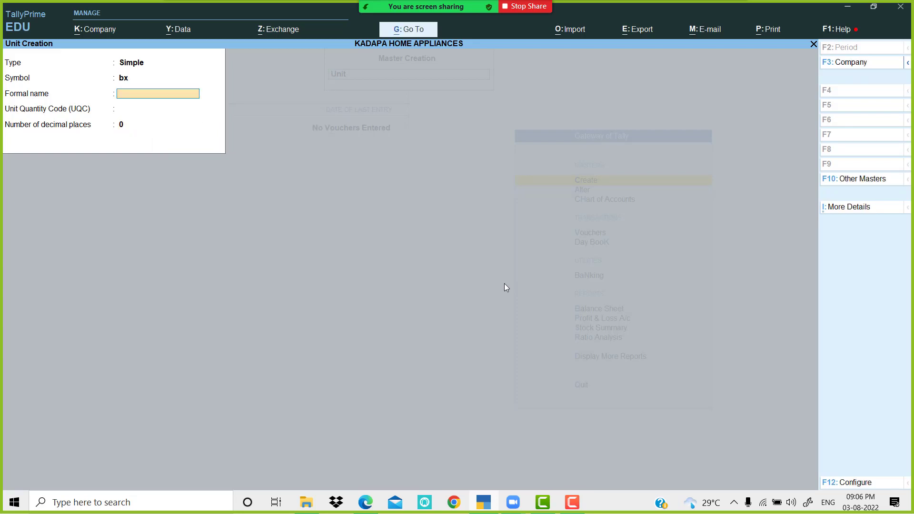
text(bo)
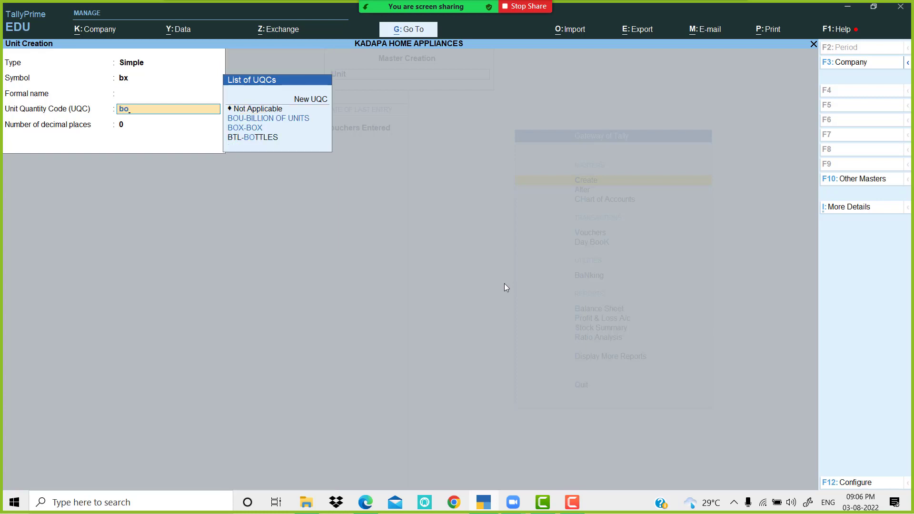
key(Return)
key(Return)
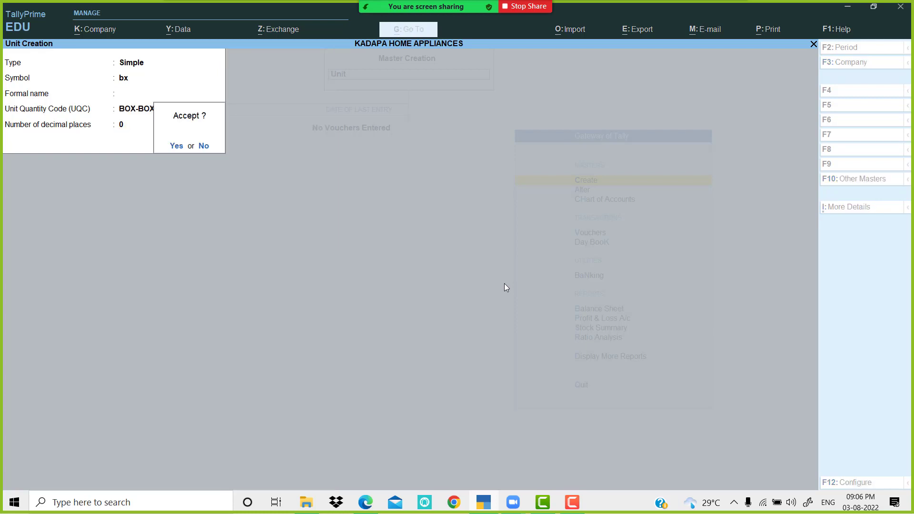
key(Return)
Step: Create unit kg with quantity code KGS-KILOGRAMS, then quit unit creation
text(kh)
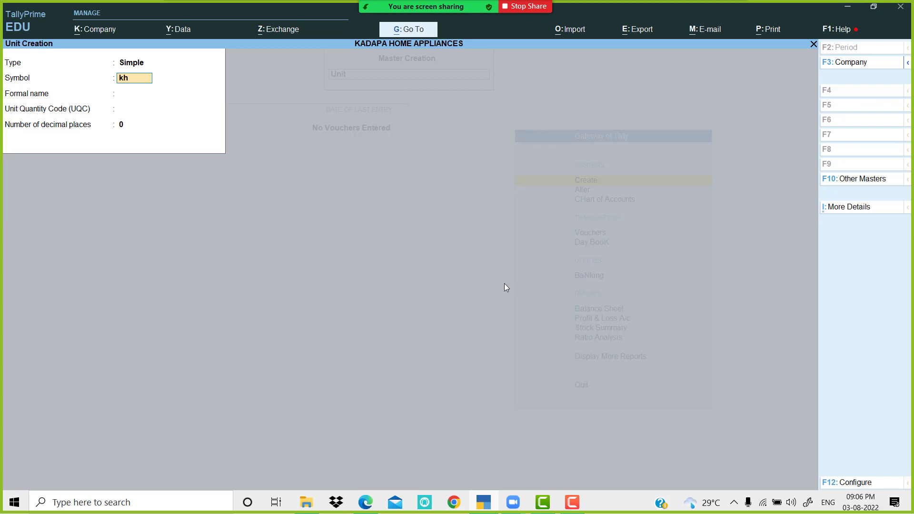
key(BackSpace)
text(g)
key(Return)
key(Return)
text(kil)
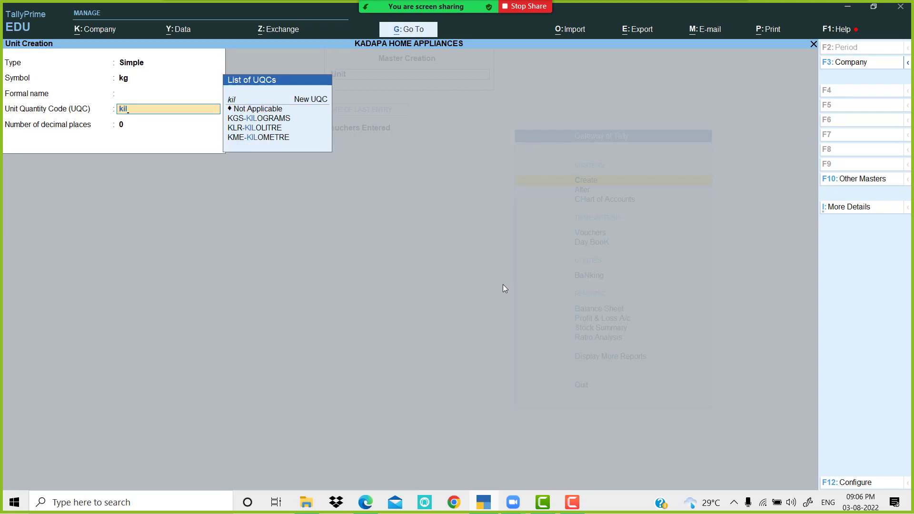
key(Down)
key(Return)
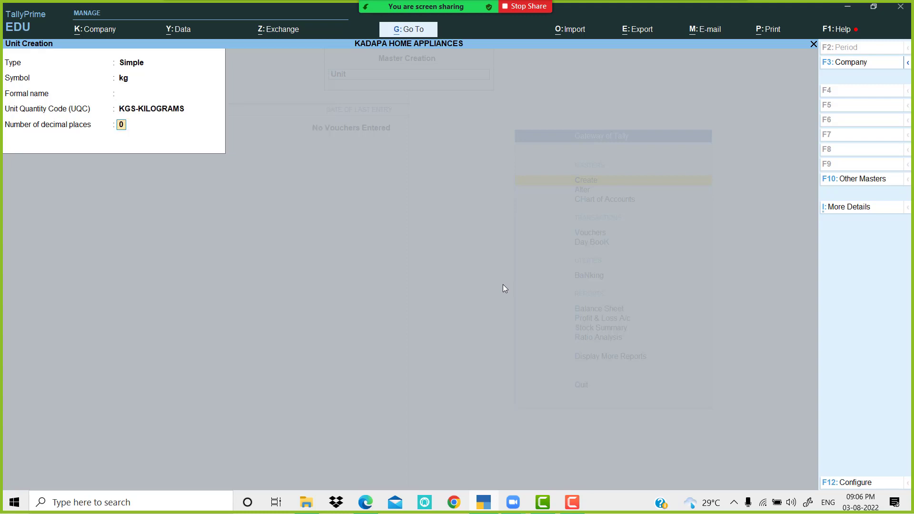
key(Return)
key(Return)
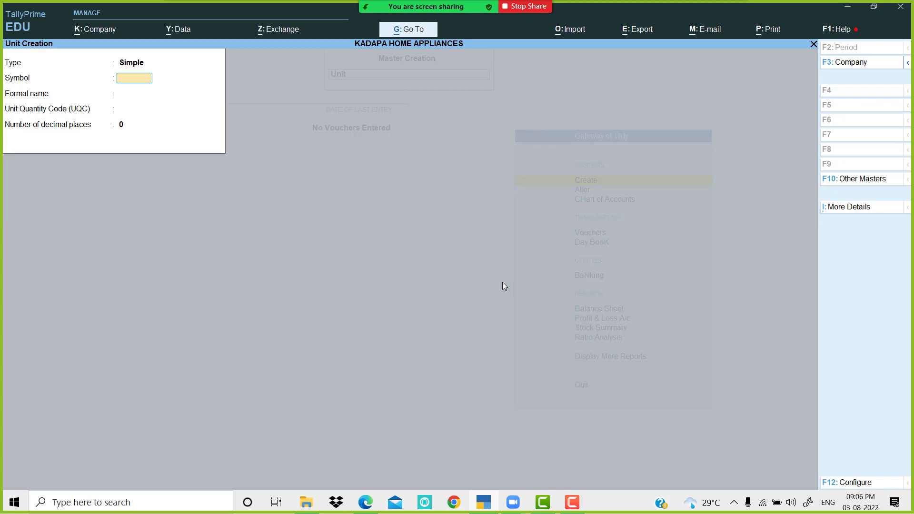
key(Escape)
key(Return)
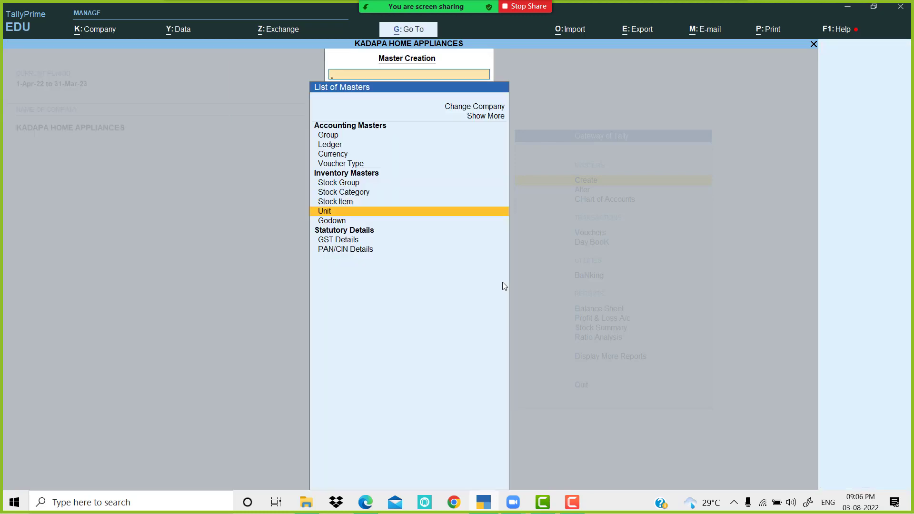
Step: Start a new stock item named Sony, copied from the PDF, under the Primary group
key(Up)
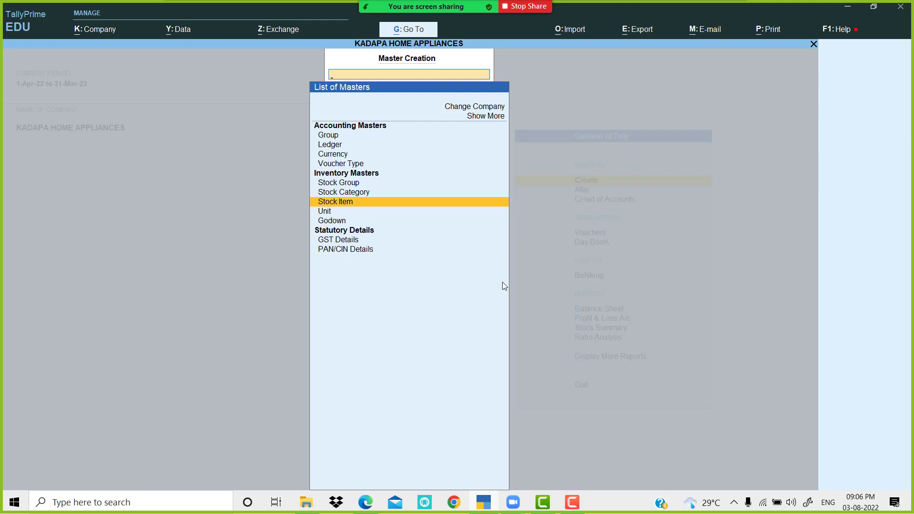
key(Return)
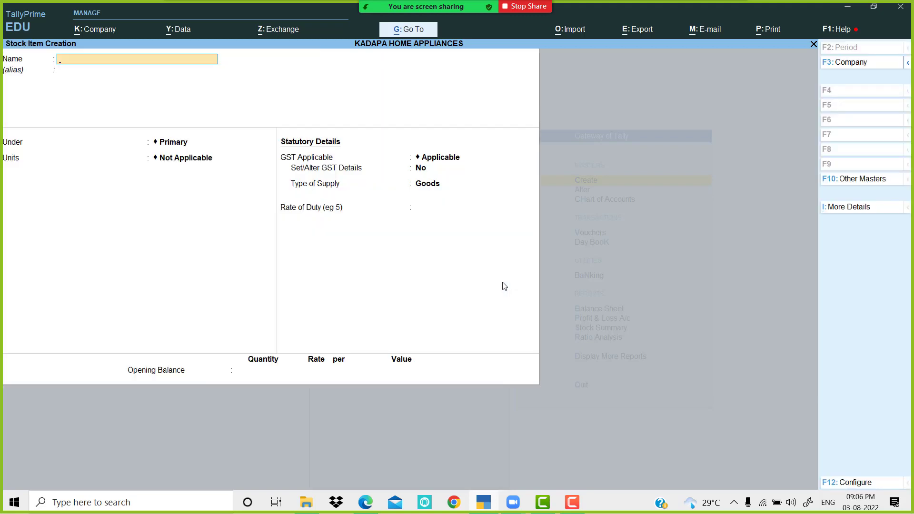
key(alt+Tab)
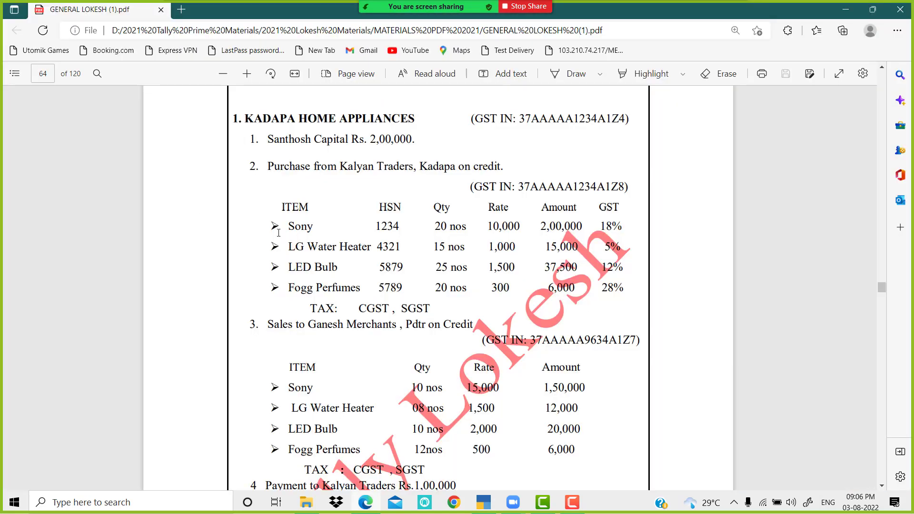
double_click(296, 227)
click(484, 502)
key(ctrl+alt+v)
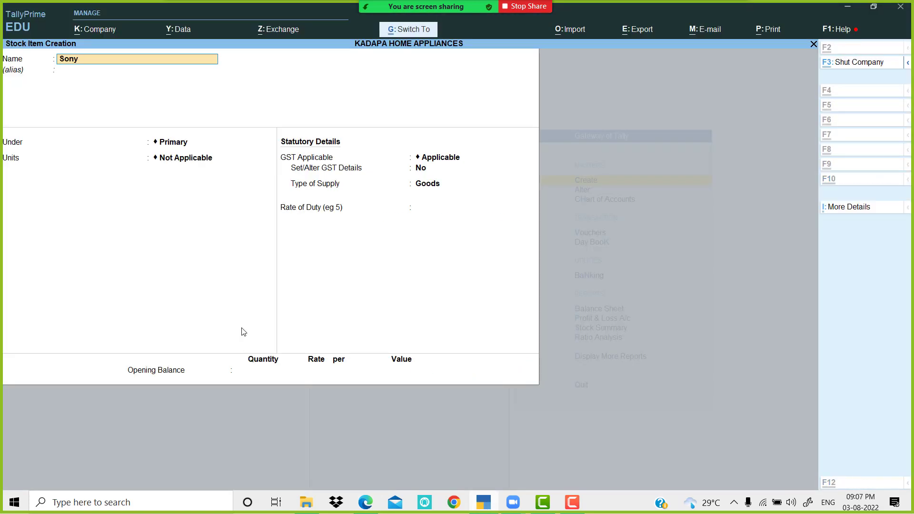
key(Return)
key(Return)
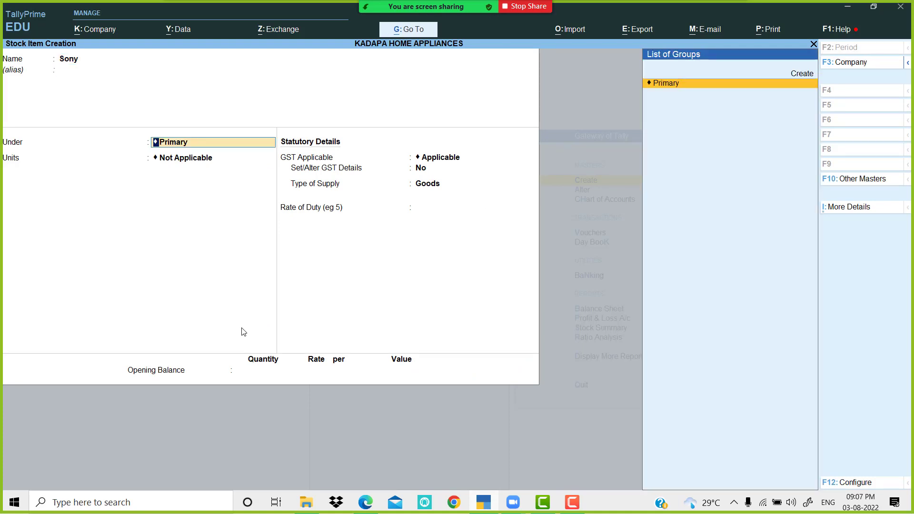
key(Return)
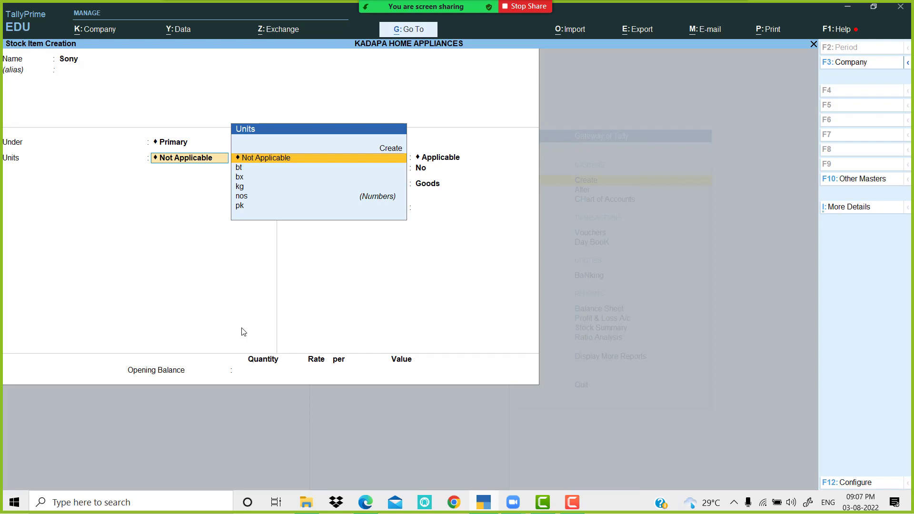
Step: Set Sony's unit to nos and turn Set/Alter GST Details on
click(483, 504)
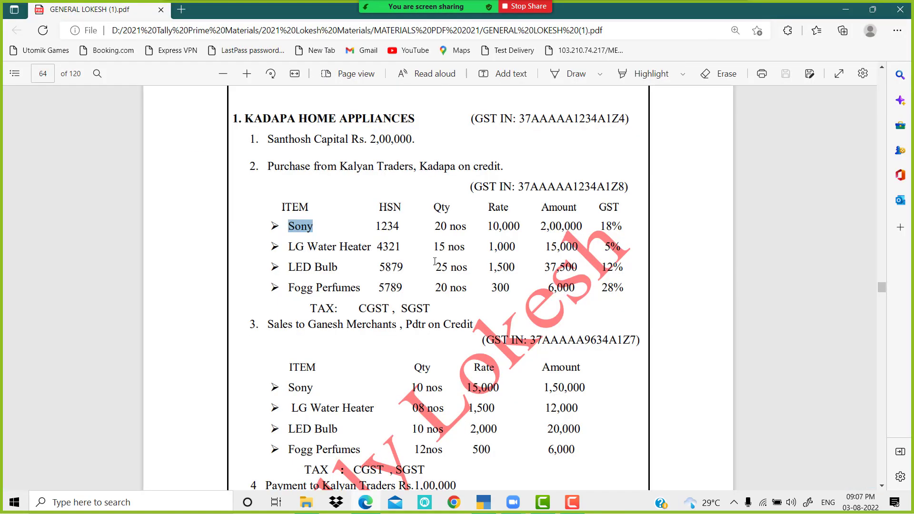
double_click(457, 227)
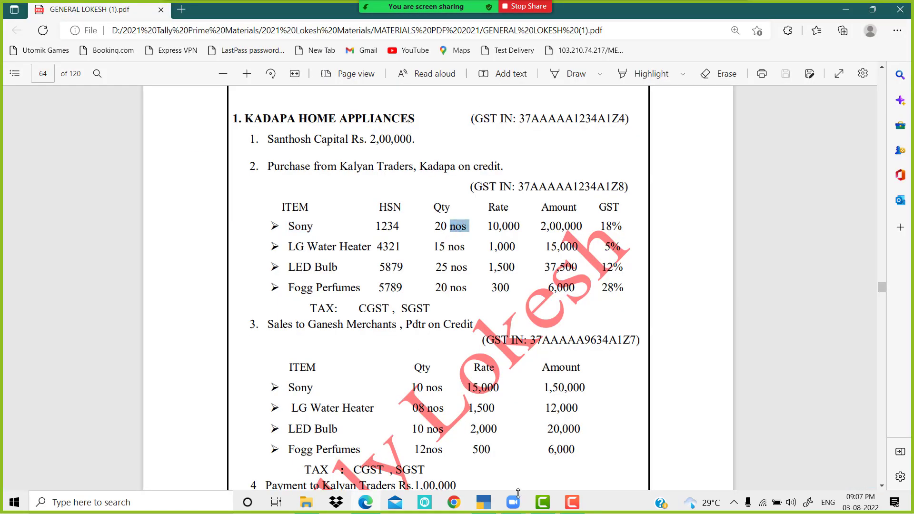
click(483, 503)
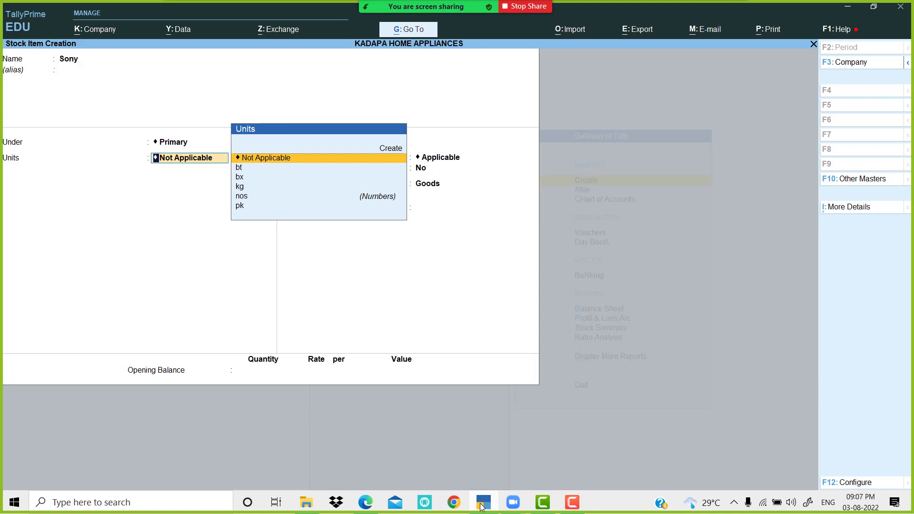
text(no)
key(Return)
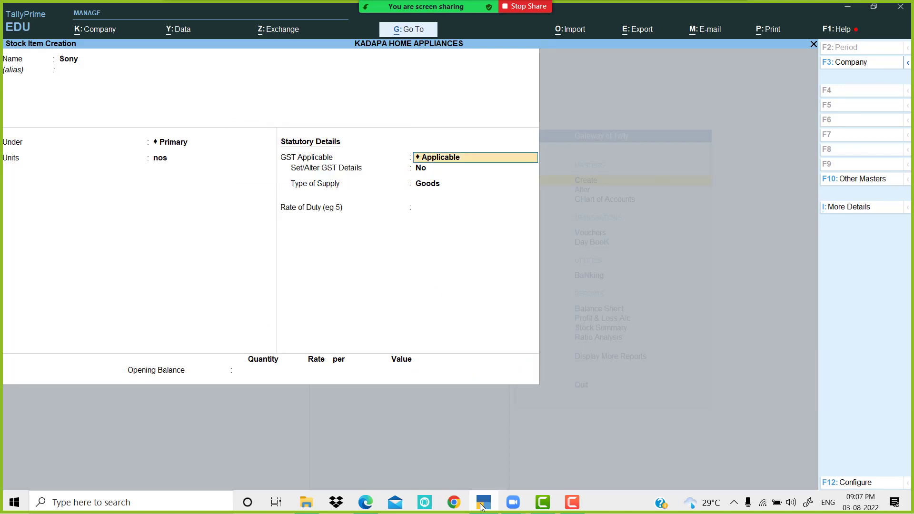
key(Return)
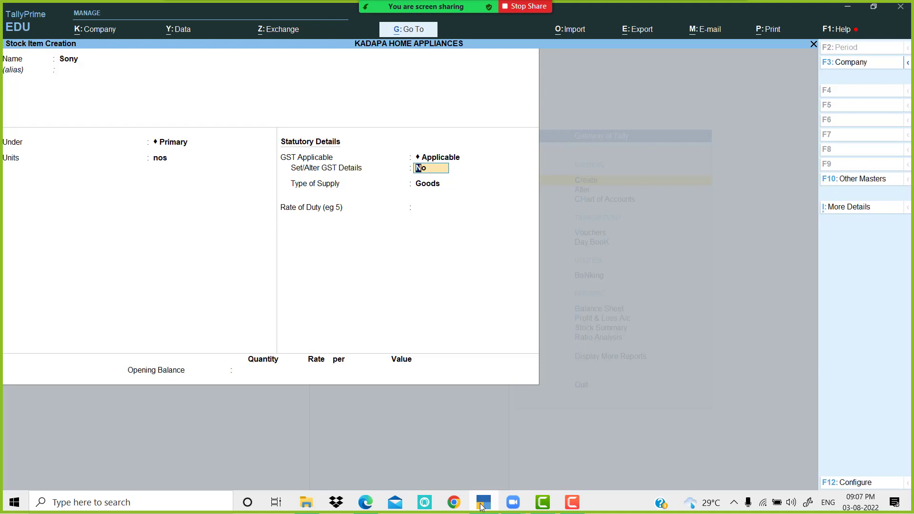
text(y)
key(Return)
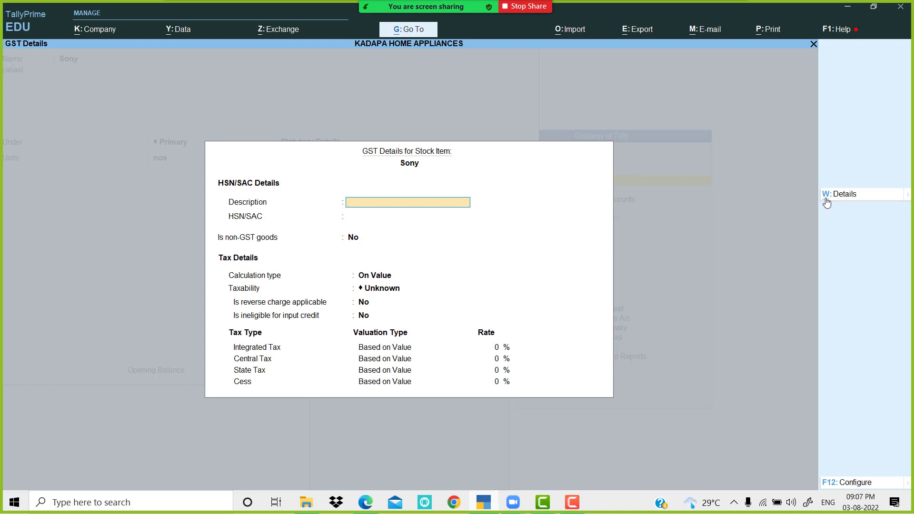
Step: Add a tax rate history row applicable from 1-Apr-22 with description Sony
click(850, 196)
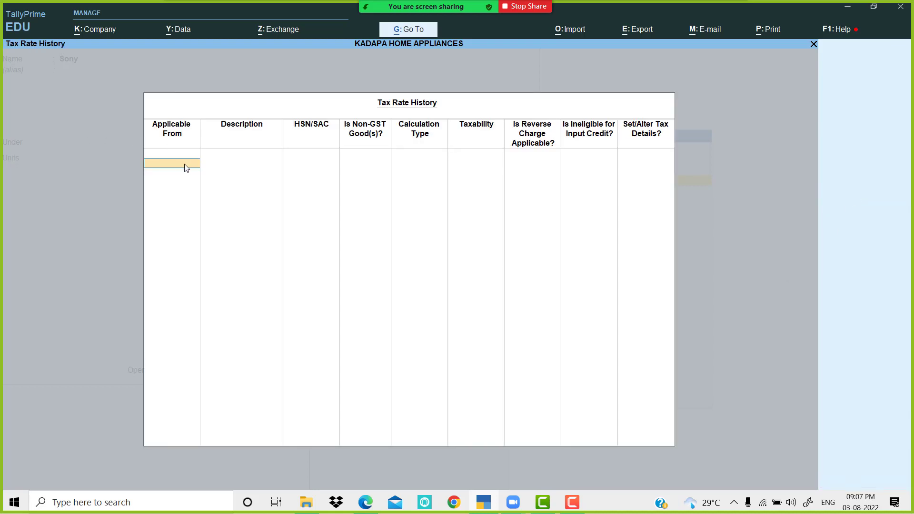
text(1-4)
key(Return)
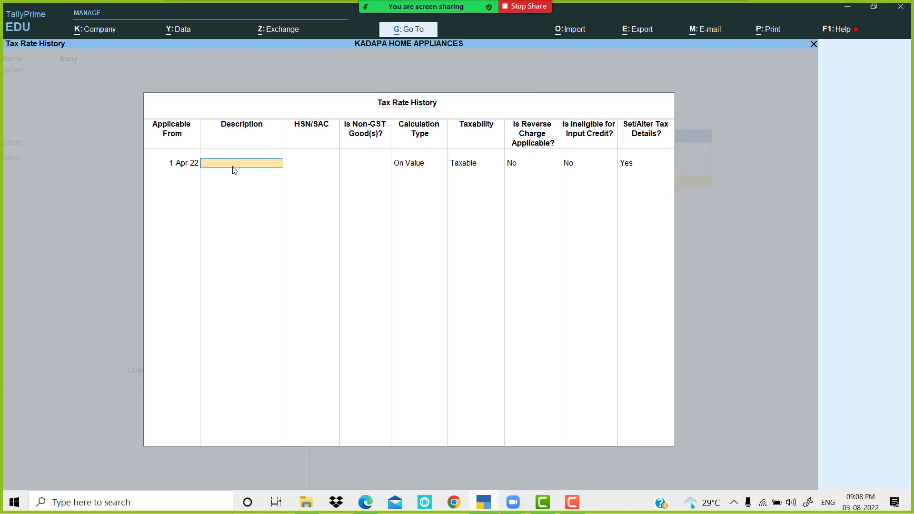
text(Sony)
key(Return)
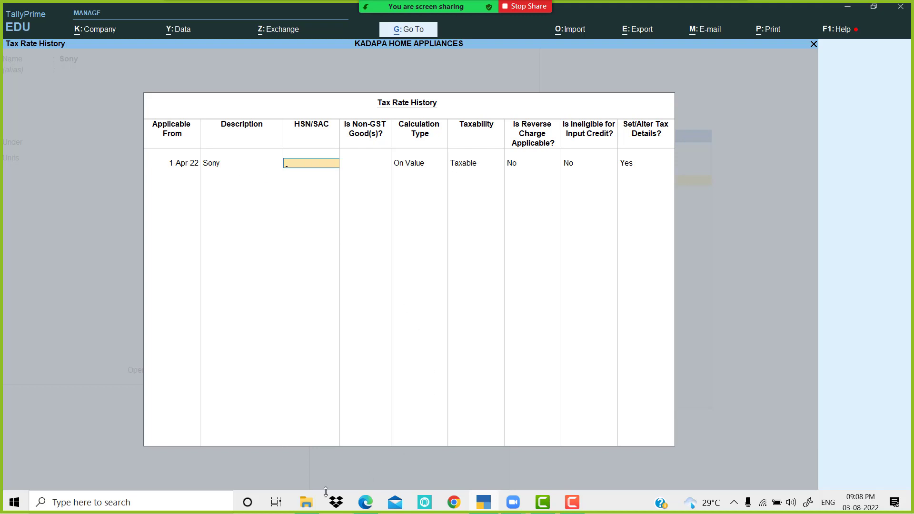
Step: Give the row HSN 1234, calculation on value, Taxable, no reverse charge, and open rate details
click(365, 503)
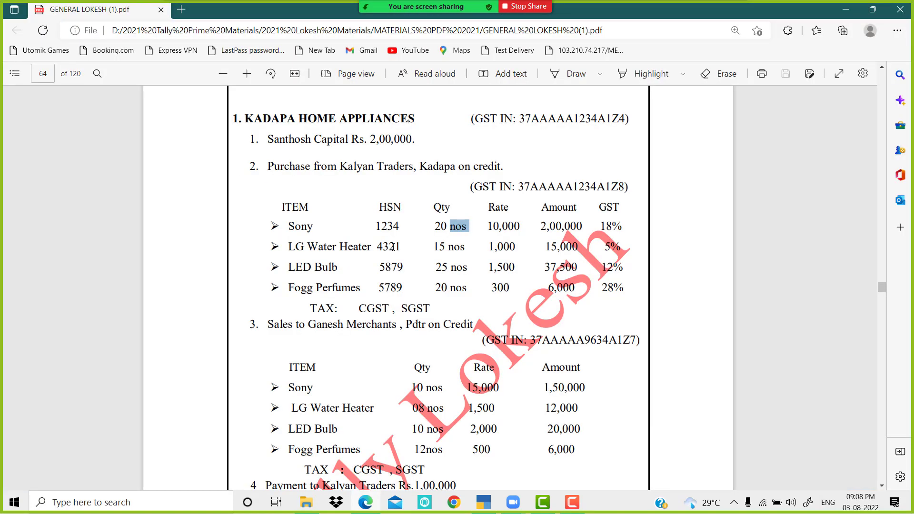
double_click(379, 226)
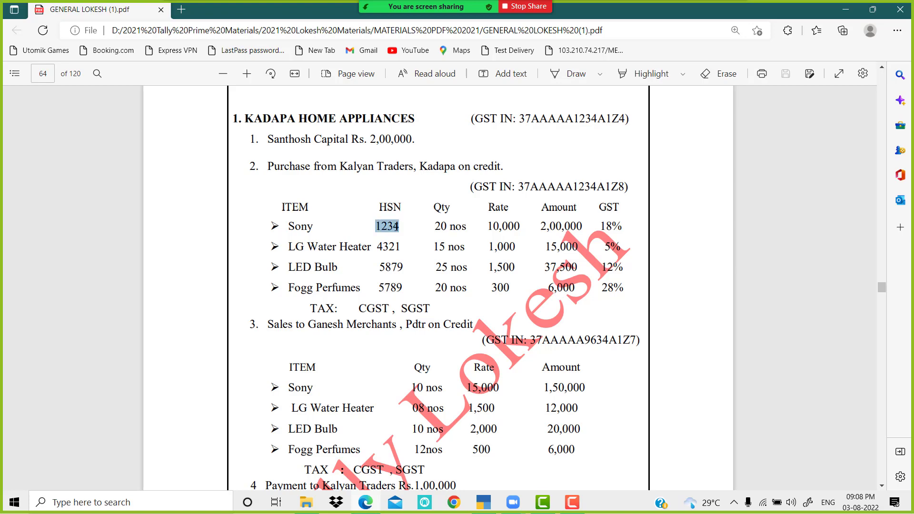
click(484, 503)
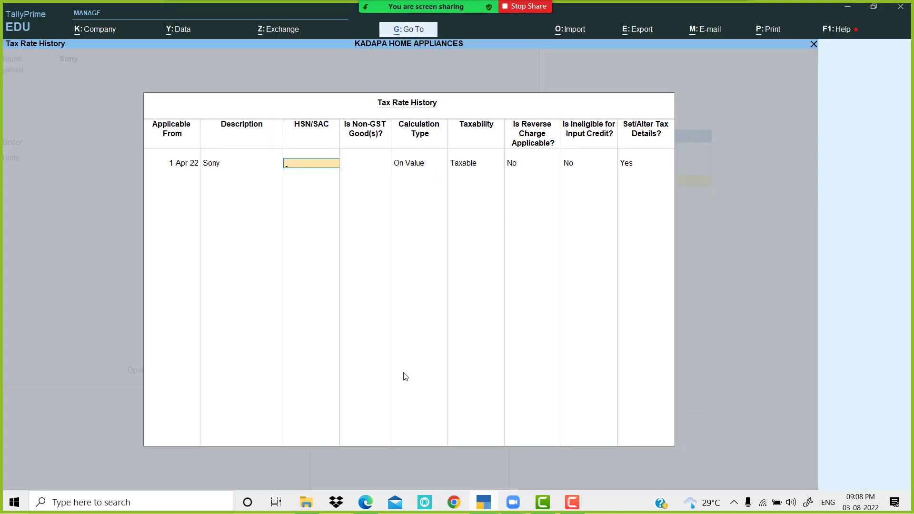
text(1234)
key(Return)
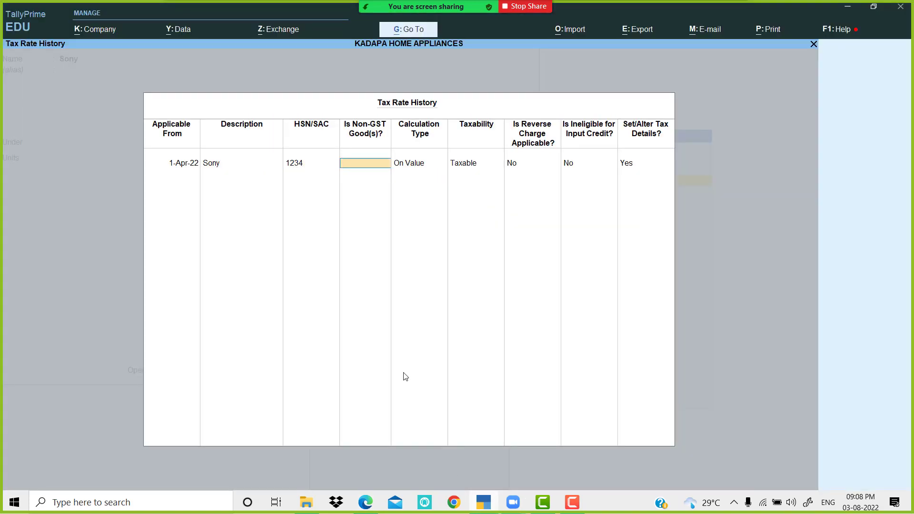
key(Return)
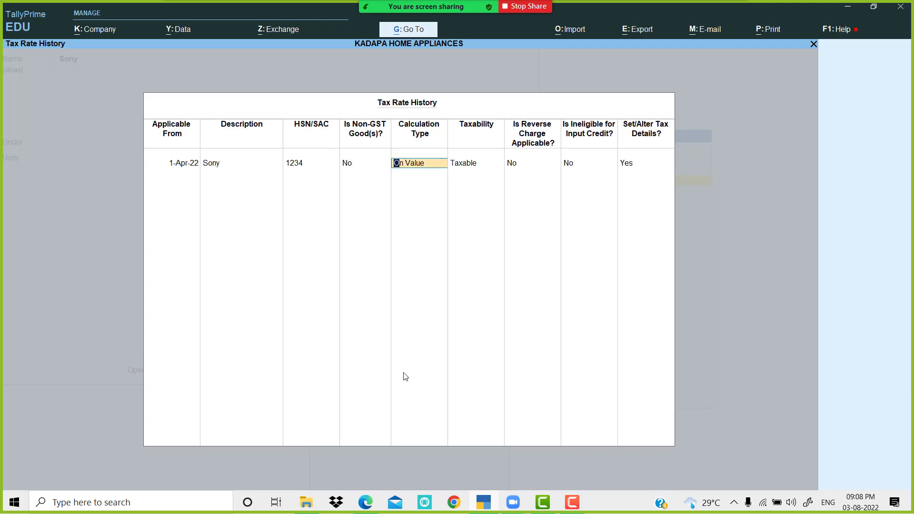
key(Return)
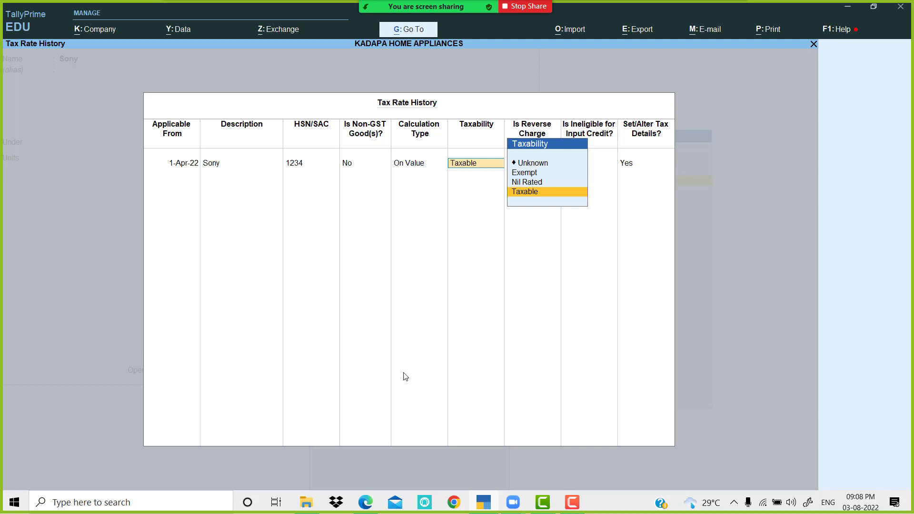
key(Return)
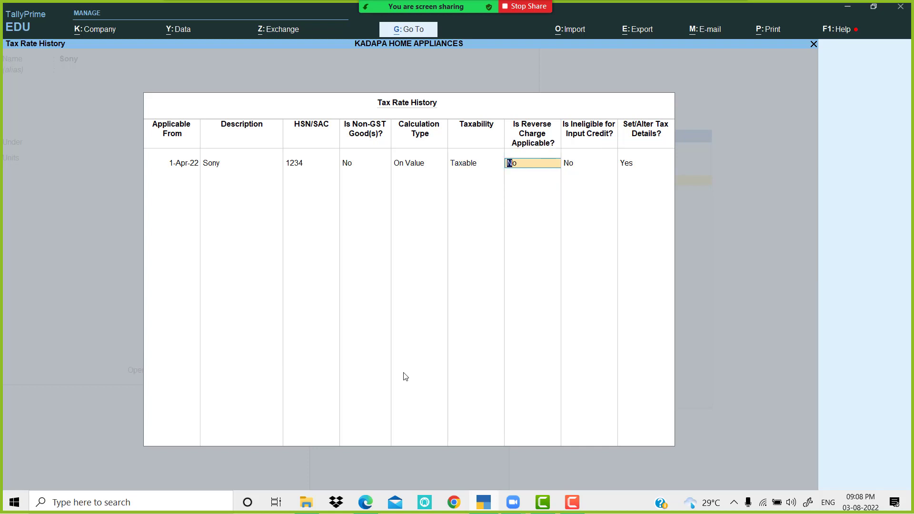
key(Return)
key(Return)
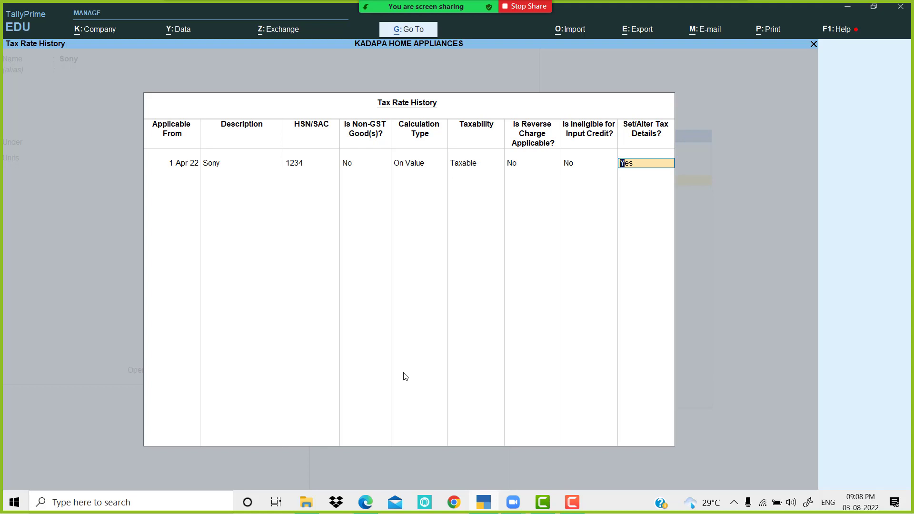
key(Return)
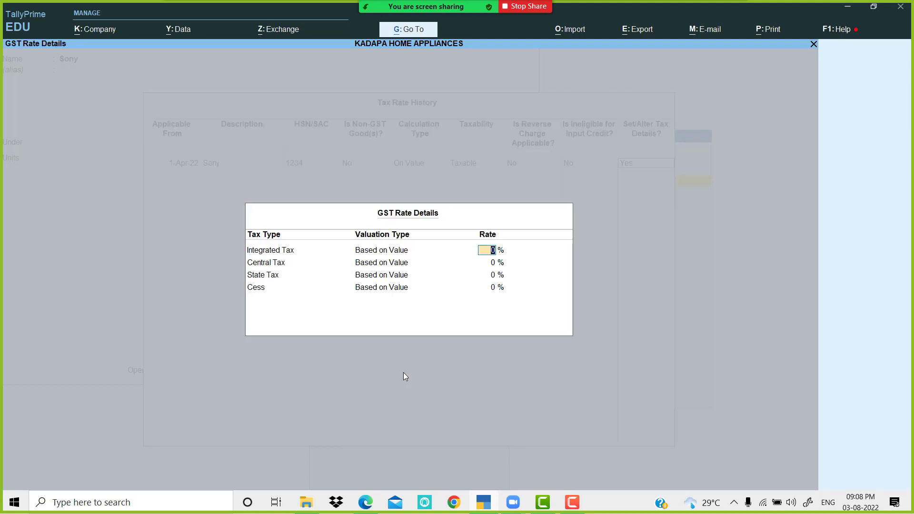
Step: Enter 18% integrated GST for Sony (9% central, 9% state), keep Goods supply, and save the item
click(483, 505)
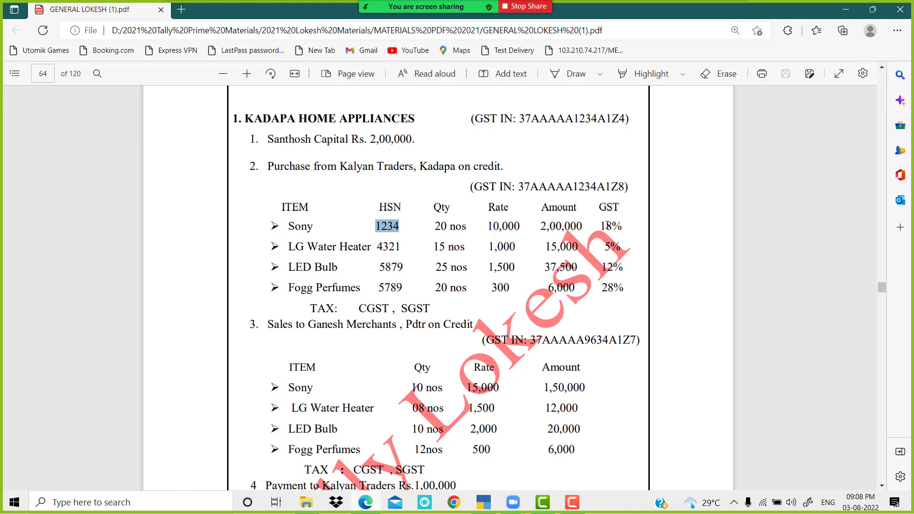
drag(600, 226, 619, 224)
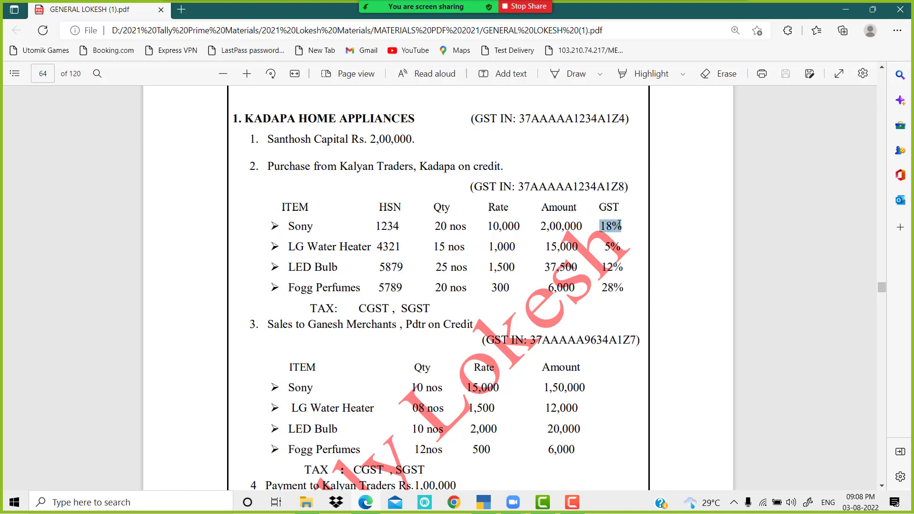
click(483, 506)
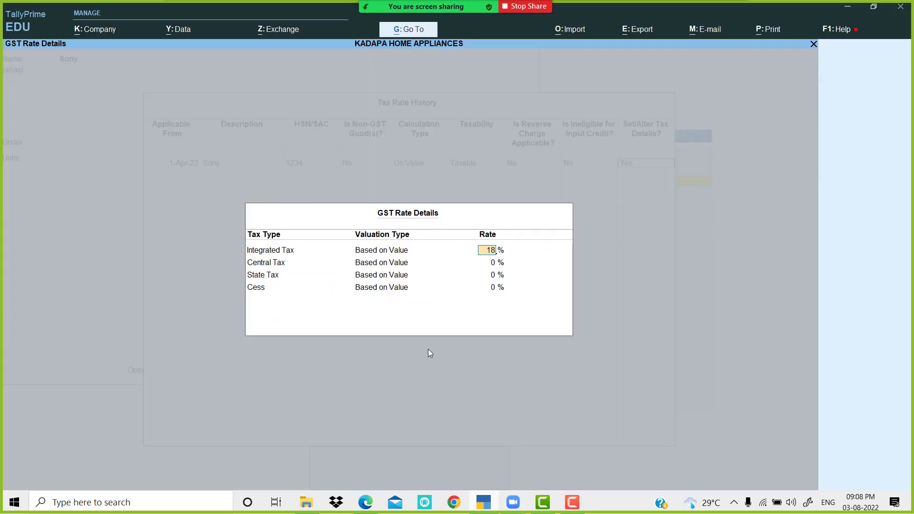
key(Return)
key(Return)
key(Return)
key(Return)
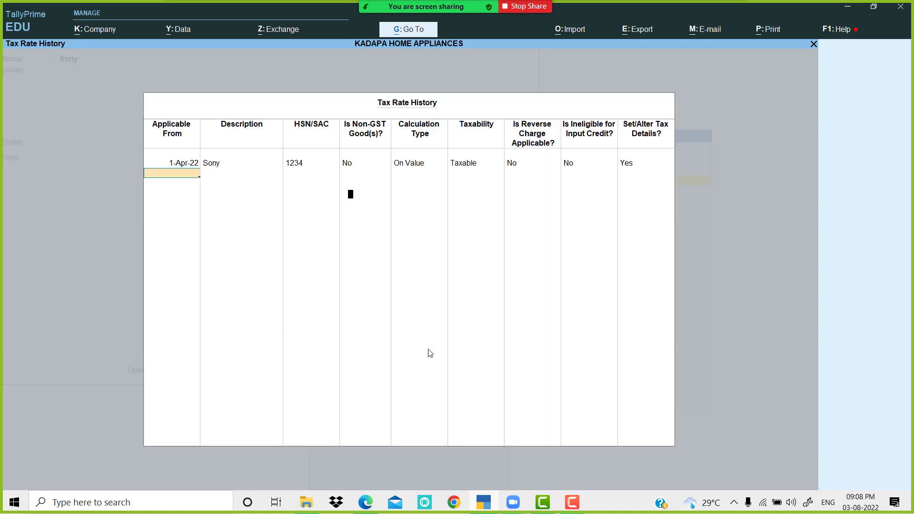
key(Return)
key(Return)
key(Return)
key(Return)
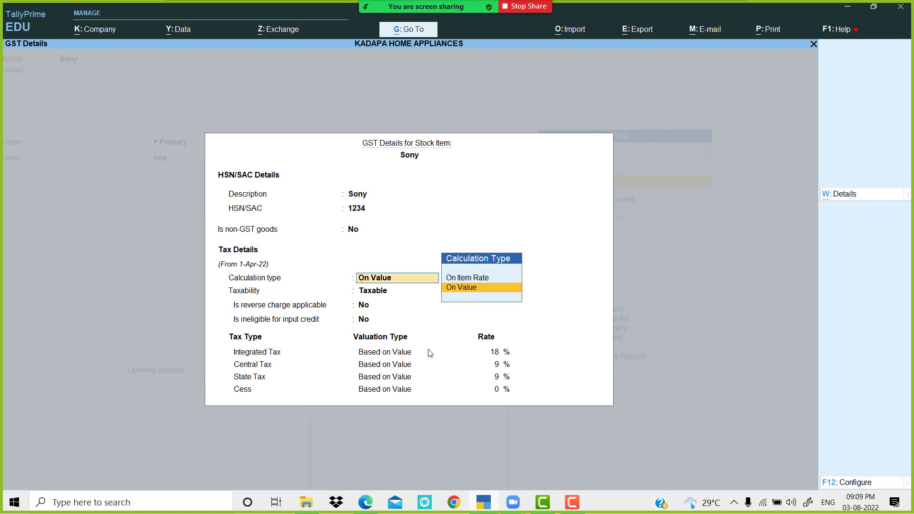
key(Return)
key(Return)
key(Return)
key(Return)
key(Return)
key(Return)
key(Return)
key(Return)
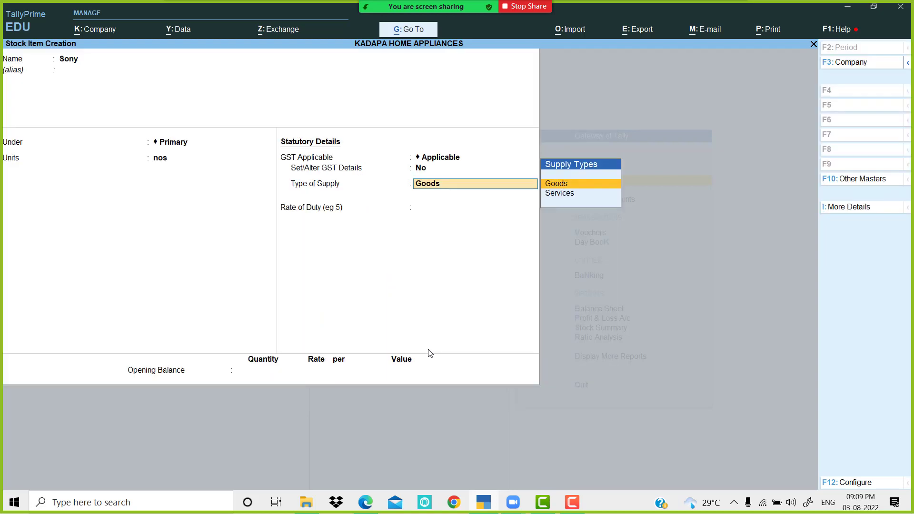
key(Return)
key(Return)
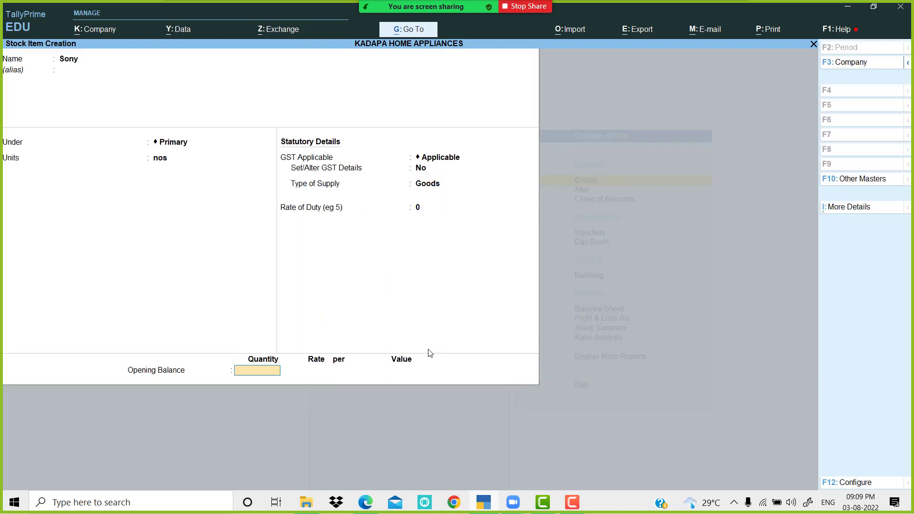
key(Return)
key(Return)
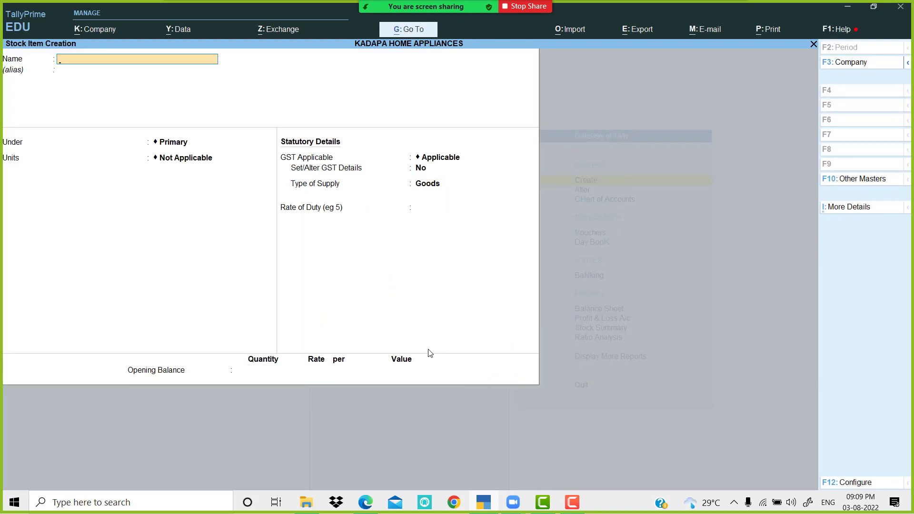
Step: Create stock item LG Water Heater under Primary with unit nos and GST details set to Yes
click(484, 502)
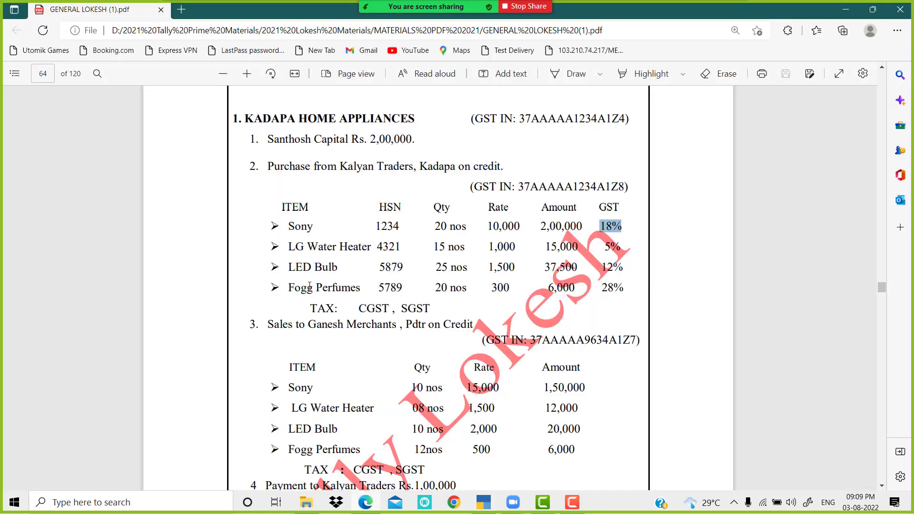
drag(289, 247, 369, 250)
key(ctrl+c)
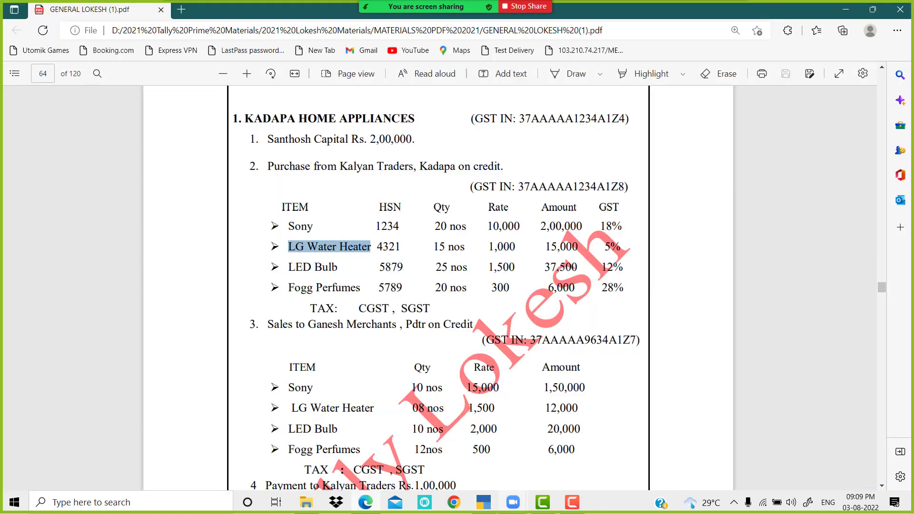
click(482, 506)
key(ctrl+v)
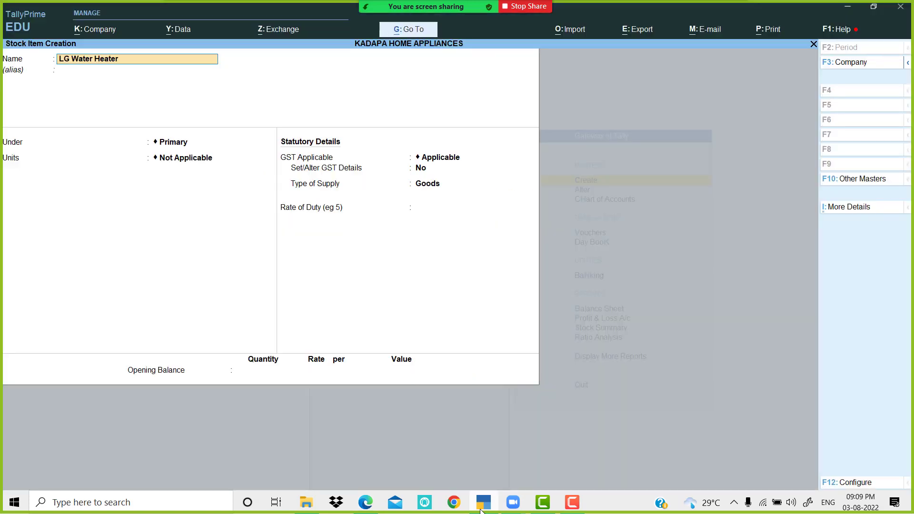
key(Return)
key(Return)
key(Return)
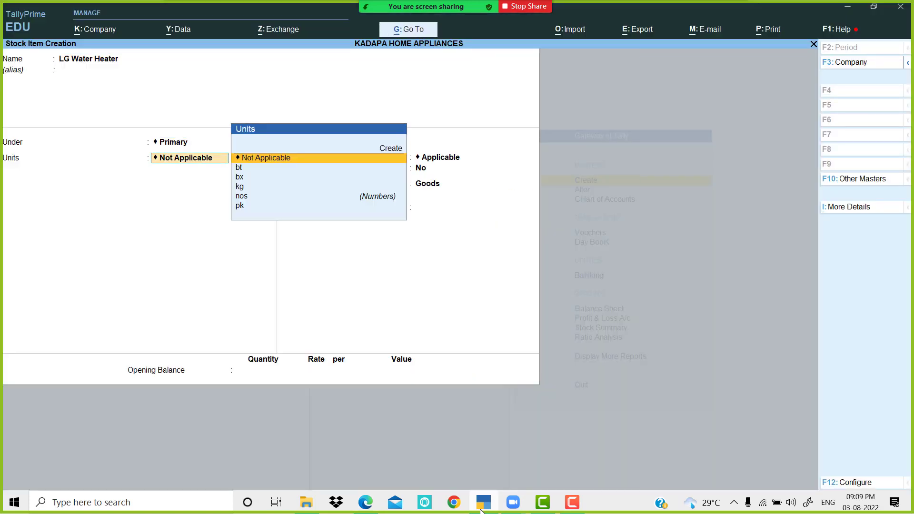
key(Down)
key(Down)
key(Down)
key(Down)
key(Return)
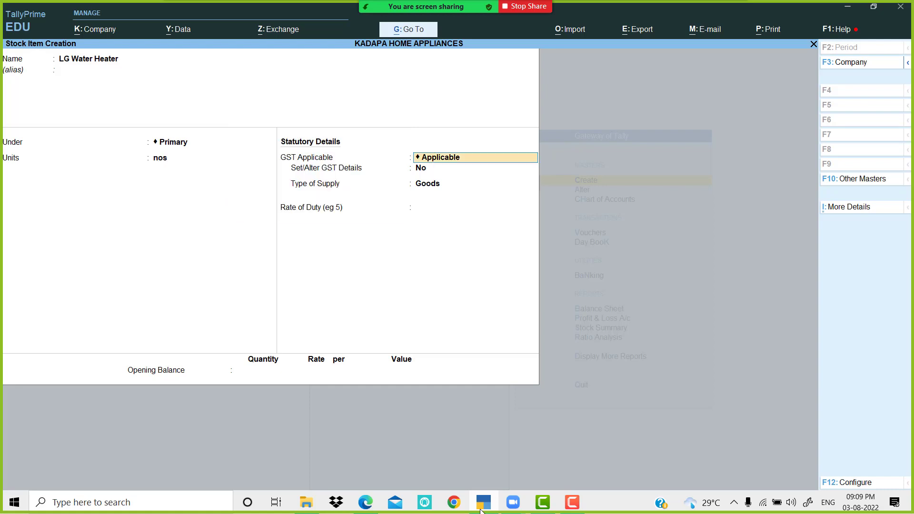
key(Return)
key(y)
key(Return)
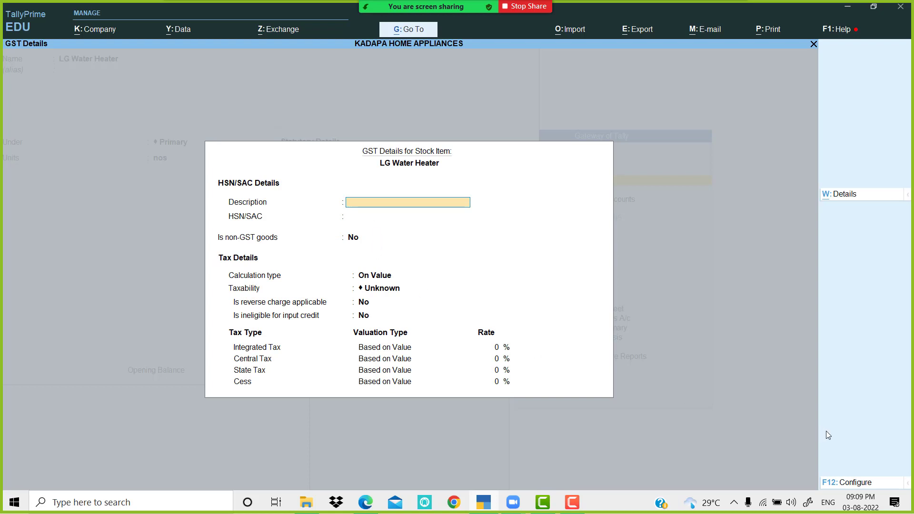
Step: Set HSN/SAC, type of goods, reverse charge, ineligible credit, valuation type and all-tax-types options to No
click(849, 482)
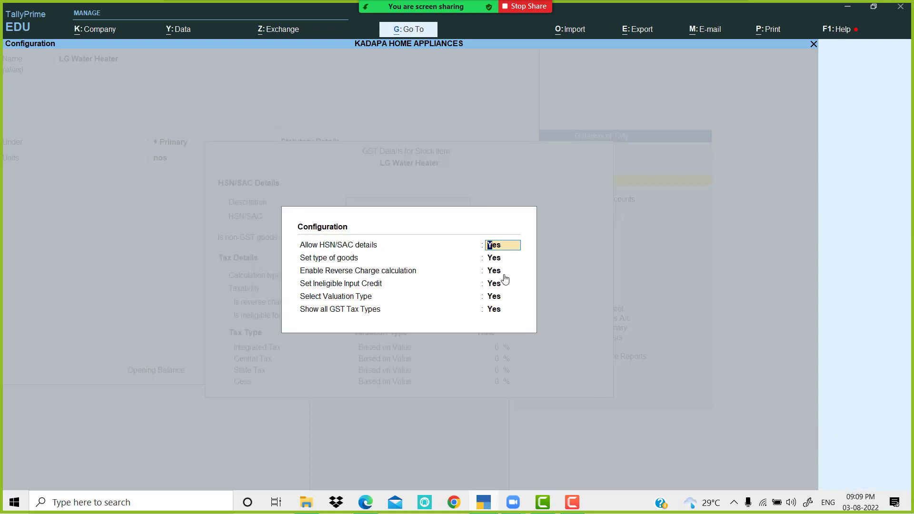
key(n)
key(Return)
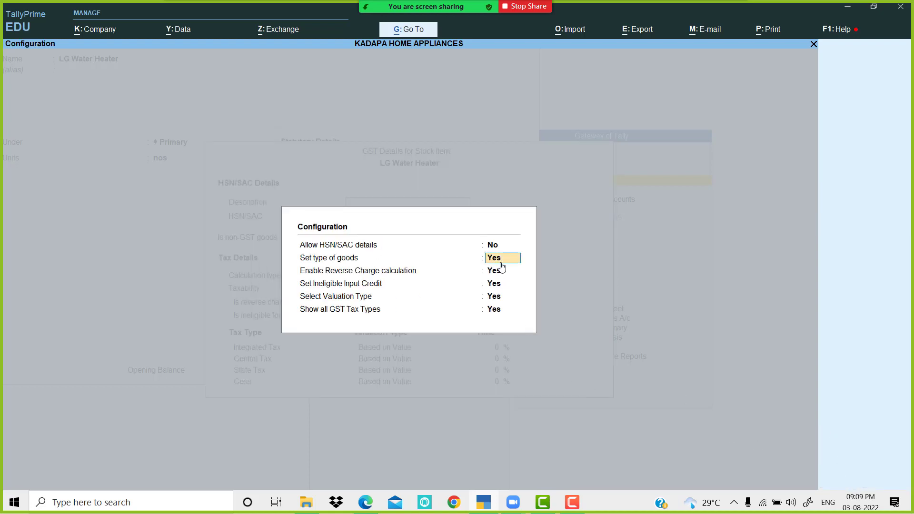
key(n)
key(Return)
key(n)
key(Return)
key(n)
key(Return)
key(n)
key(Return)
text(n)
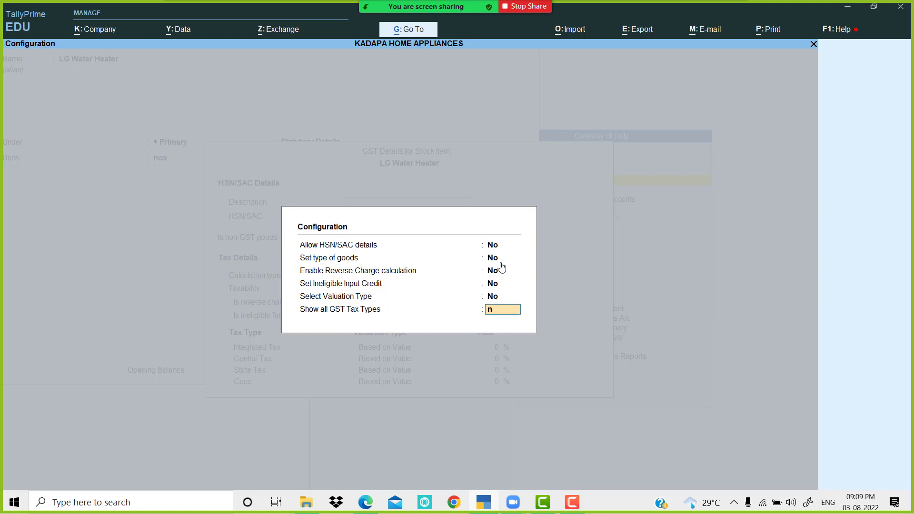
key(Return)
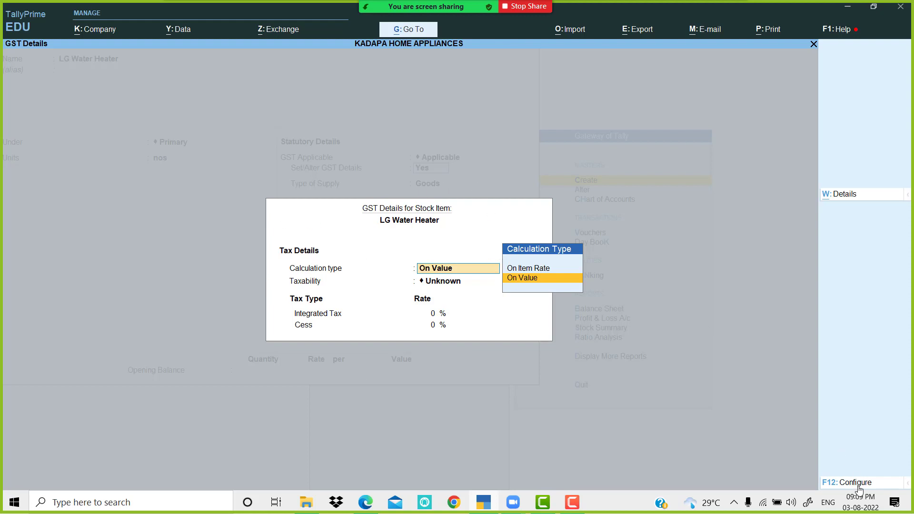
Step: Add a tax rate row from 1-Apr-22 for LG Water Heater with HSN 4321 and Taxable status
click(846, 196)
text(1)
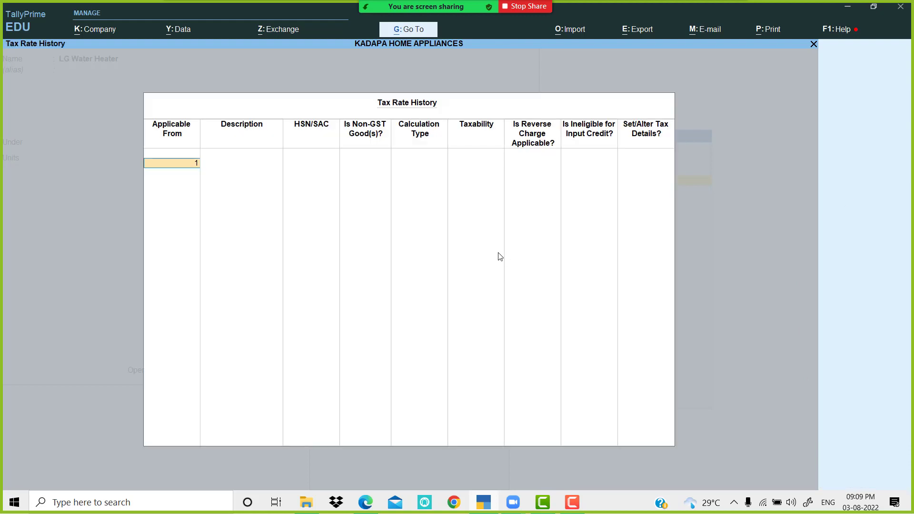
text(-4)
key(Return)
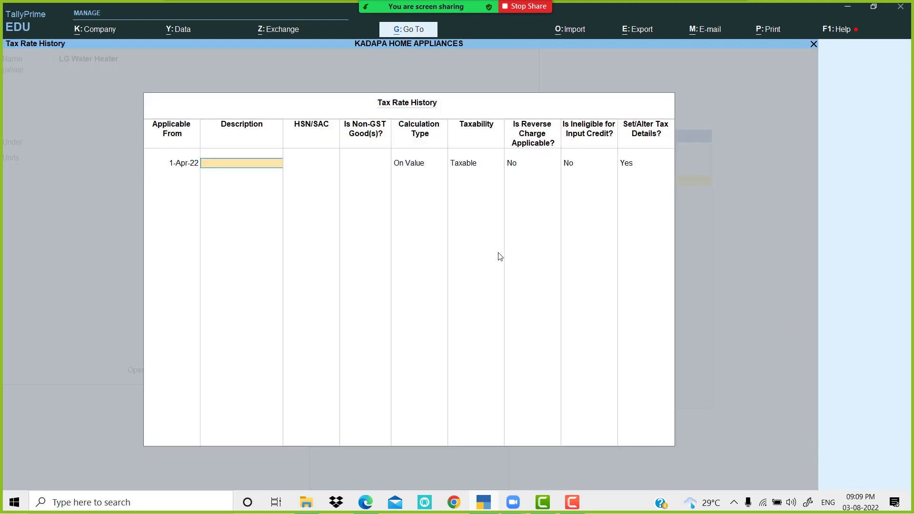
key(ctrl+v)
key(Return)
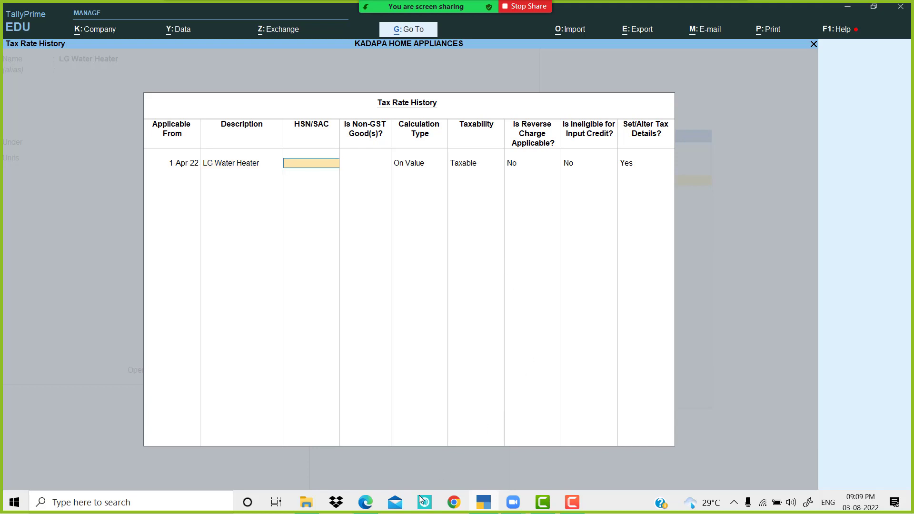
click(365, 503)
click(366, 503)
key(Return)
key(Return)
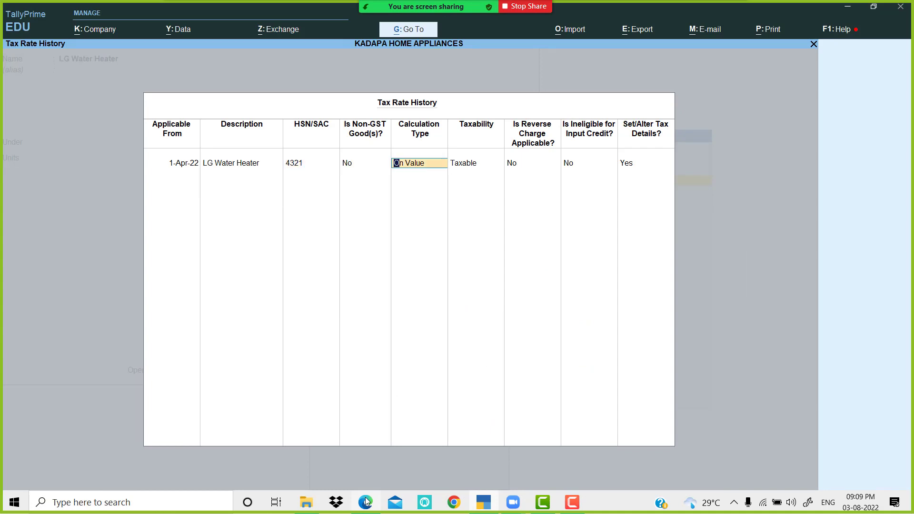
key(Return)
key(Return)
key(Return)
key(Return)
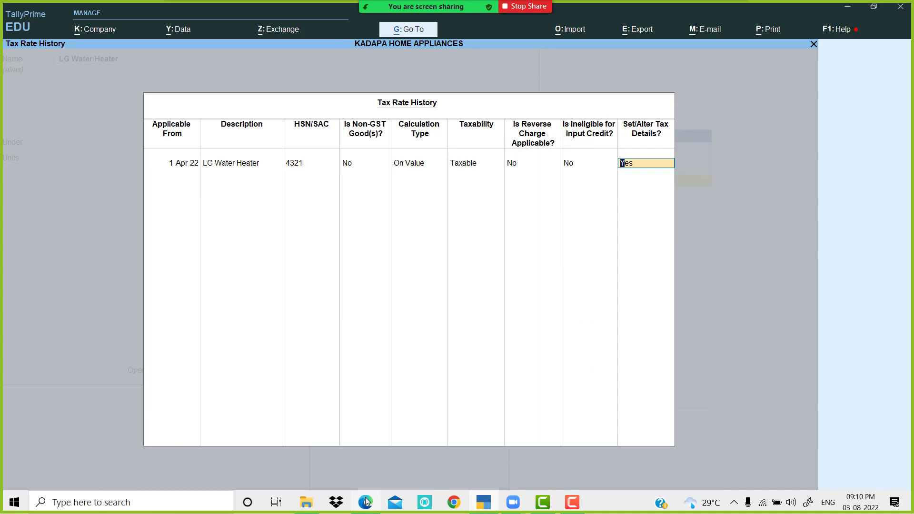
Step: Enter 5% integrated GST (2.50% central and state) and rate of duty 5, then save the item
click(490, 503)
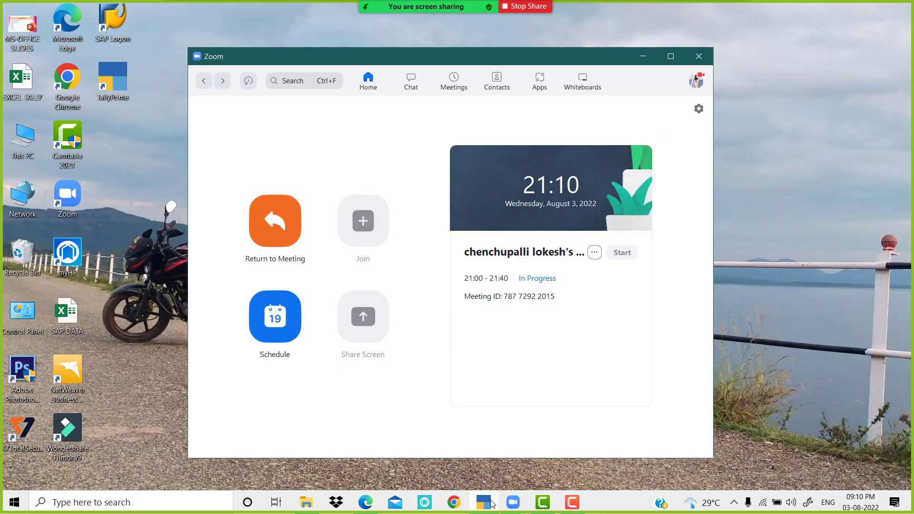
click(492, 504)
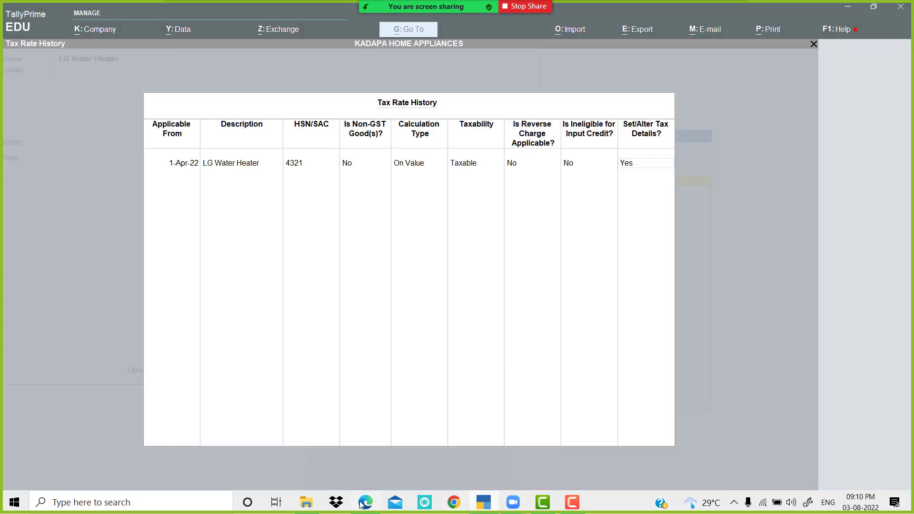
click(365, 503)
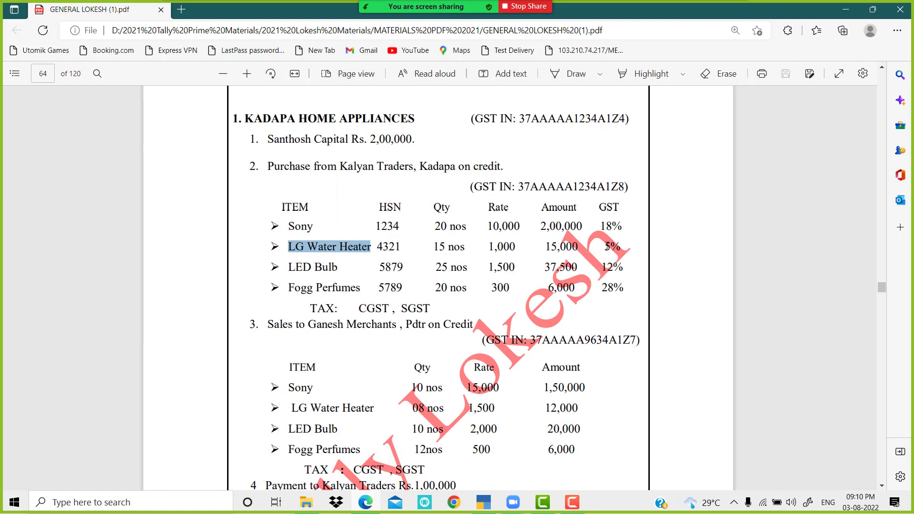
drag(604, 247, 622, 247)
click(490, 502)
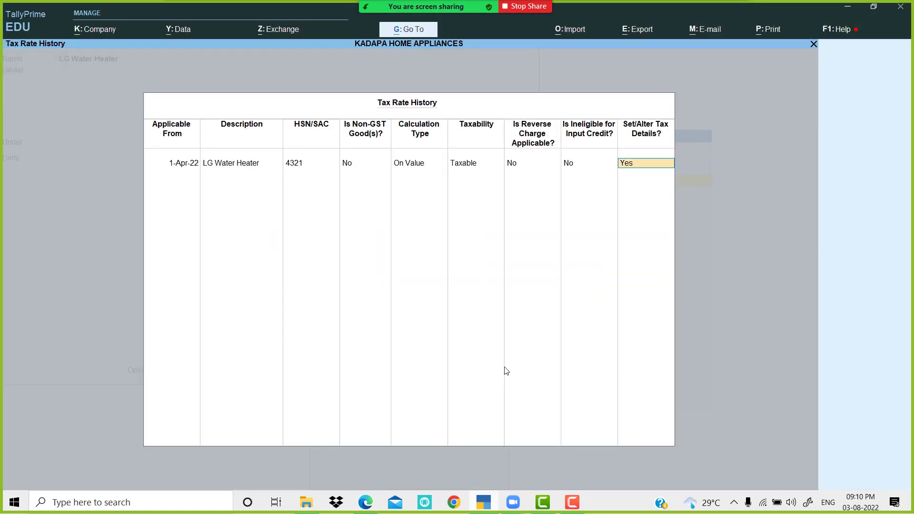
key(Return)
text(5)
key(Return)
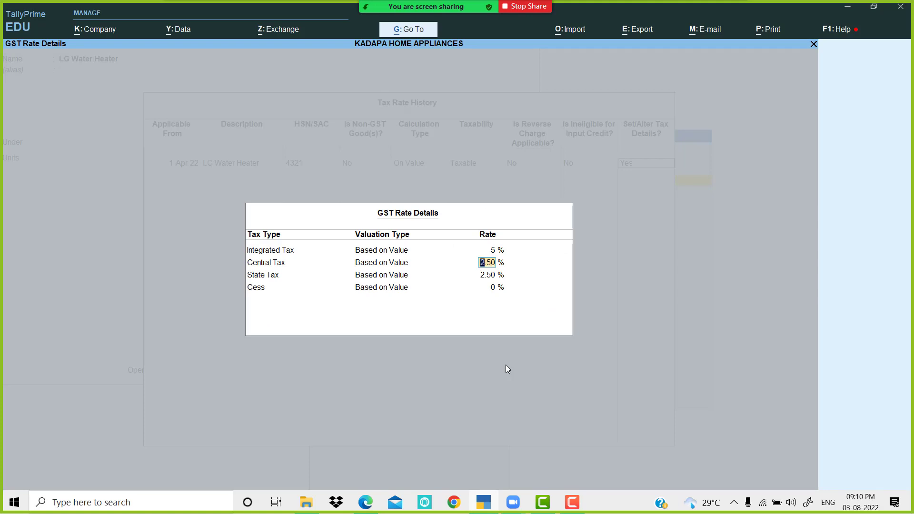
key(Return)
key(Return)
key(Return)
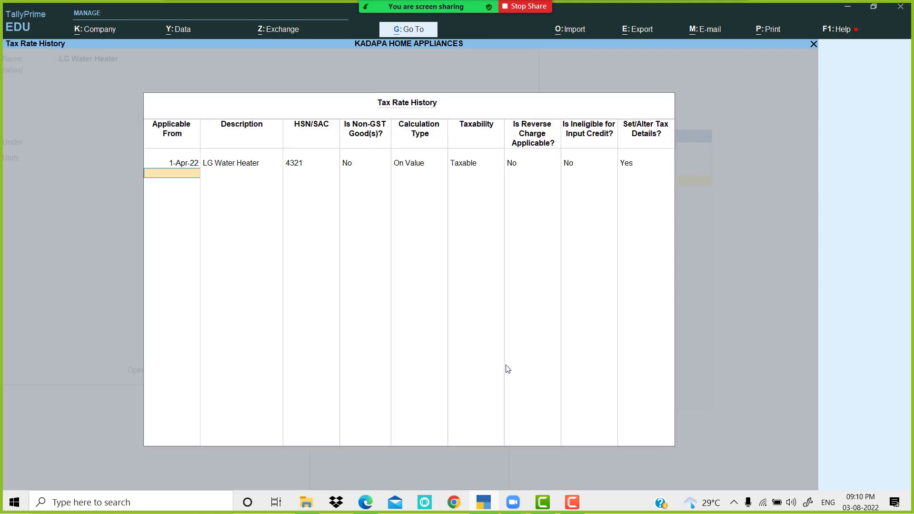
key(Return)
key(Return)
key(Return)
key(Return)
key(Return)
key(Return)
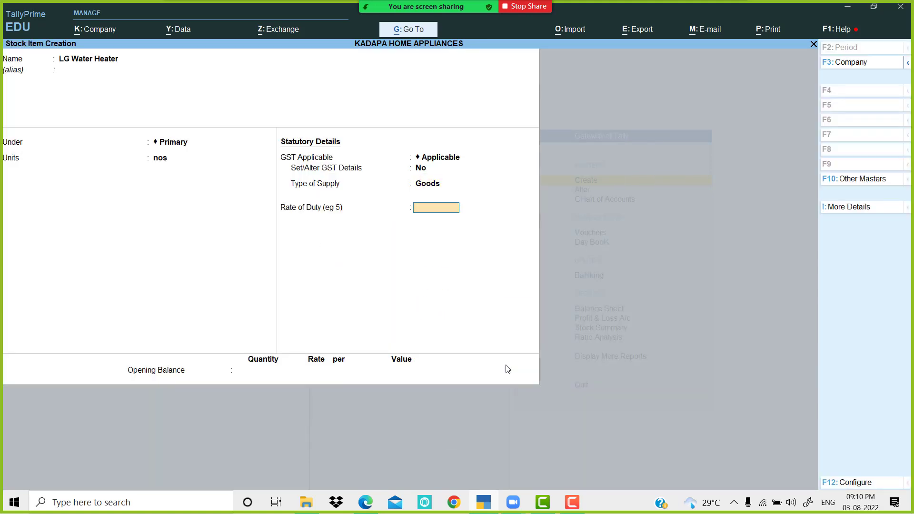
text(5)
key(Return)
key(Return)
key(Return)
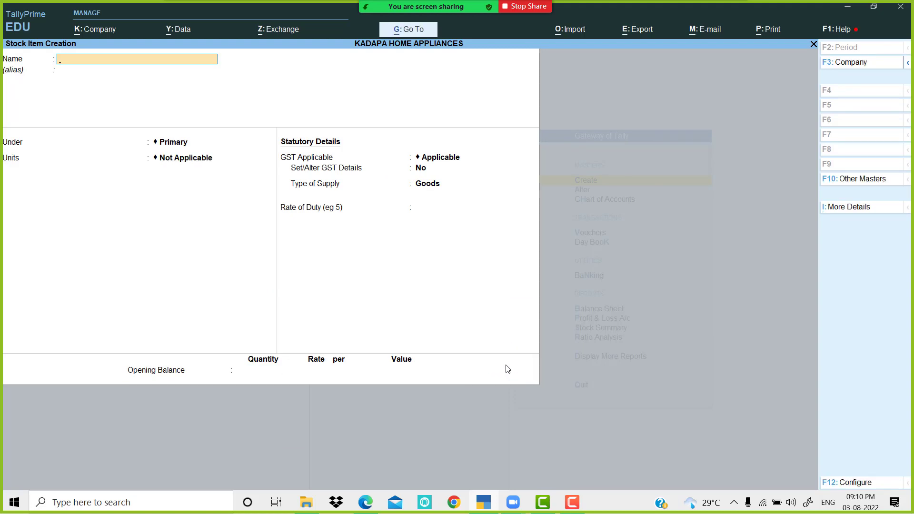
Step: Start stock item LED Bulb, copied from the PDF, with unit nos and GST details set to Yes
click(491, 506)
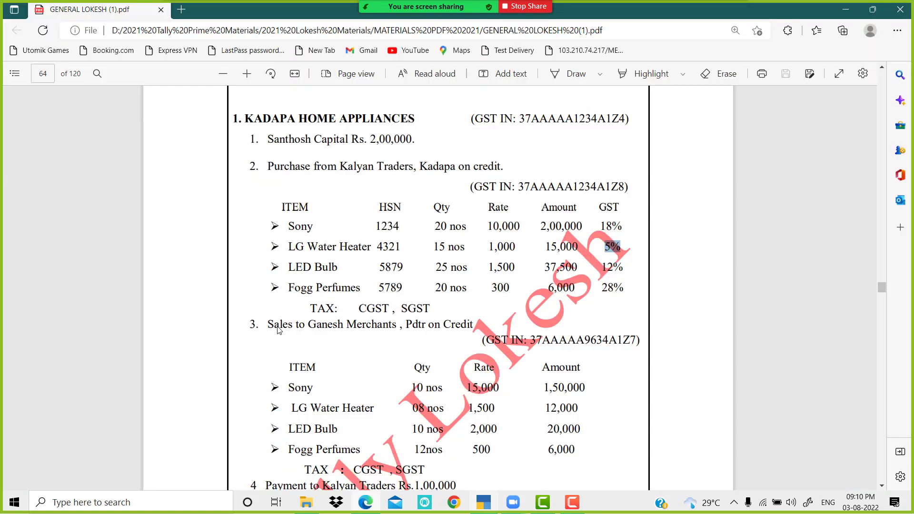
drag(289, 267, 341, 271)
key(ctrl+c)
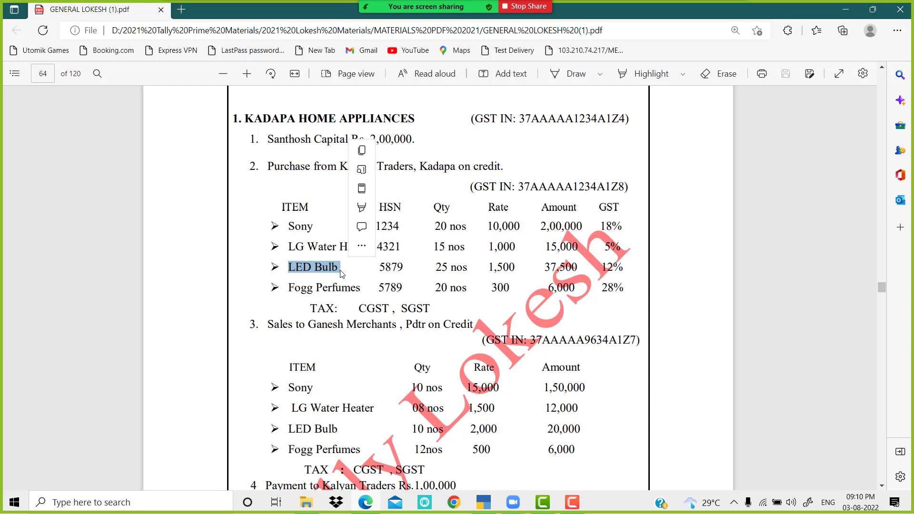
click(486, 504)
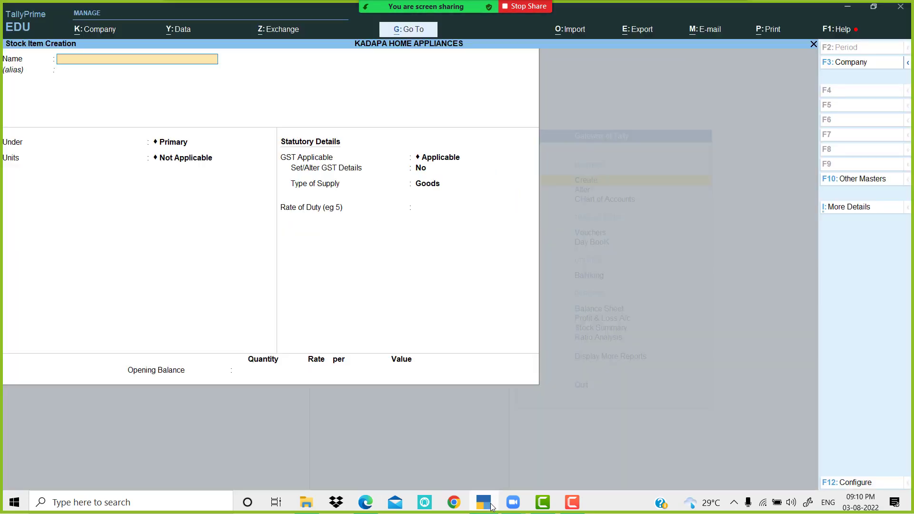
key(ctrl+v)
key(Return)
key(Return)
key(Return)
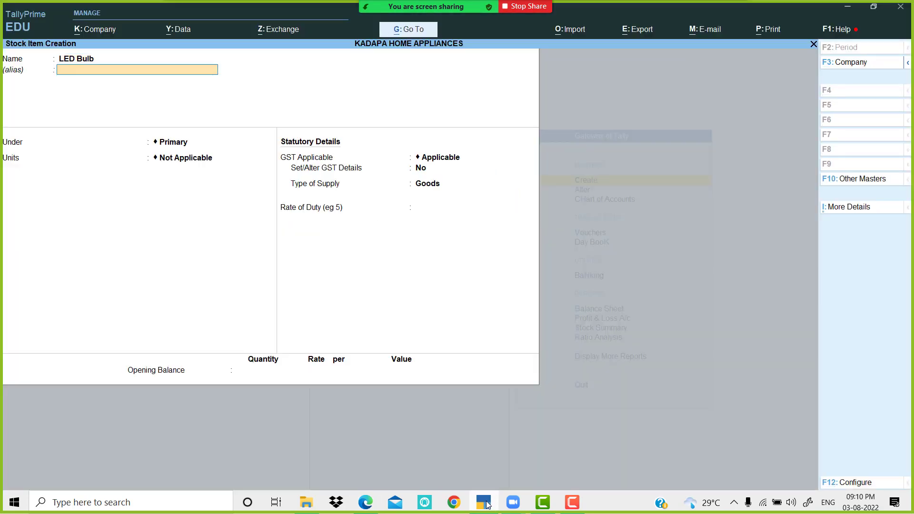
key(Down)
key(Down)
key(Down)
key(Down)
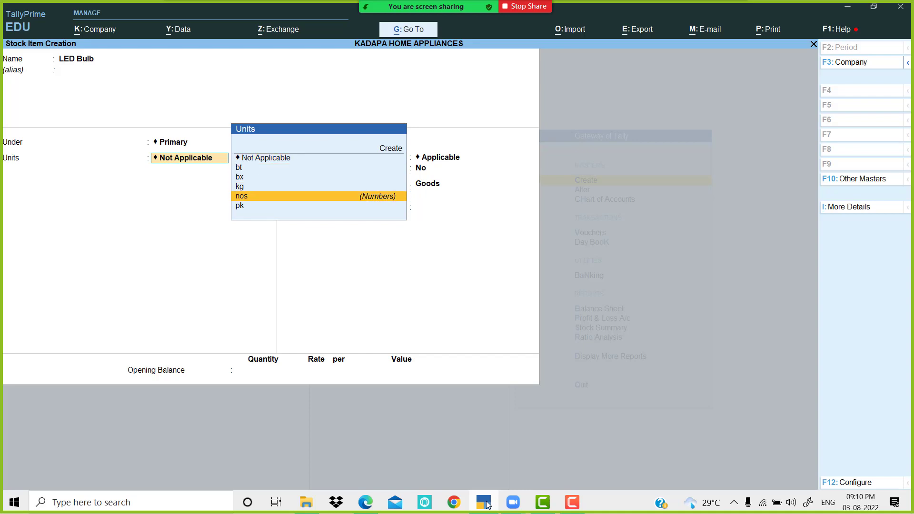
key(Return)
key(Return)
text(y)
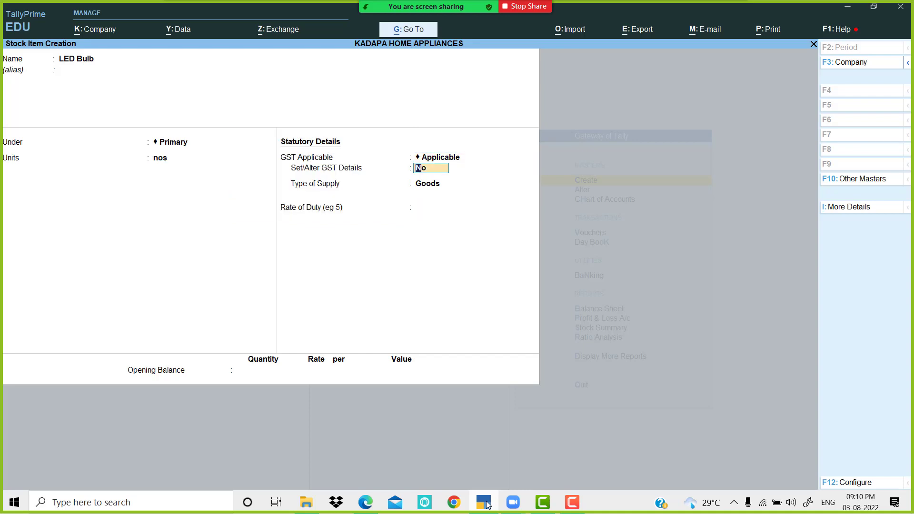
key(Return)
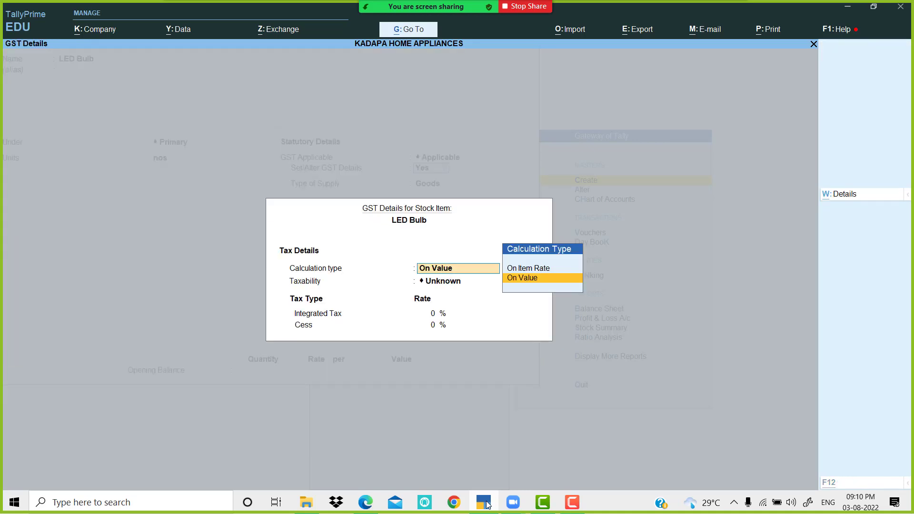
Step: Record LED Bulb's tax history from 1-Apr-22 with HSN 5879 and 12% GST (6% central, 6% state)
key(alt+w)
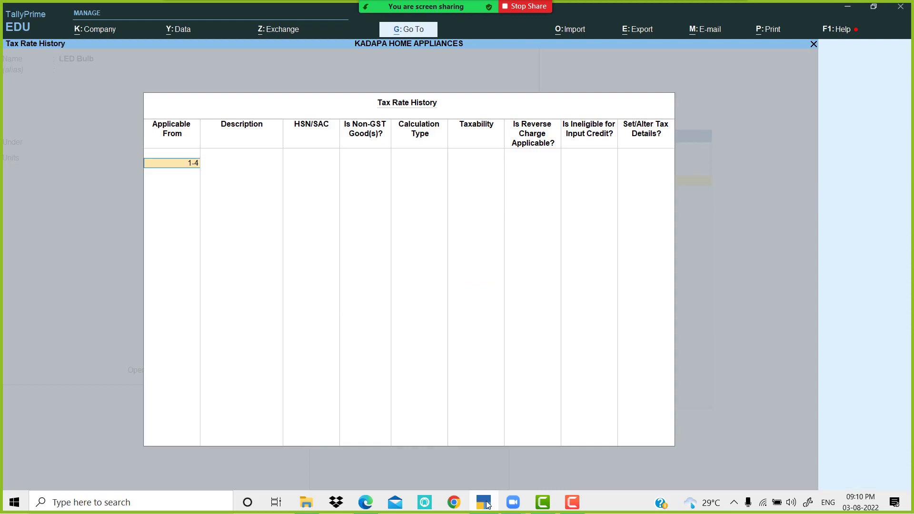
key(Return)
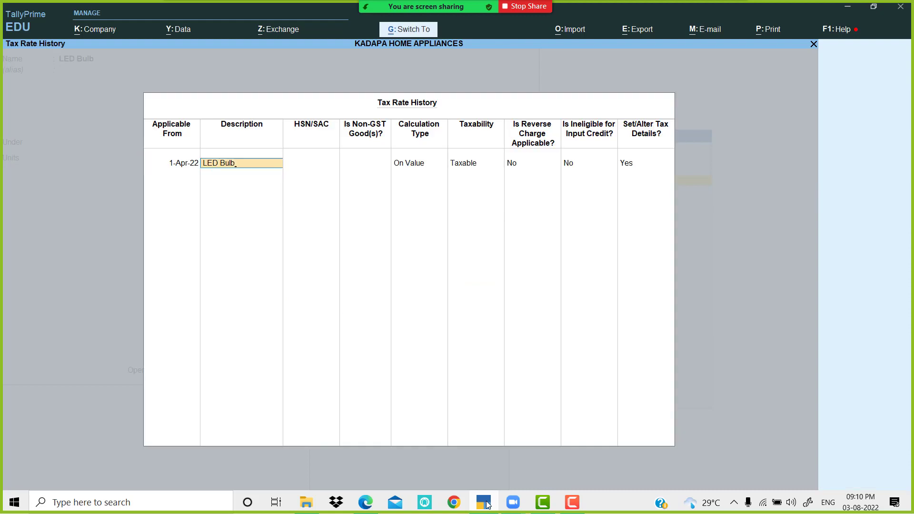
key(Return)
click(483, 503)
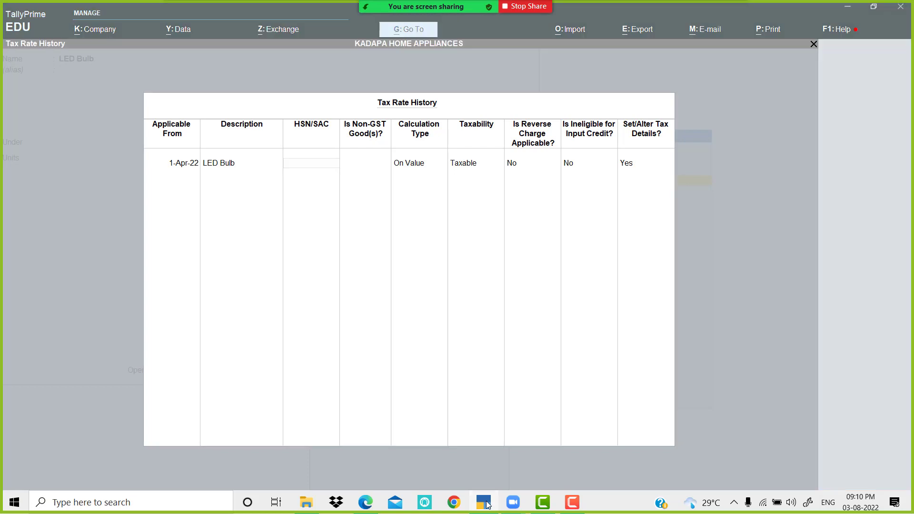
click(484, 503)
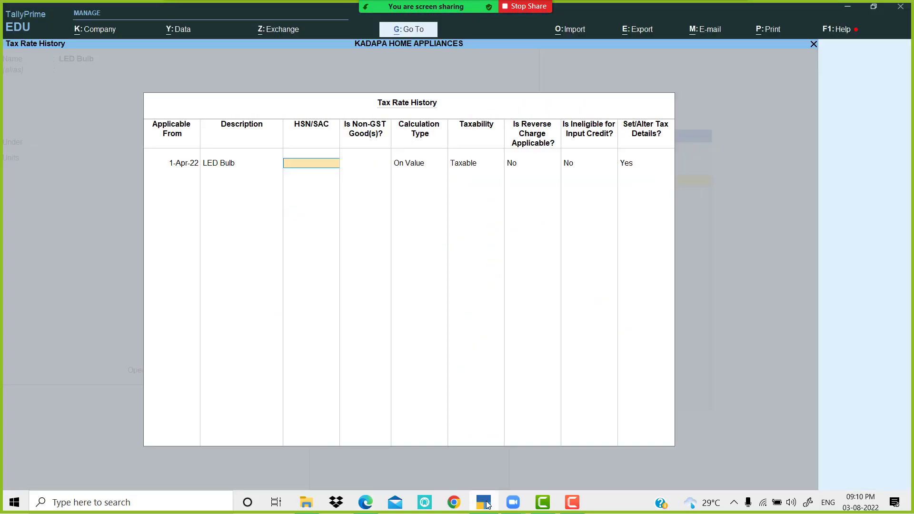
key(Return)
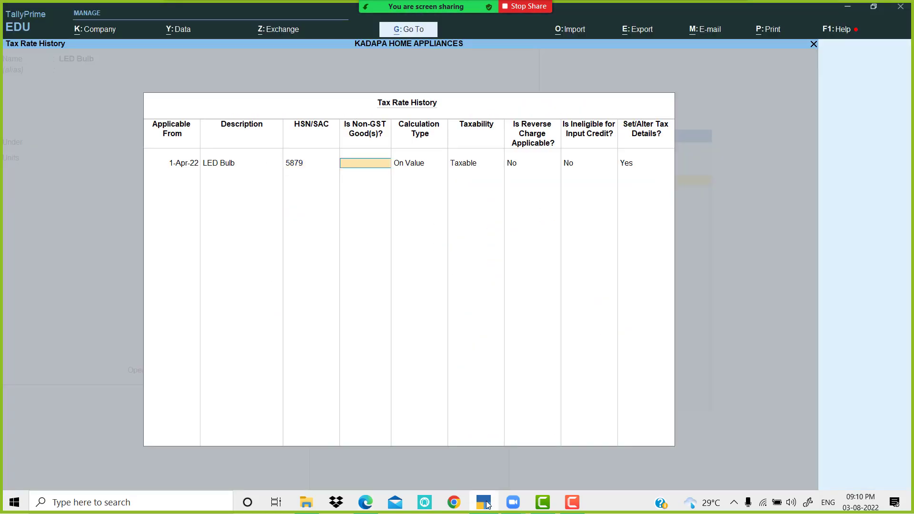
key(Return)
key(Return)
key(Return)
key(Return)
key(Return)
key(Return)
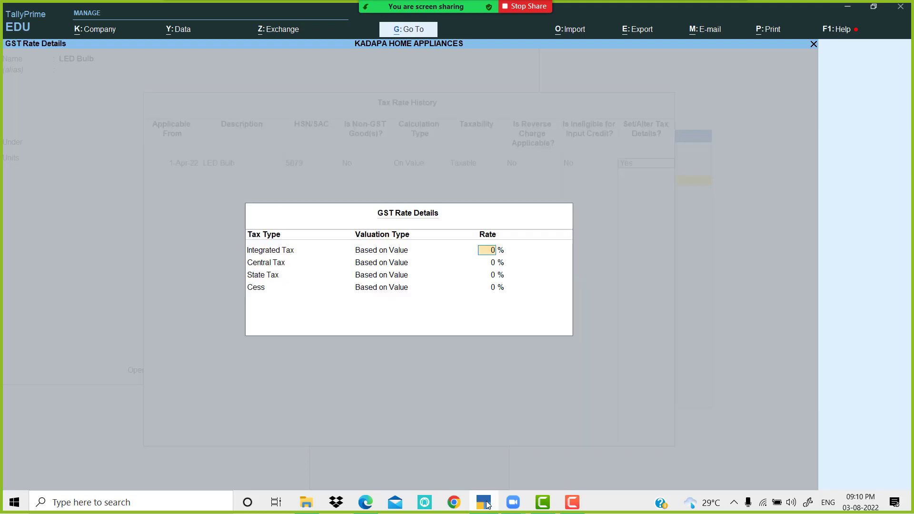
click(488, 503)
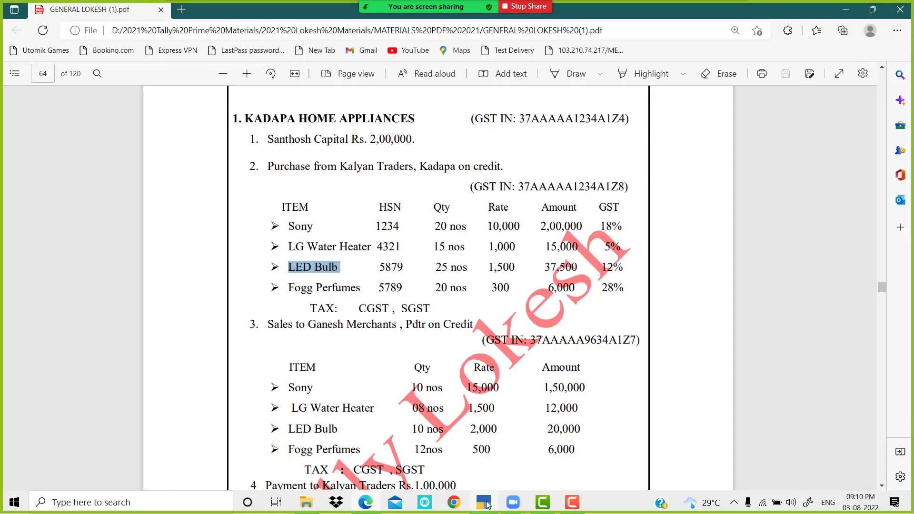
click(488, 504)
key(Return)
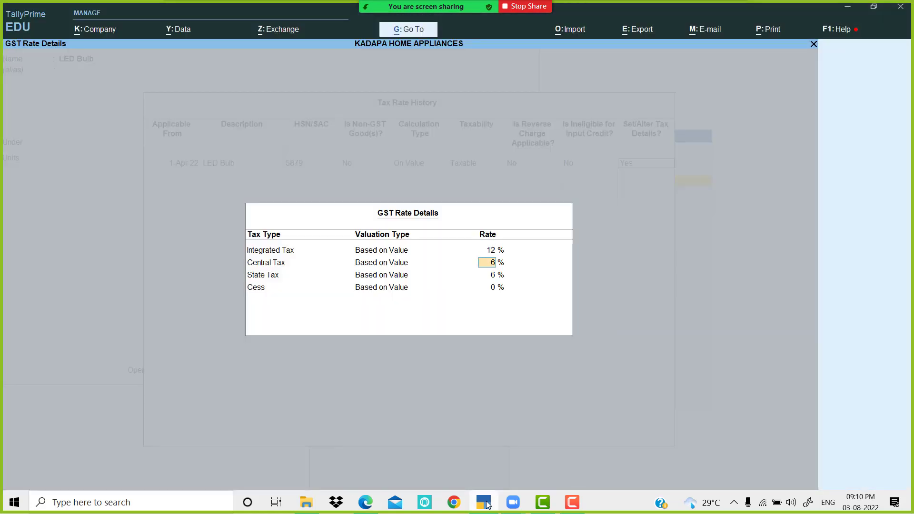
key(Return)
key(Return)
key(Return)
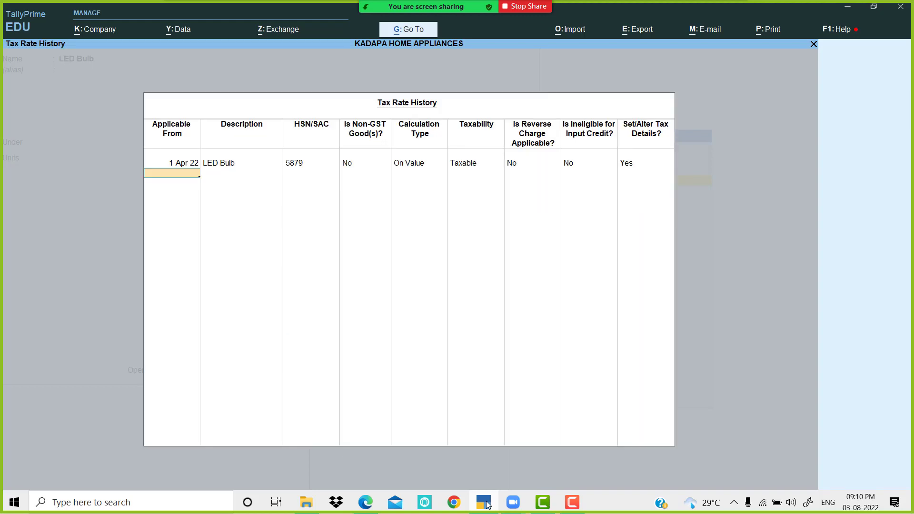
key(Return)
key(Return)
key(Return)
key(Return)
key(Return)
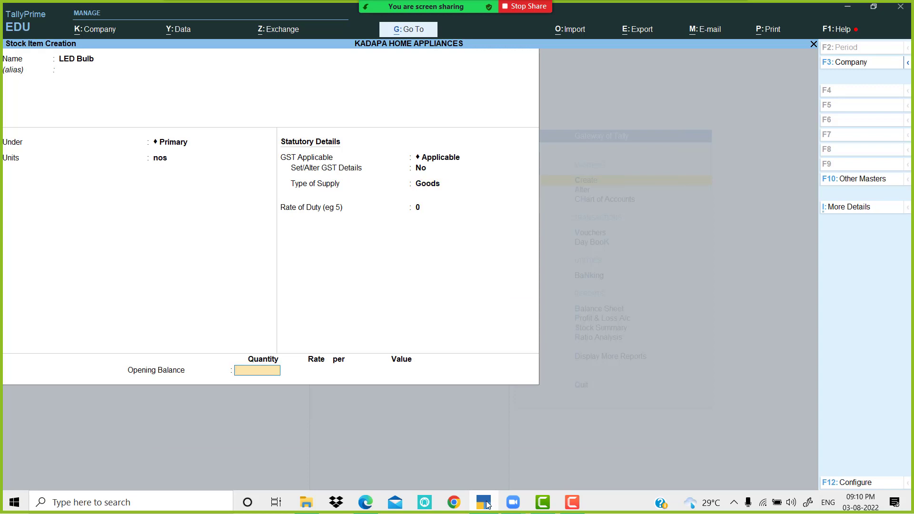
key(Return)
key(Return)
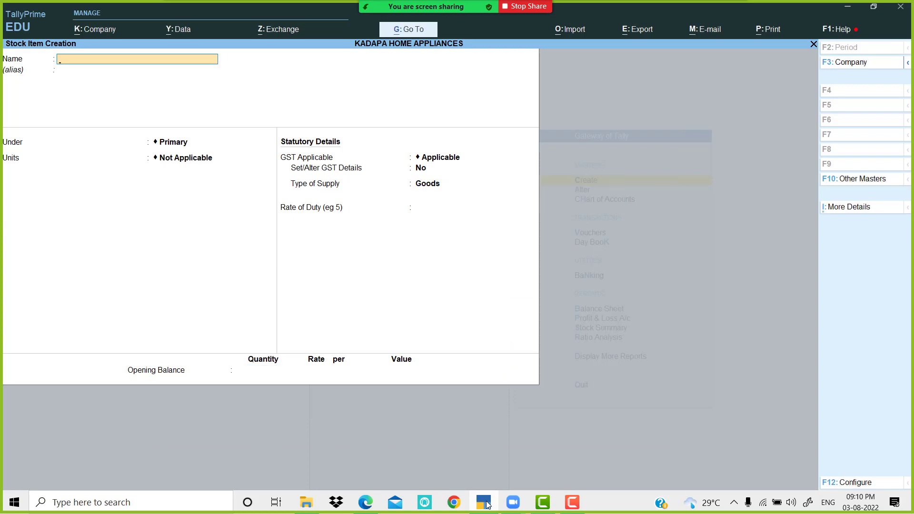
Step: Start stock item Fogg Perfumes, copied from the PDF, with unit nos and GST details set to Yes
click(487, 505)
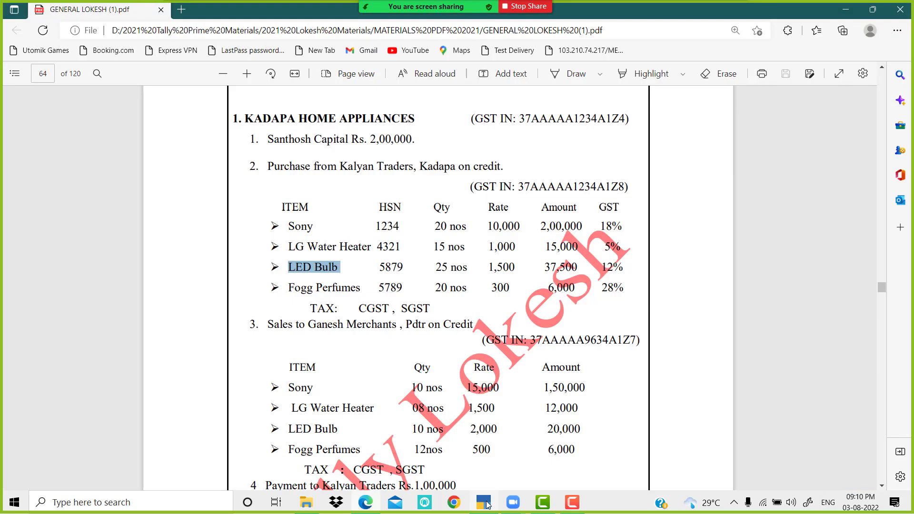
drag(290, 286, 358, 289)
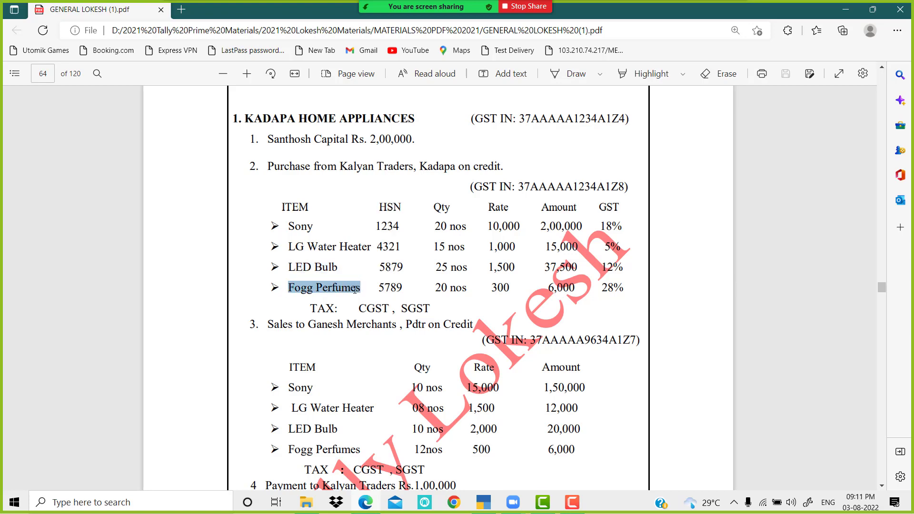
click(483, 505)
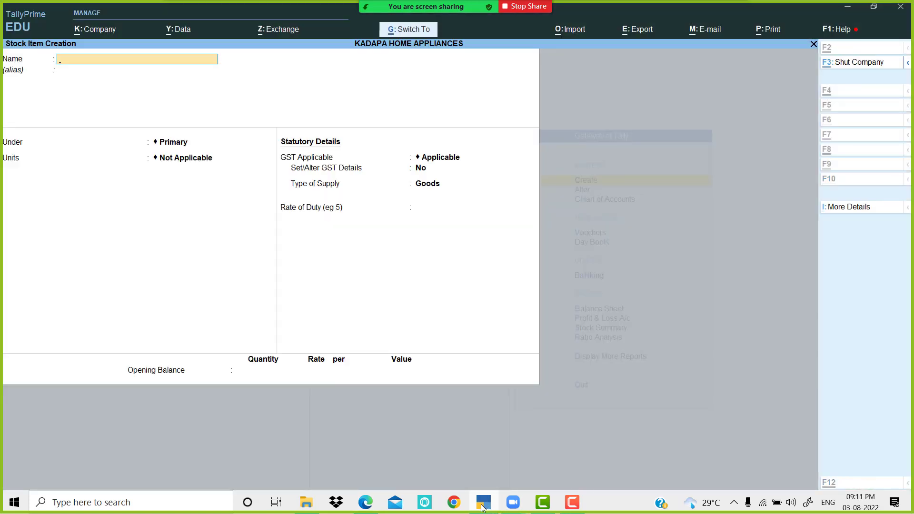
key(ctrl+alt+v)
key(Return)
key(Return)
key(Return)
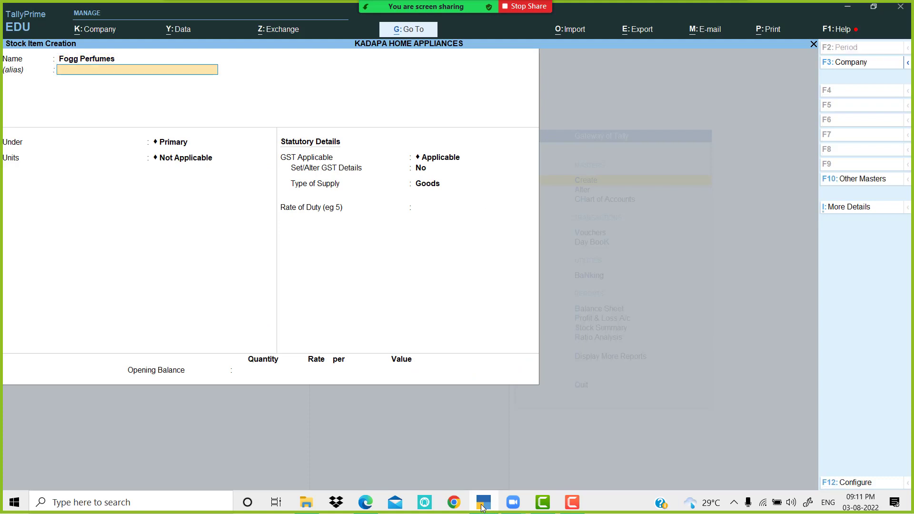
key(Down)
key(Down)
key(Down)
key(Down)
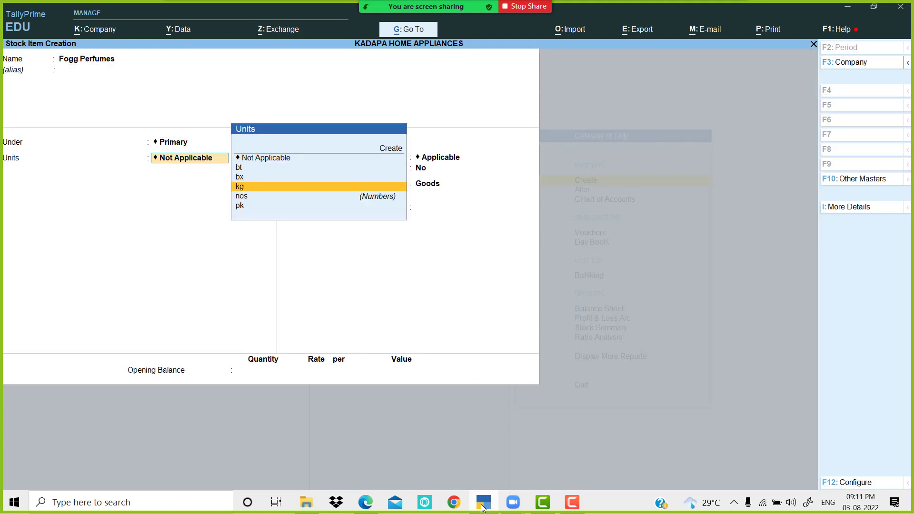
key(Return)
key(Return)
key(y)
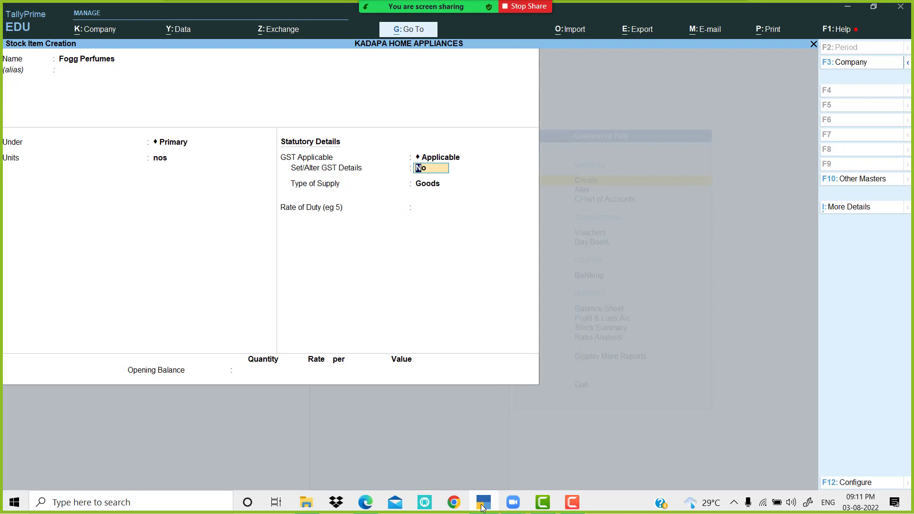
key(Return)
Step: Record Fogg Perfumes' tax history from 1-Apr-22: HSN 5789, 28% GST (14% central, 14% state); save
key(alt+w)
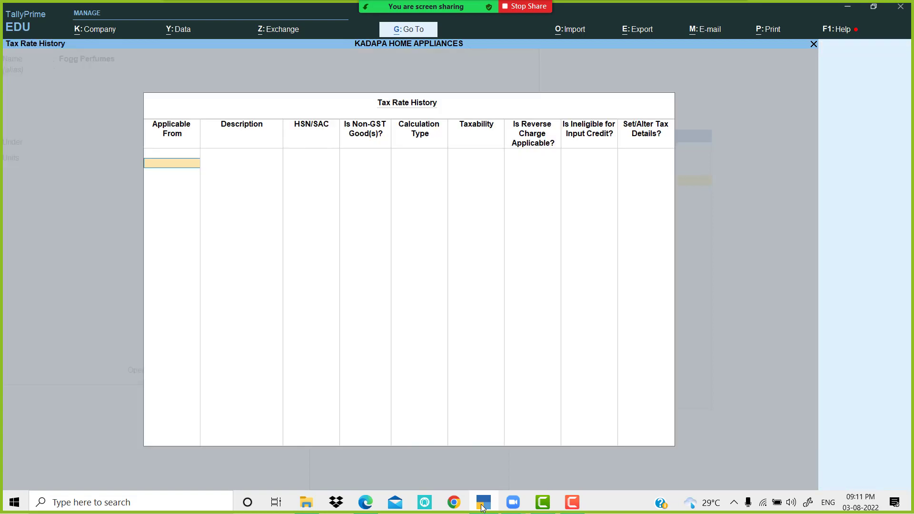
text(1-4)
key(Return)
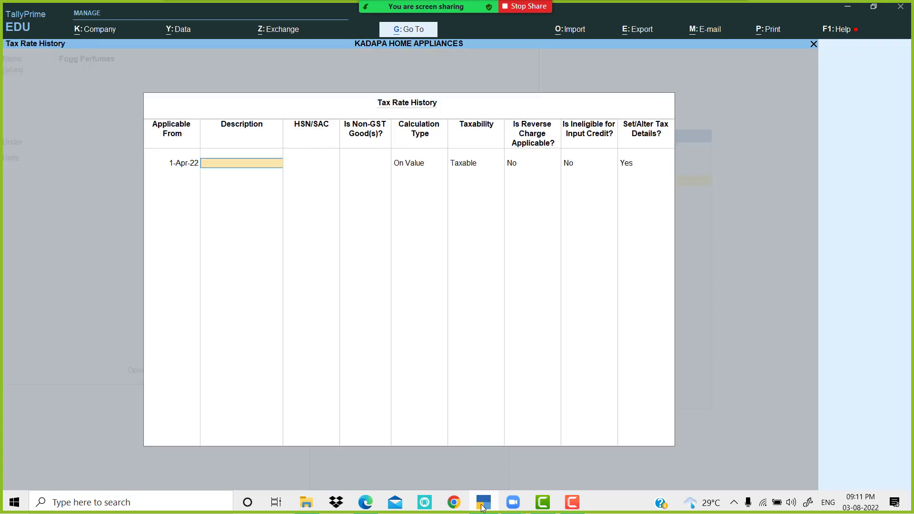
text(Fogg Perfumes)
key(Return)
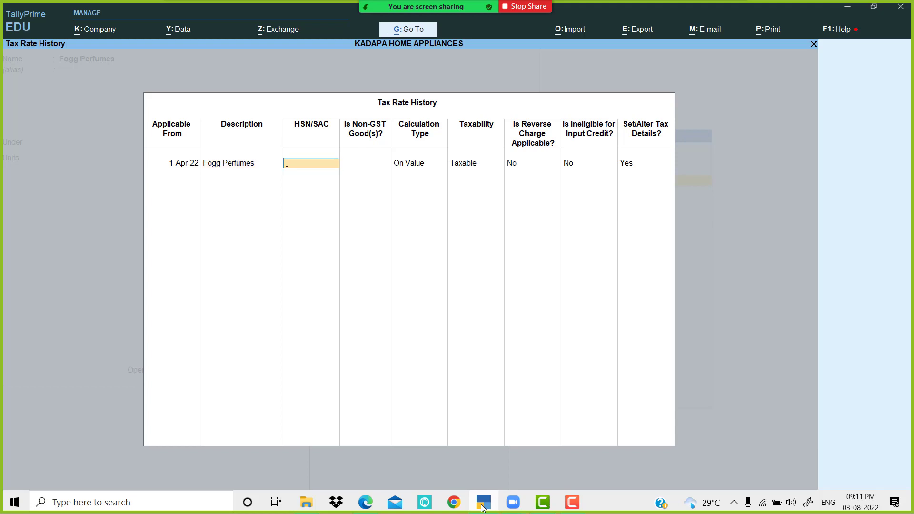
key(alt+Tab)
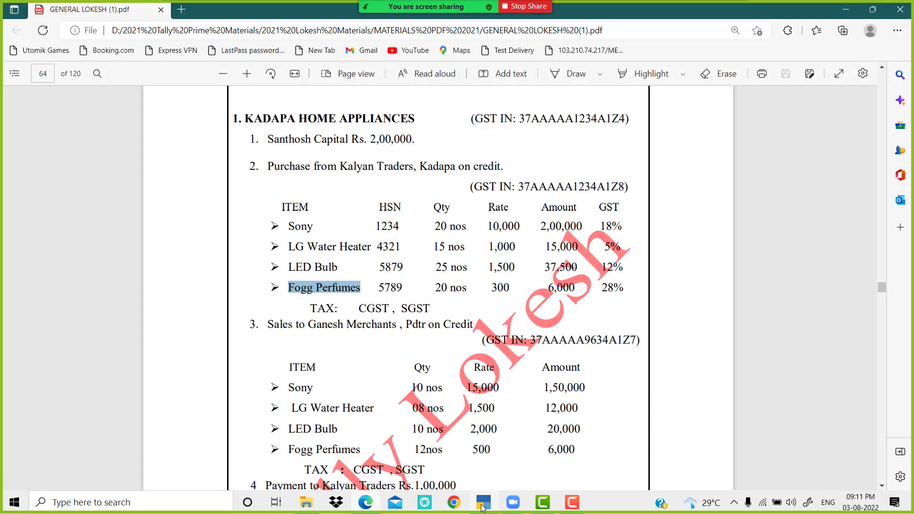
key(alt+Tab)
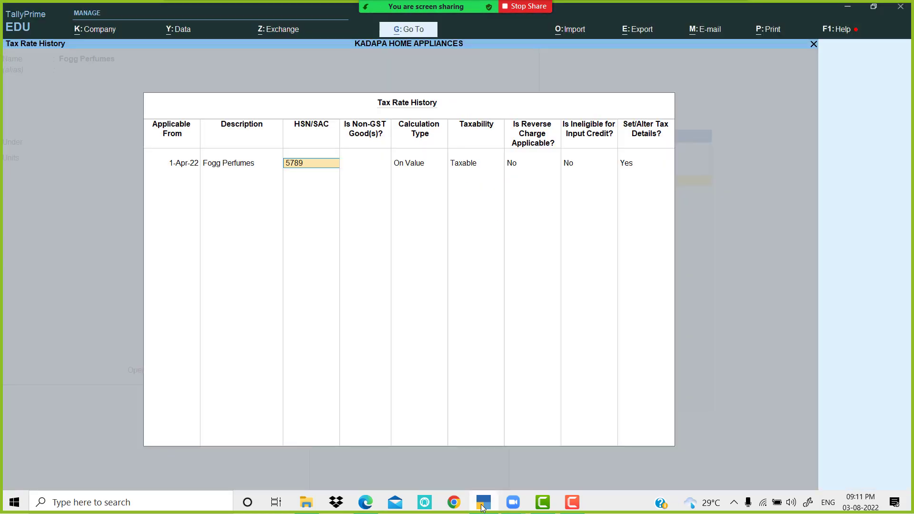
key(Return)
key(Return)
key(Return)
key(Return)
key(Return)
key(Return)
key(Return)
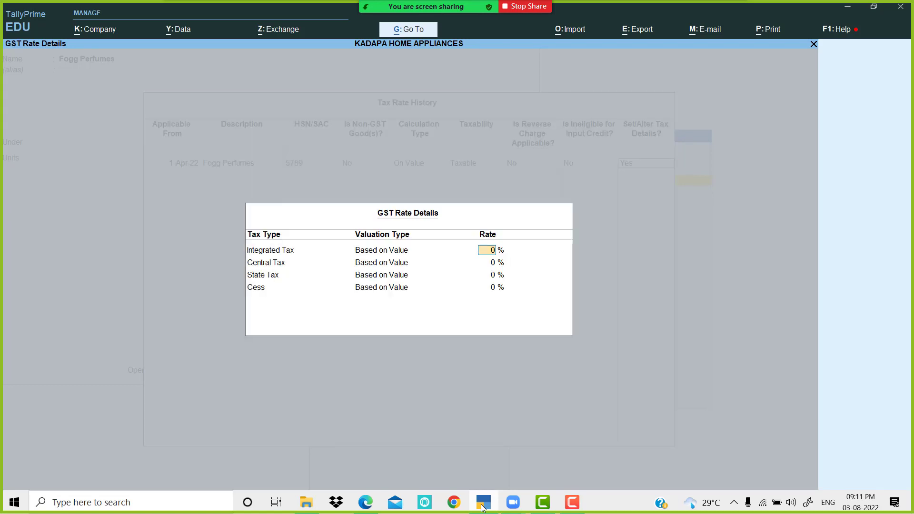
key(alt+Tab)
key(alt+Tab)
key(Return)
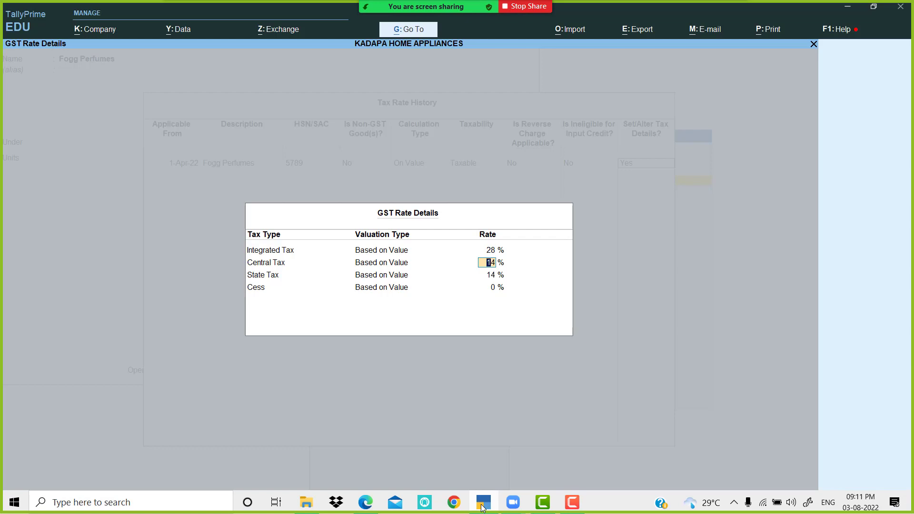
key(Return)
key(Return)
key(Return)
key(Return)
key(Return)
key(Return)
key(Return)
key(Return)
key(Return)
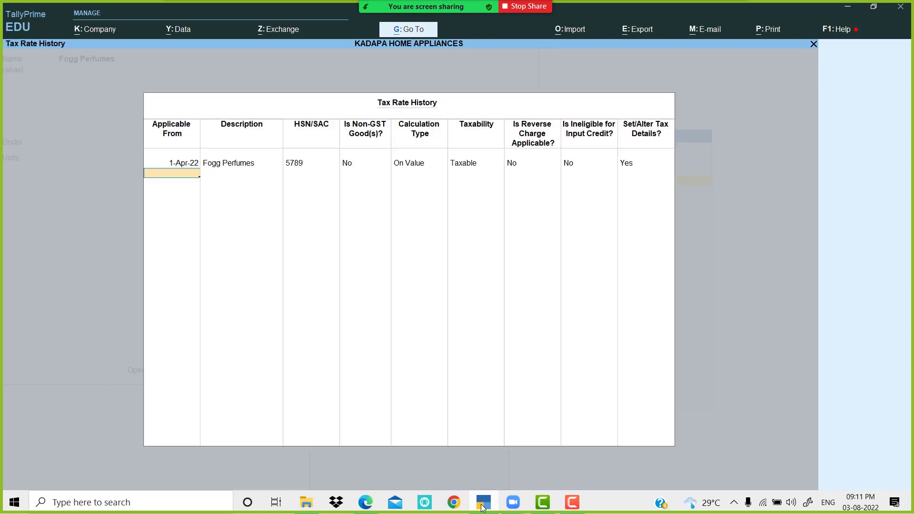
key(Return)
key(Return)
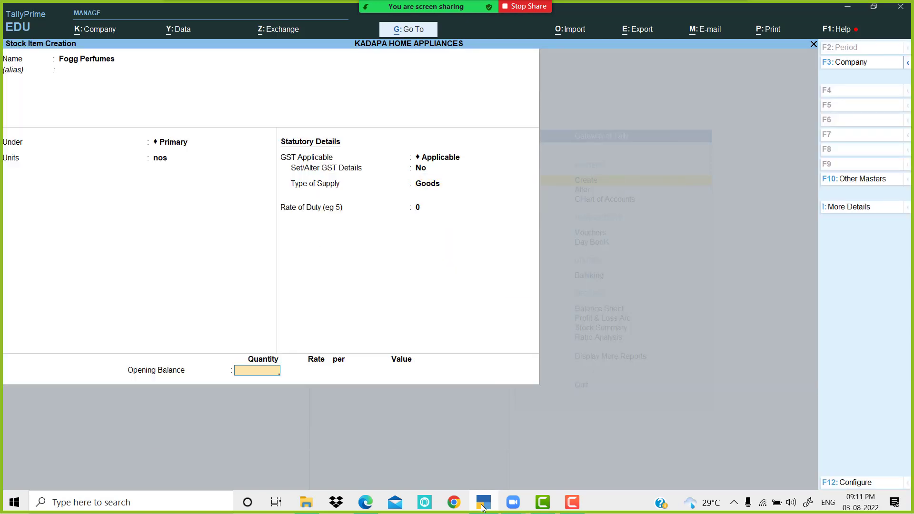
key(Return)
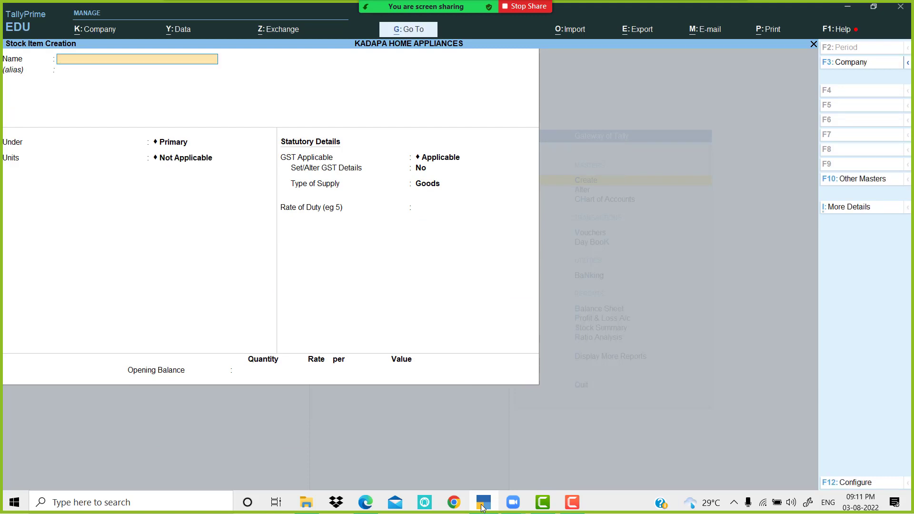
Step: Abandon the unfinished stock item and start a Receipt voucher
key(Escape)
key(Return)
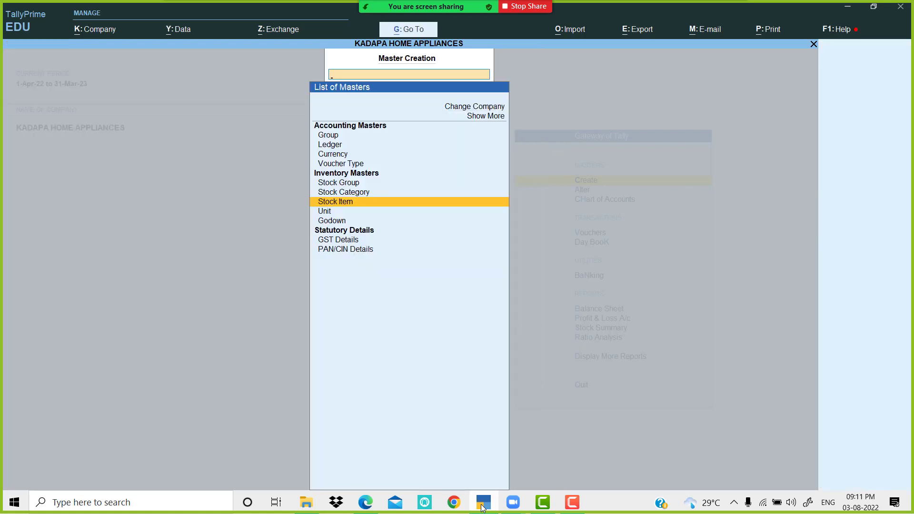
key(Escape)
key(Down)
key(Down)
key(Down)
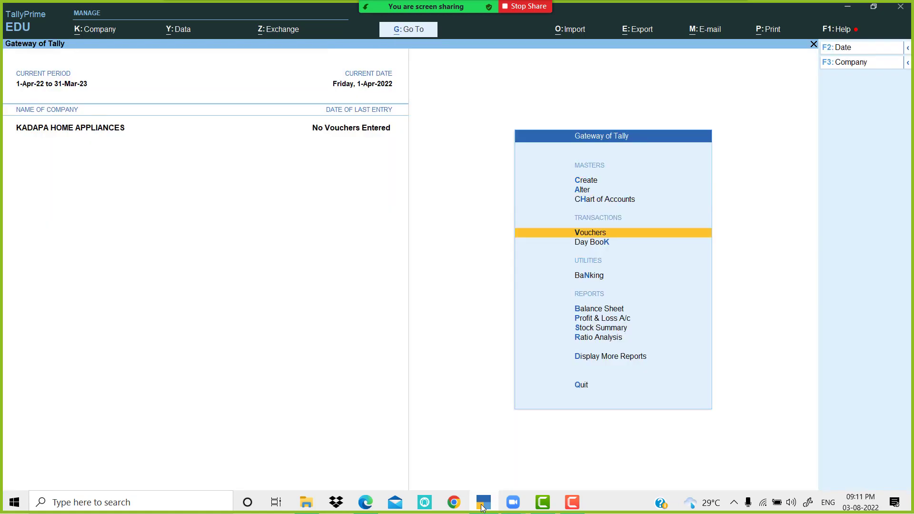
key(Return)
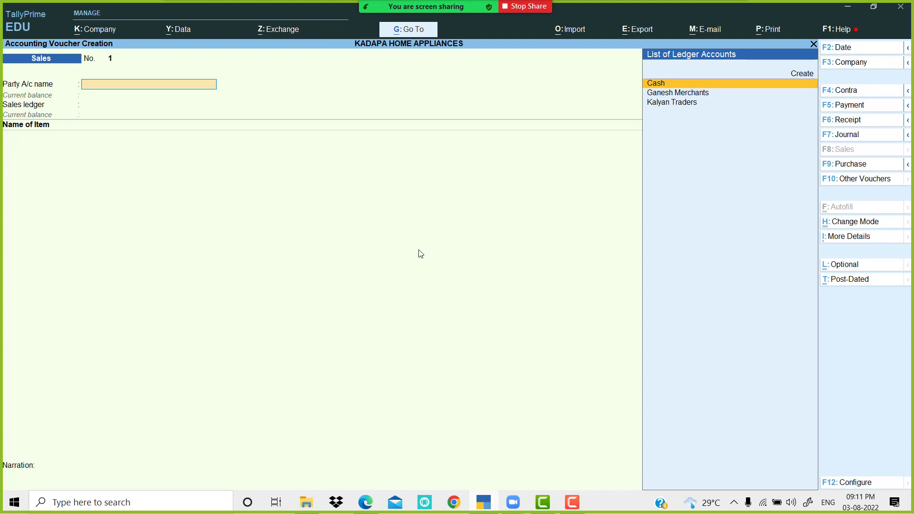
click(873, 125)
Step: Credit the Capital ledger with 2,00,000 on the receipt voucher
key(Return)
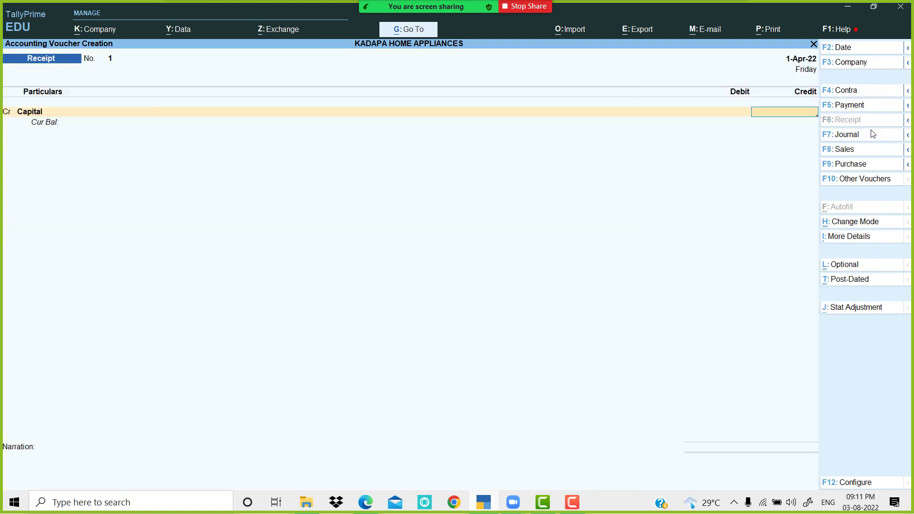
click(483, 506)
scroll(408, 293, up, 3)
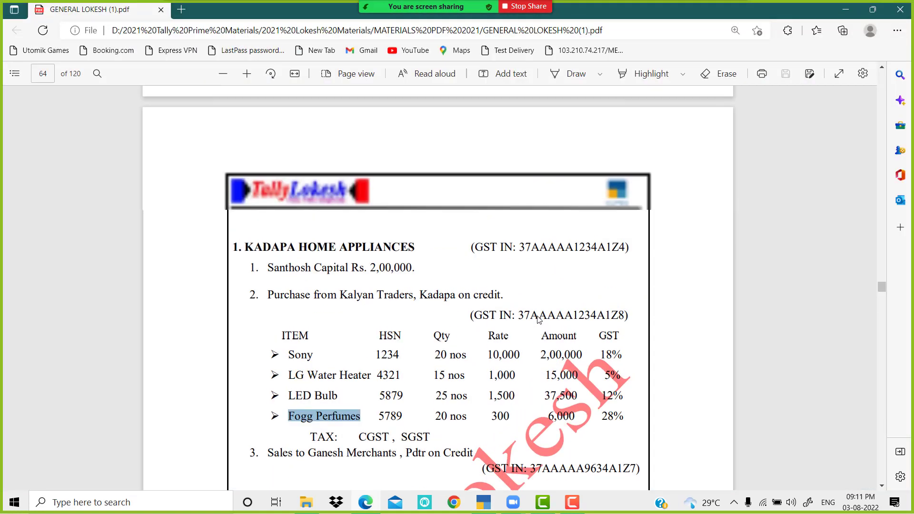
click(491, 506)
text(200000)
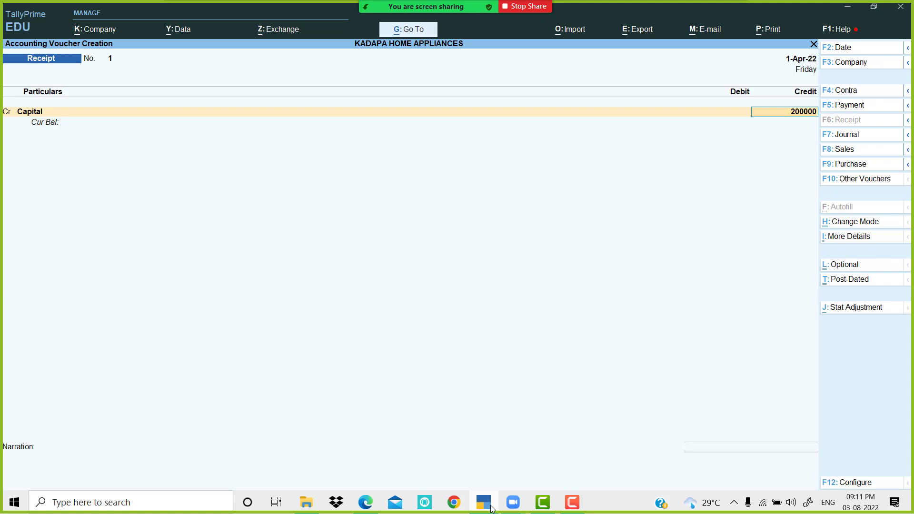
key(Return)
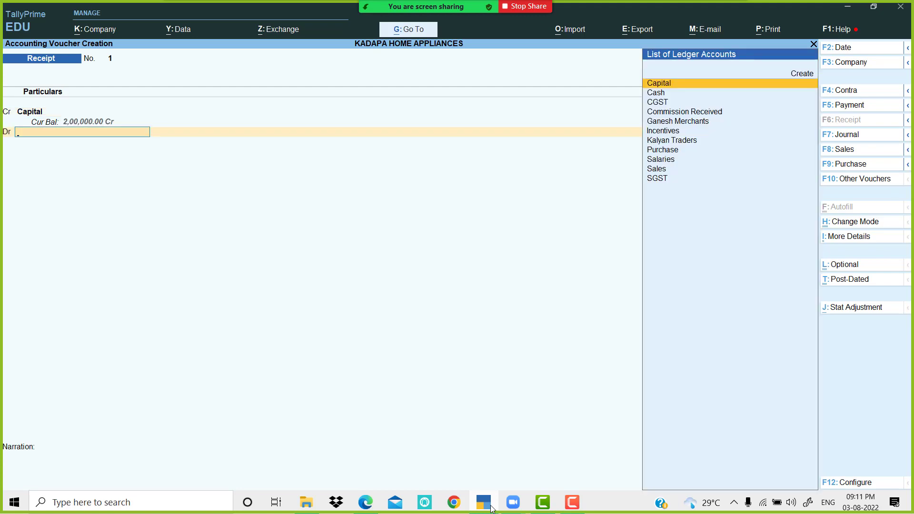
Step: Debit Cash for the same 2,00,000 and accept the receipt
key(Down)
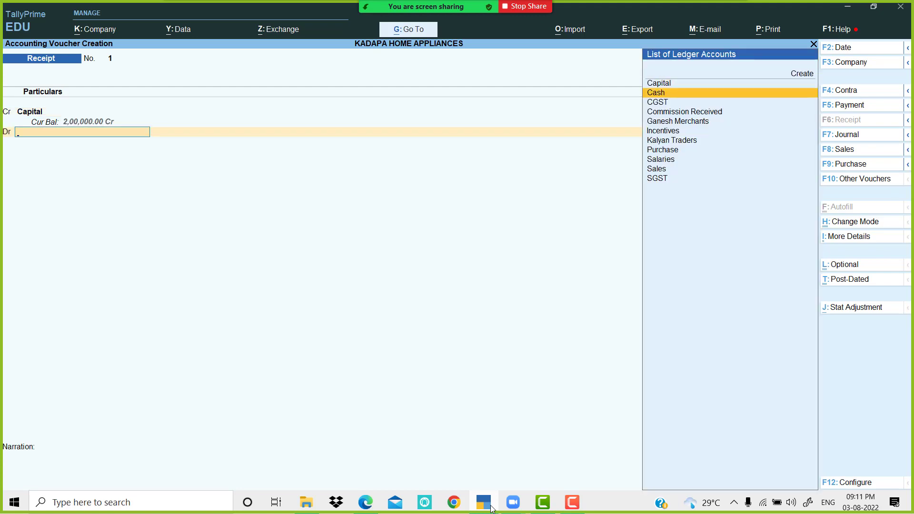
key(Return)
key(Return)
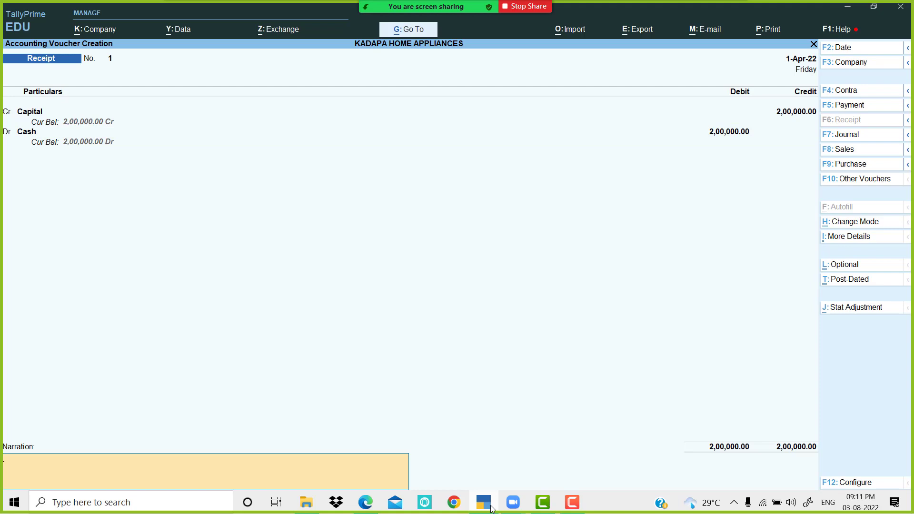
key(Return)
key(Return)
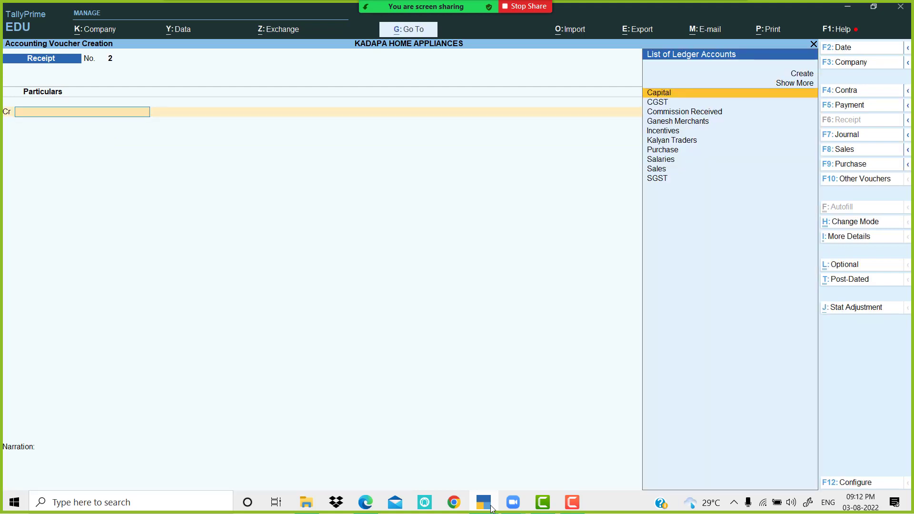
Step: Check the assignment PDF, then switch to a Purchase voucher
click(492, 510)
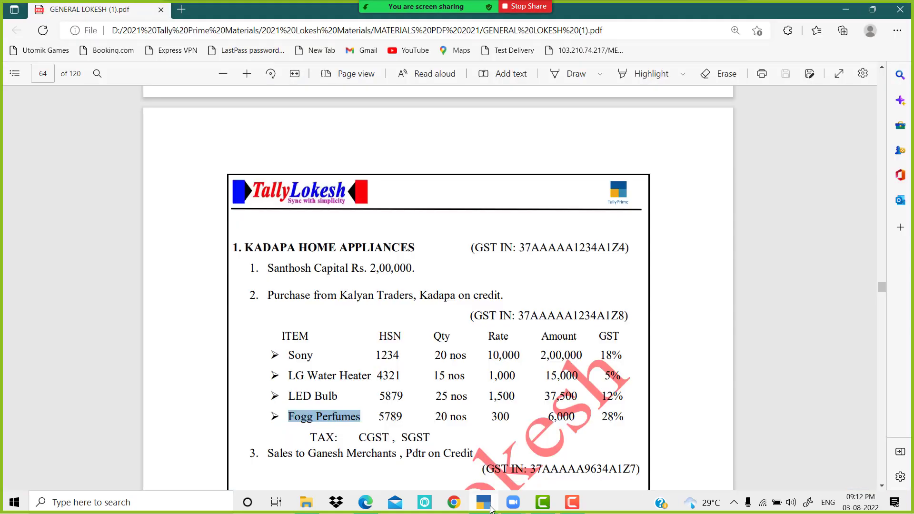
scroll(359, 334, down, 2)
scroll(362, 329, down, 2)
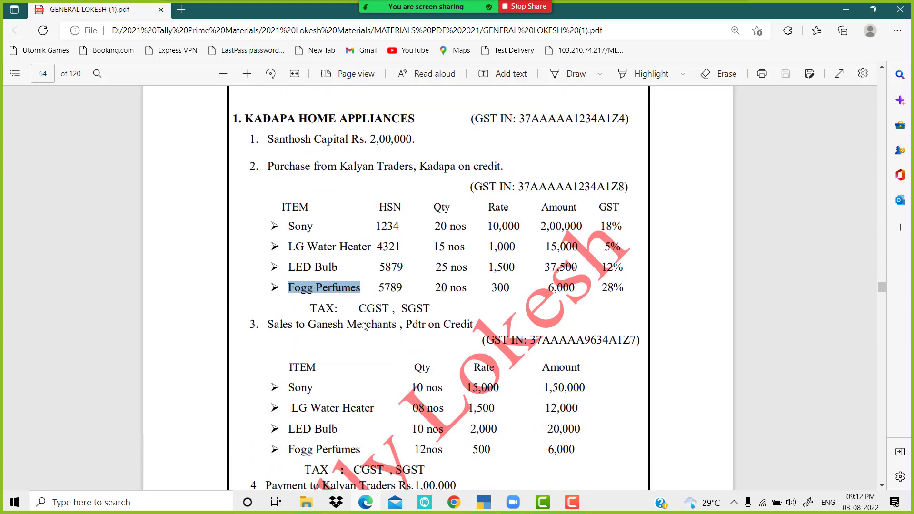
click(482, 503)
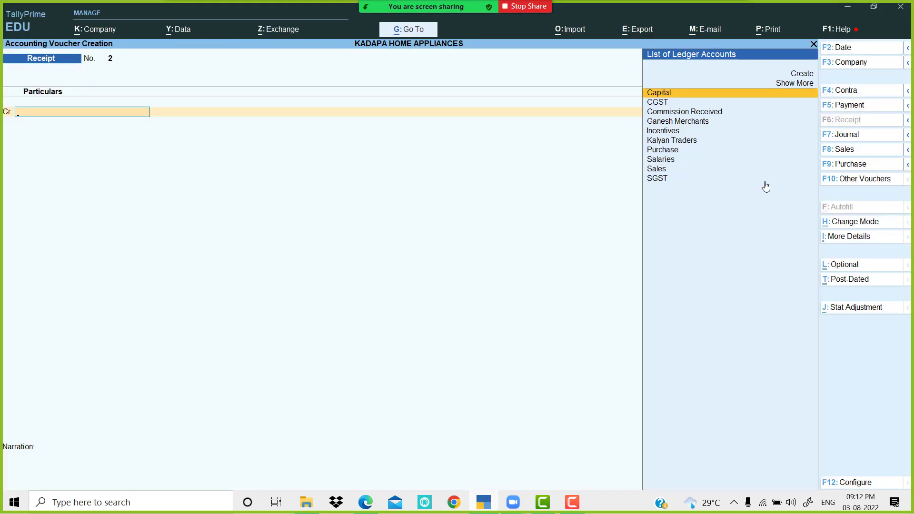
click(850, 165)
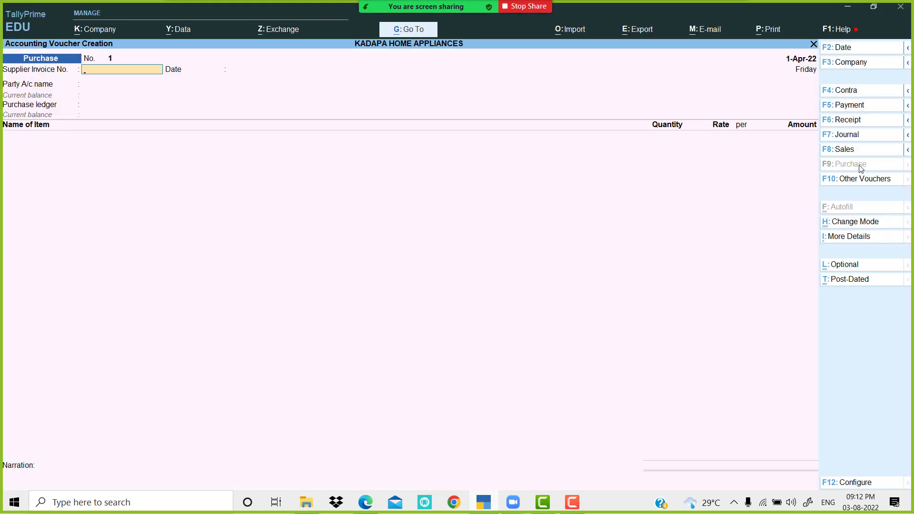
Step: Pick Kalyan Traders as the supplier, skipping invoice number and receipt details
key(Return)
key(Return)
key(Down)
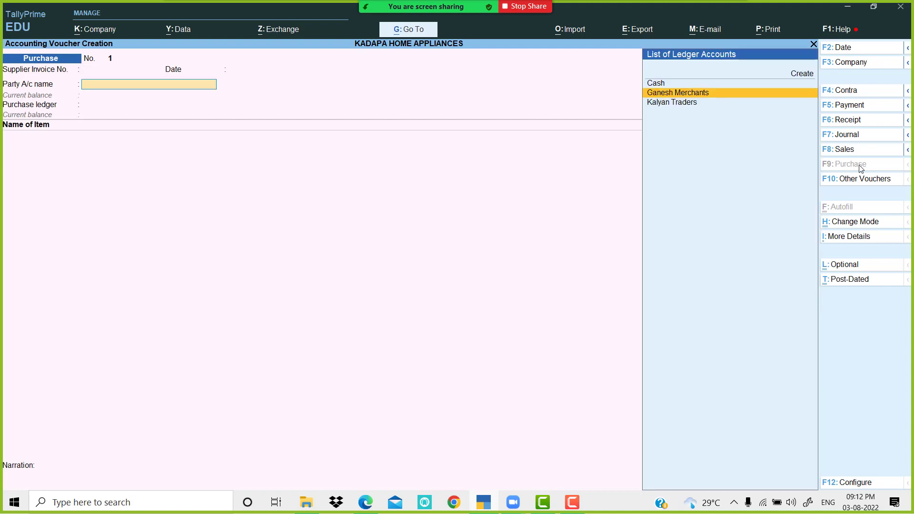
key(Down)
key(Return)
key(Return)
key(Return)
key(Return)
key(Return)
key(Return)
key(Return)
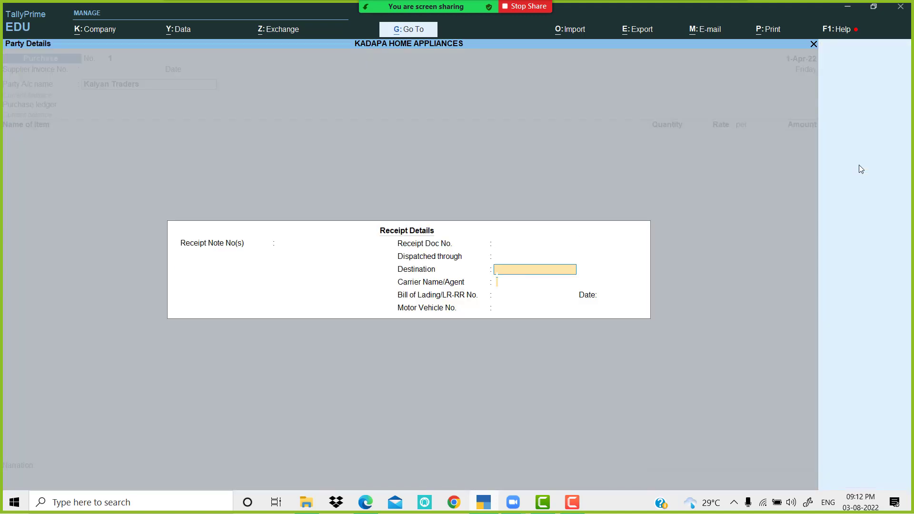
key(Return)
key(Return)
key(Return)
key(Return)
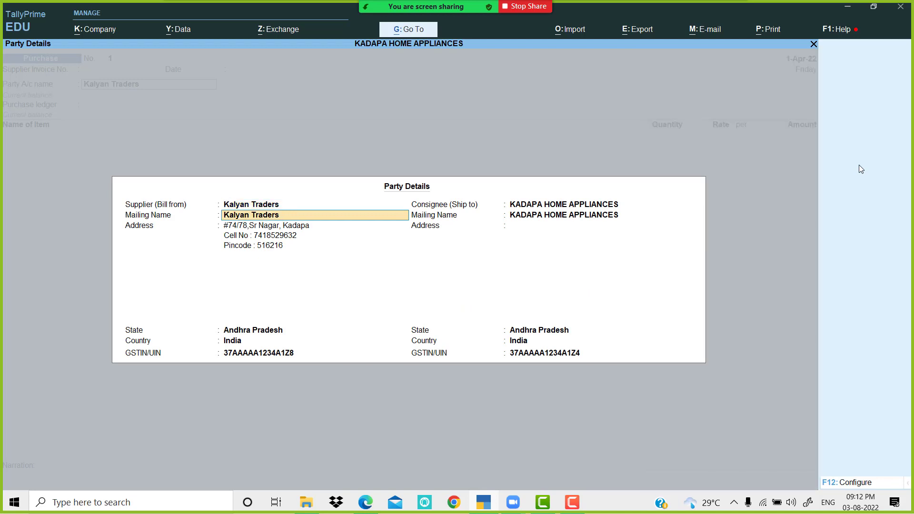
Step: Turn off separate buyer/consignee details, accept the party state, and select the Purchase ledger
click(859, 485)
key(n)
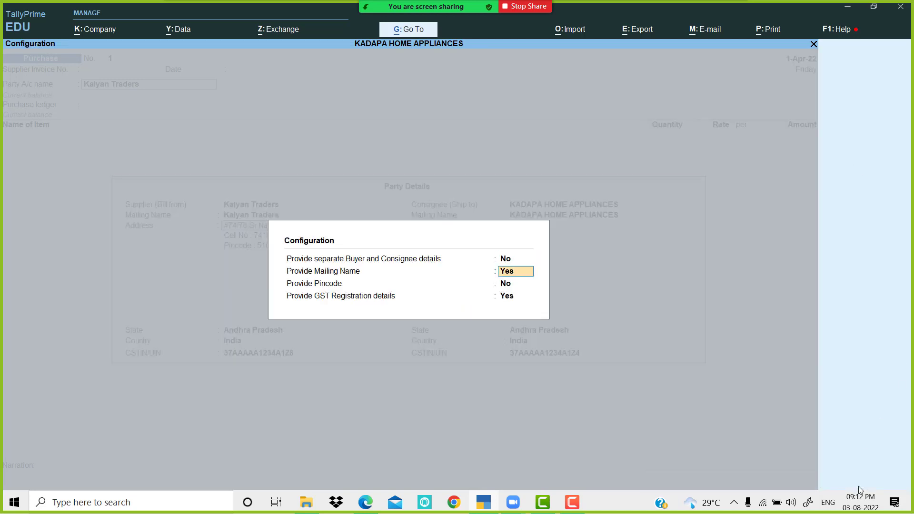
key(ctrl+a)
key(Return)
key(Return)
key(Return)
key(Return)
key(Return)
key(Return)
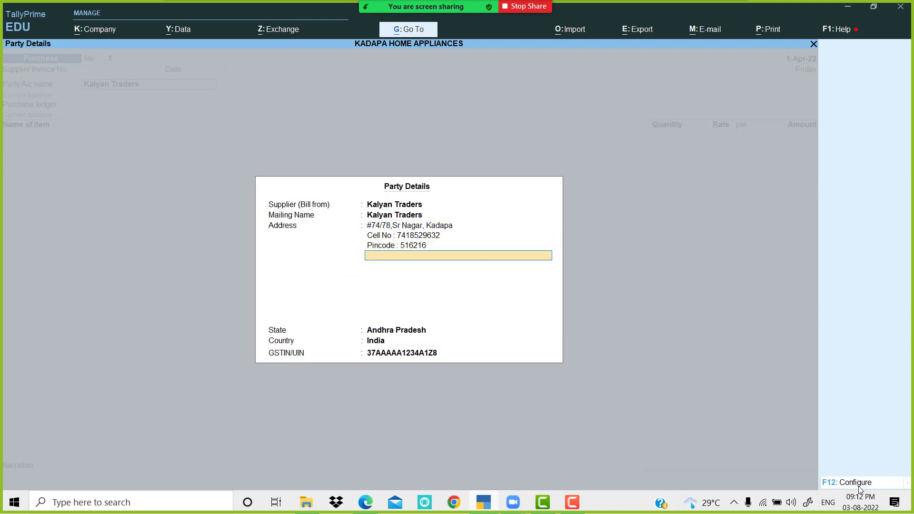
key(Return)
key(Return)
key(Return)
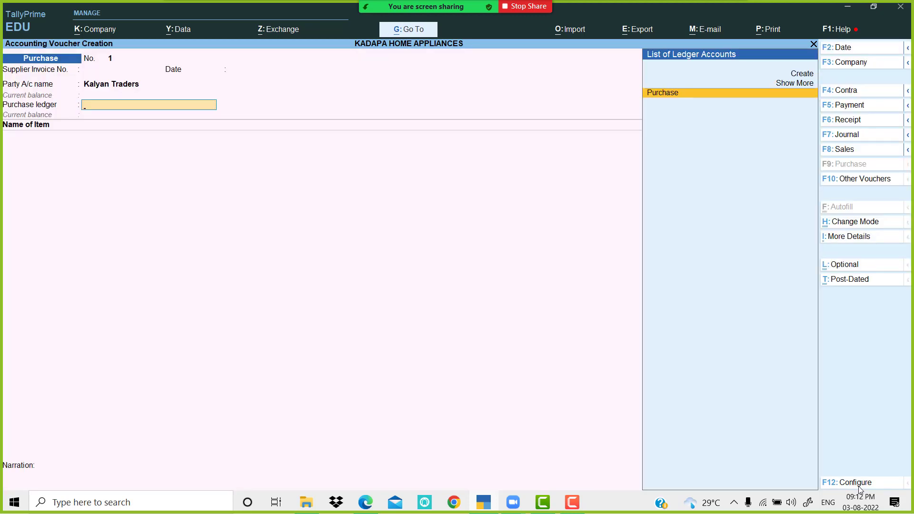
key(Return)
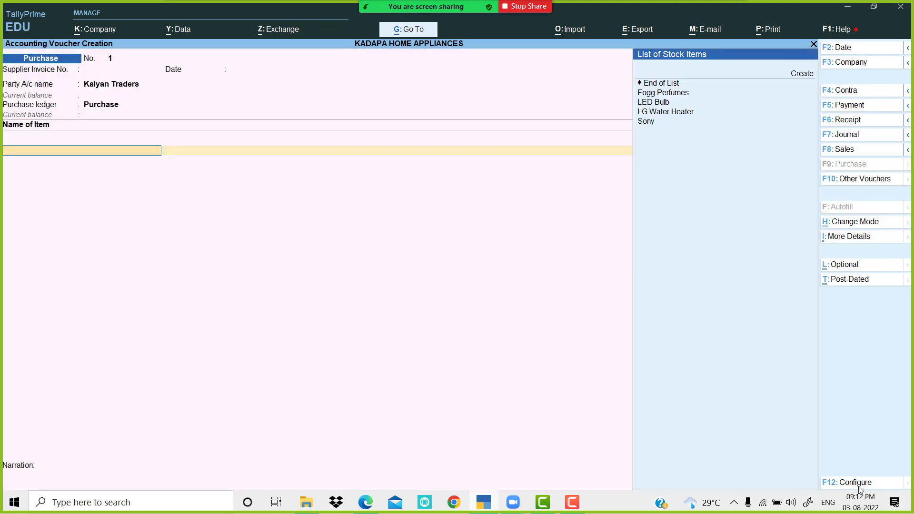
Step: Add Sony: 20 nos at a rate of 10,000
key(Down)
key(Down)
key(Down)
key(Down)
key(Down)
key(Down)
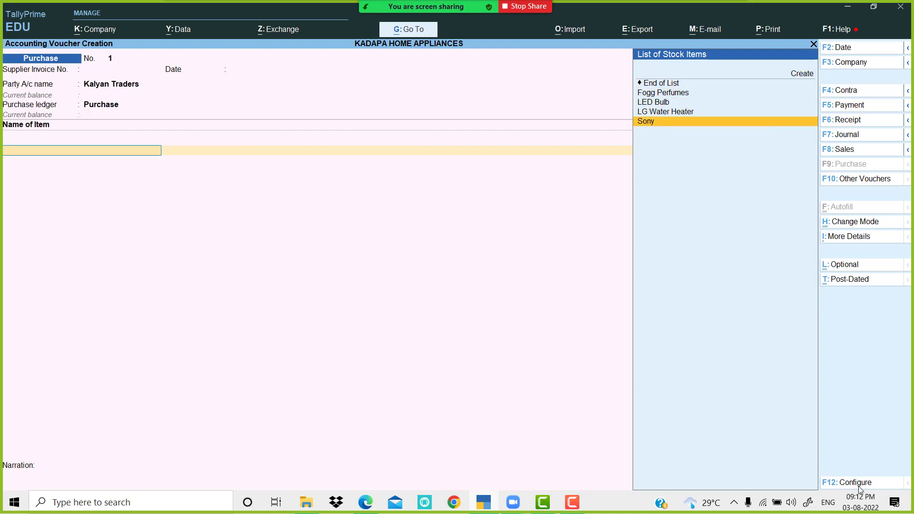
key(Return)
key(alt+Tab)
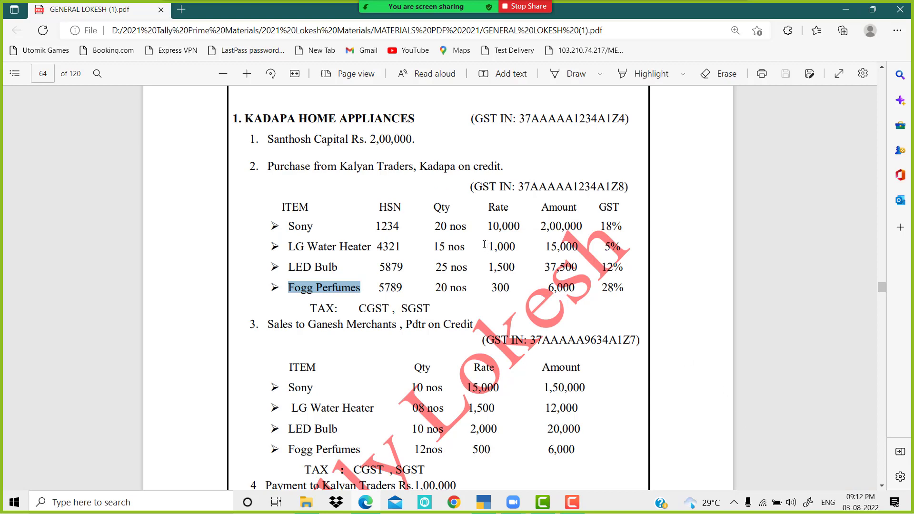
key(alt+Tab)
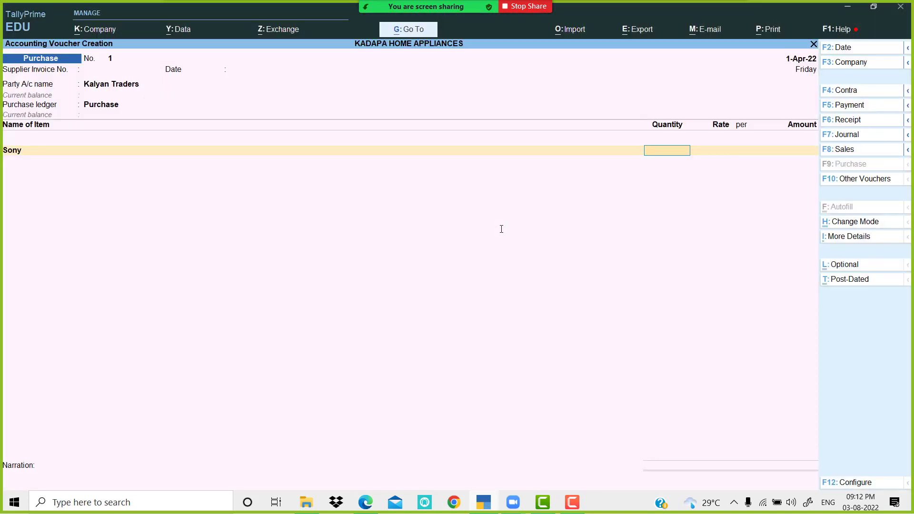
key(Return)
text(10000)
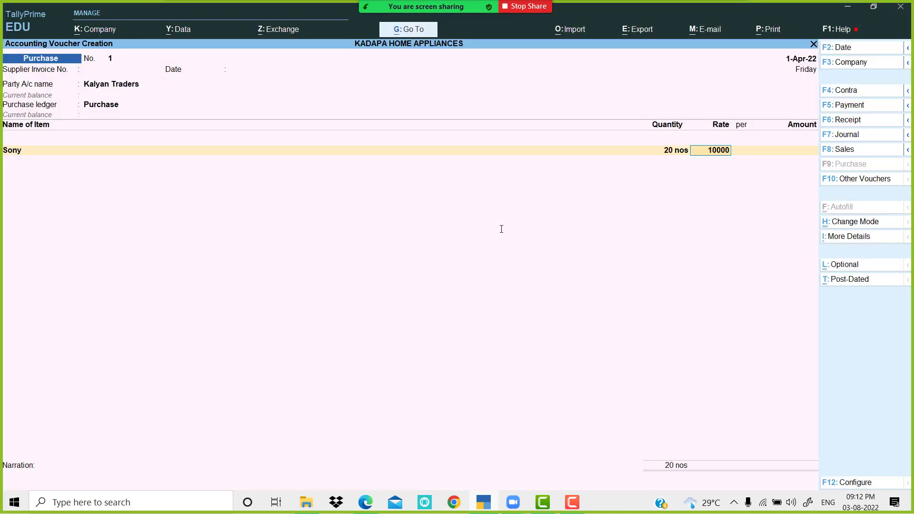
key(Return)
key(Return)
key(Return)
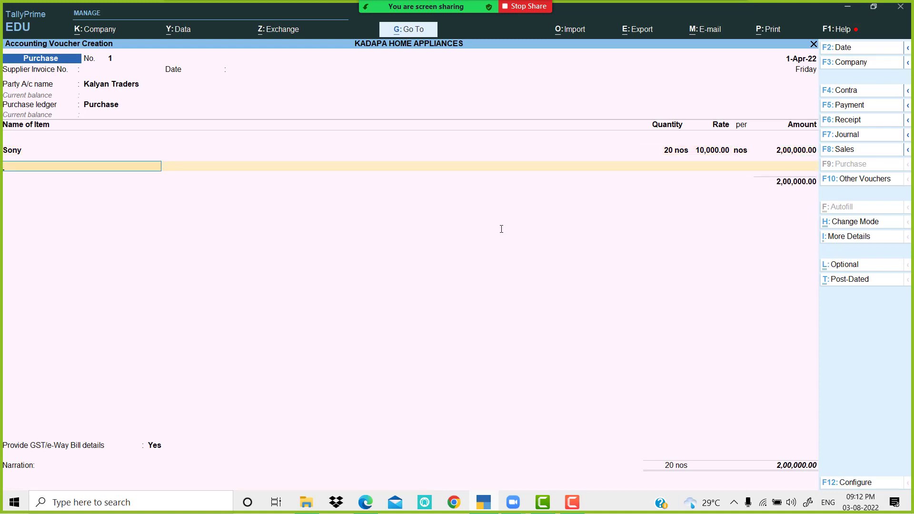
Step: Add LG Water Heater: 15 nos at a rate of 1,000
key(Down)
key(Down)
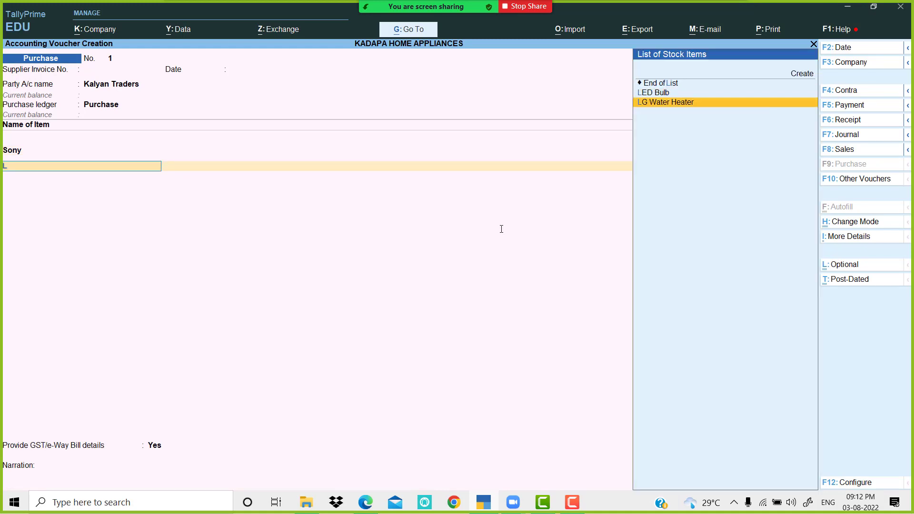
key(Return)
key(alt+Tab)
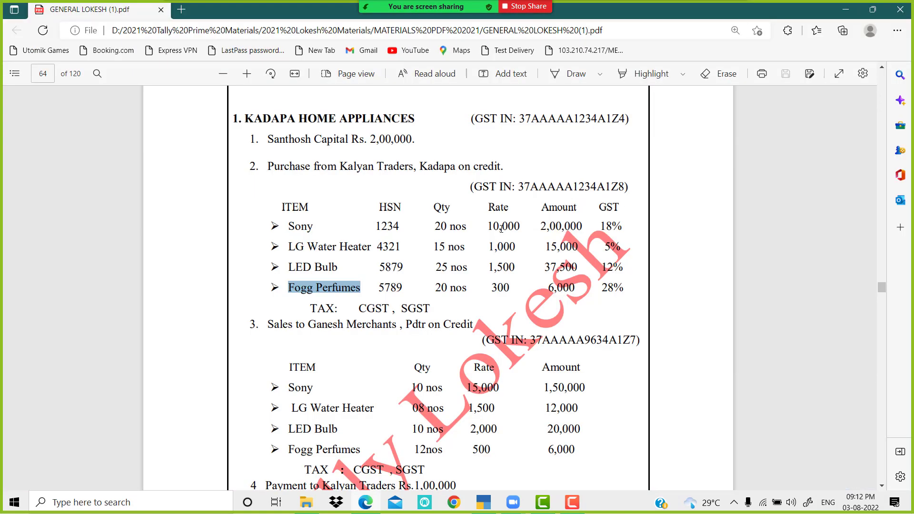
key(alt+Tab)
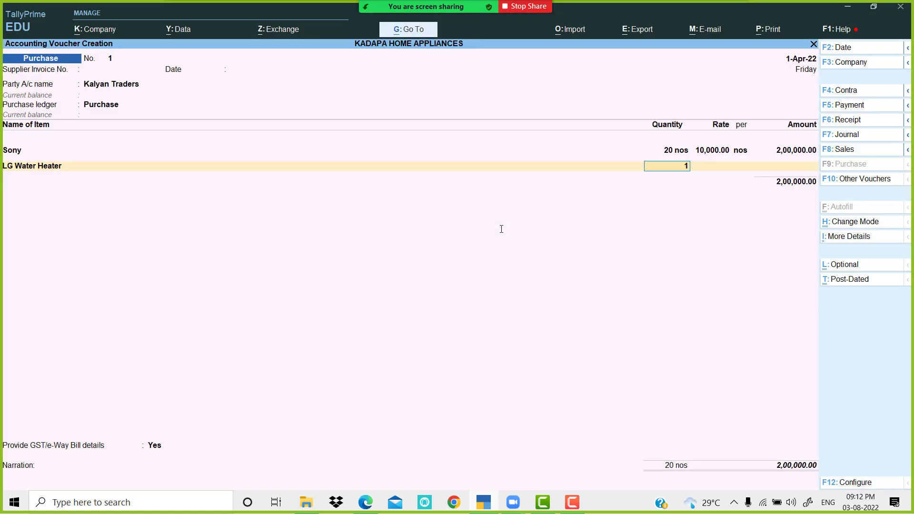
text(15)
key(Return)
text(1,000)
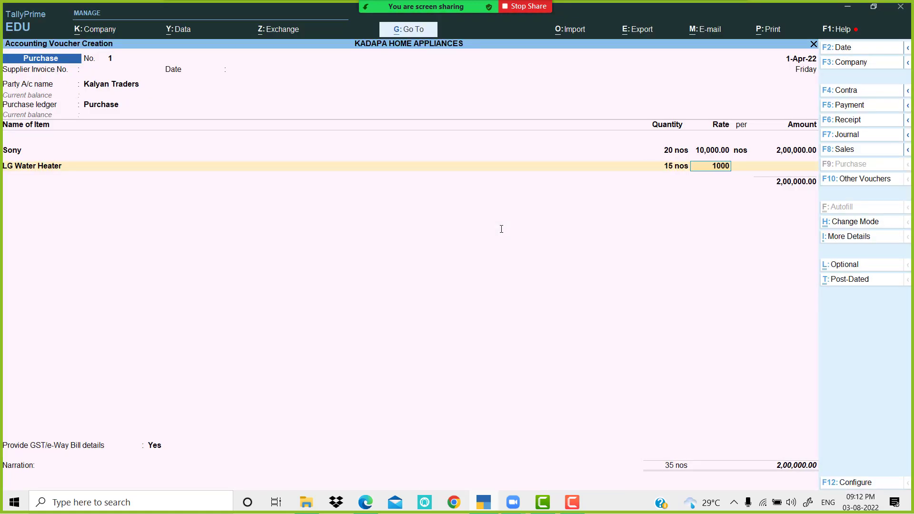
key(Return)
key(Return)
key(Return)
Step: Add LED Bulb: 25 nos at a rate of 1,500
key(alt+Tab)
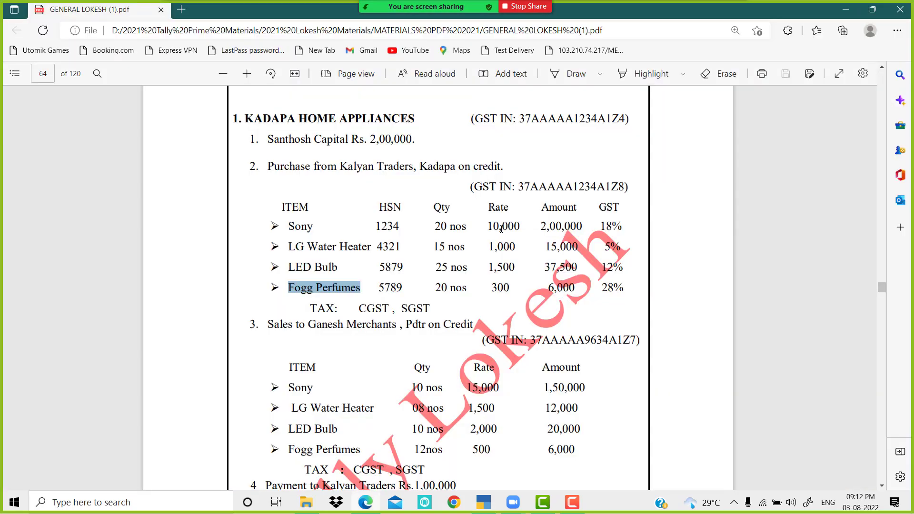
key(alt+Tab)
text(L)
key(Down)
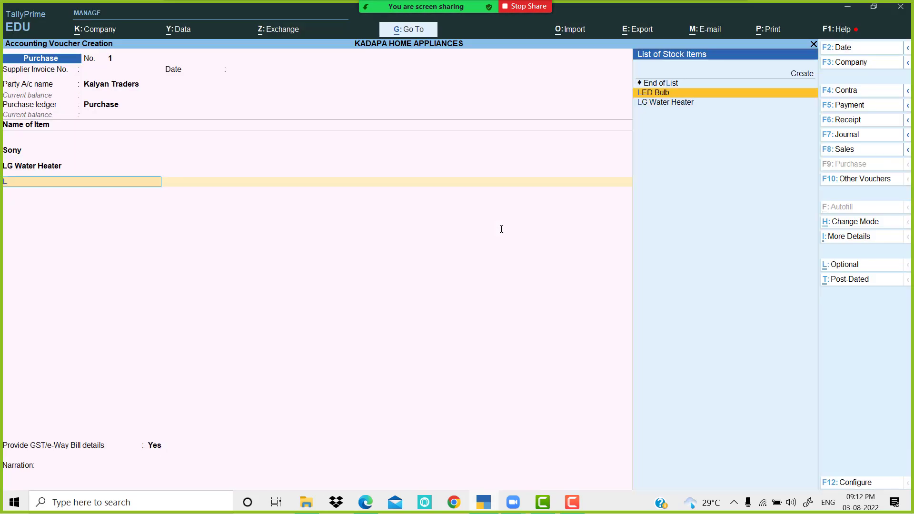
key(Down)
key(Up)
key(Return)
key(alt+Tab)
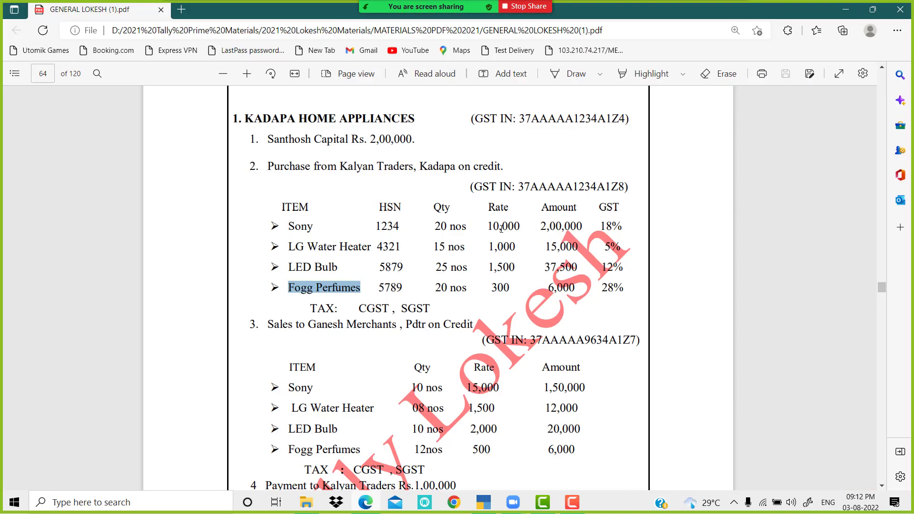
key(alt+Tab)
text(25)
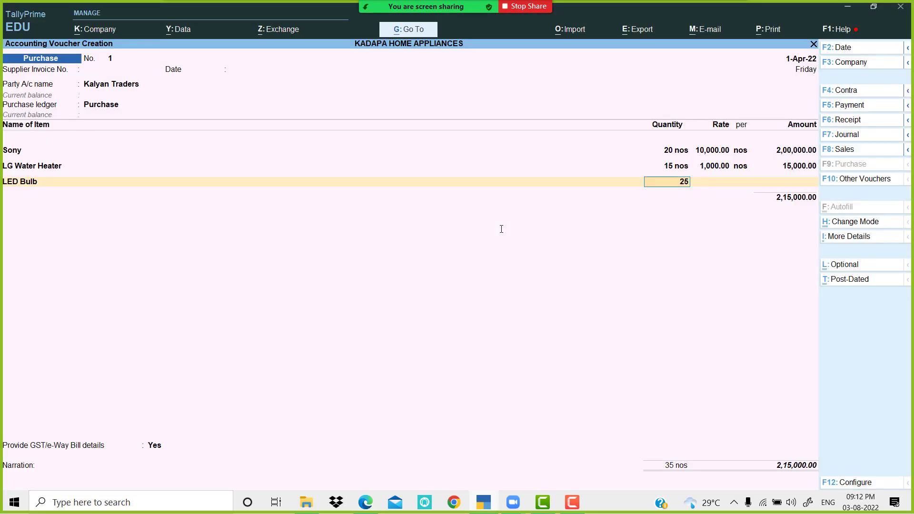
key(Return)
text(1500)
key(Return)
key(Return)
key(Return)
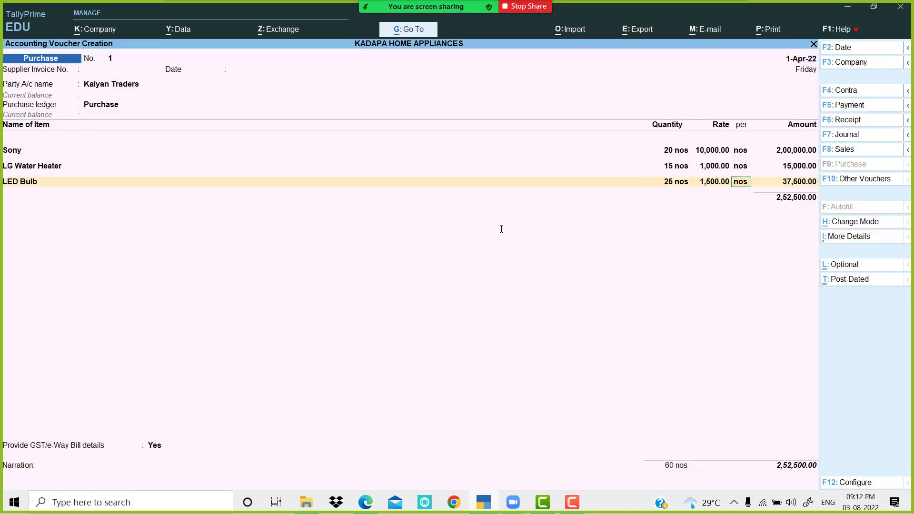
Step: Add Fogg Perfumes: 20 nos at 300, and end the item list
key(alt+Tab)
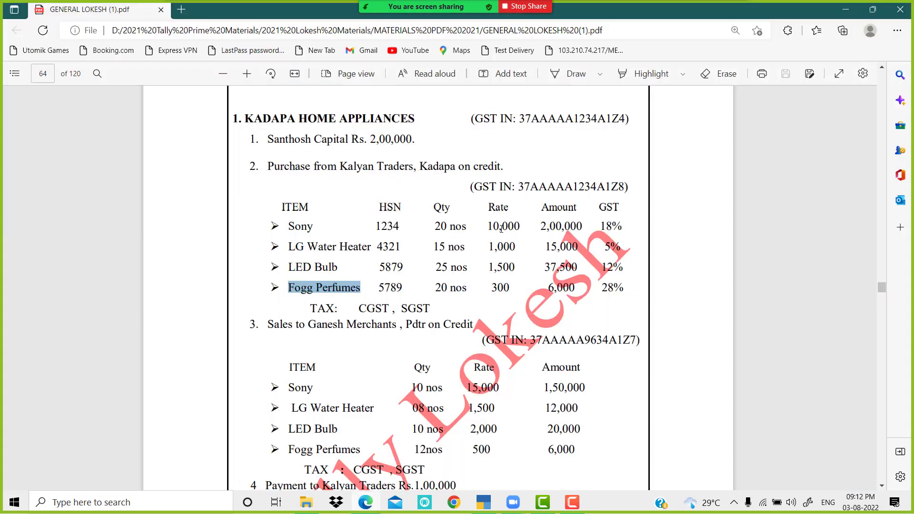
key(alt+Tab)
text(F)
key(Return)
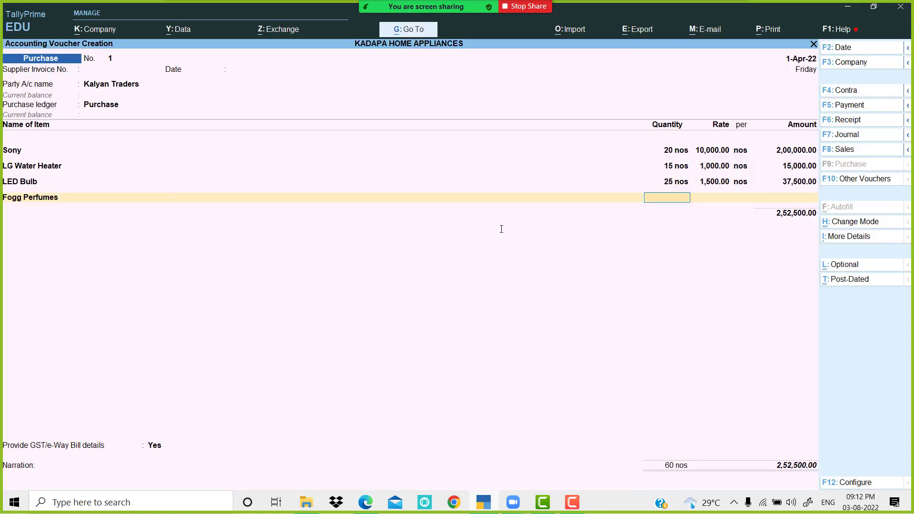
key(alt+Tab)
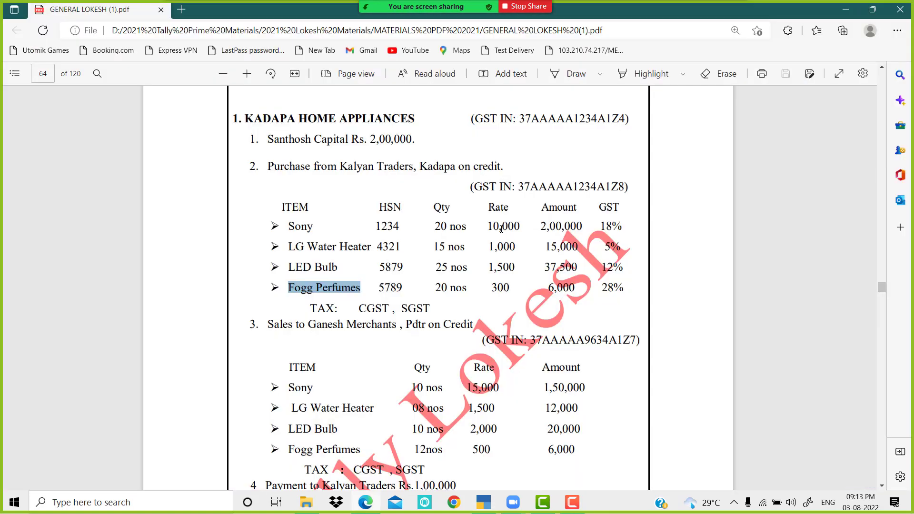
key(alt+Tab)
text(20)
key(Return)
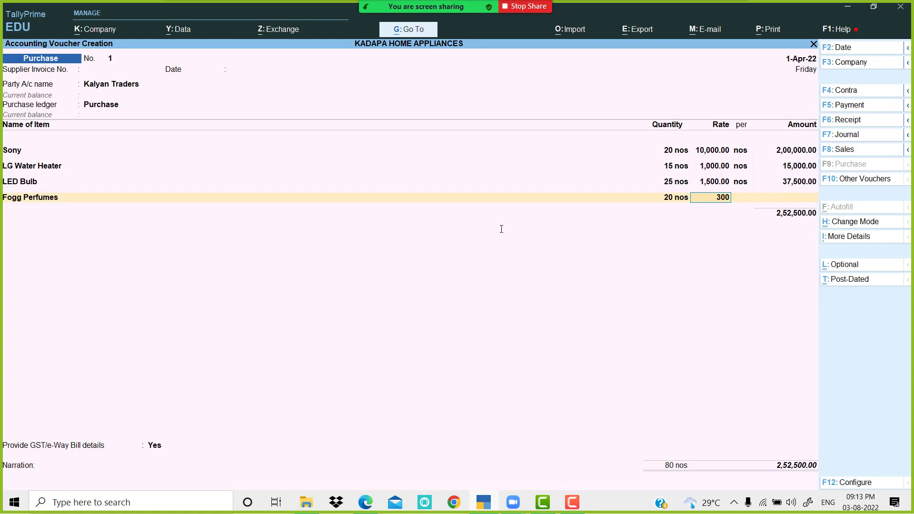
key(Return)
key(Return)
key(Return)
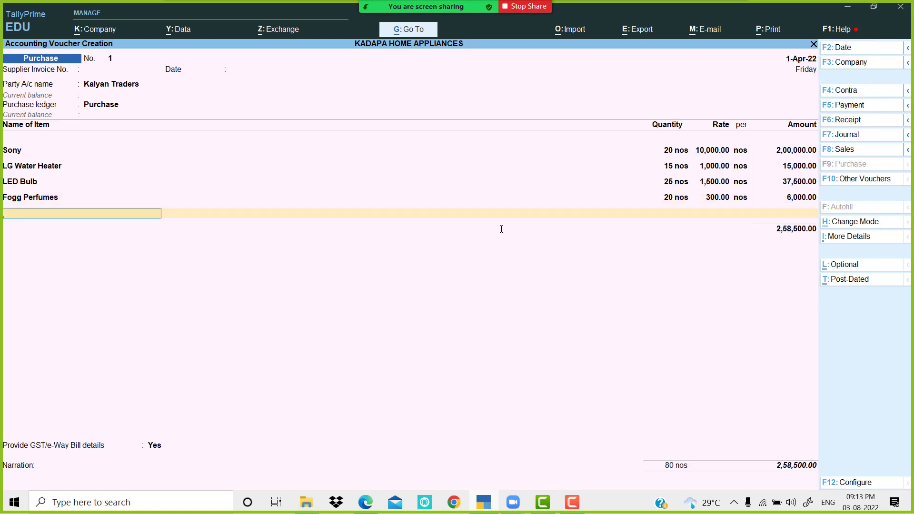
key(Return)
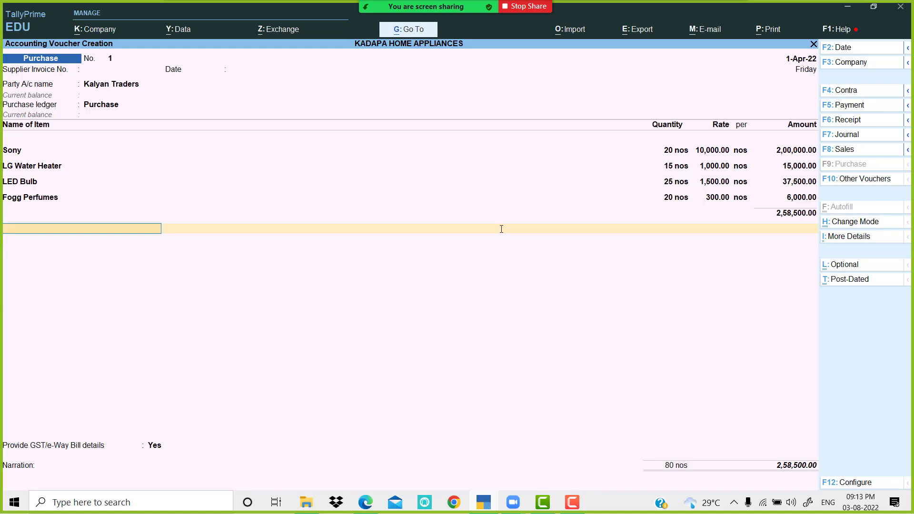
Step: Select the CGST and SGST ledgers, each auto-calculated at 21,465
text(CG)
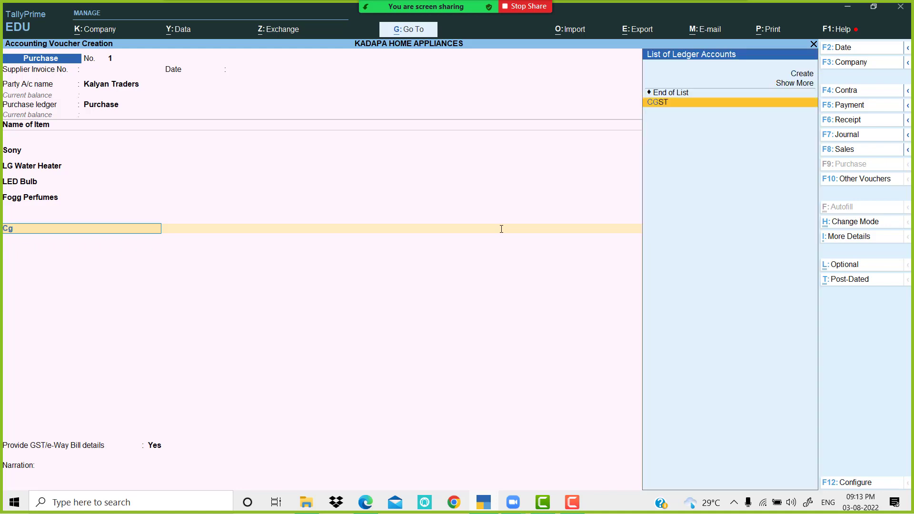
key(Return)
key(Return)
text(SG)
key(Return)
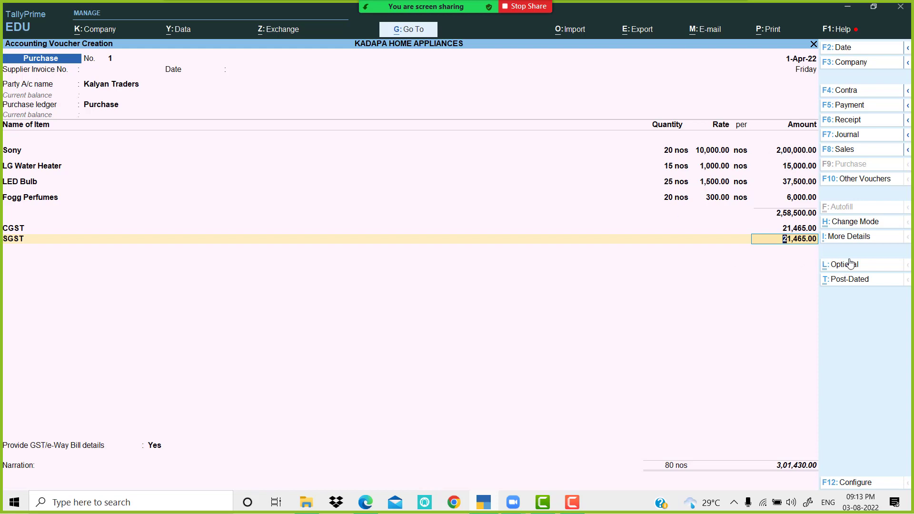
Step: Open GST - Tax Analysis from More Details, showing taxable 2,58,500 and 42,930 tax
click(857, 241)
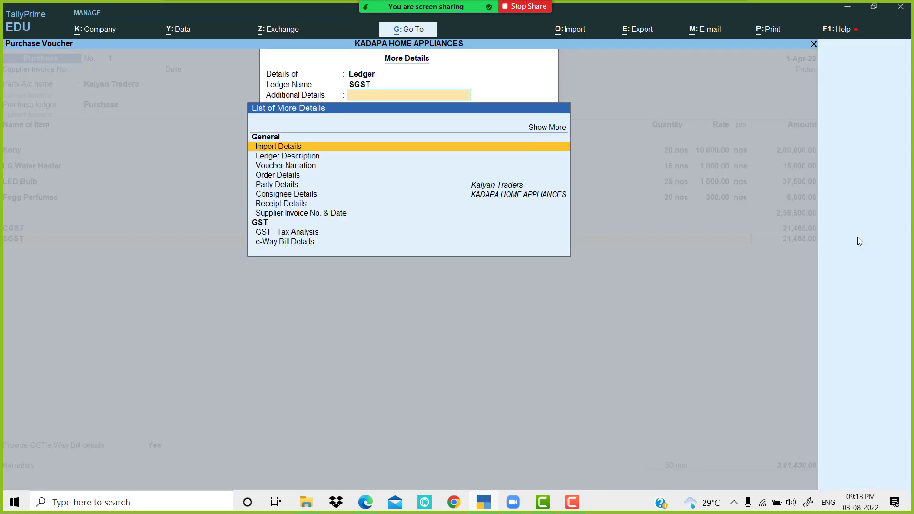
click(310, 232)
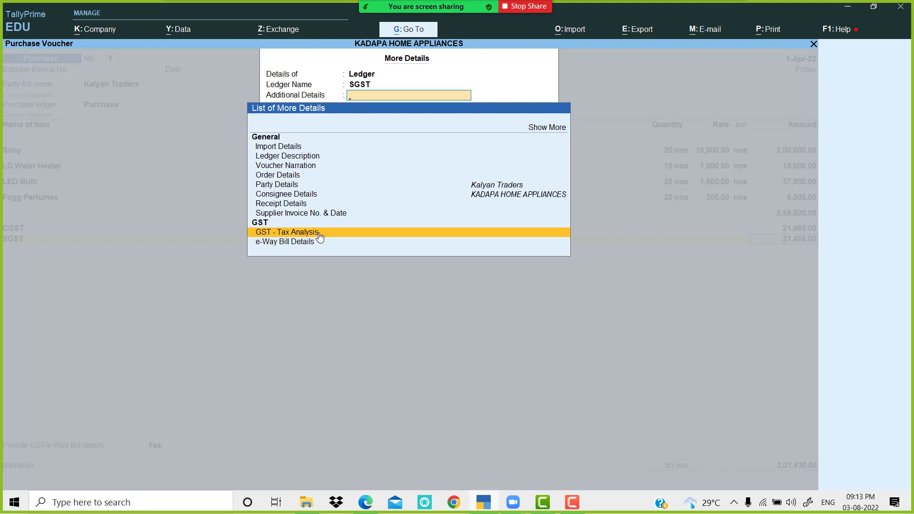
key(Escape)
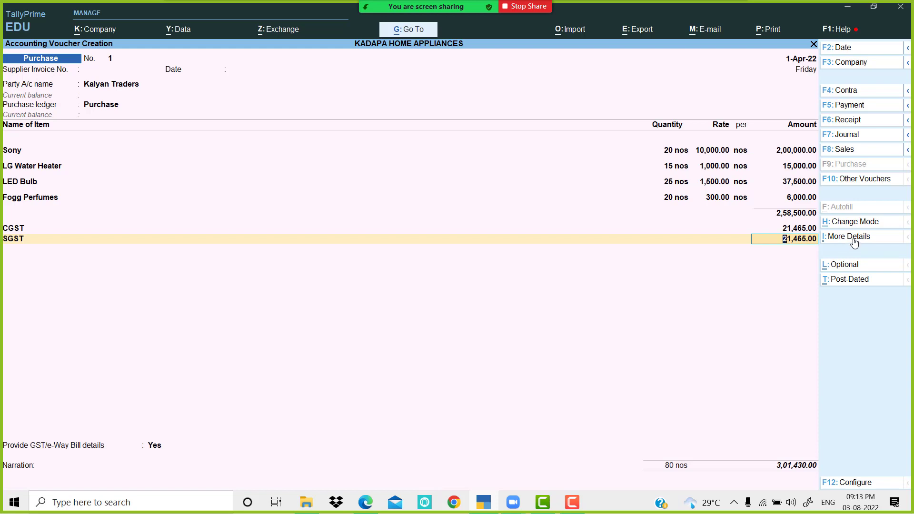
click(846, 264)
click(847, 266)
click(856, 243)
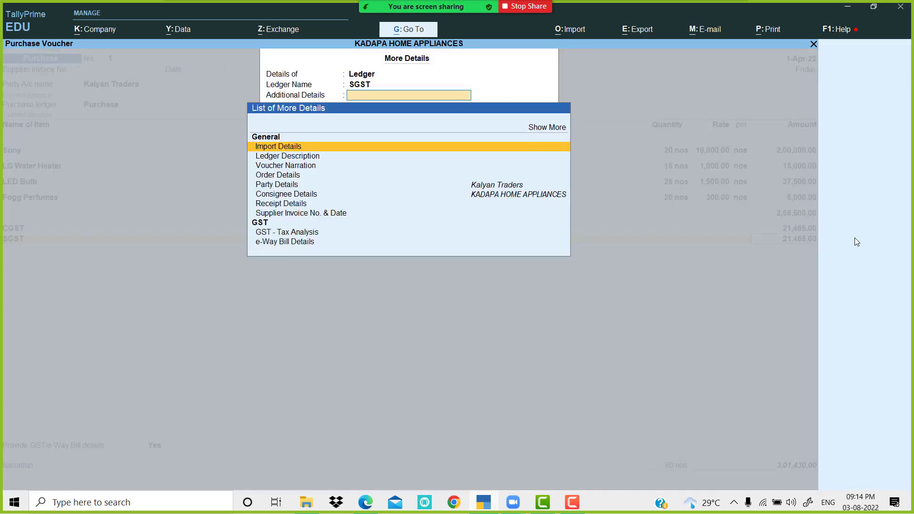
click(309, 233)
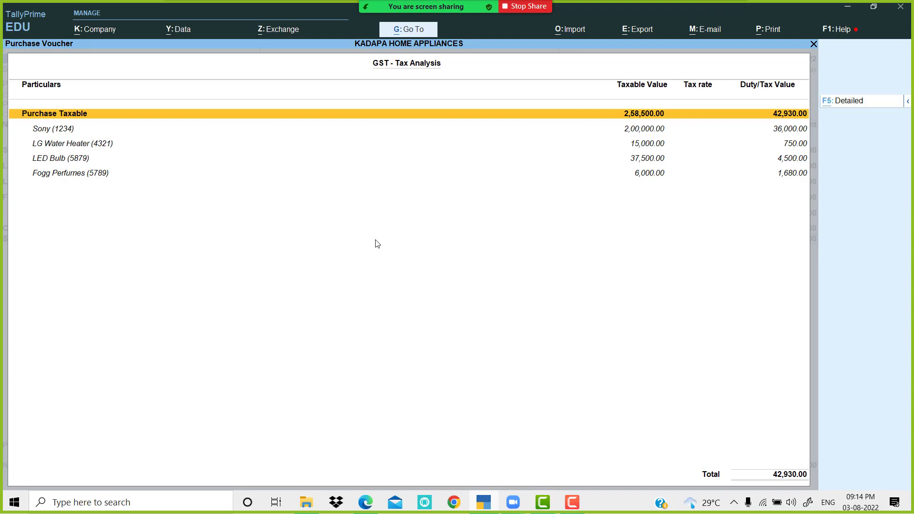
Step: Expand the tax analysis to item-wise central and state tax, then return to the voucher
key(alt+F5)
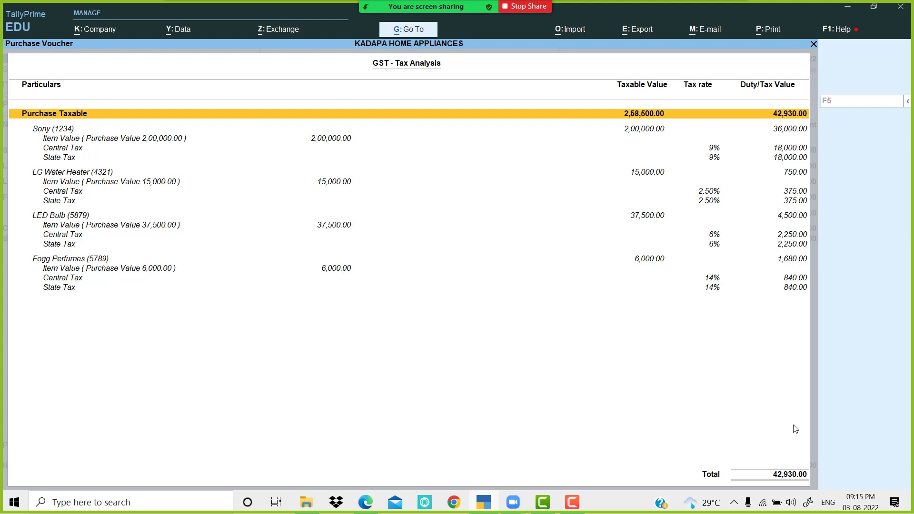
key(Escape)
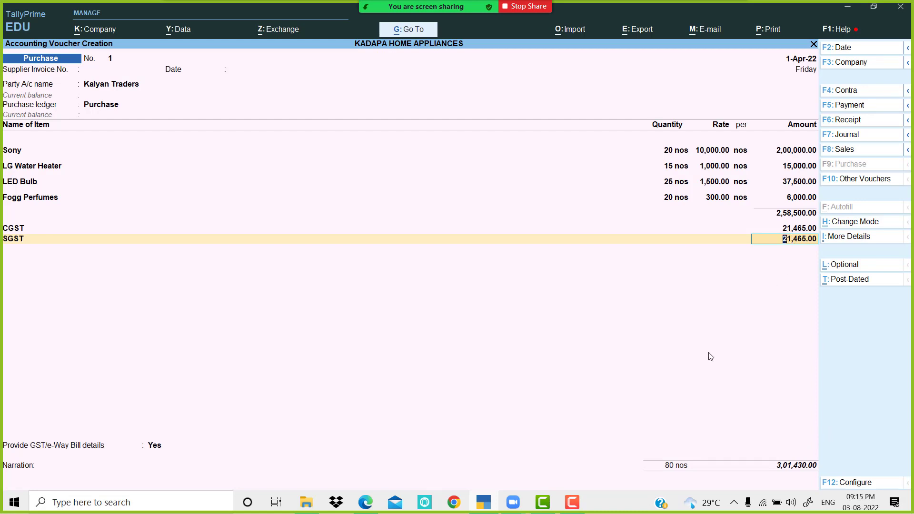
Step: Accept the SGST line, set GST/e-Way Bill details to No, and save the 3,01,430 purchase
key(Return)
key(Return)
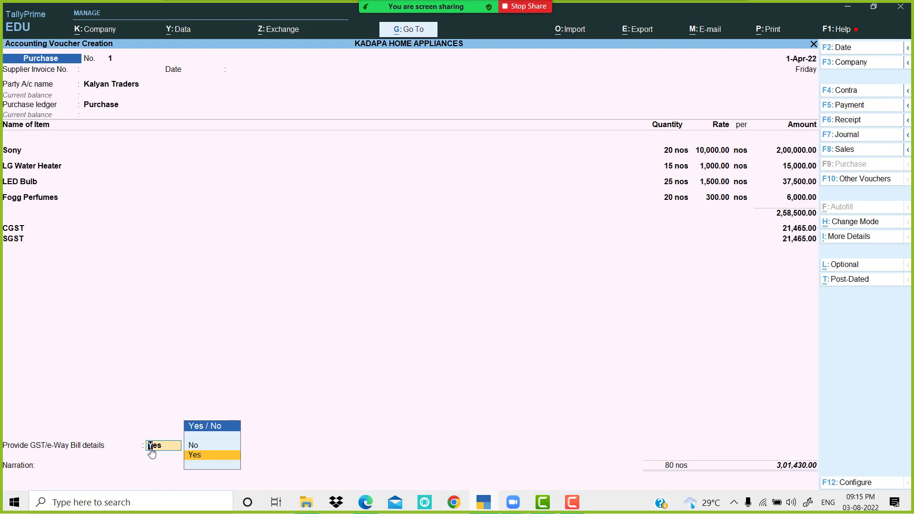
key(Up)
key(Return)
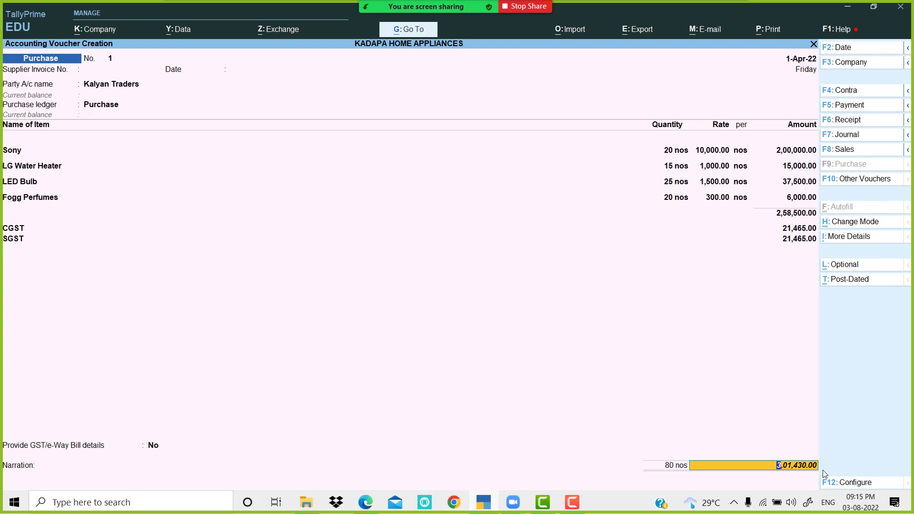
key(Return)
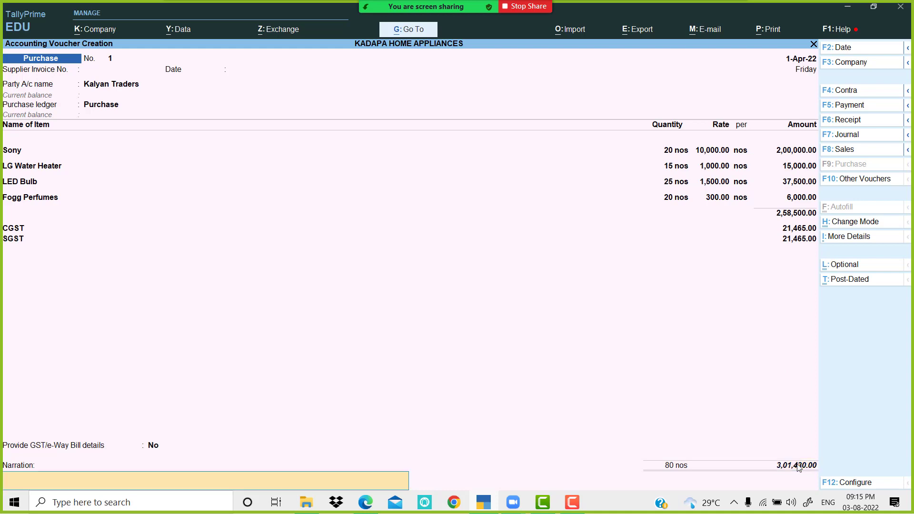
key(Return)
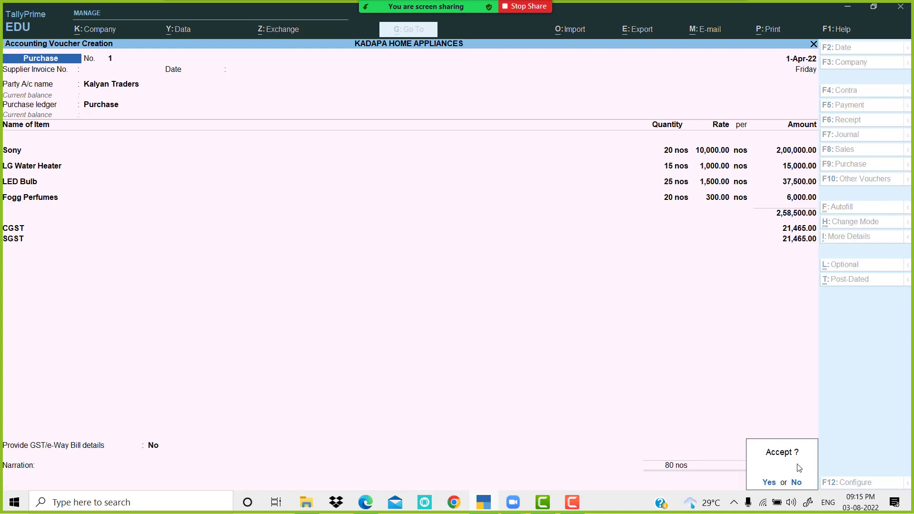
key(Return)
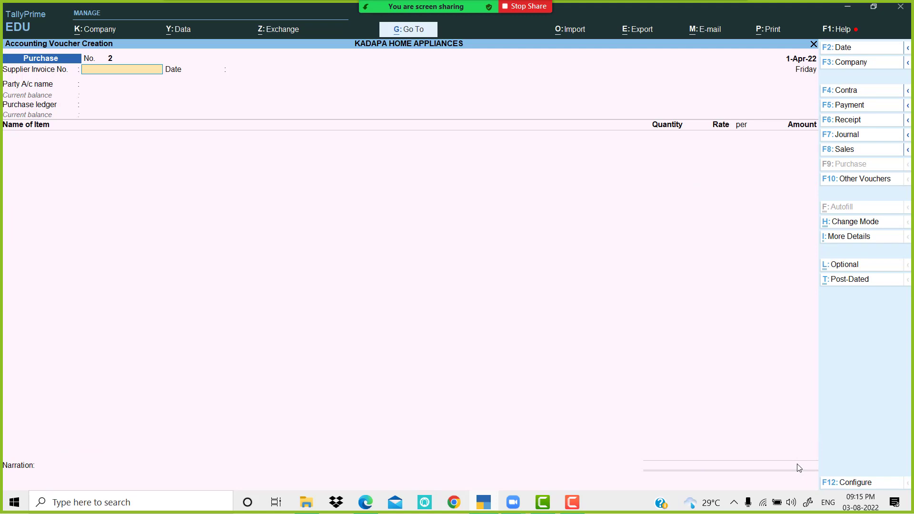
Step: Create a Sales voucher for party Ganesh Merchants with the Sales ledger, then view the exercise PDF
click(843, 149)
key(Down)
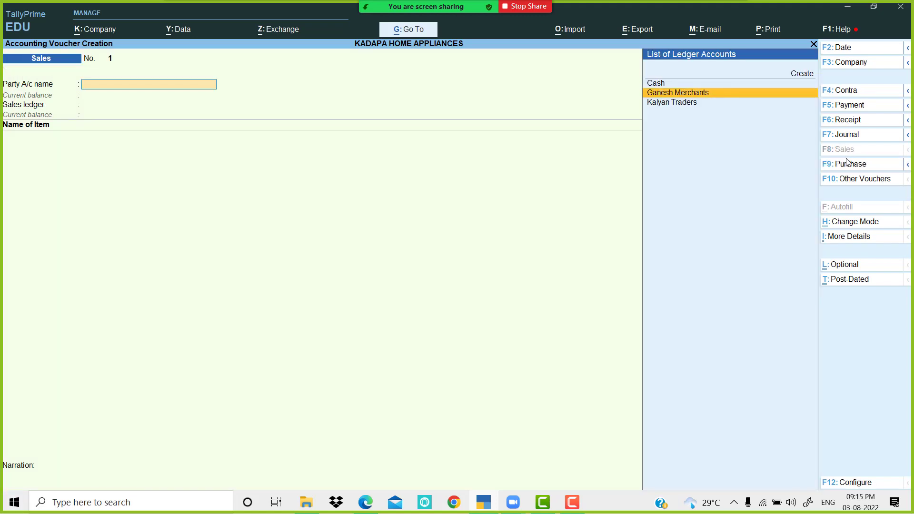
key(Return)
key(Return)
key(Return)
key(Return)
key(Return)
key(Return)
key(Return)
key(Return)
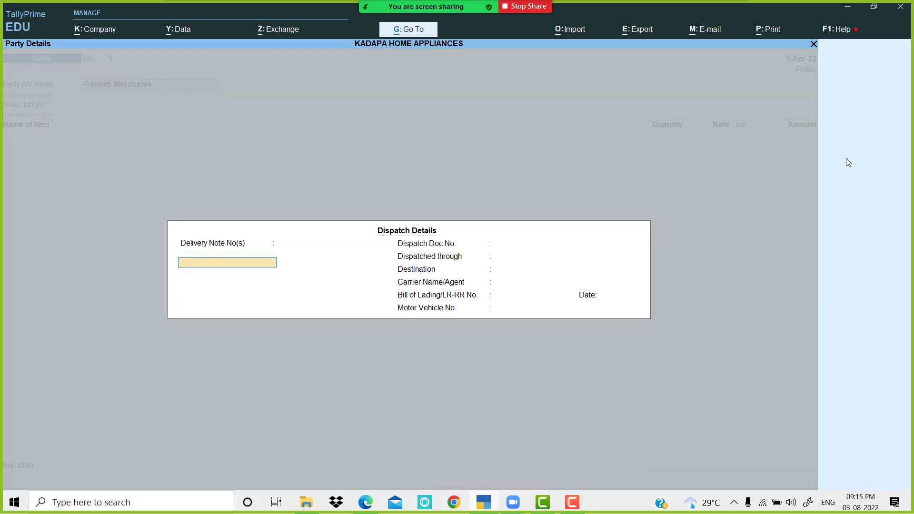
key(Return)
key(Return)
key(Return)
key(Return)
key(Return)
key(Return)
key(Return)
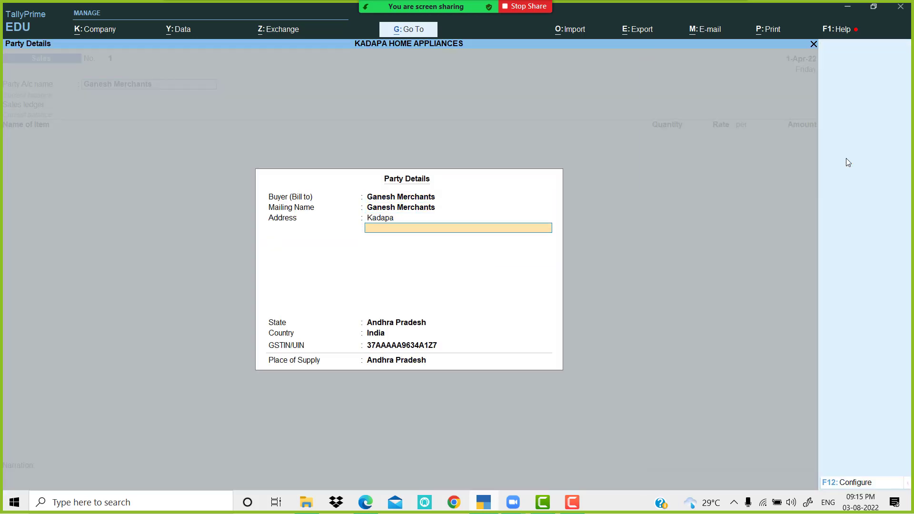
key(Return)
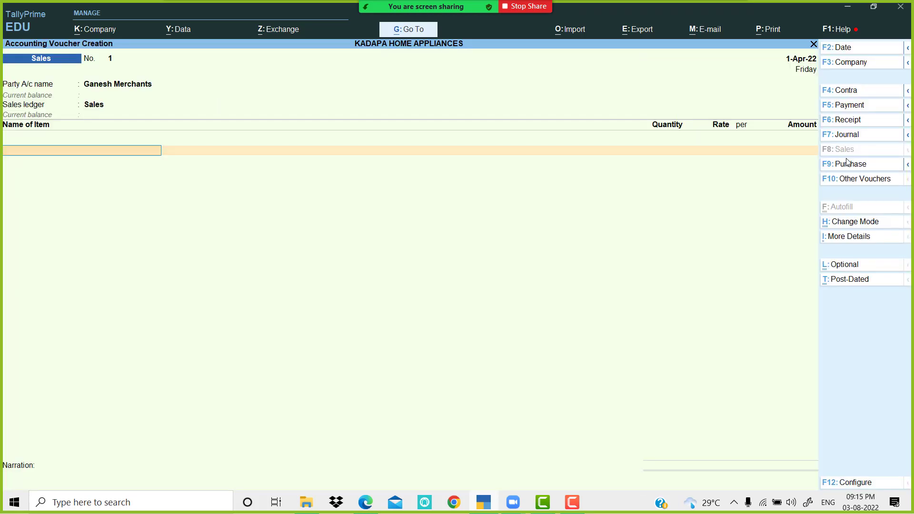
click(484, 502)
scroll(437, 323, down, 5)
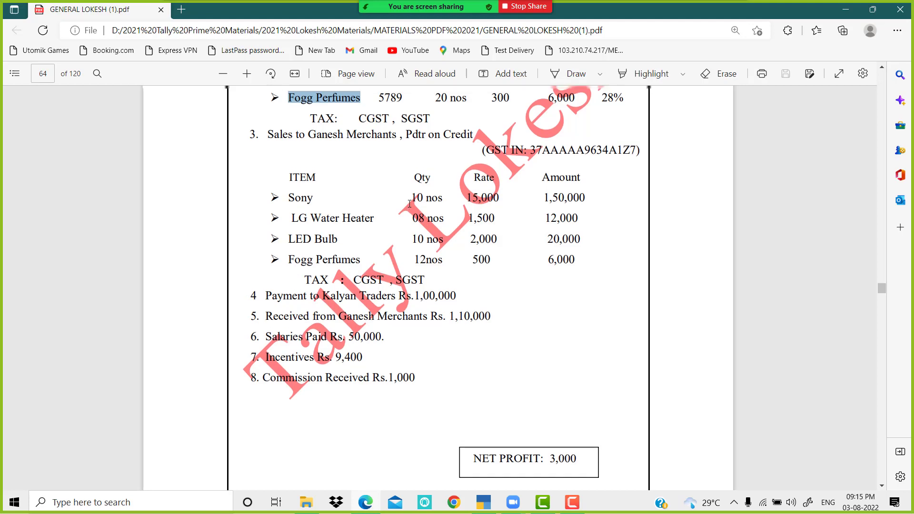
Step: Scroll the PDF to the sales table, then return to the sales voucher
scroll(414, 195, up, 3)
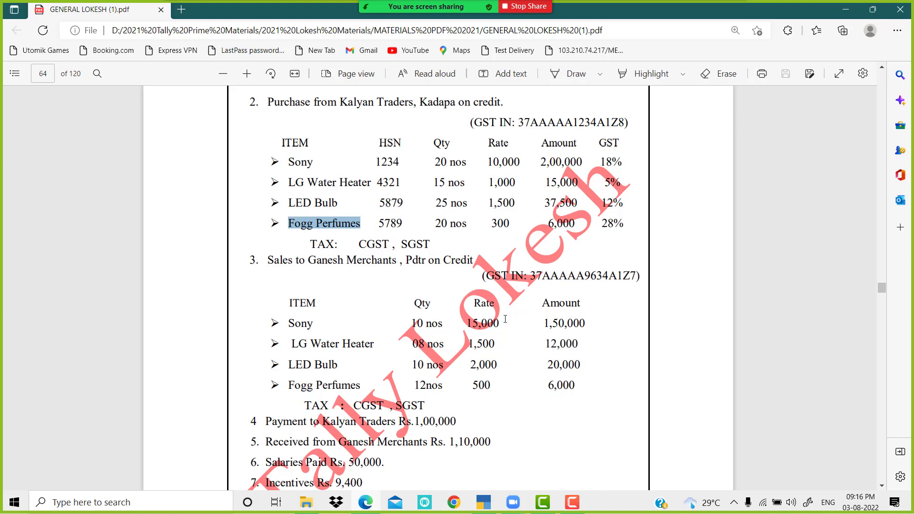
click(482, 505)
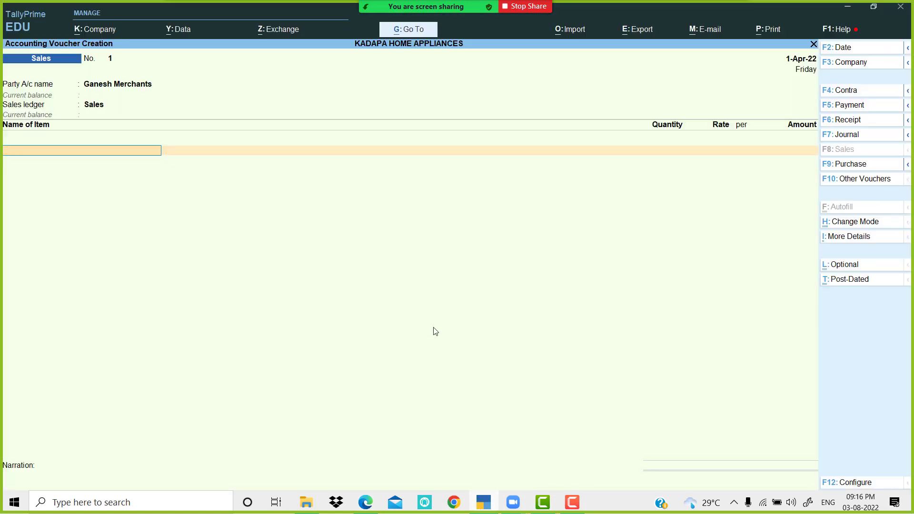
Step: Add Sony: 10 nos at a rate of 15,000
text(S)
key(Return)
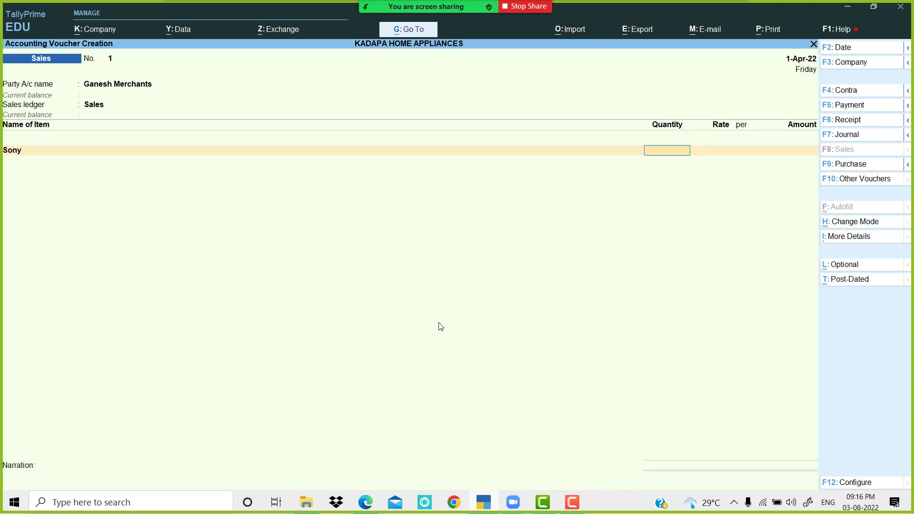
key(Return)
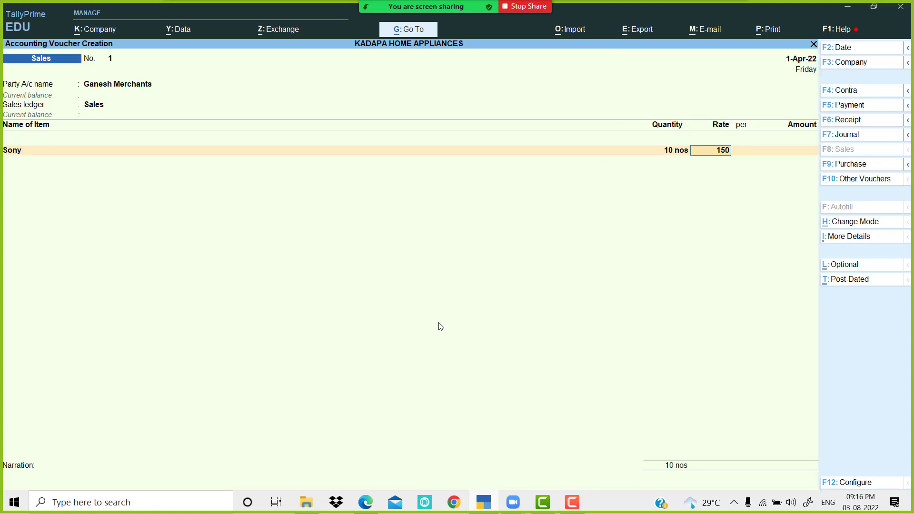
text(15000)
key(Return)
key(Return)
key(Return)
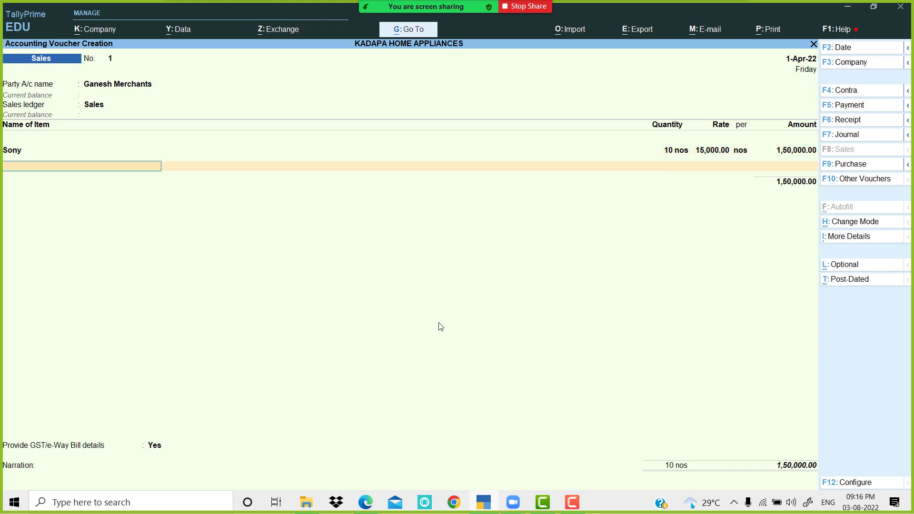
Step: Add LG Water Heater: 8 nos at a rate of 1,500
key(alt+Tab)
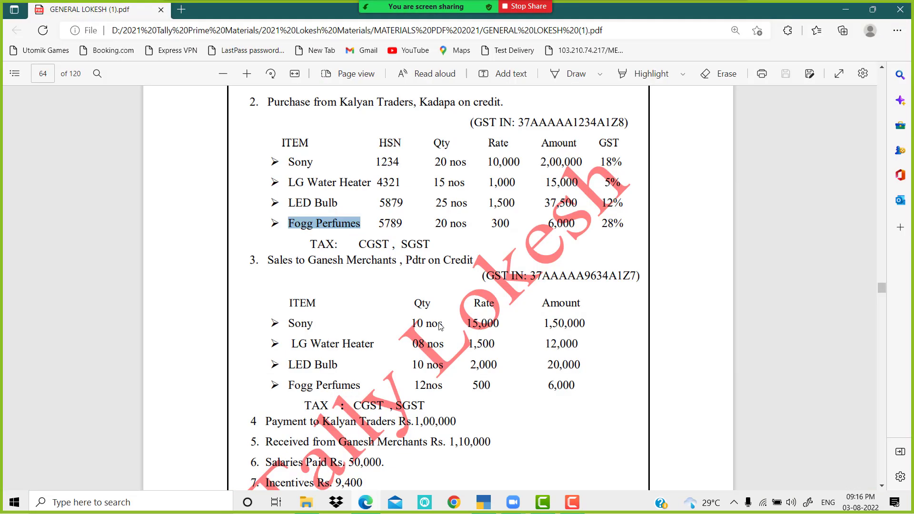
key(alt+Tab)
text(L)
key(Down)
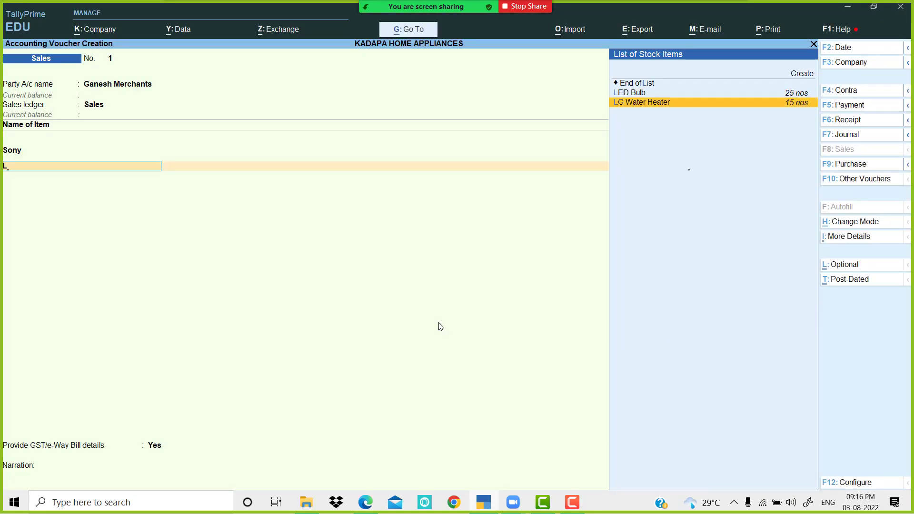
key(Return)
key(alt+Tab)
key(alt+Tab)
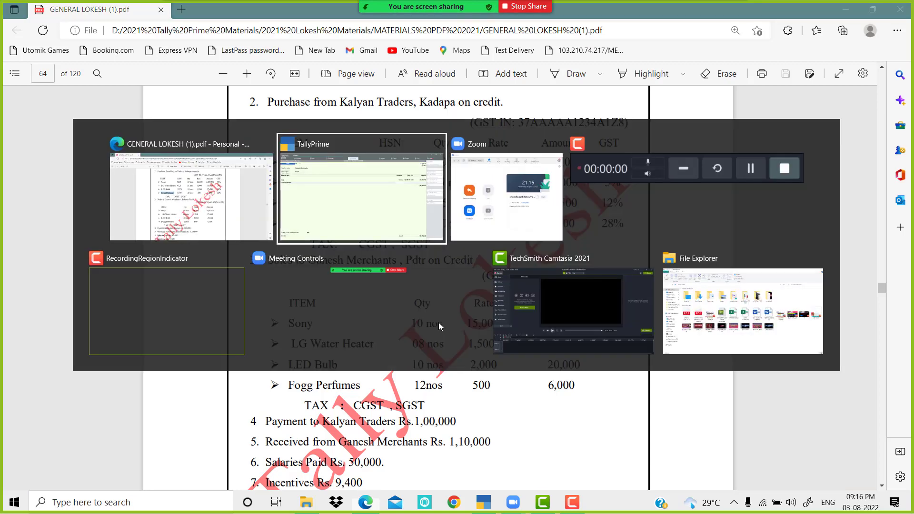
text(8)
key(Return)
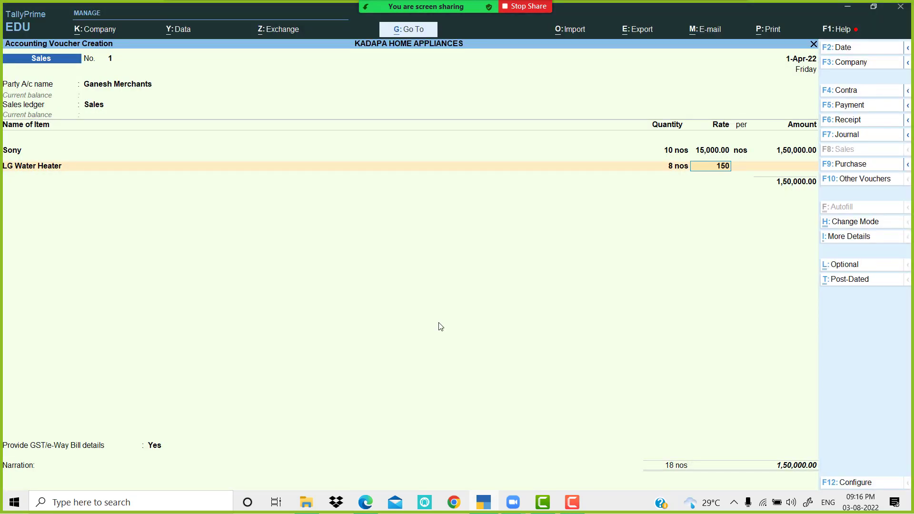
key(Return)
key(Return)
Step: Add LED Bulb: 10 nos at 2,000, amounting to 20,000
key(alt+Tab)
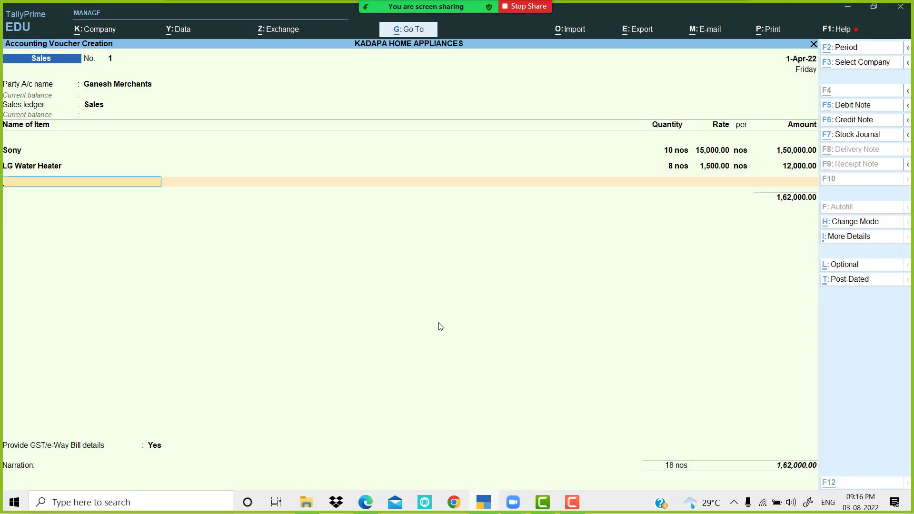
key(alt+Tab)
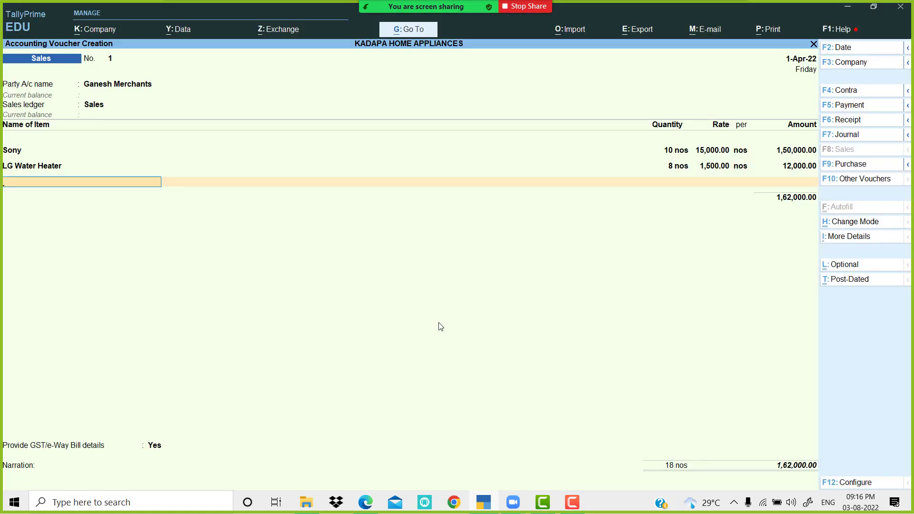
key(Down)
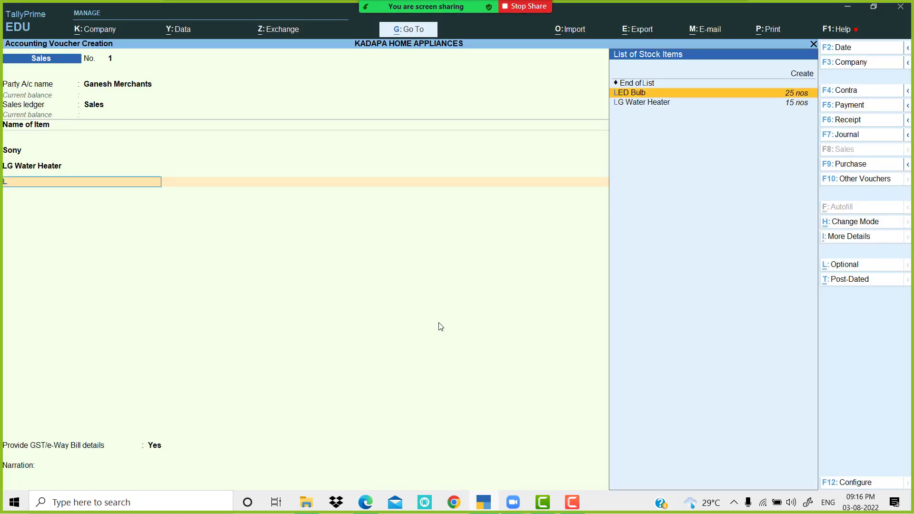
key(Return)
key(alt+Tab)
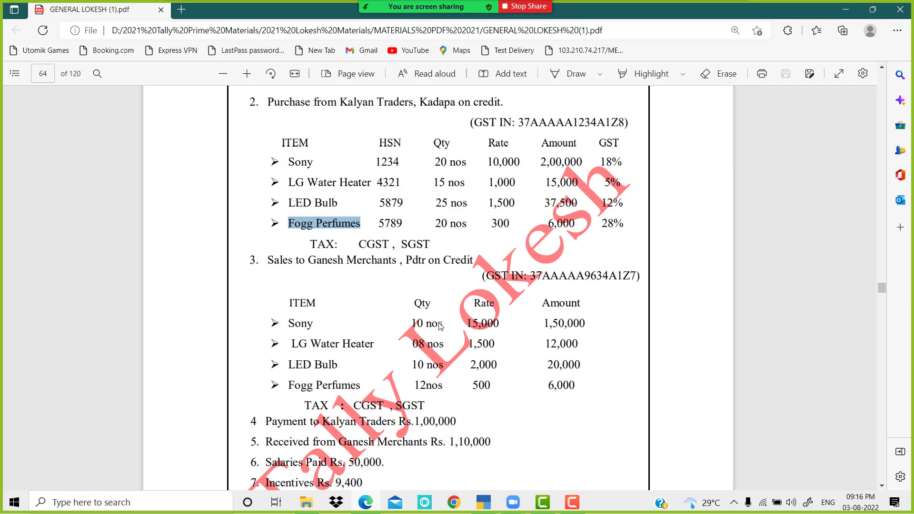
key(alt+Tab)
text(10)
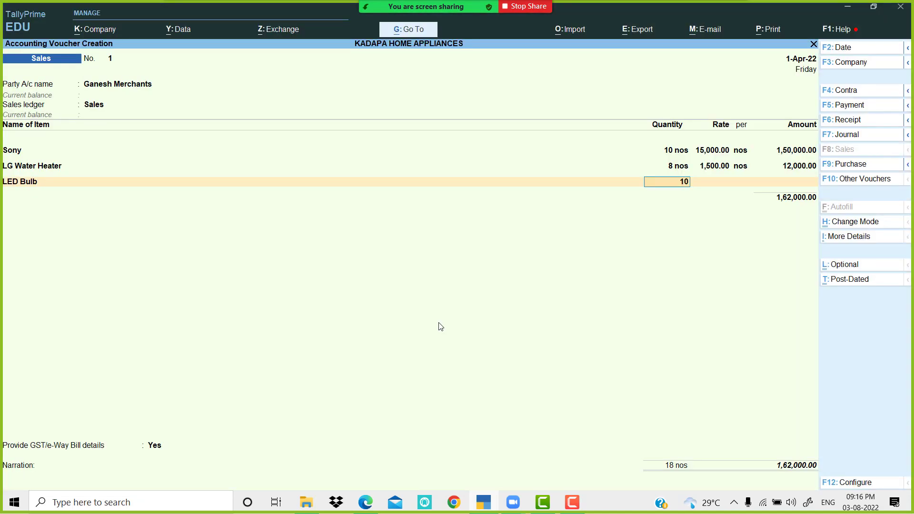
key(Return)
text(2000)
key(Return)
key(Return)
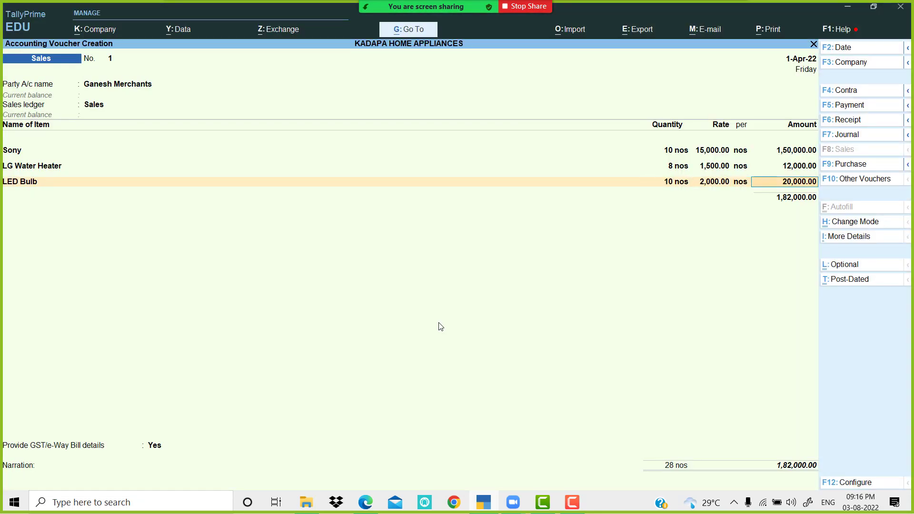
key(Return)
Step: Add Fogg Perfumes: 12 nos at 500, and end the item lines
key(alt+Tab)
key(alt+Tab)
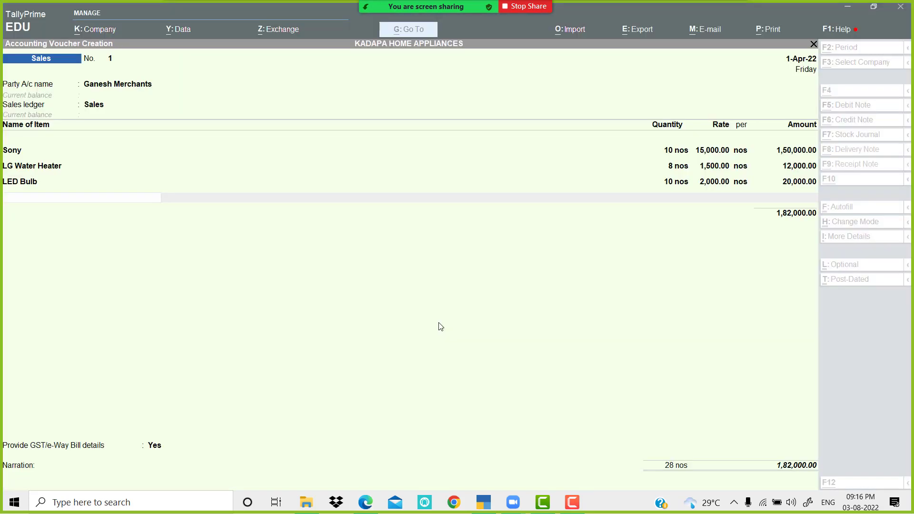
text(f)
key(Return)
key(alt+Tab)
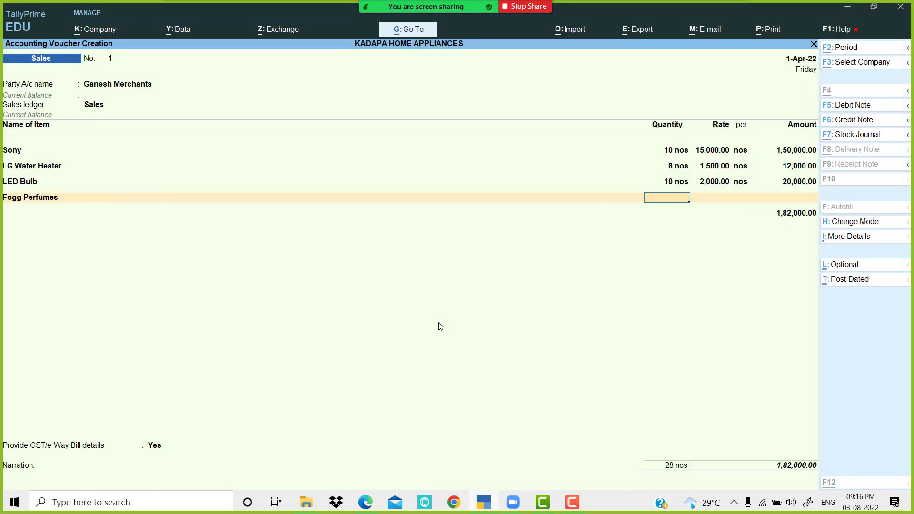
key(alt+Tab)
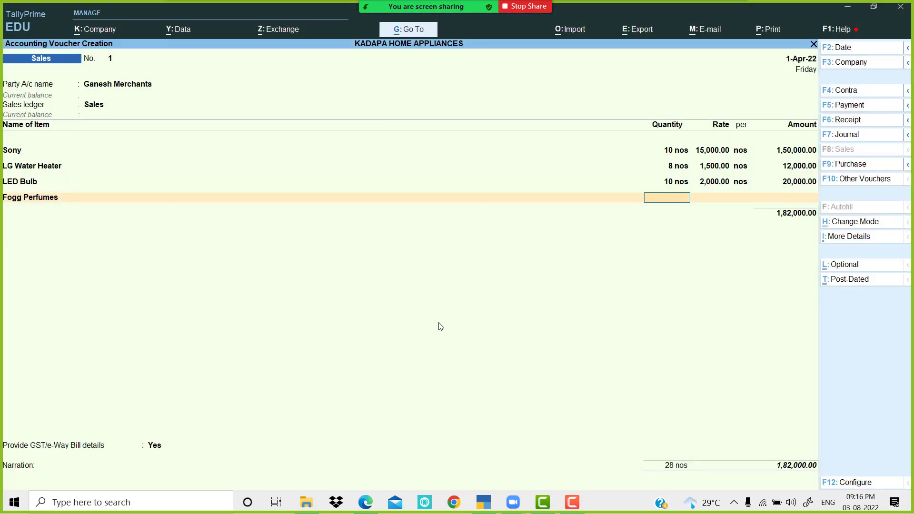
text(12)
key(Return)
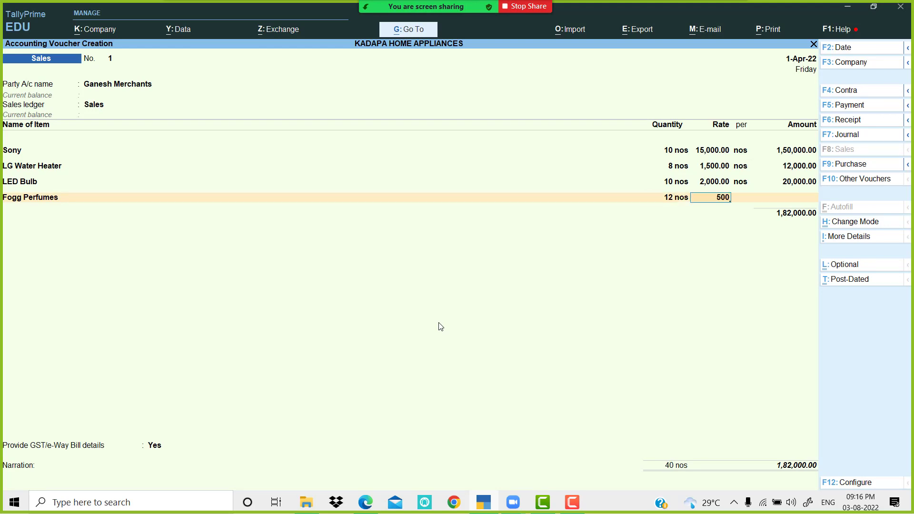
text(500)
key(Return)
key(Return)
key(Return)
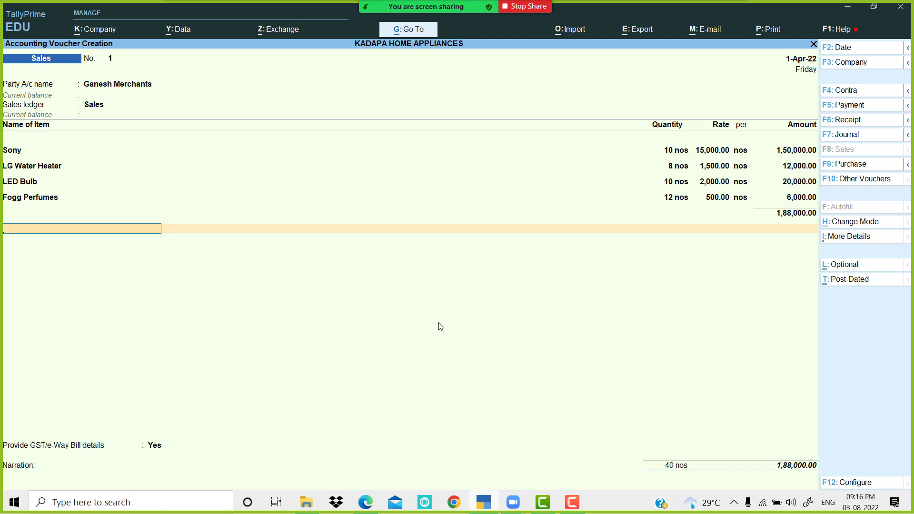
key(BackSpace)
key(Return)
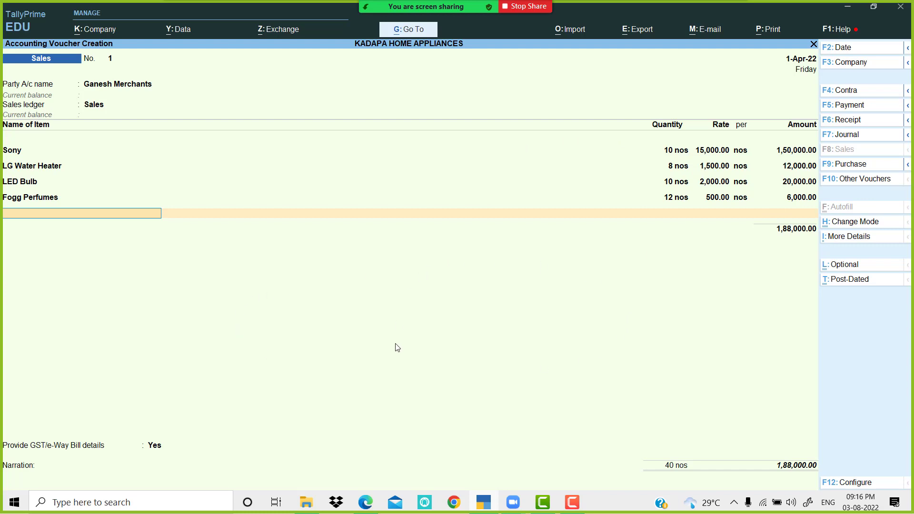
key(Return)
Step: Add the CGST and SGST tax ledgers, 15,840.00 each, below the sales items
text(C)
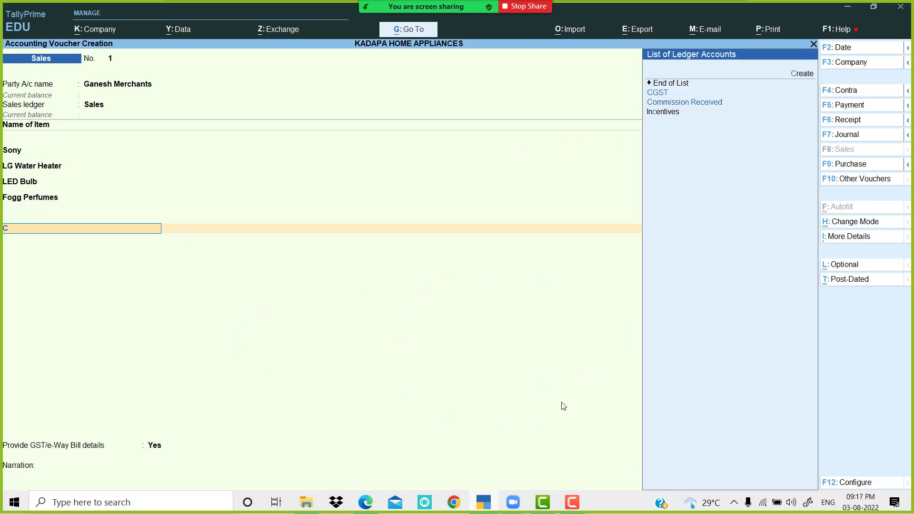
key(Return)
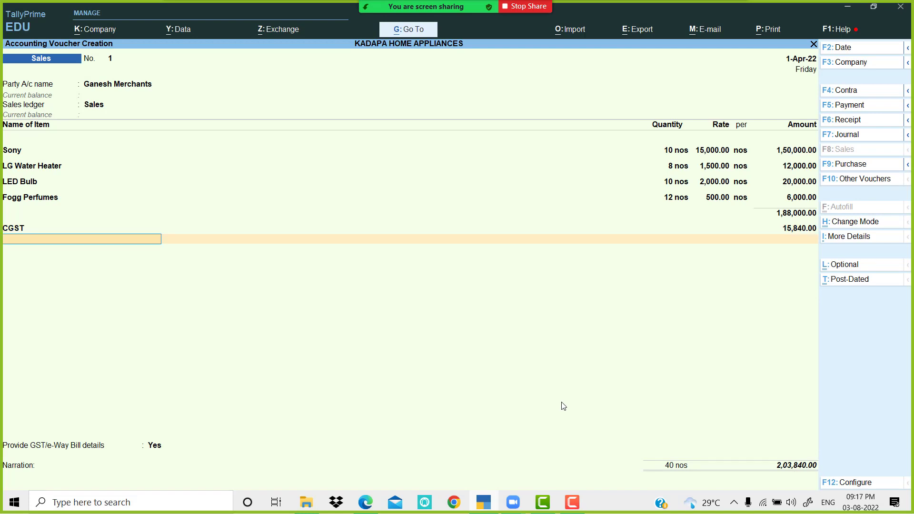
text(SG)
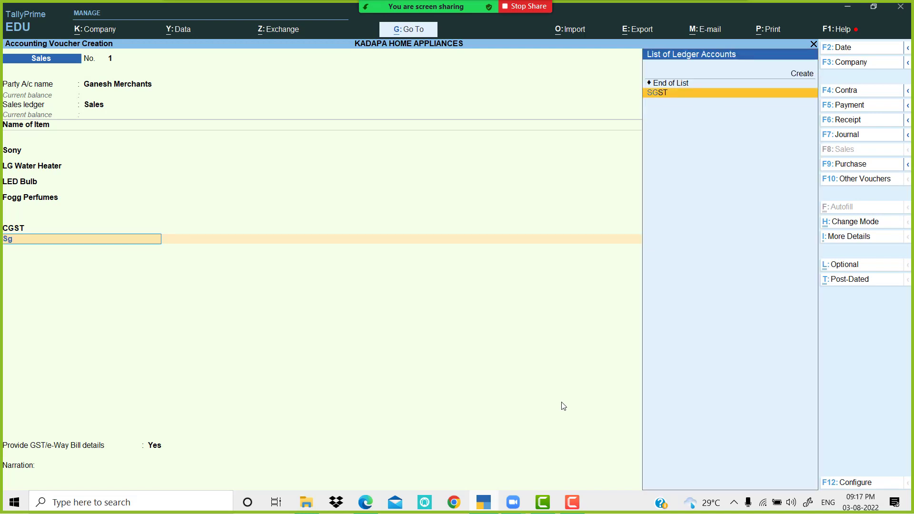
key(Return)
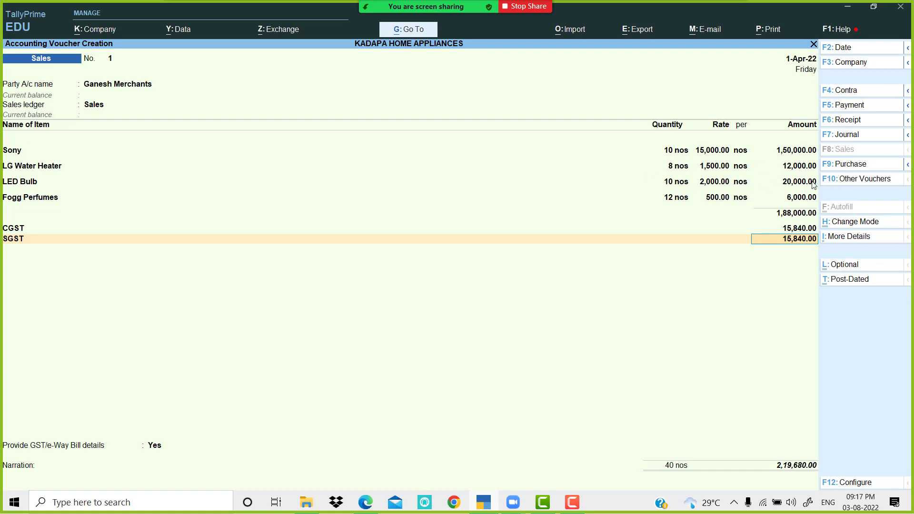
Step: Open GST - Tax Analysis from the voucher's More Details list
click(856, 237)
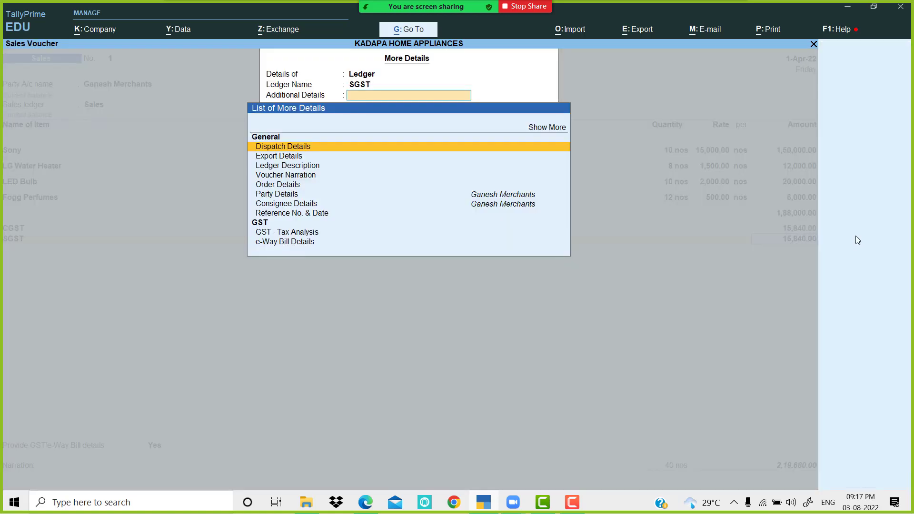
key(Down)
key(Down)
key(Down)
key(Down)
key(Down)
key(Down)
key(Down)
key(Down)
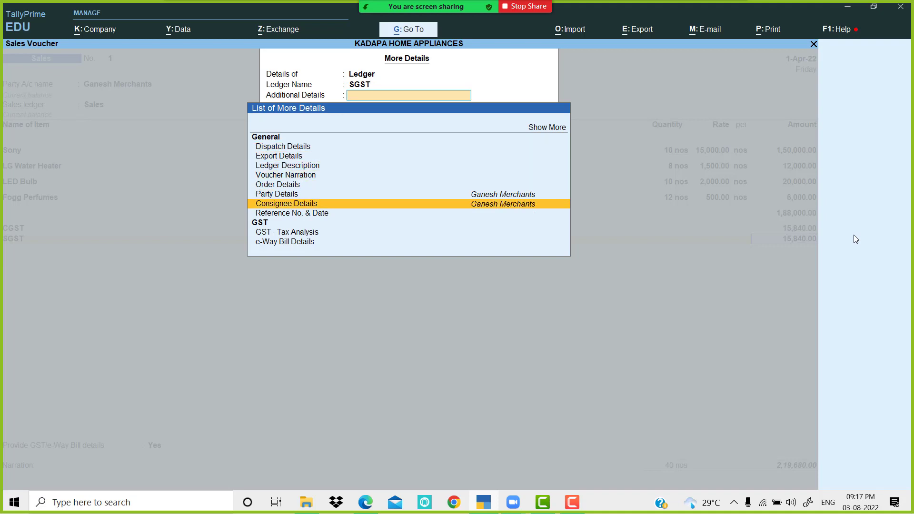
key(Down)
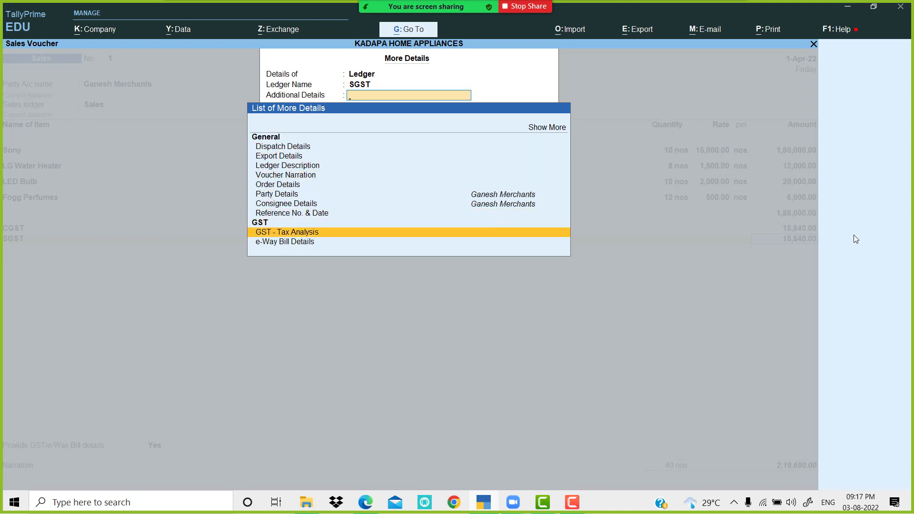
key(Return)
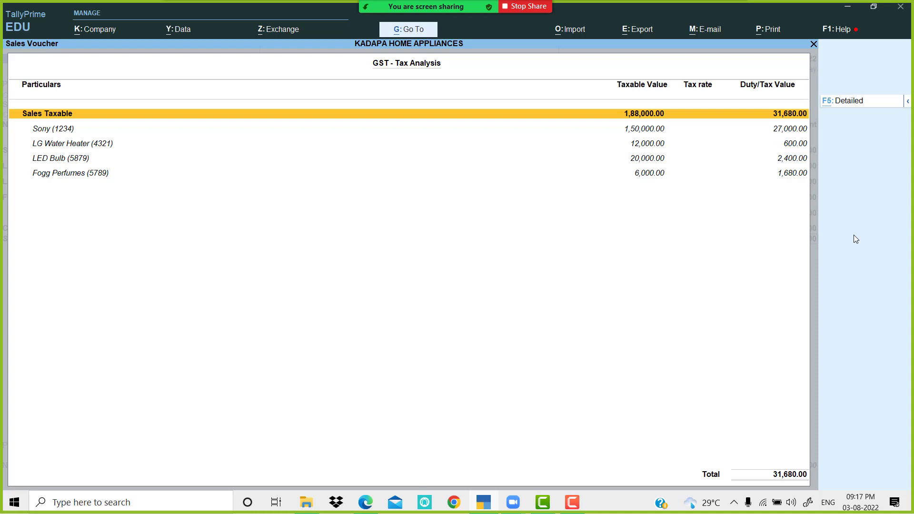
Step: View the item-wise Detailed GST analysis (1,88,000 taxable, 31,680 tax), then return to the voucher
key(F5)
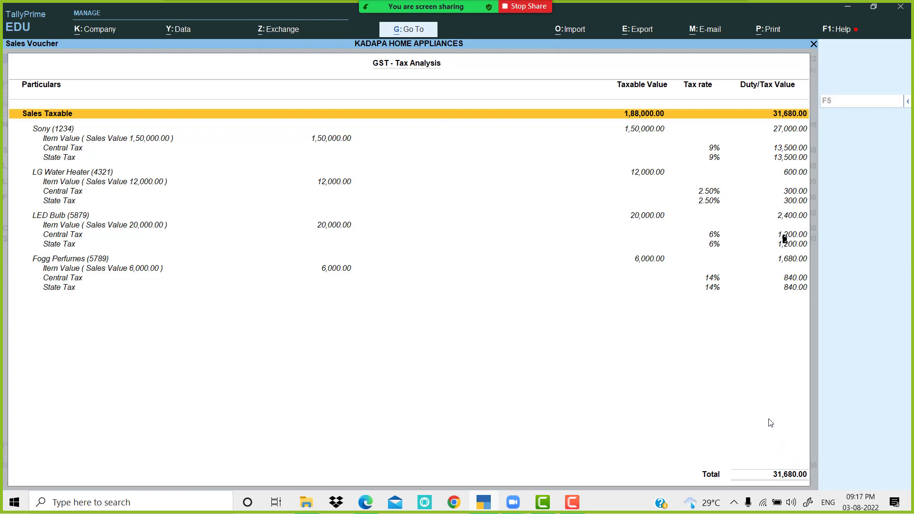
key(Escape)
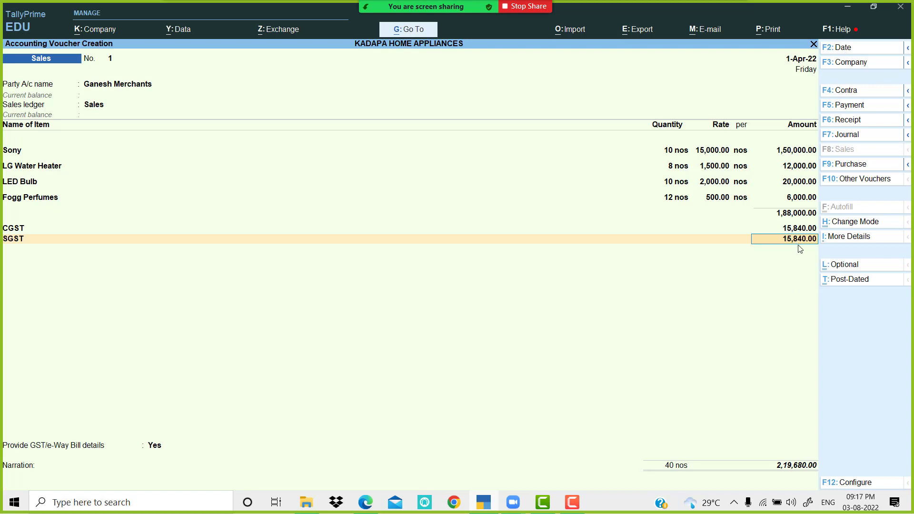
Step: Accept the 15,840 SGST line and save the 2,19,680 voucher with GST/e-Way Bill details set to No
key(Return)
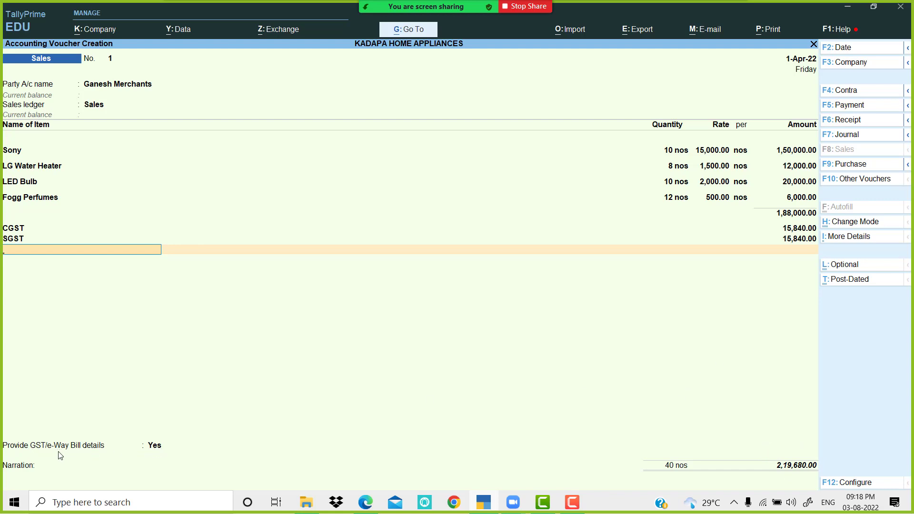
click(155, 446)
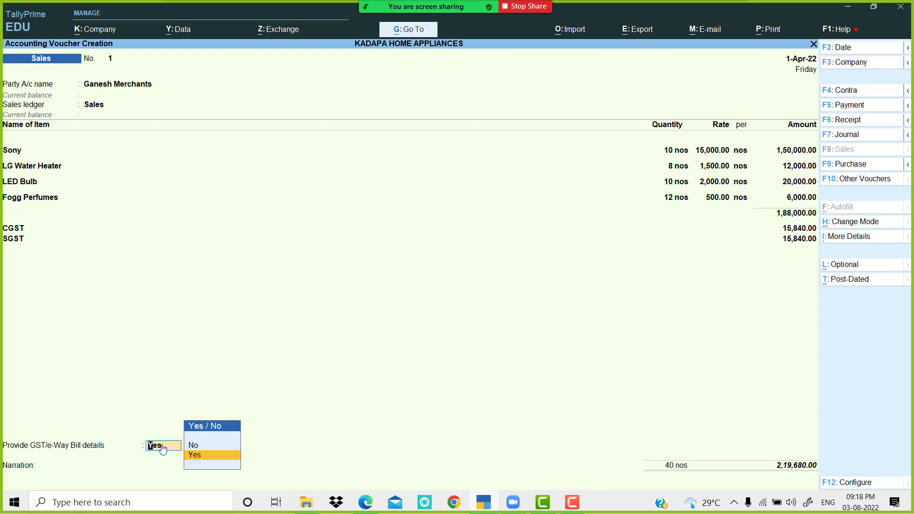
key(Return)
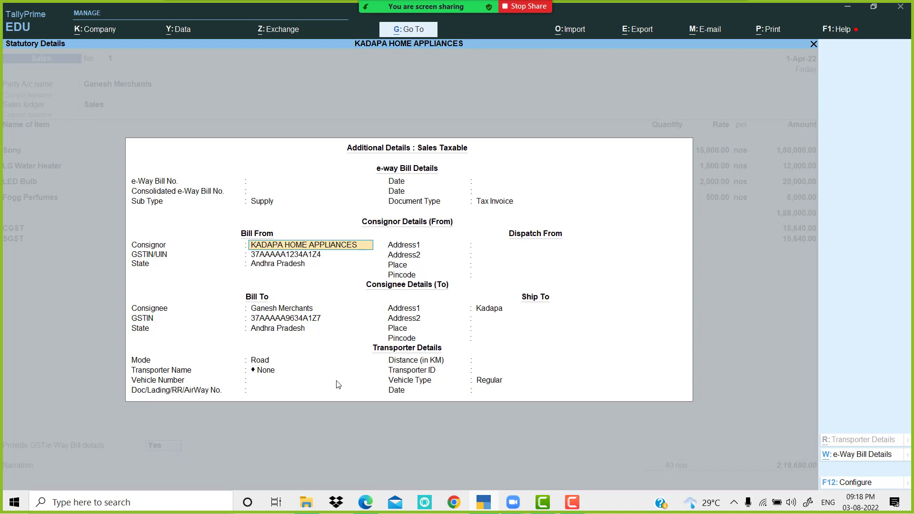
key(Escape)
key(Escape)
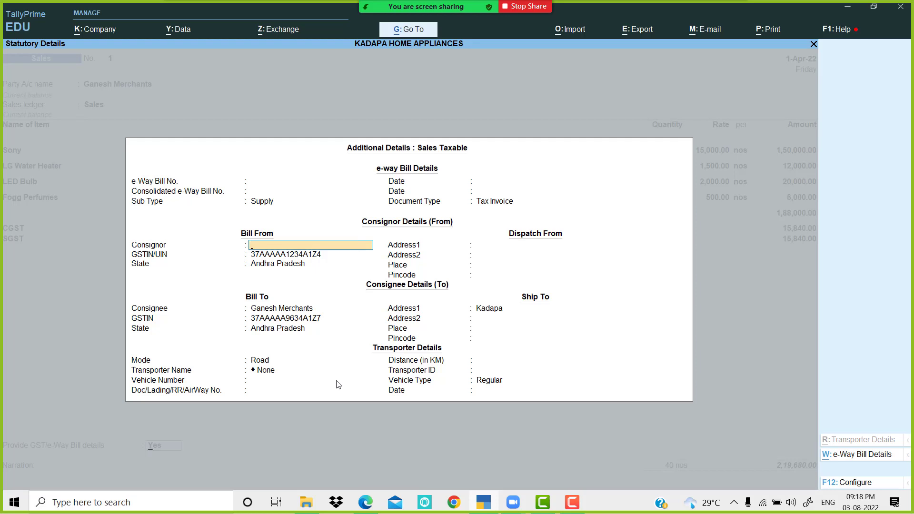
key(Up)
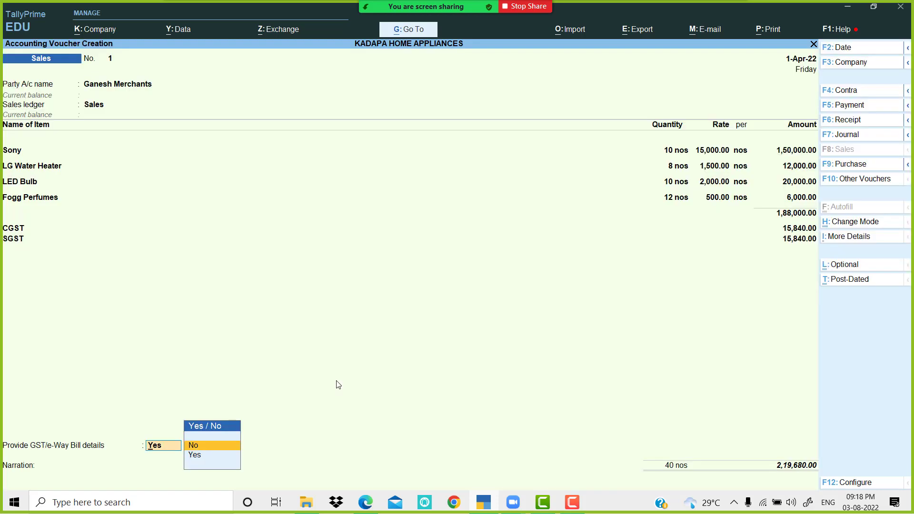
key(Return)
key(Return)
key(Return)
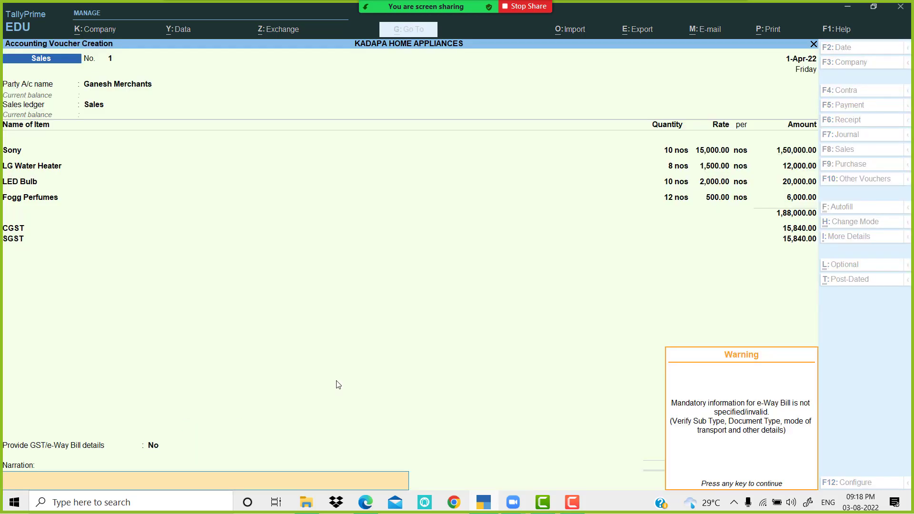
key(Return)
key(Return)
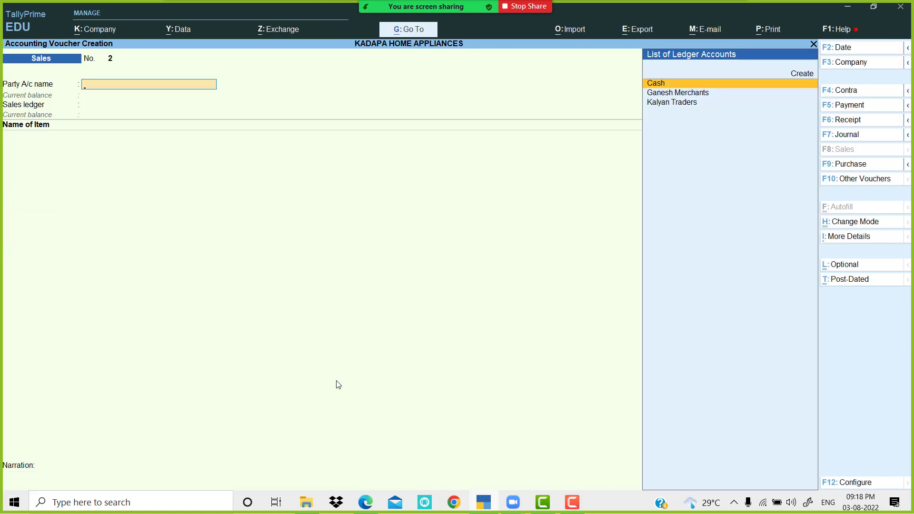
Step: Read the next transaction in the exercise PDF, then go back to TallyPrime
click(371, 504)
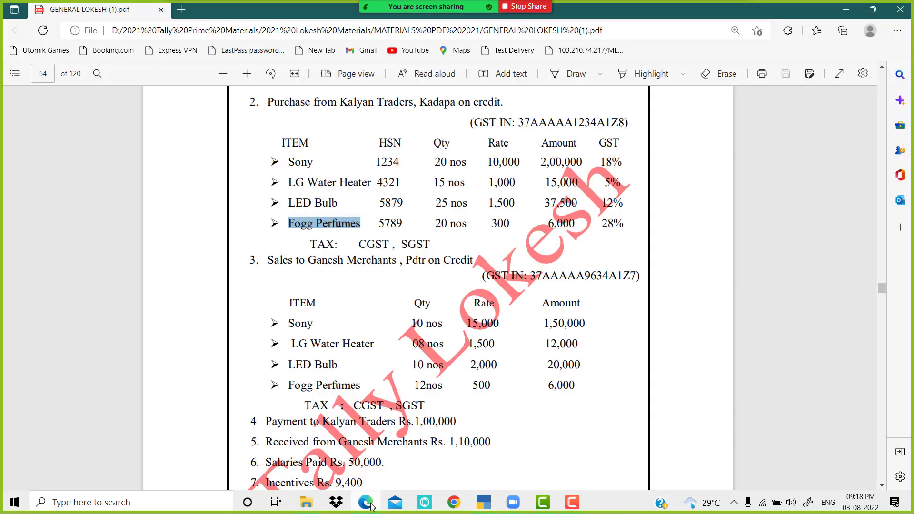
scroll(387, 311, down, 4)
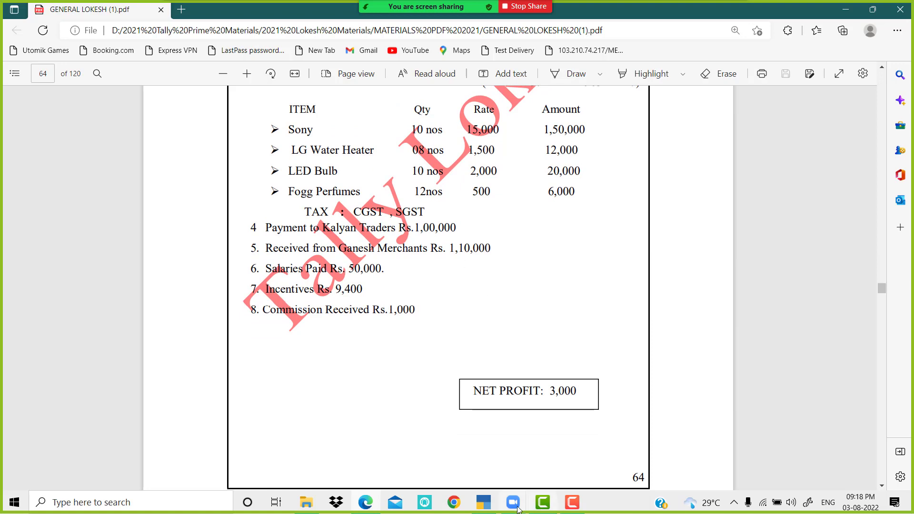
click(485, 504)
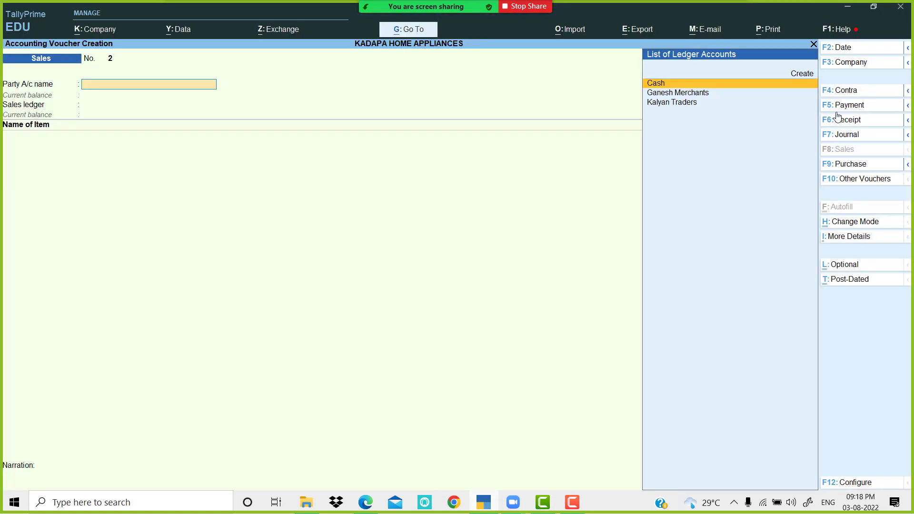
Step: Save Payment voucher 1: Kalyan Traders debited 1,00,000, Cash credited 1,00,000
click(857, 107)
text(K)
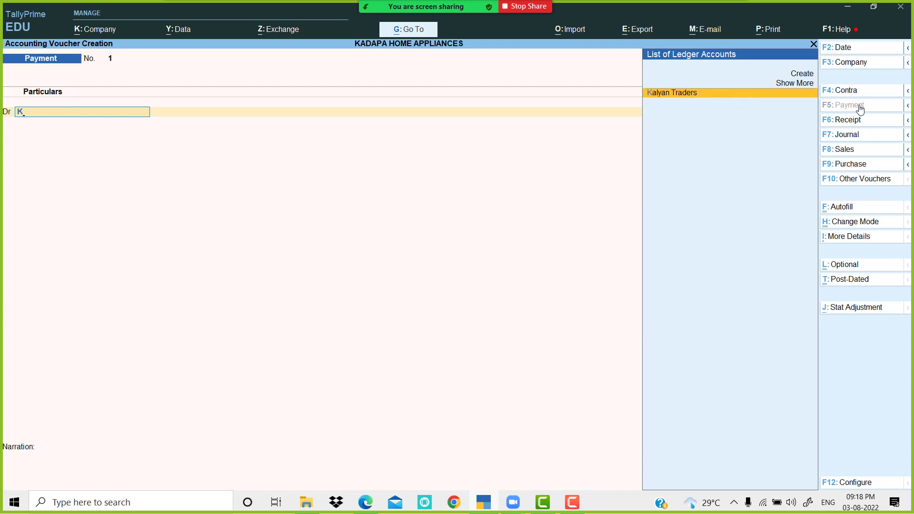
key(Return)
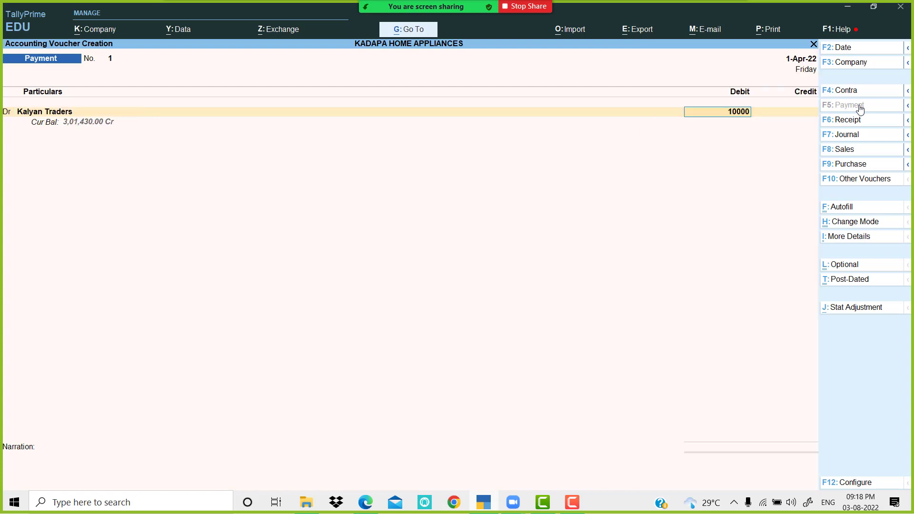
key(Return)
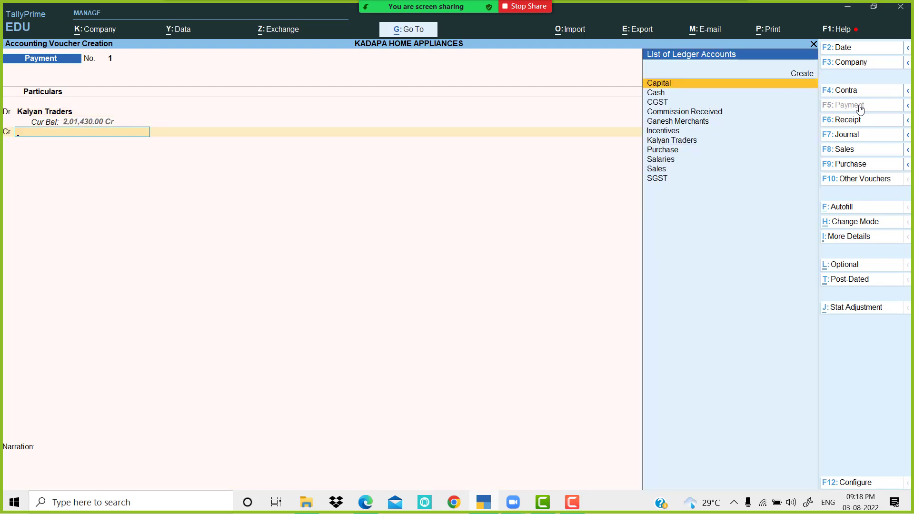
key(Down)
key(Return)
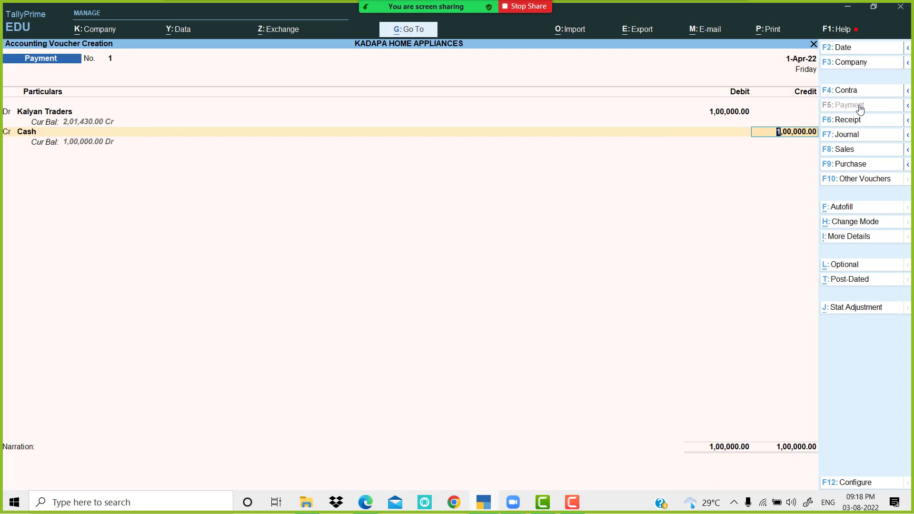
key(Return)
key(Return)
key(Return)
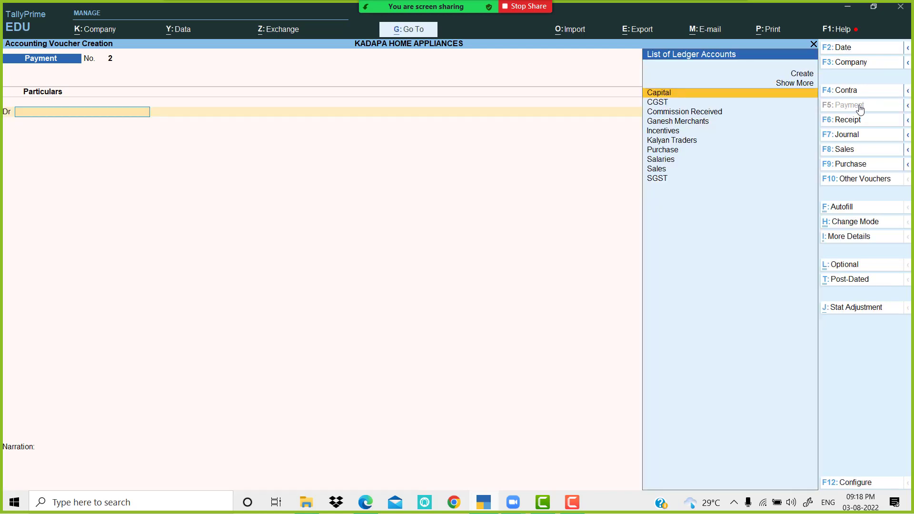
click(483, 504)
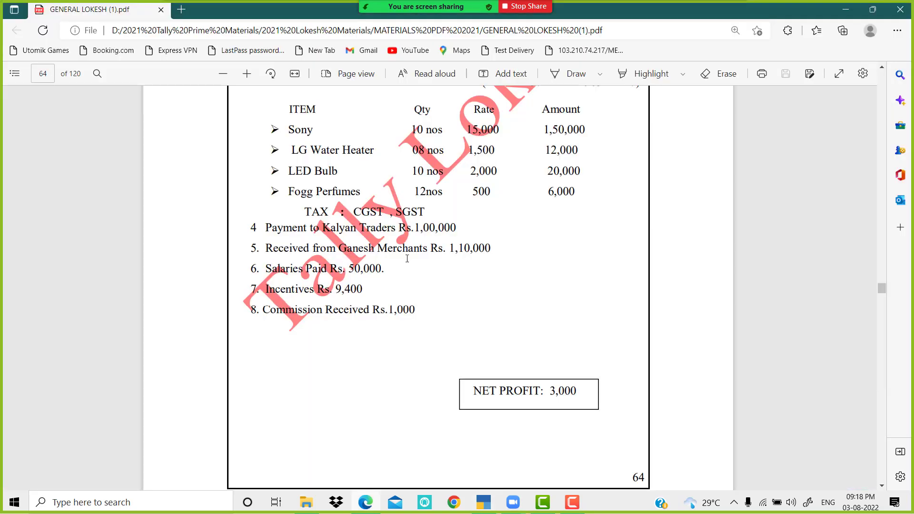
Step: Save Receipt voucher 2 crediting Ganesh Merchants 1,10,000 and debiting Cash, then start a Payment voucher
click(486, 505)
click(867, 123)
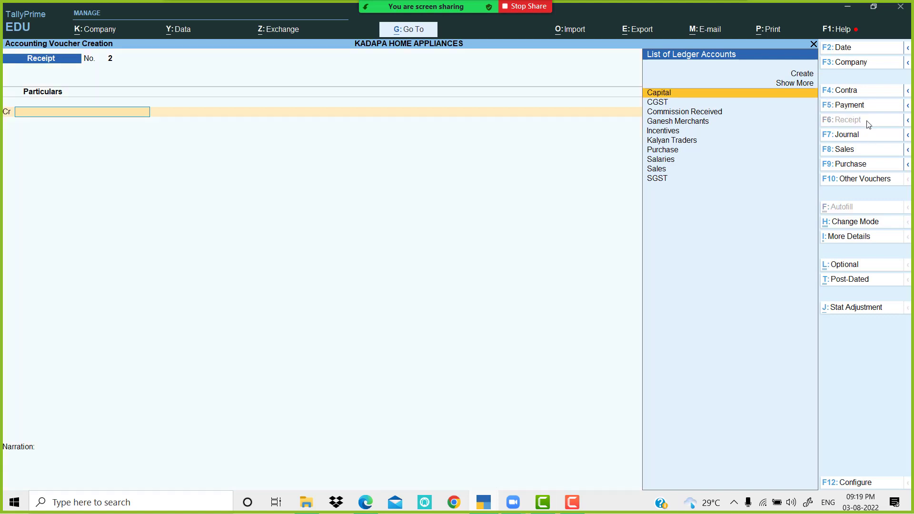
text(g)
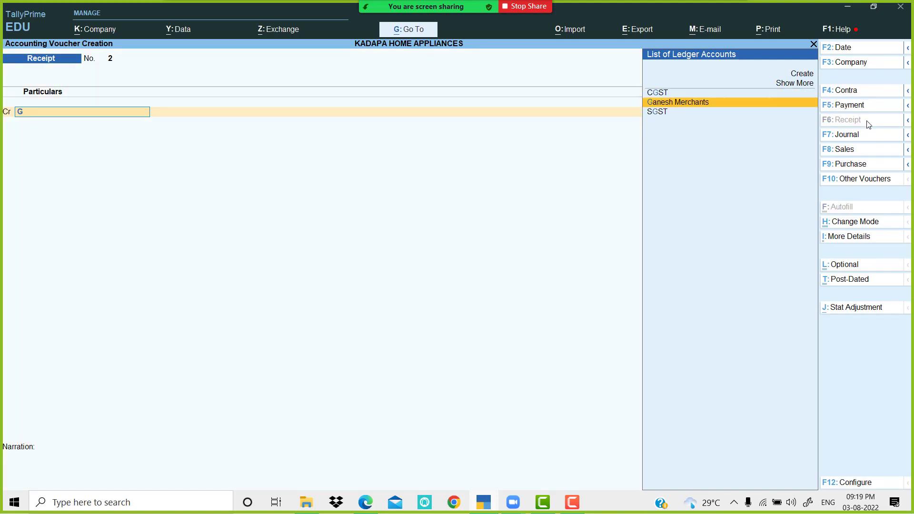
key(Return)
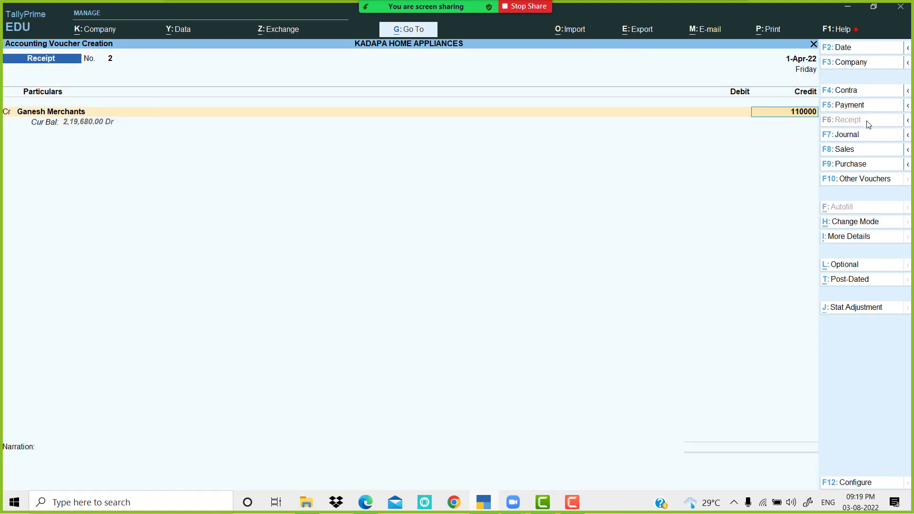
key(Return)
key(Down)
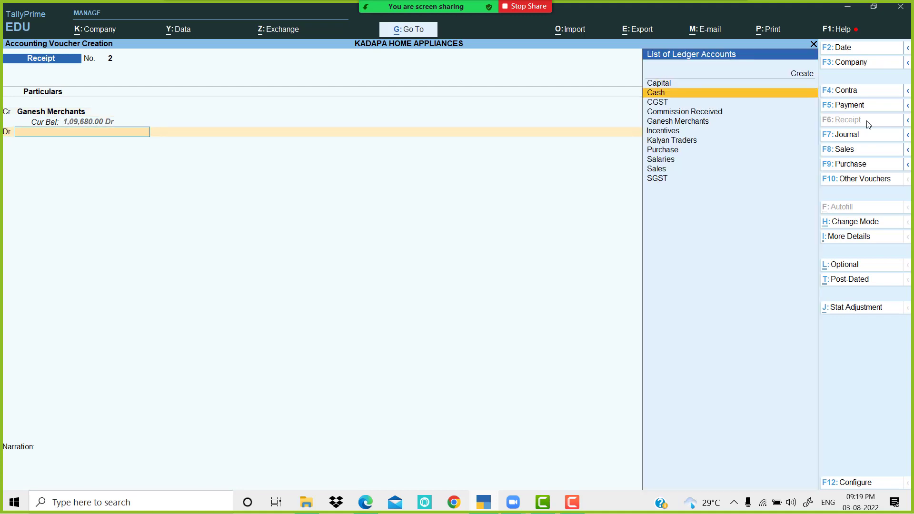
key(Return)
key(Return)
key(Return)
key(Return)
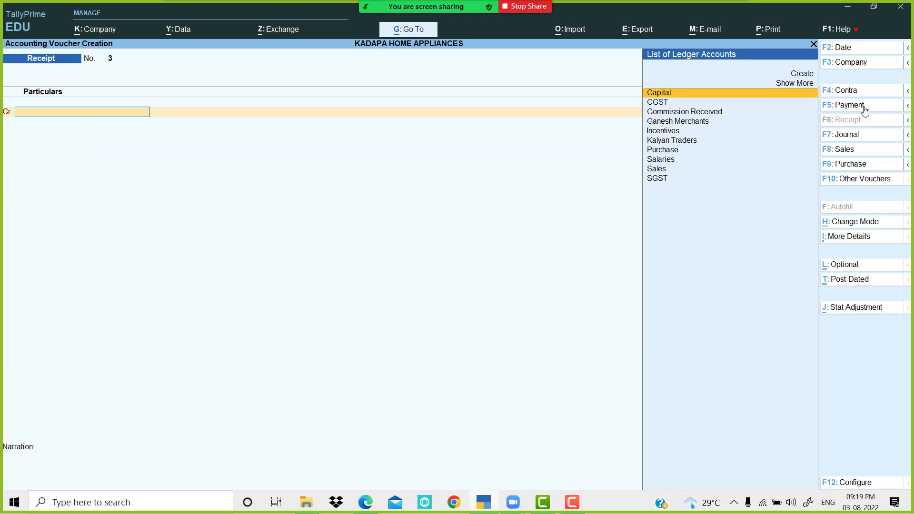
click(866, 105)
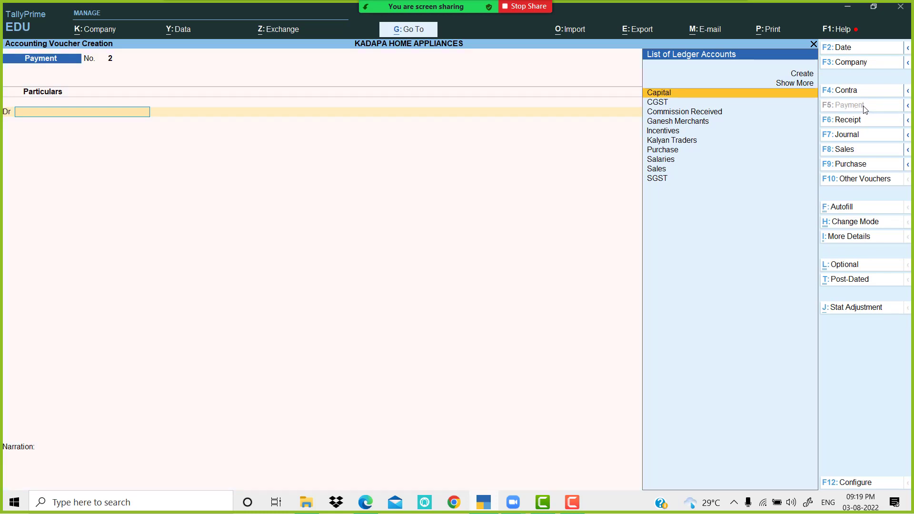
Step: Debit Salaries 50,000 on the payment voucher
click(492, 503)
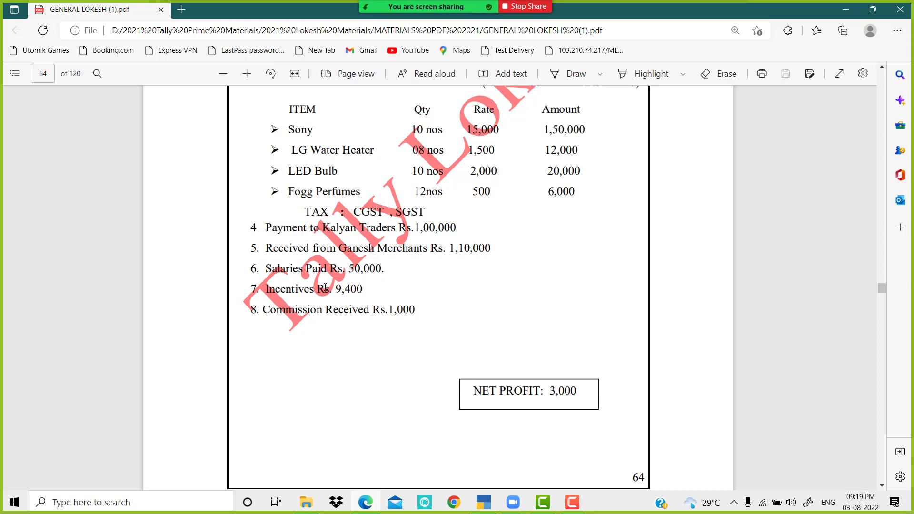
click(491, 504)
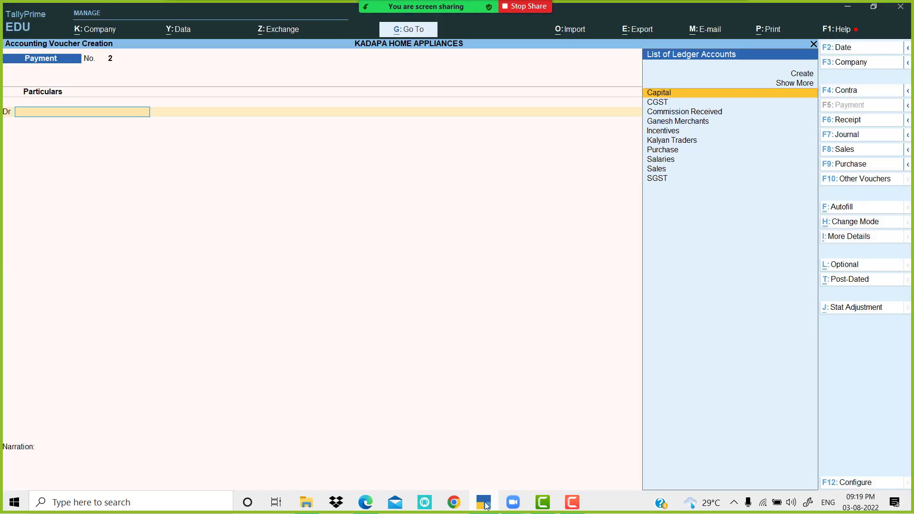
text(Sa)
key(Return)
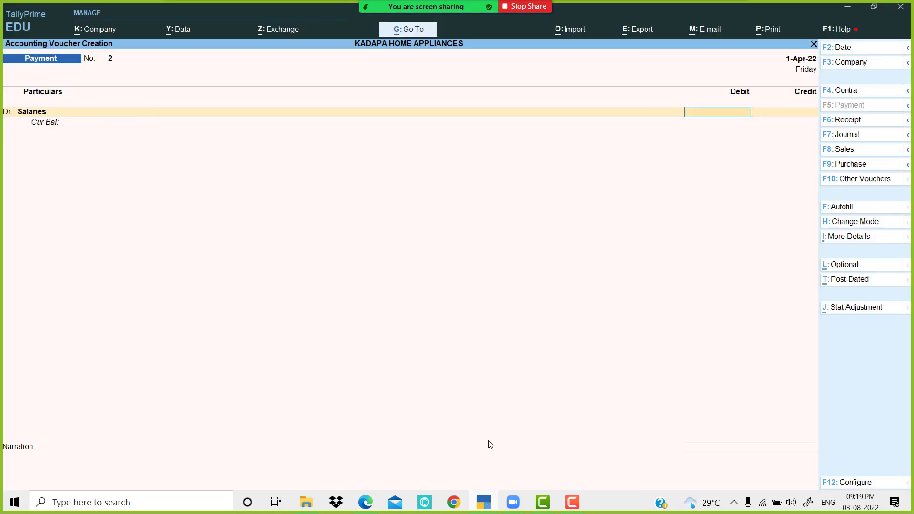
key(alt+Tab)
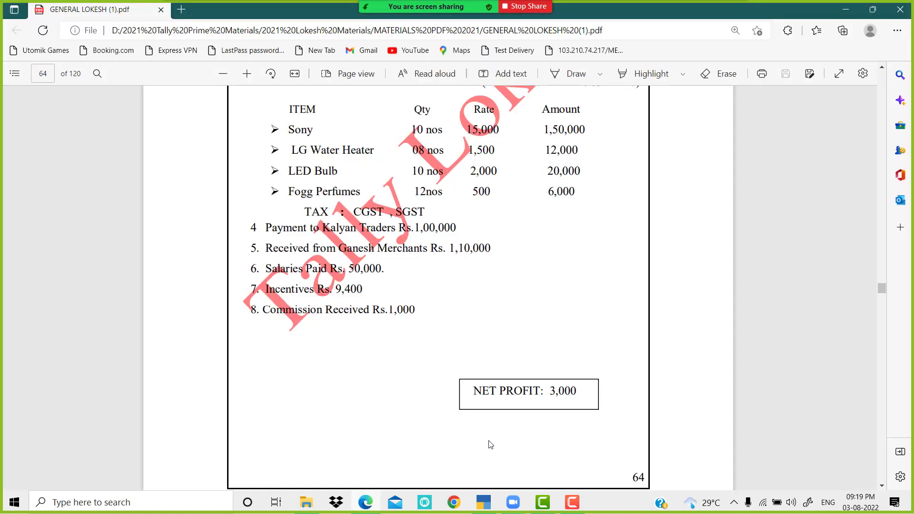
key(alt+Tab)
text(50,000)
key(Return)
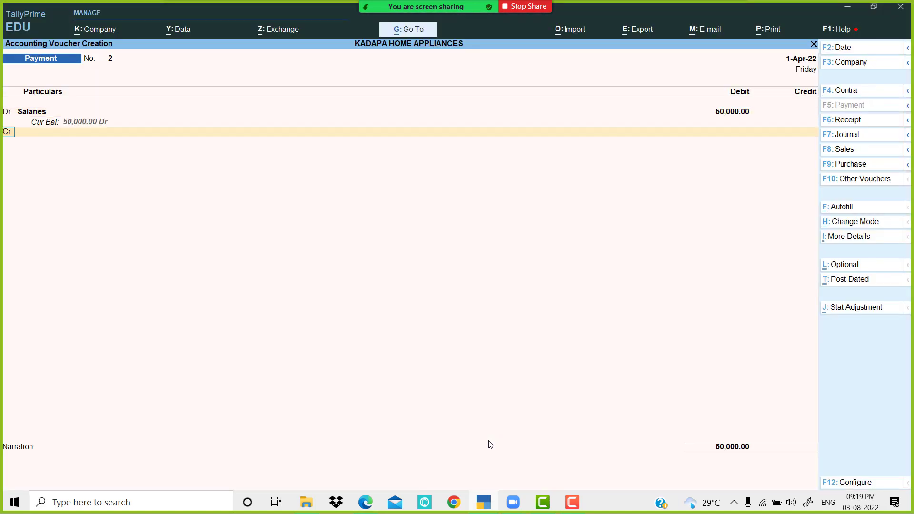
Step: Debit Incentives 9,400 and credit Cash 59,400
text(din)
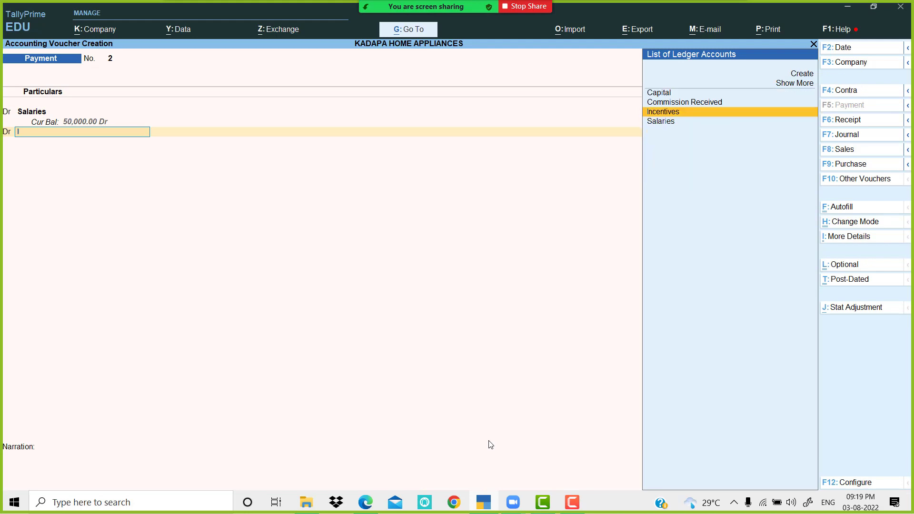
key(Return)
key(alt+Tab)
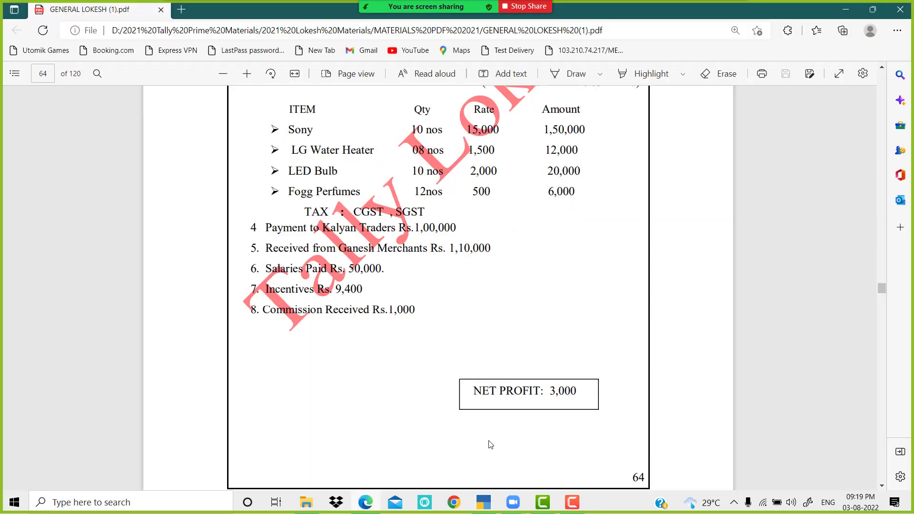
key(alt+Tab)
text(9400)
key(Return)
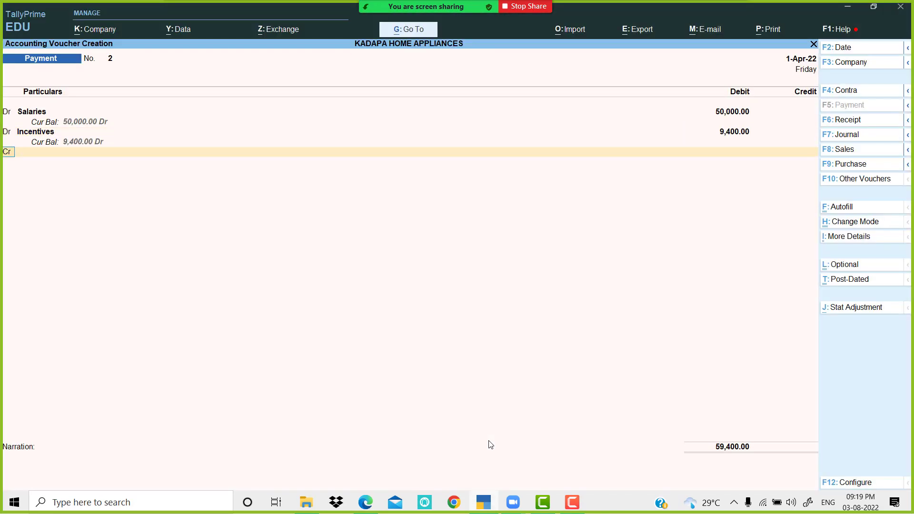
key(Return)
key(Down)
key(Return)
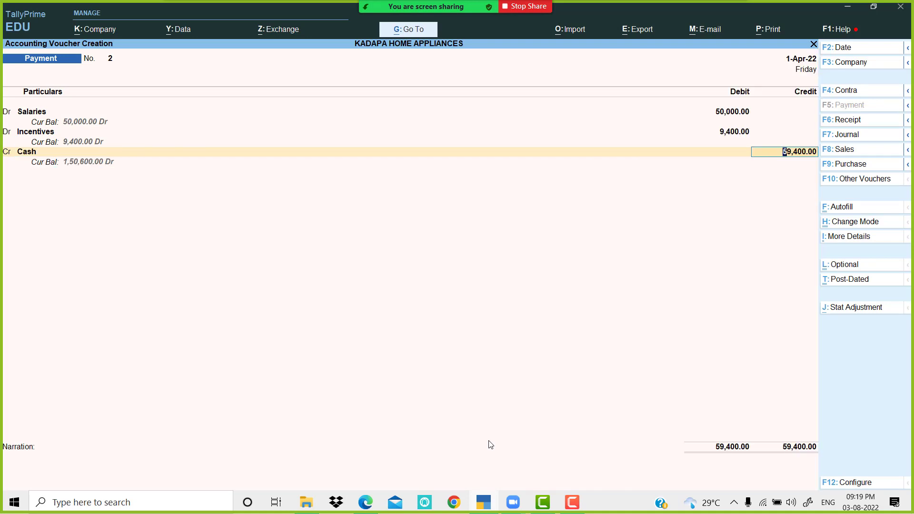
key(Return)
Step: Save the salaries payment, then record Receipt voucher 3: Commission Received Cr 1,000, Cash Dr 1,000
key(Return)
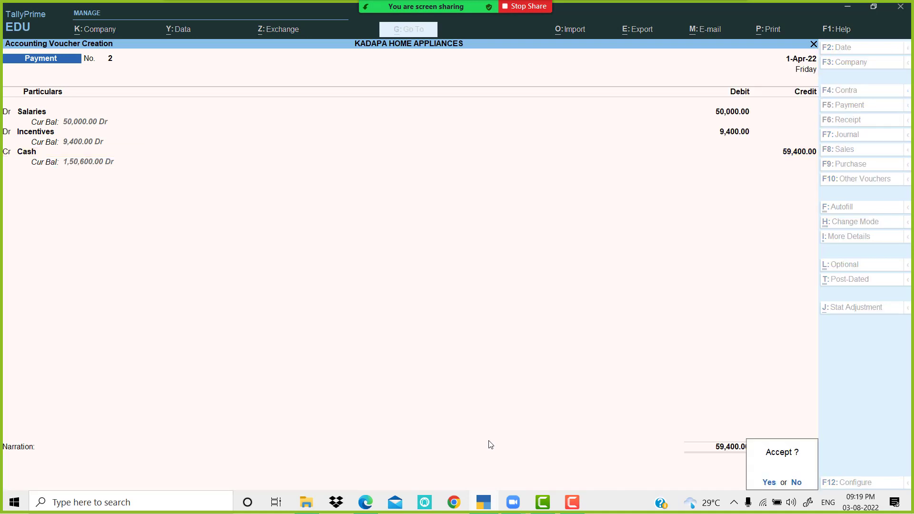
key(Return)
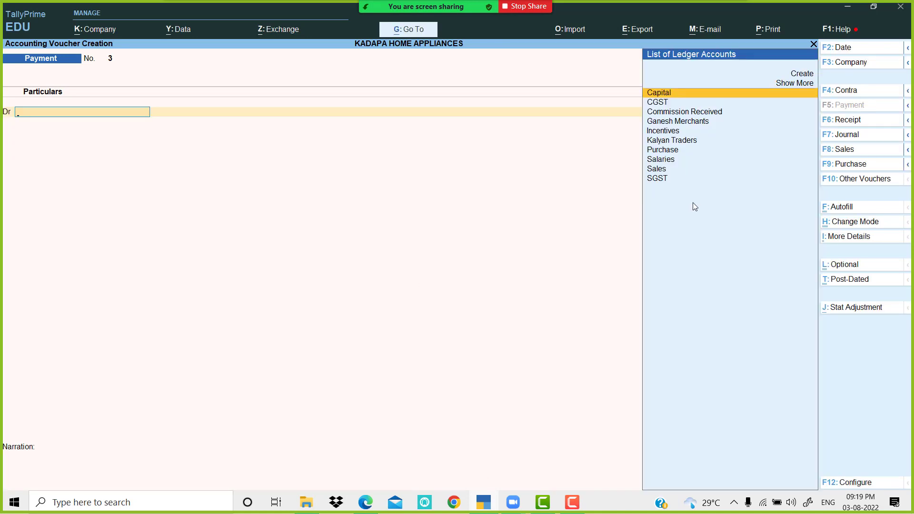
click(867, 122)
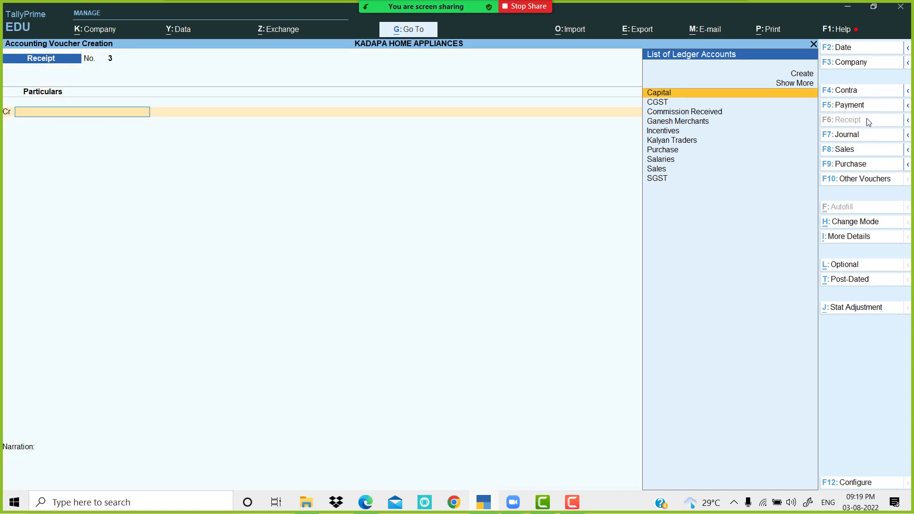
key(Down)
key(Down)
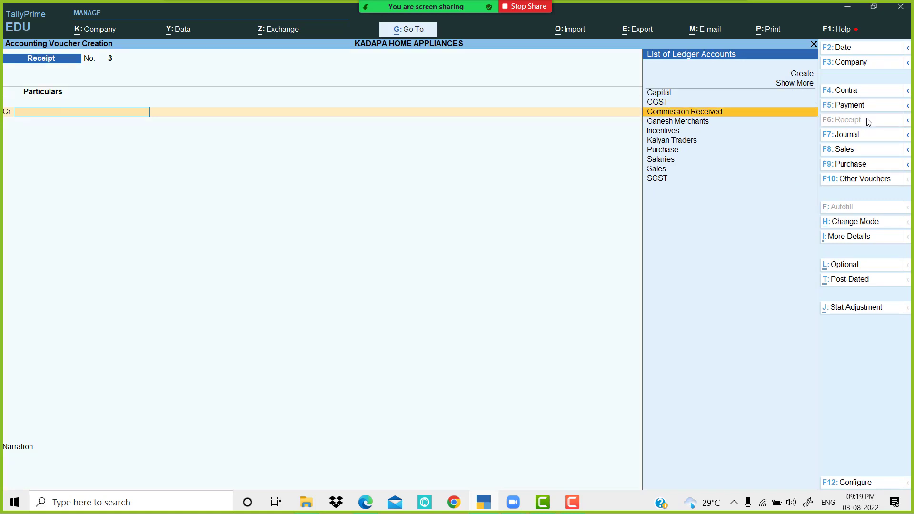
key(Return)
key(alt+Tab)
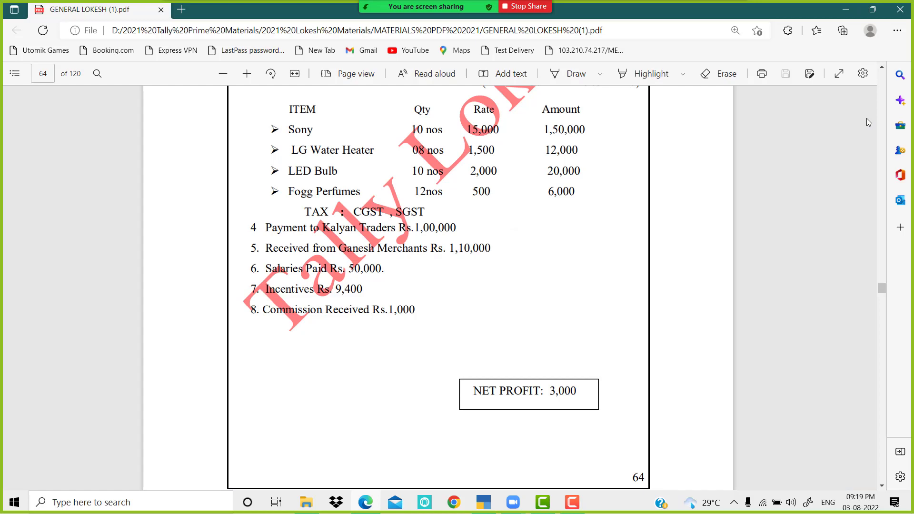
key(alt+Tab)
text(1000)
key(Return)
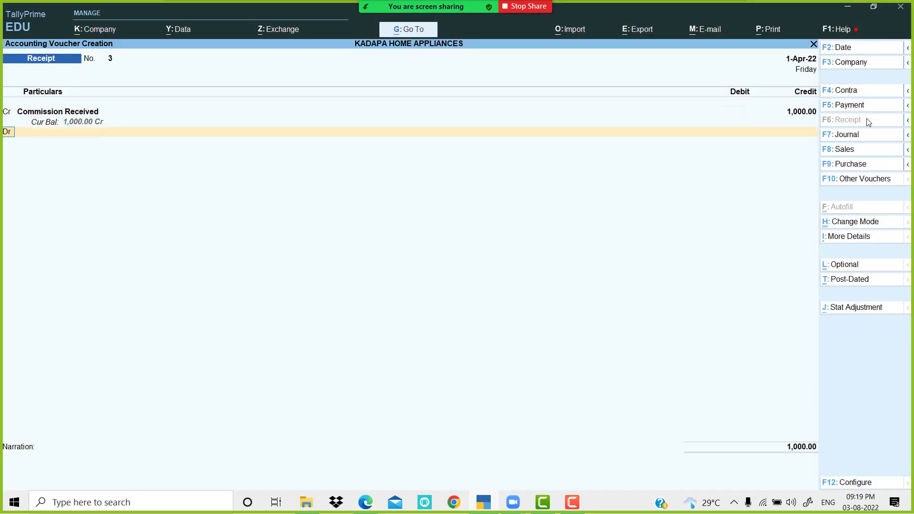
key(Down)
key(Return)
key(Return)
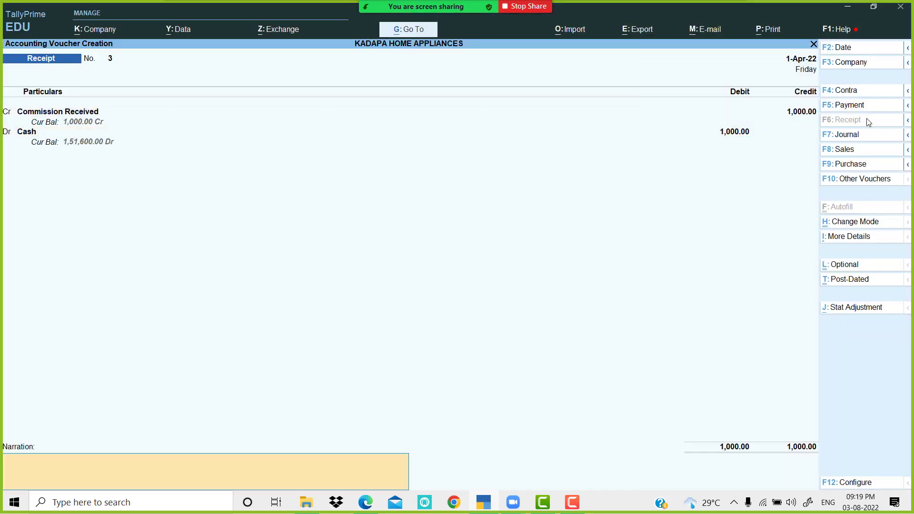
key(Return)
key(Return)
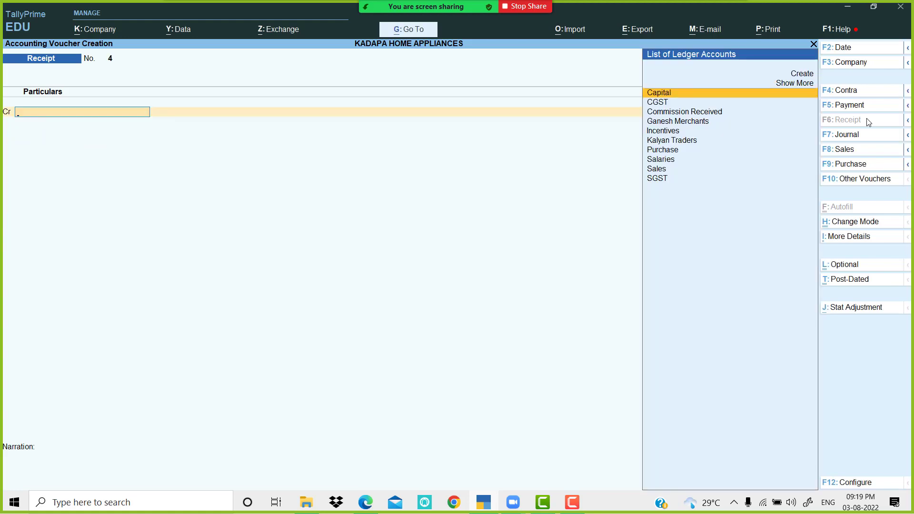
Step: Quit voucher entry back to the Gateway of Tally
key(Escape)
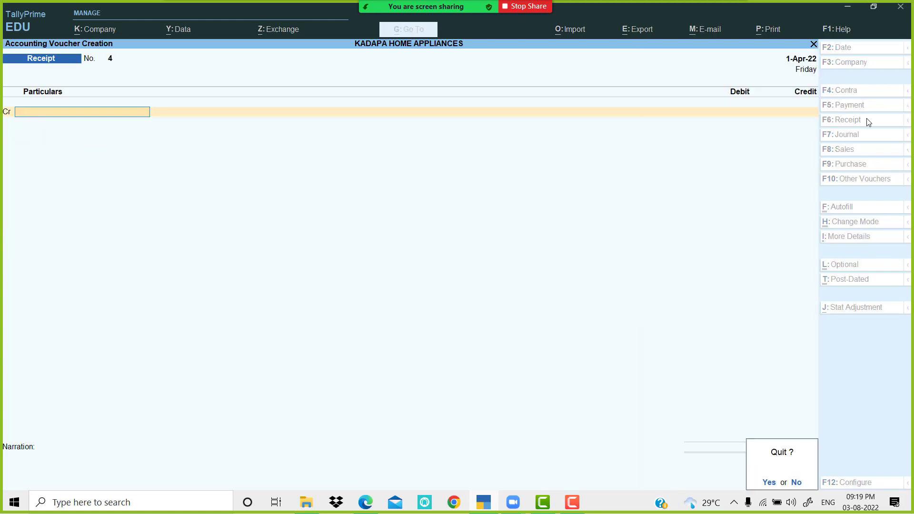
key(Return)
key(Down)
key(Down)
key(Down)
key(Down)
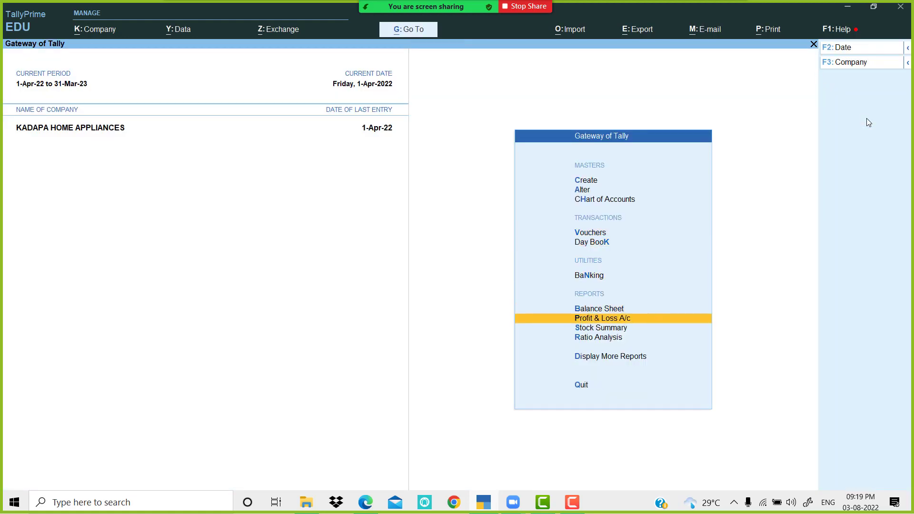
key(Return)
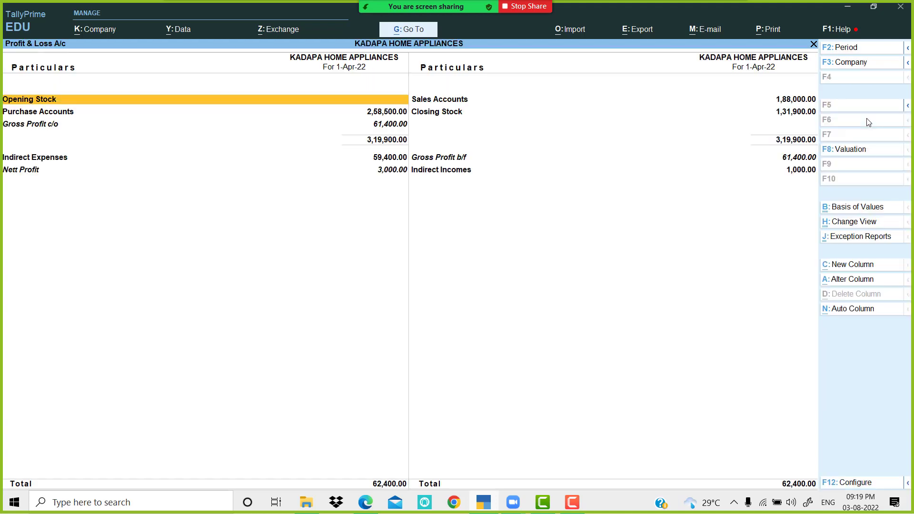
key(alt+F5)
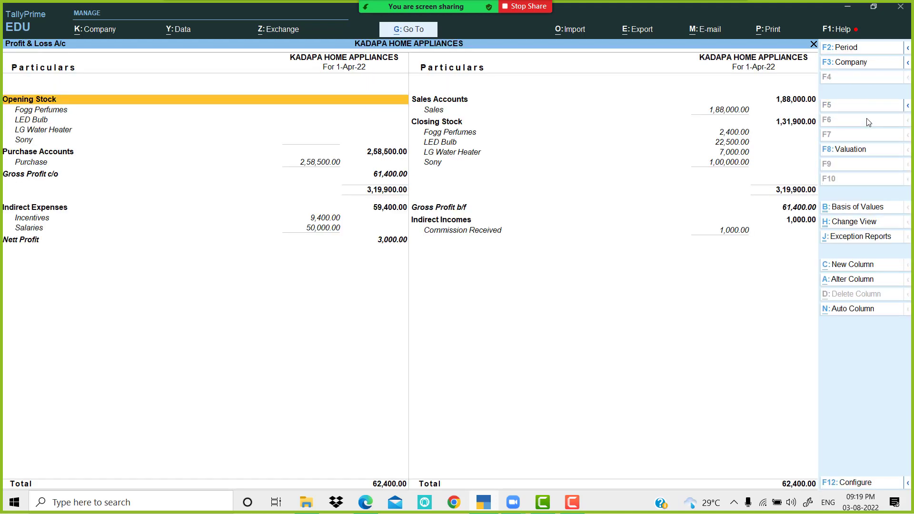
key(Down)
key(Down)
key(Down)
key(Down)
key(Down)
key(Down)
key(Down)
key(Down)
key(Down)
key(Down)
key(Down)
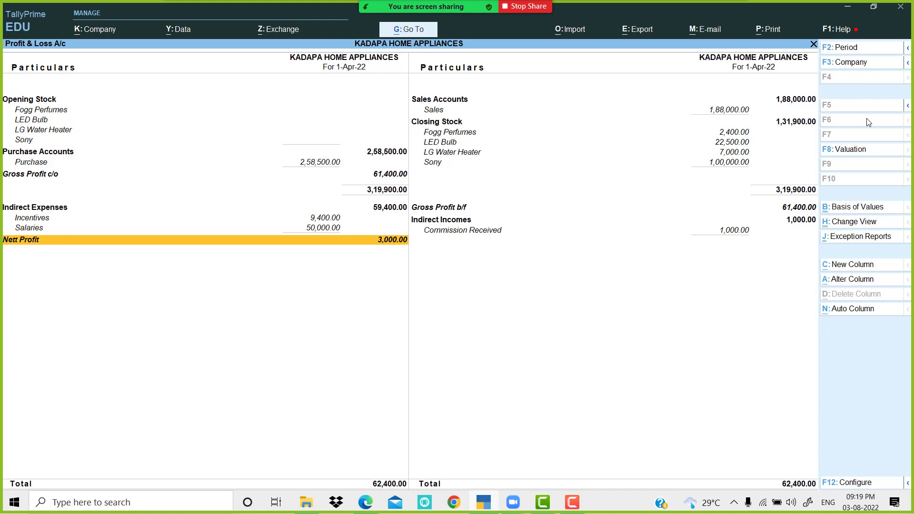
key(alt+Tab)
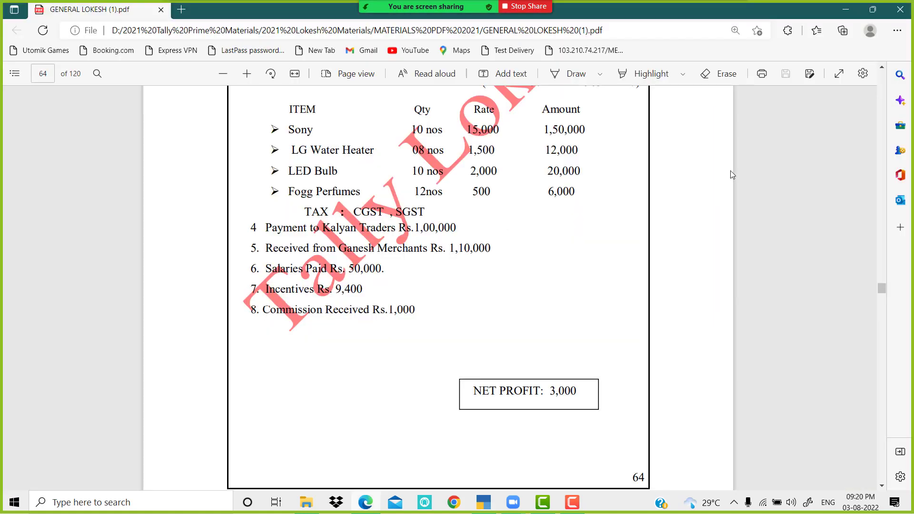
drag(476, 391, 577, 391)
key(alt+Tab)
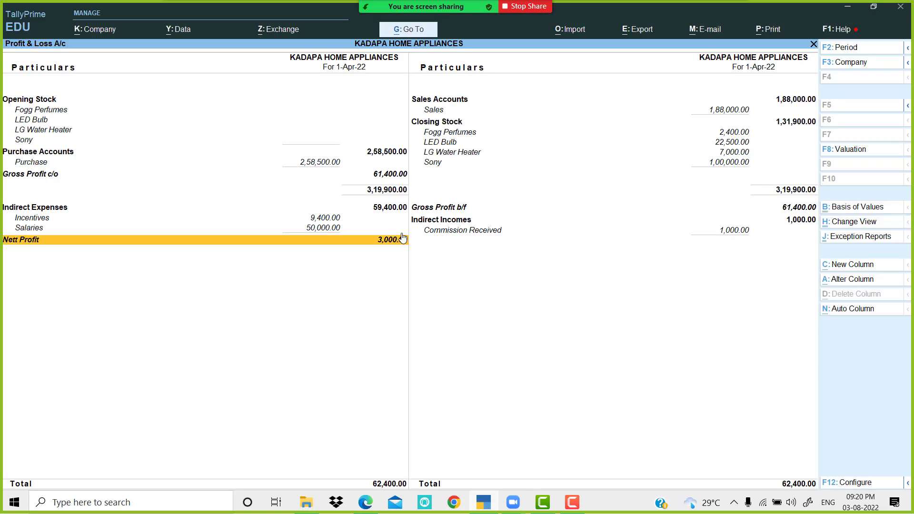
key(Escape)
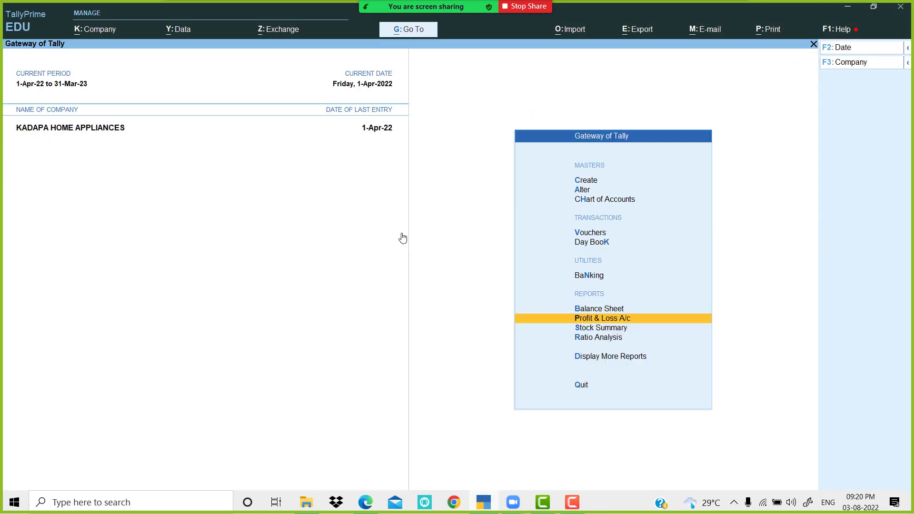
Step: Open the Day Book briefly and close it
key(Up)
key(Up)
key(Up)
key(Return)
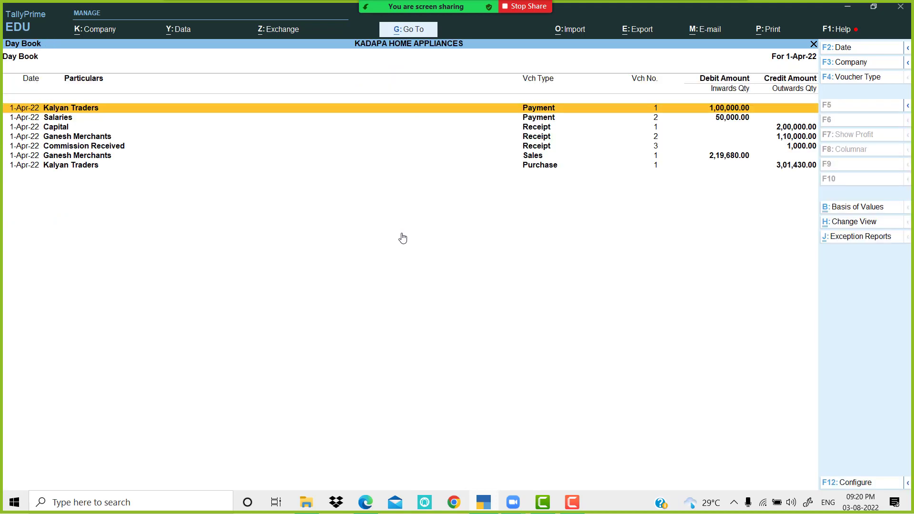
key(Escape)
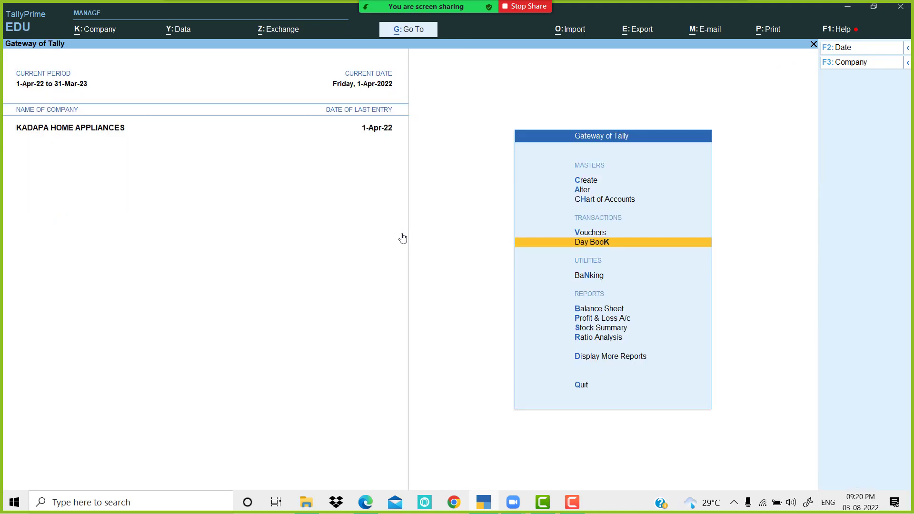
Step: Set Show Goods Inwards and Show Goods Outwards to Yes in Stock Summary, review it, and close
key(Down)
key(Down)
key(Down)
key(Down)
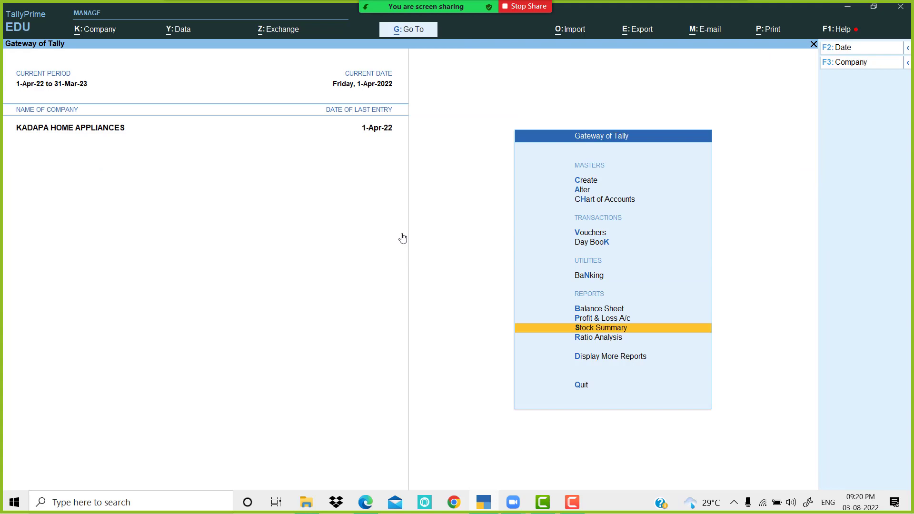
key(Return)
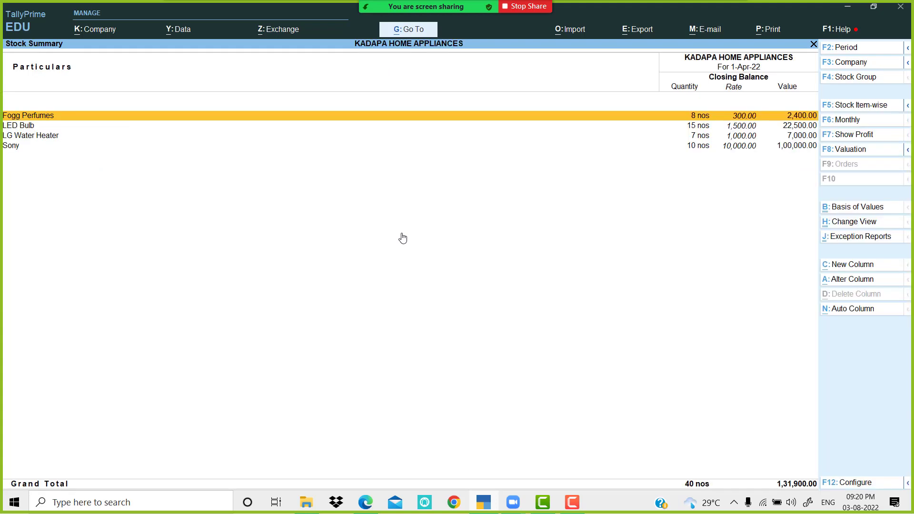
click(855, 483)
key(Down)
key(Down)
key(Down)
key(Down)
key(Down)
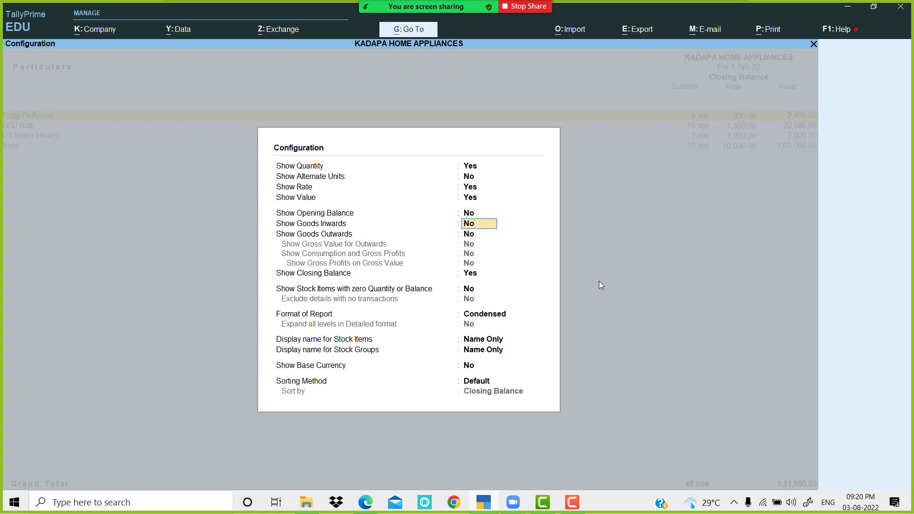
text(y)
key(Return)
text(y)
key(Return)
key(Return)
key(Return)
key(Return)
key(Return)
key(Return)
key(Return)
key(Return)
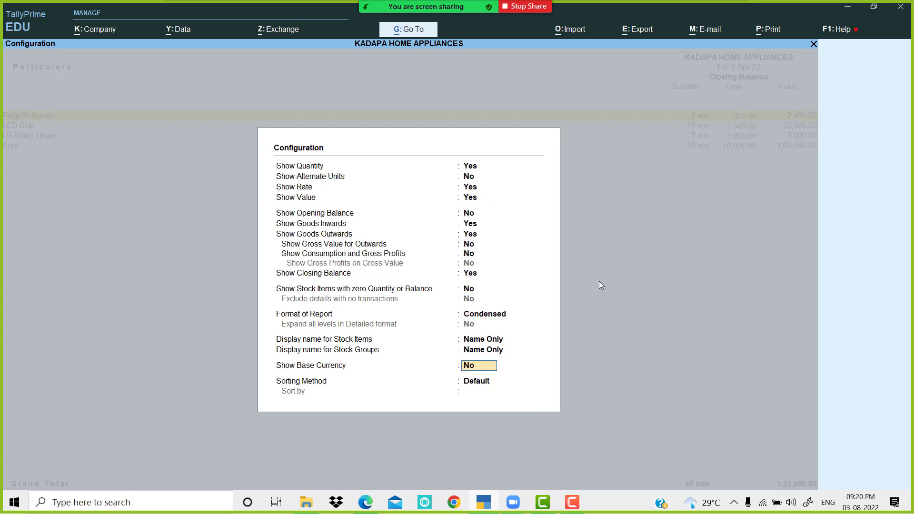
key(Return)
key(Return)
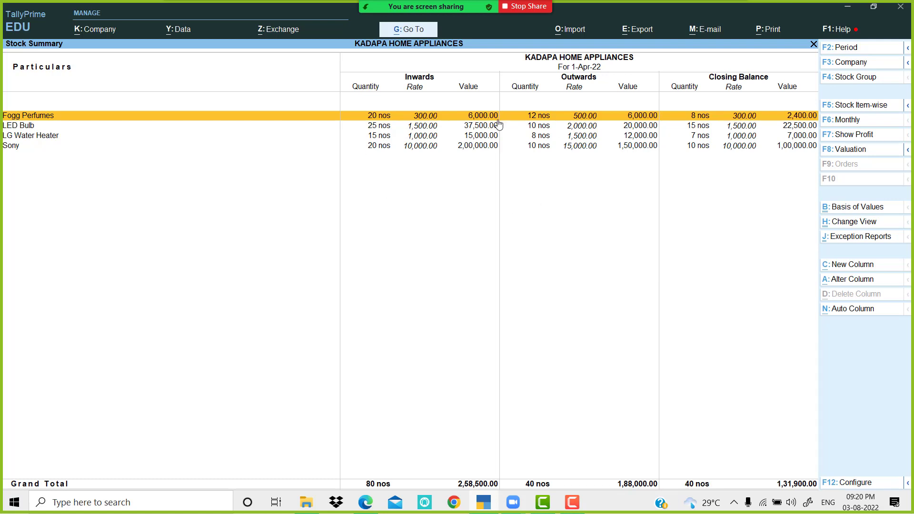
key(Escape)
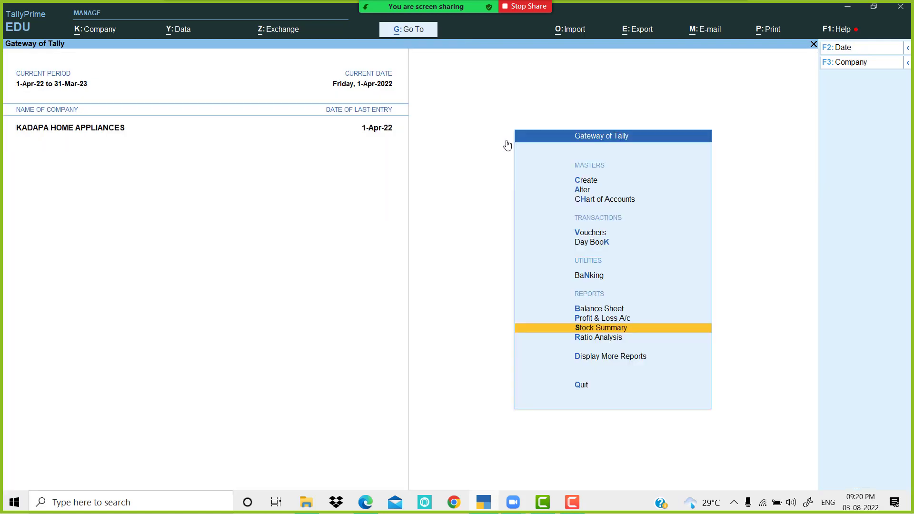
Step: Open the Day Book briefly and close it
key(Up)
key(Up)
key(Up)
key(Up)
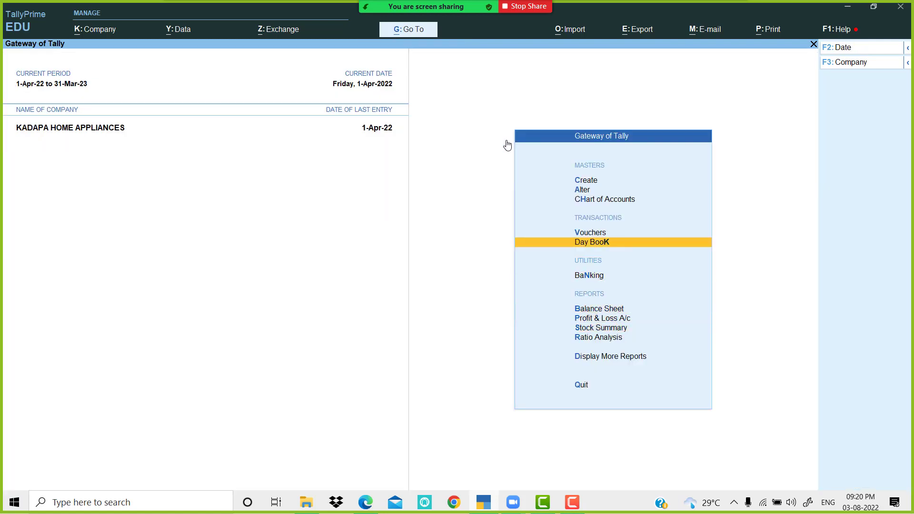
key(Return)
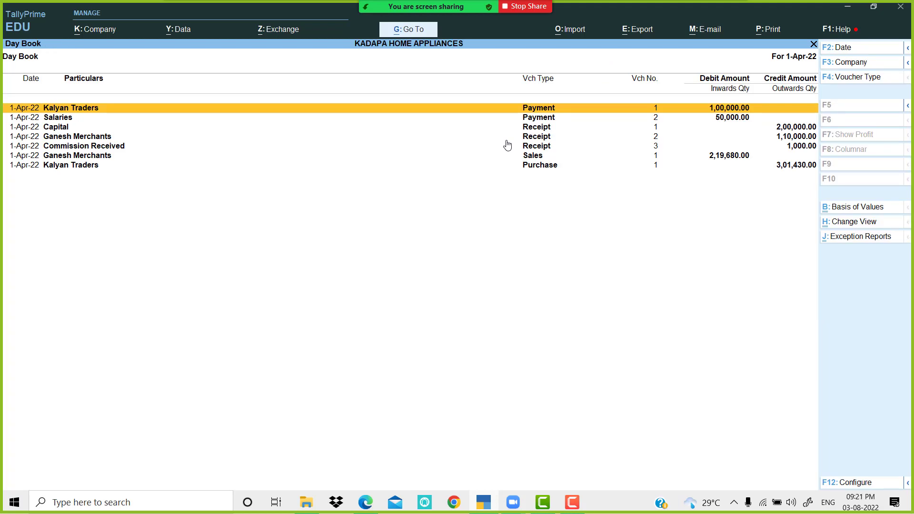
key(Escape)
Step: Open GSTR-1 from More Reports > GST Reports for April 2022
key(Down)
key(Down)
key(Down)
key(Down)
key(Down)
key(Down)
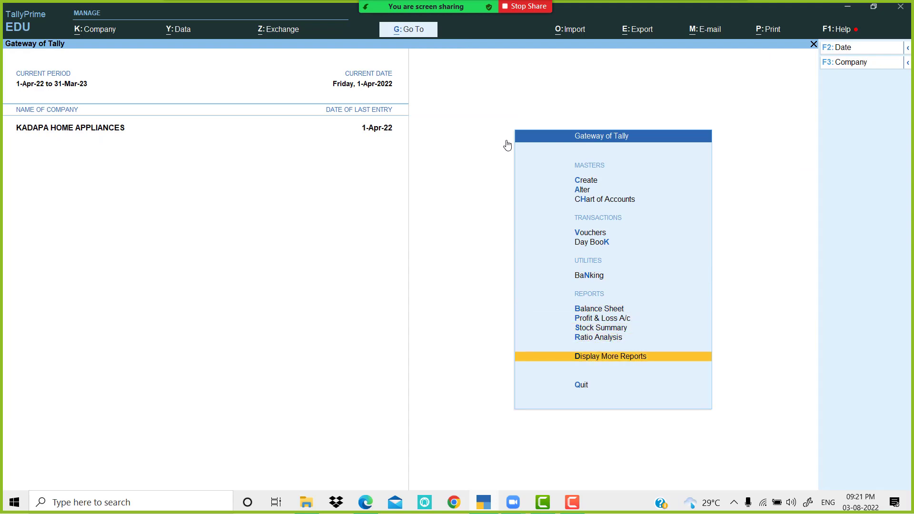
key(Return)
key(Down)
key(Down)
key(Down)
key(Down)
key(Down)
key(Down)
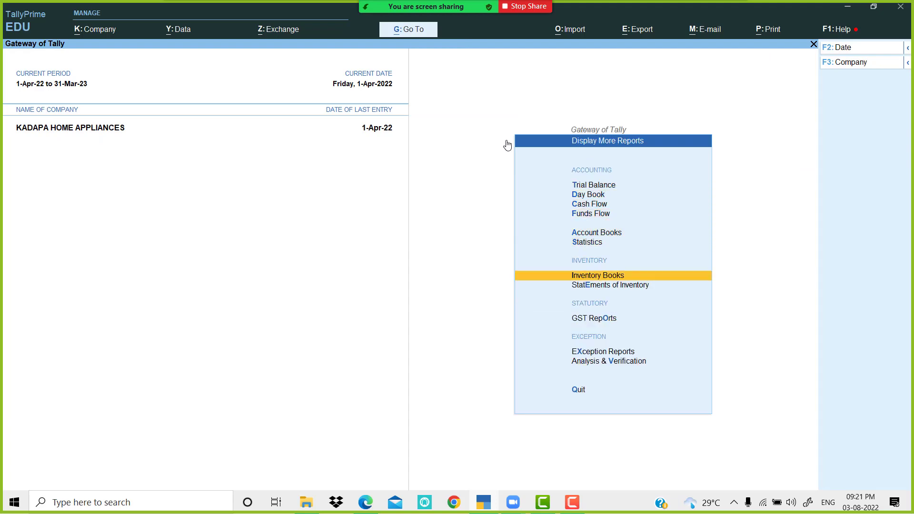
key(Down)
key(Down)
key(Return)
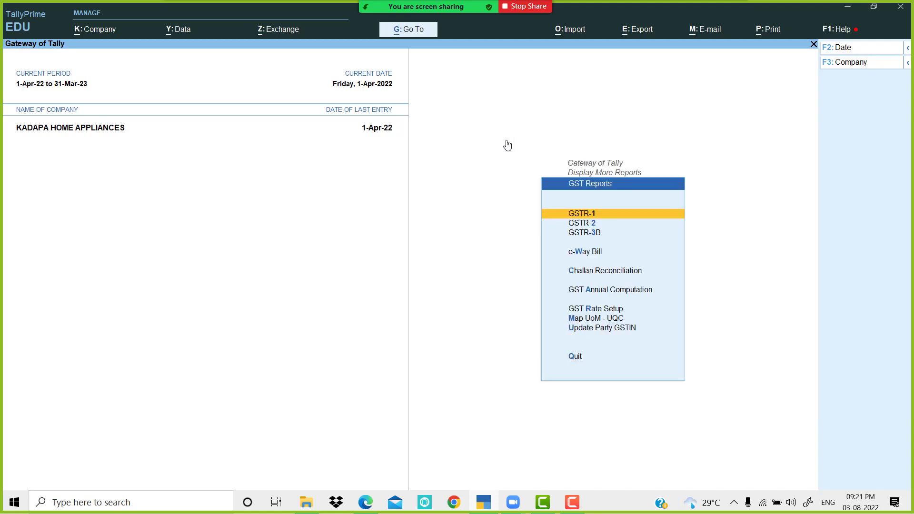
key(Down)
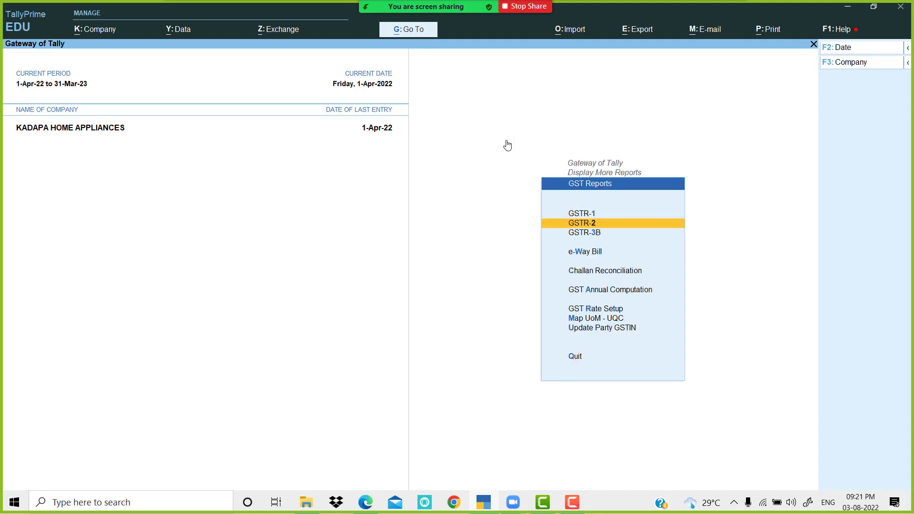
key(Down)
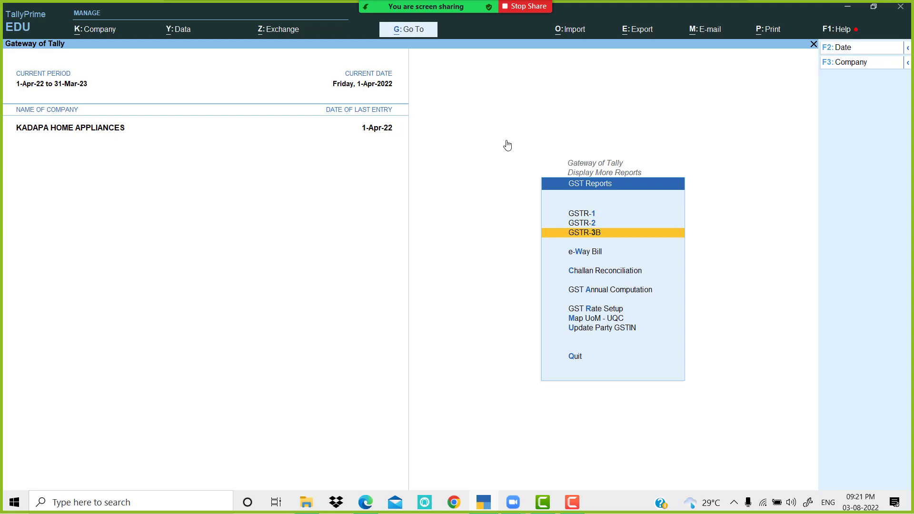
key(Up)
key(Up)
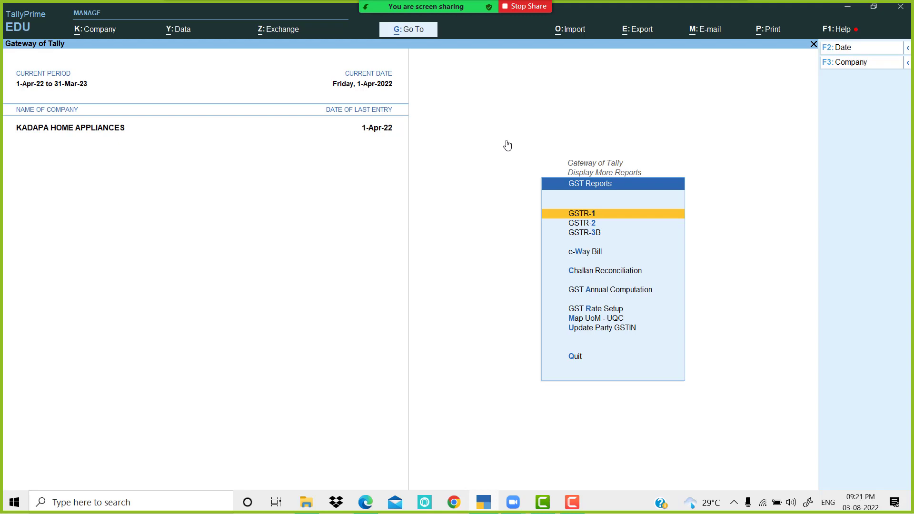
key(Return)
key(Down)
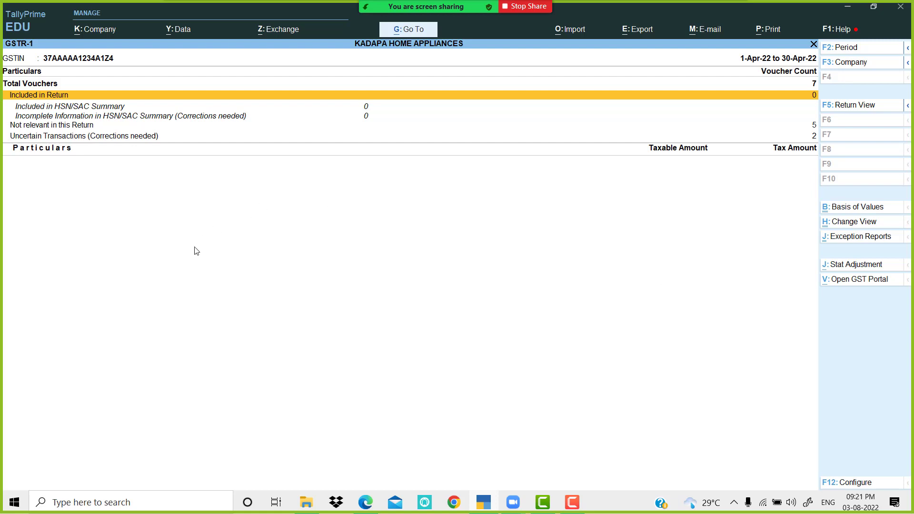
Step: Inspect GSTR-1's Not relevant in this Return and Uncertain Transactions lists, then close GSTR-1
key(Down)
key(Down)
key(Down)
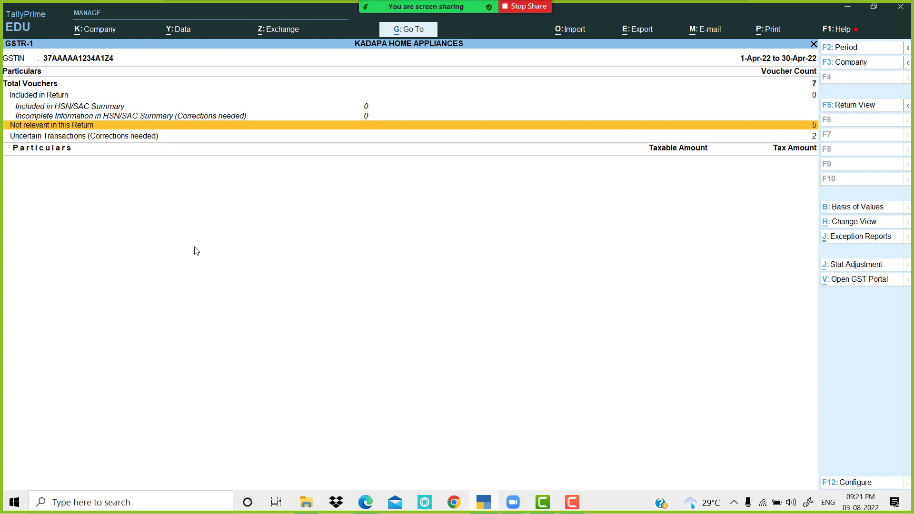
key(Return)
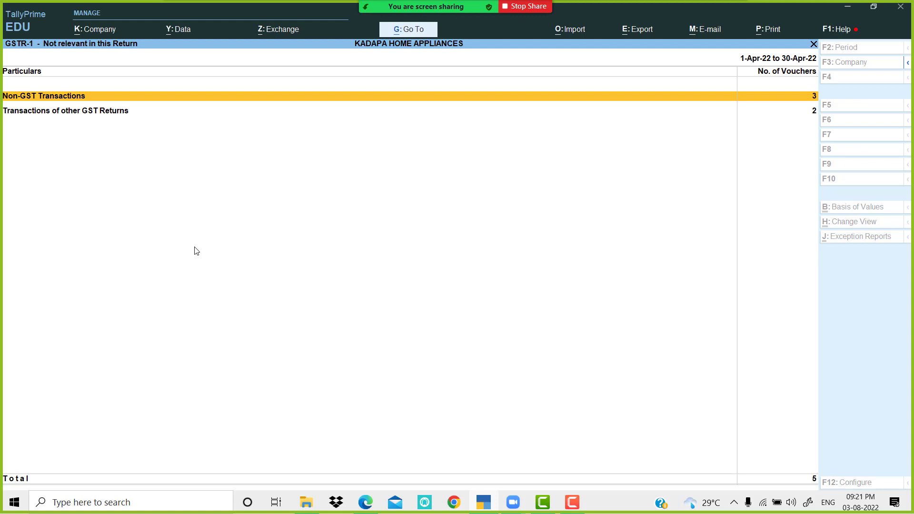
key(Escape)
key(Down)
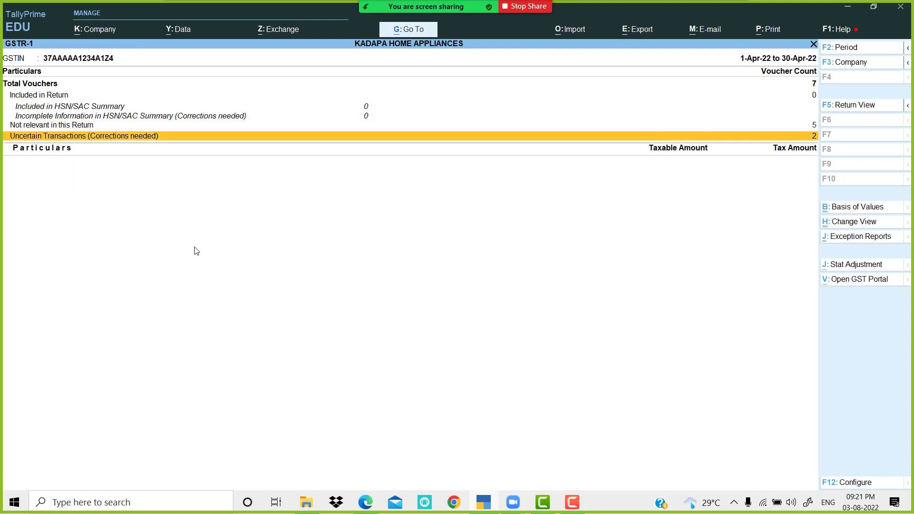
key(Return)
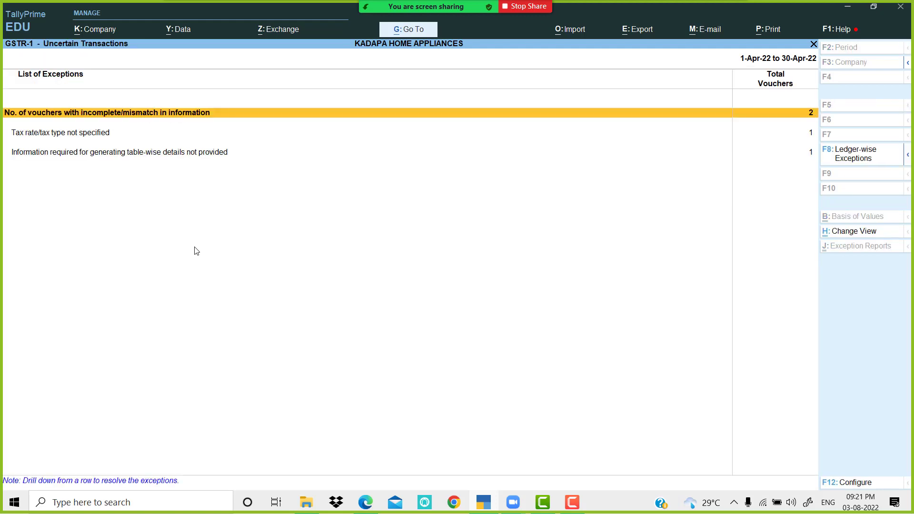
key(Escape)
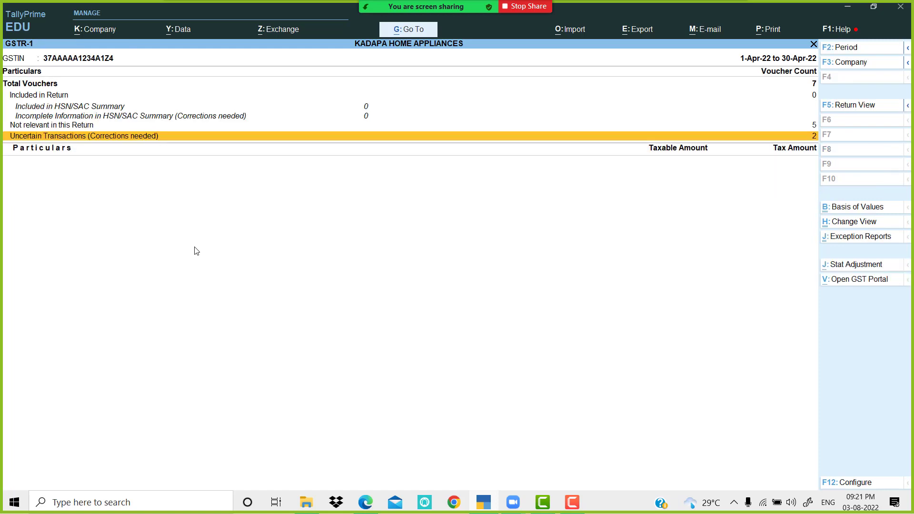
key(Escape)
key(Down)
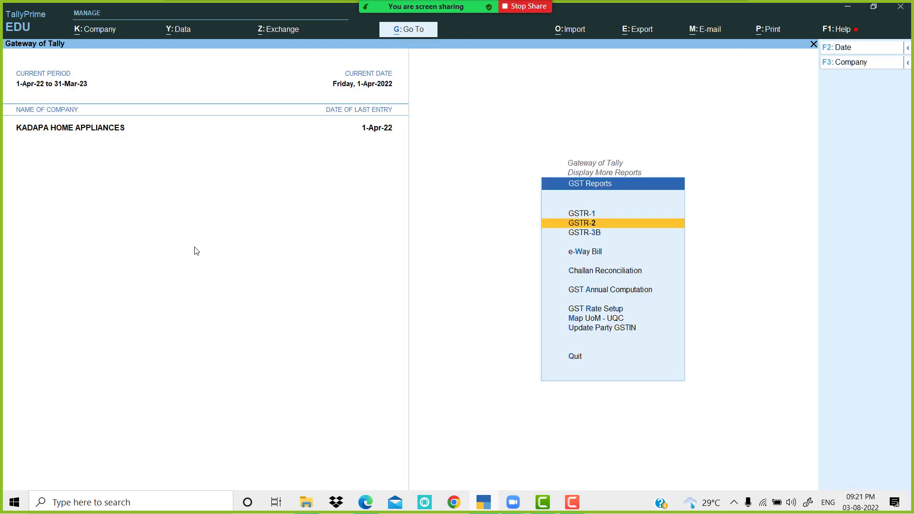
Step: Review the GSTR-2 return (2,58,500 taxable, 42,930 ITC), then open the GSTR-3B return
key(Return)
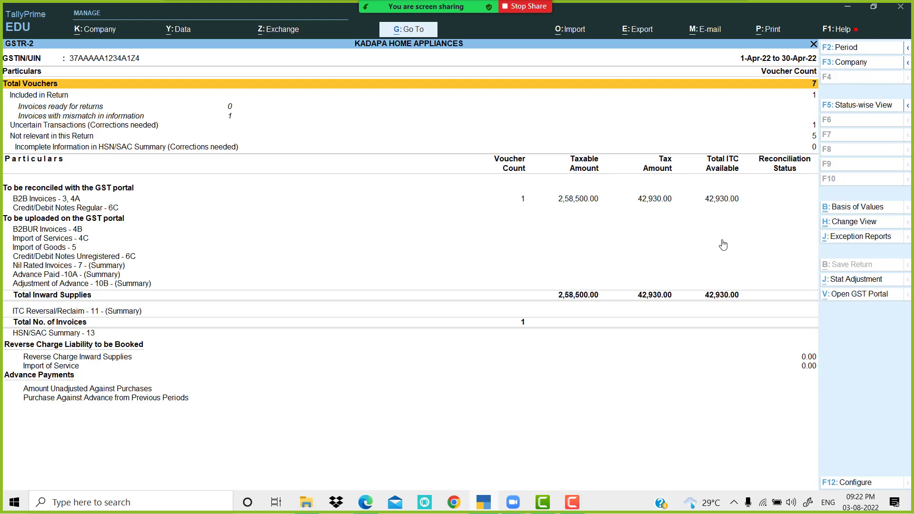
key(Escape)
key(Down)
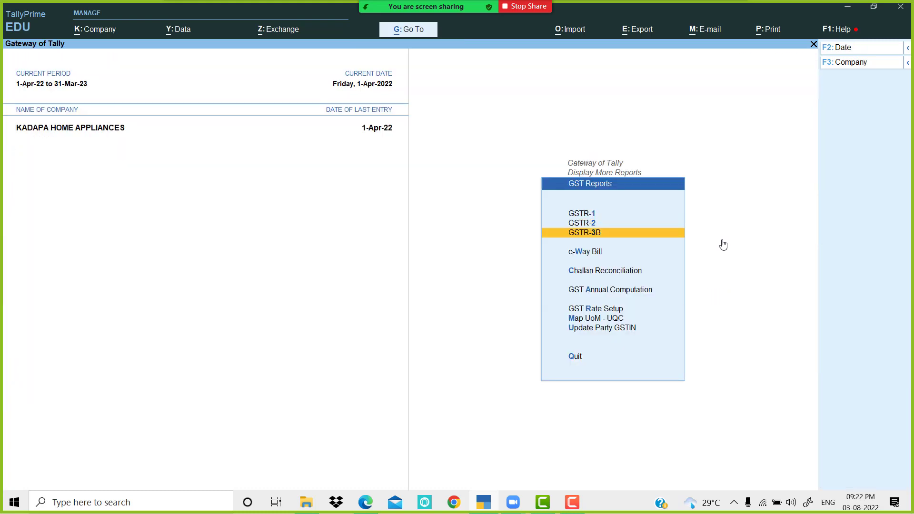
key(Return)
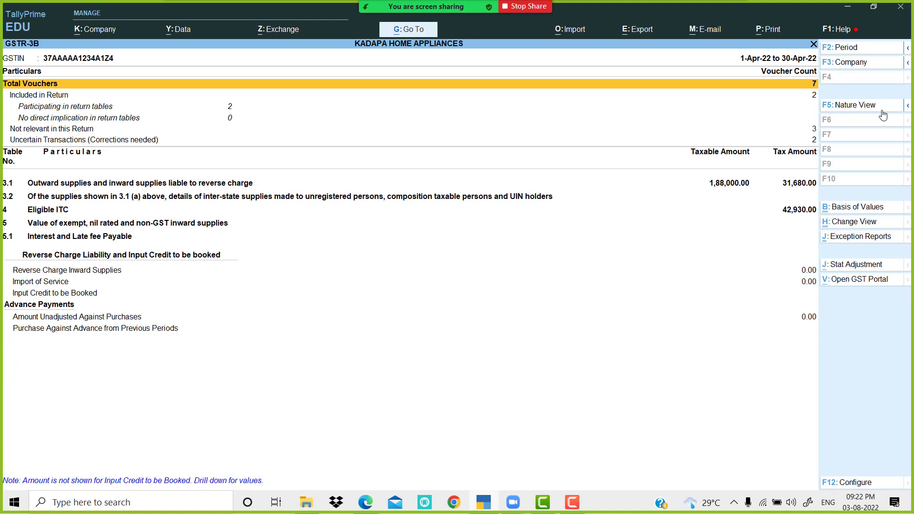
Step: View GSTR-3B nature-wise in detailed rate-wise form down to Purchase Taxable @ 28%, then close it
click(851, 107)
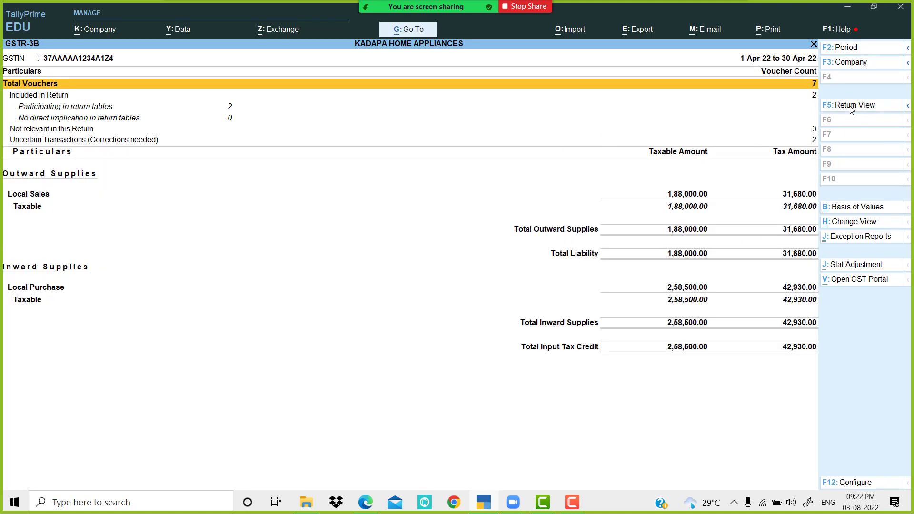
key(alt)
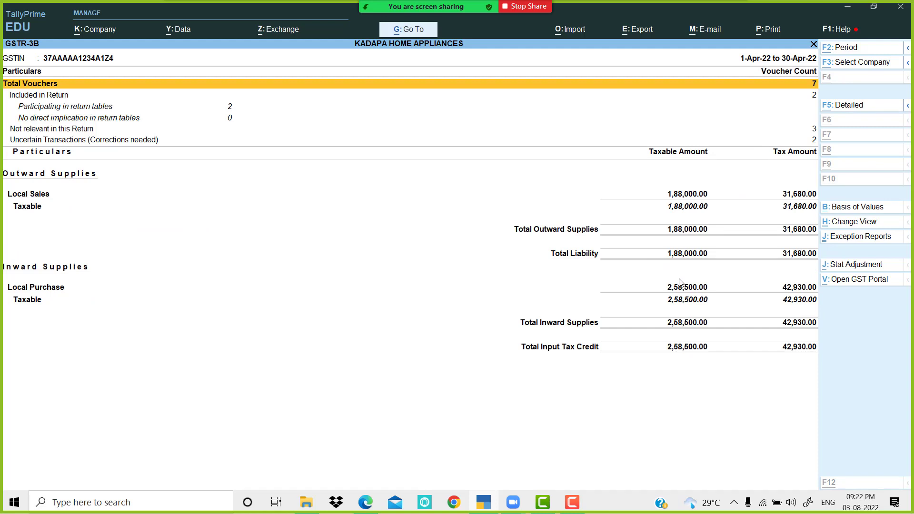
key(alt+F5)
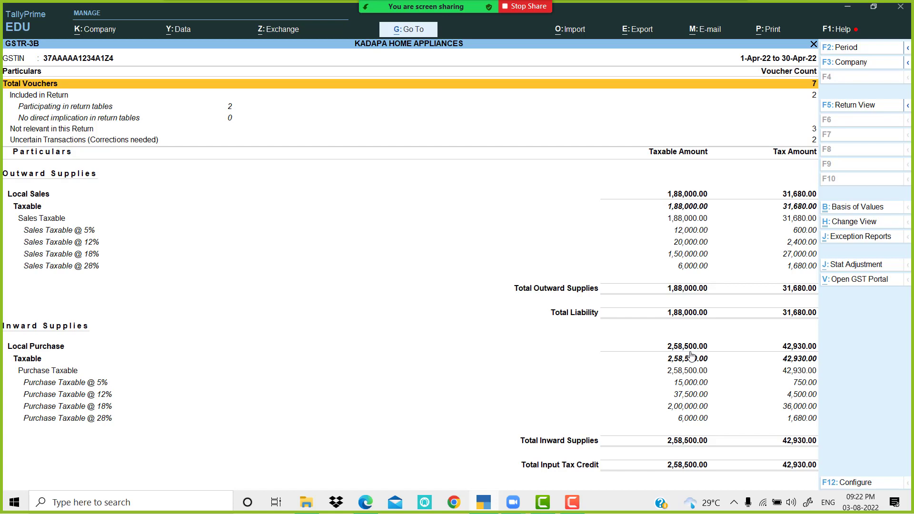
key(Down)
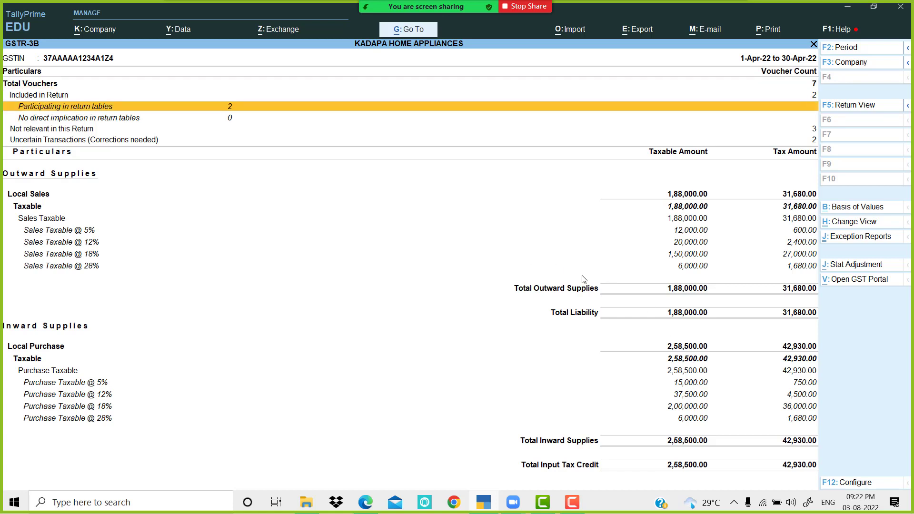
key(Down)
key(Down)
key(Down)
key(Down)
key(Down)
key(Down)
key(Down)
key(Down)
key(Down)
key(Down)
key(Down)
key(Down)
key(Down)
key(Down)
key(Down)
key(Down)
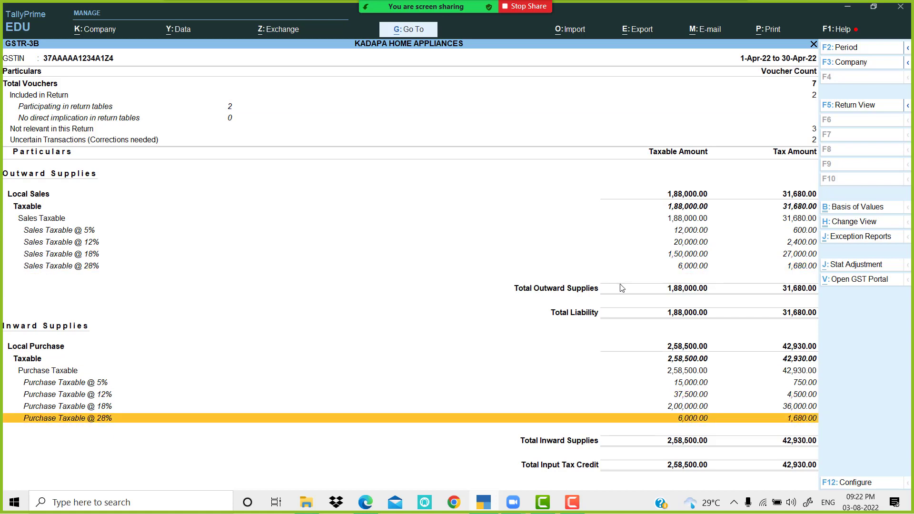
key(Escape)
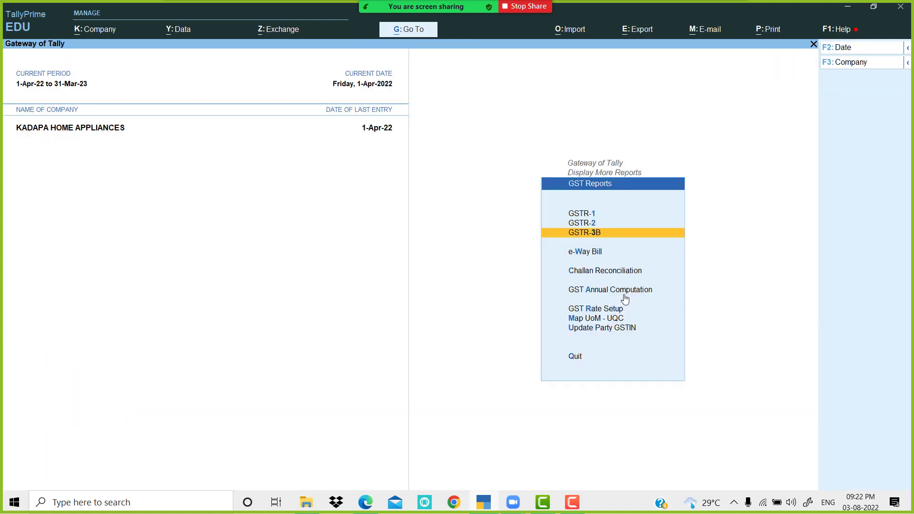
Step: Start a new Sales voucher from Gateway of Tally, then switch to the exercise PDF in Edge
key(Escape)
key(Escape)
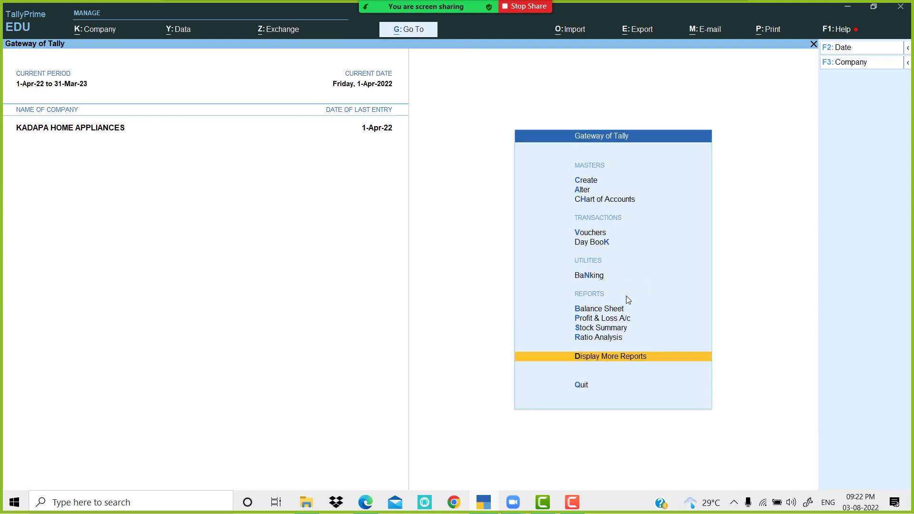
click(596, 235)
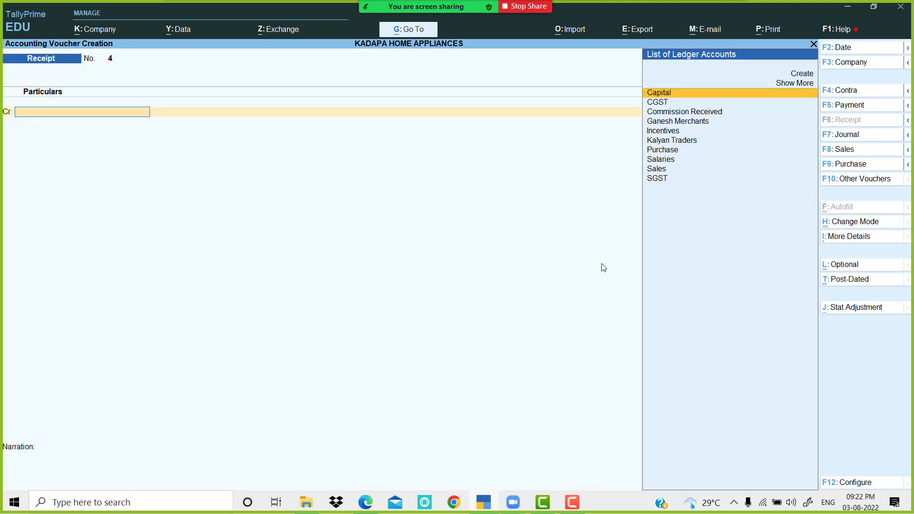
click(846, 150)
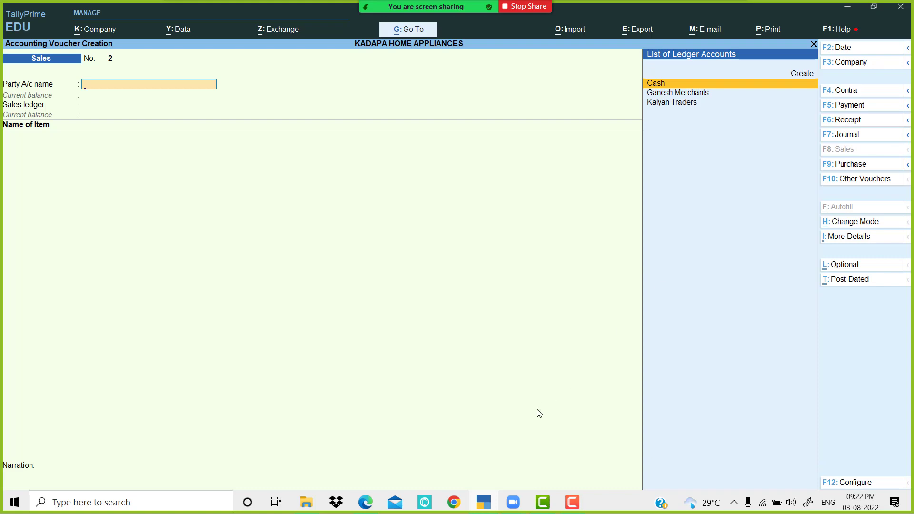
click(372, 503)
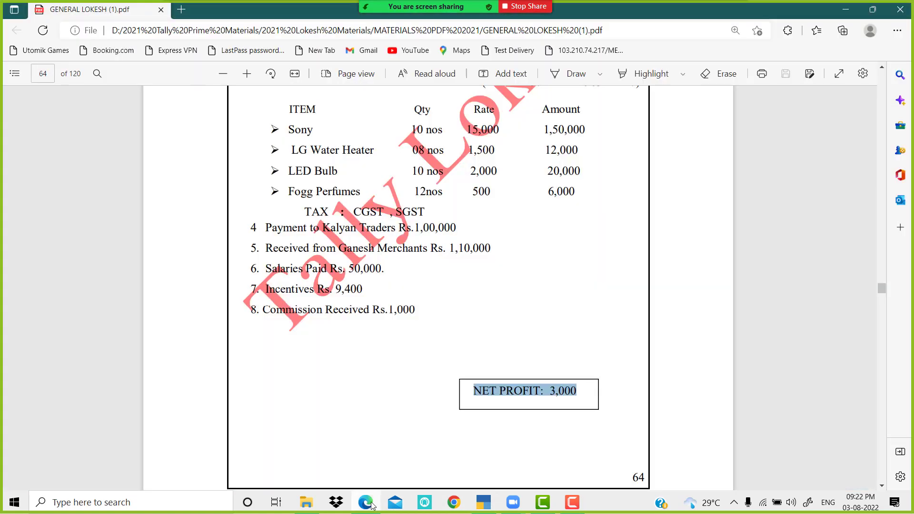
Step: Scroll the PDF to page 65's MVR Software Company purchase, then go back to TallyPrime
scroll(461, 315, down, 10)
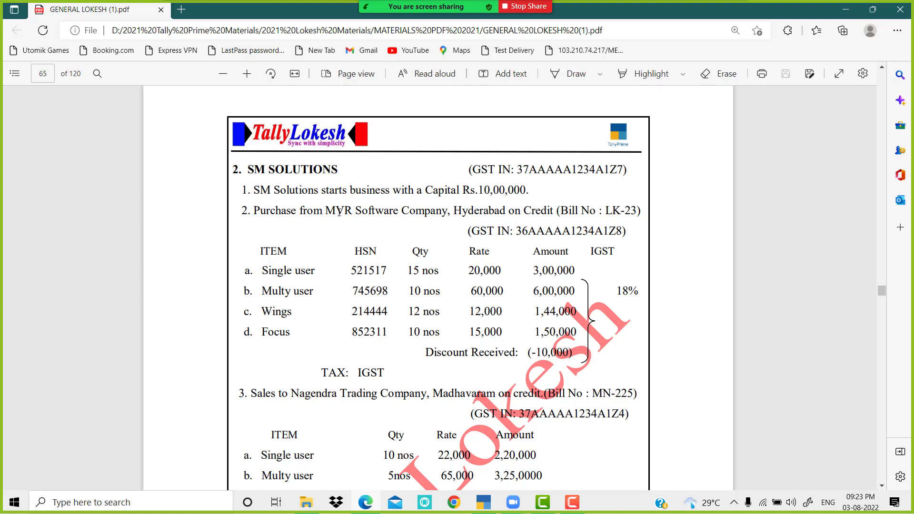
click(483, 502)
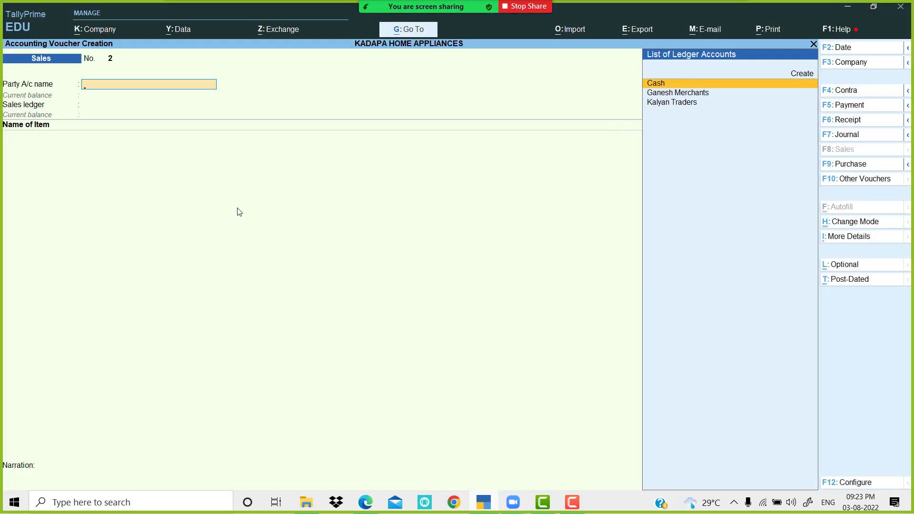
Step: Create a new ledger named MVR Software Company, copied from the PDF, under Sundry Creditors
key(alt)
key(alt+c)
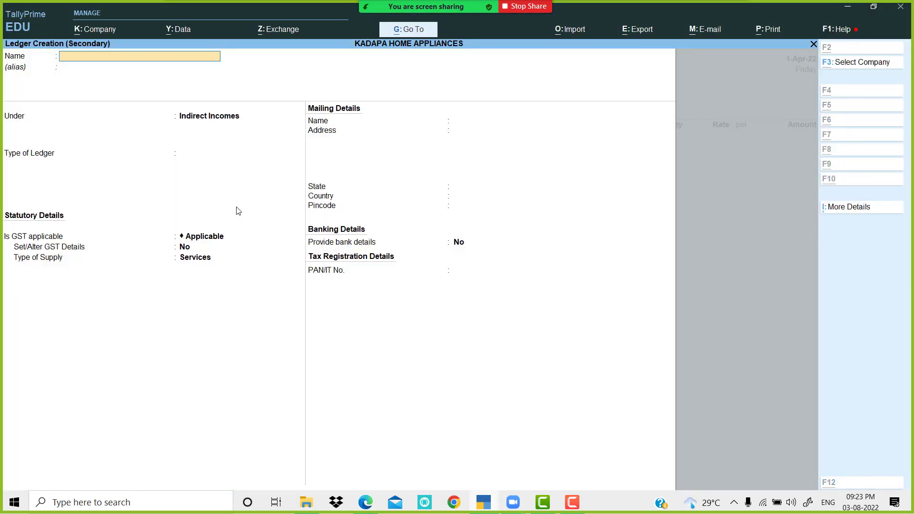
click(485, 504)
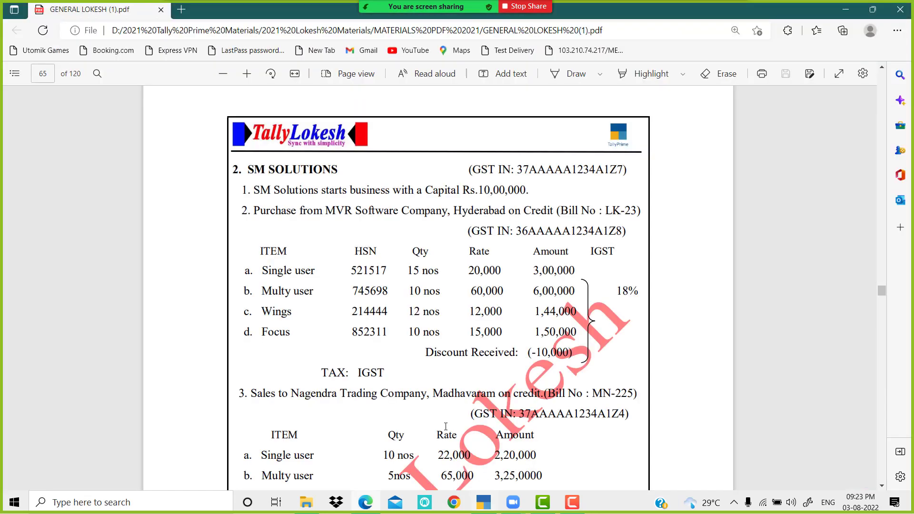
drag(326, 213, 448, 209)
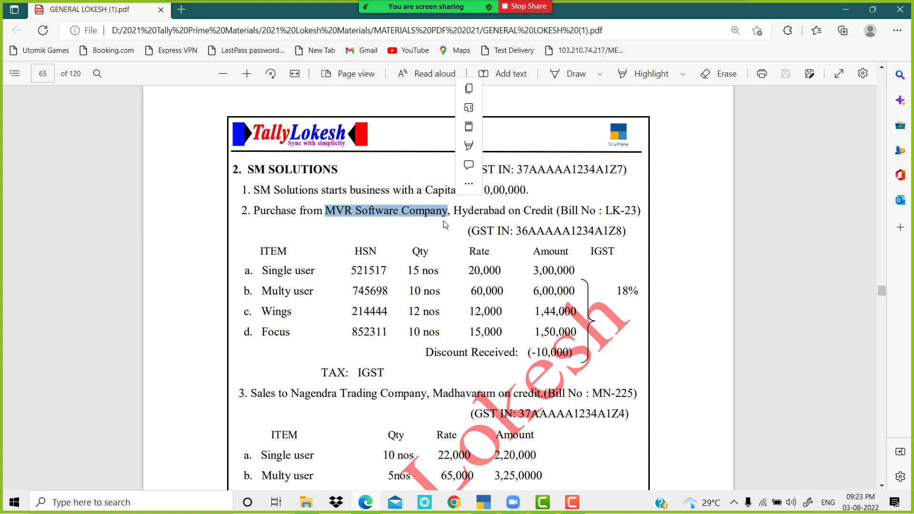
click(484, 503)
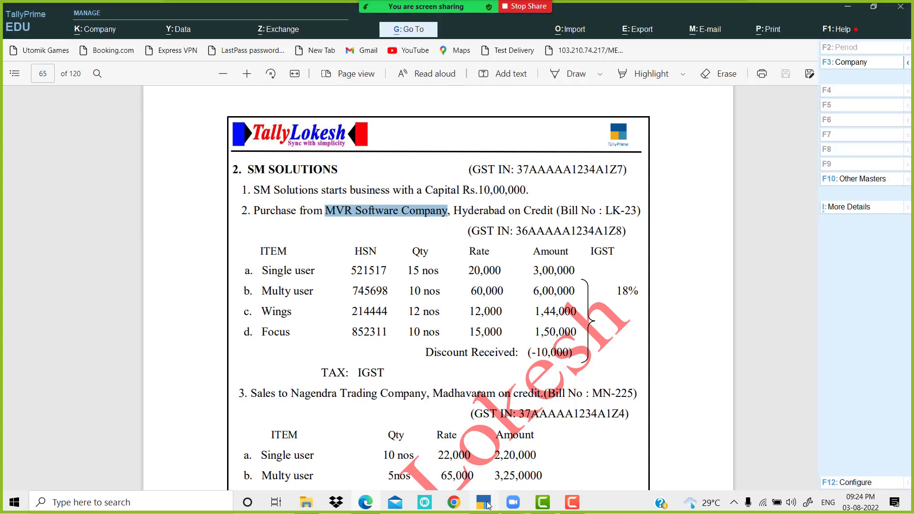
key(ctrl+alt+v)
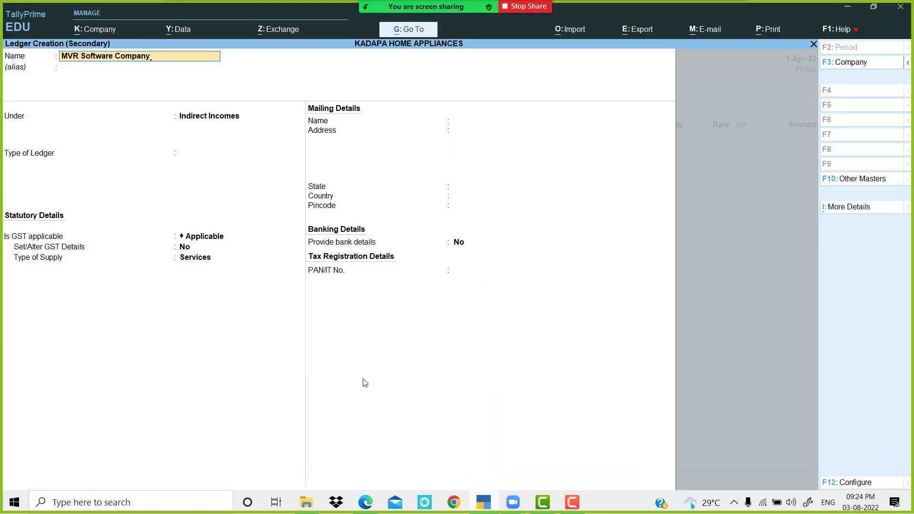
key(Return)
key(Return)
text(Sun)
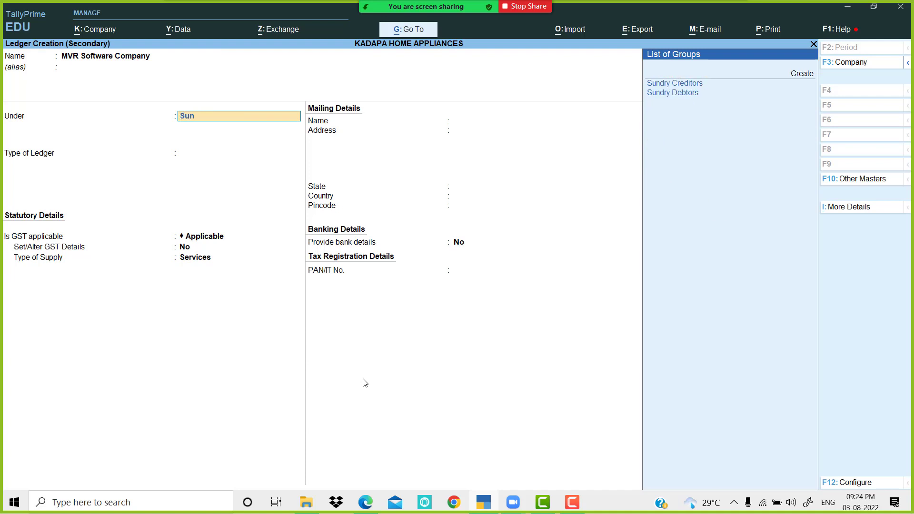
key(Down)
key(Up)
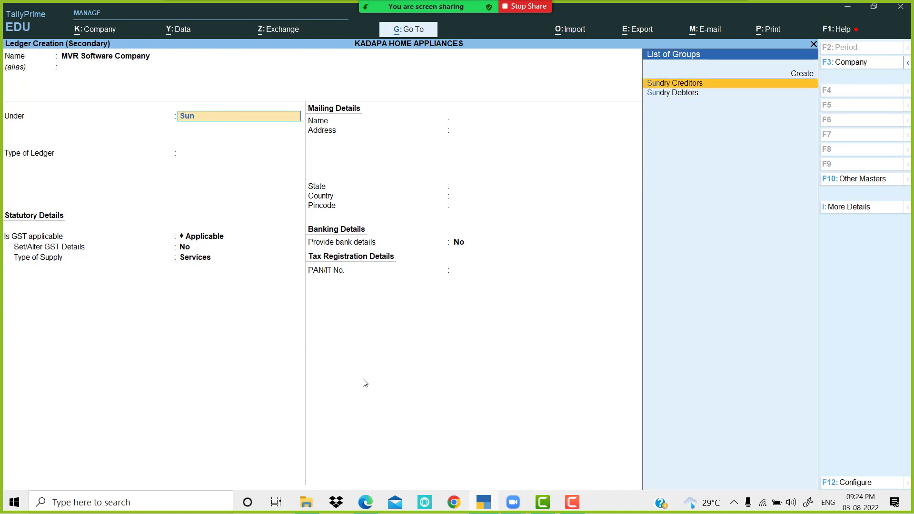
key(Return)
key(Return)
Step: Enter the address 'Hyderbad, Telengana' and set the state to Telangana
text(Hy)
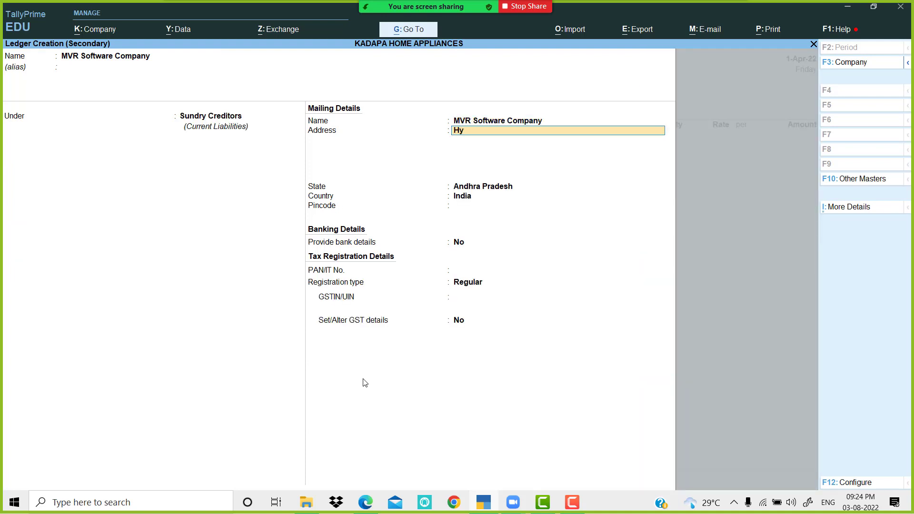
text(derbad, Tele)
text(ngana)
key(Return)
key(Return)
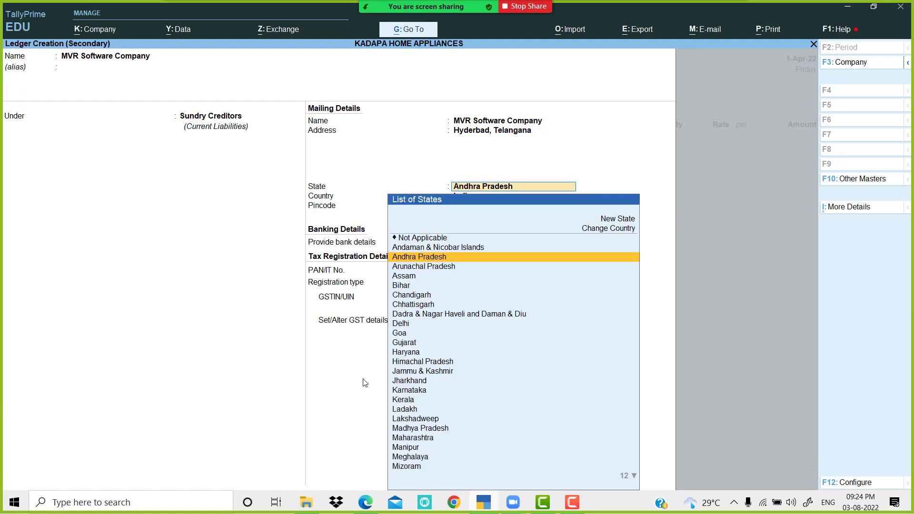
text(T)
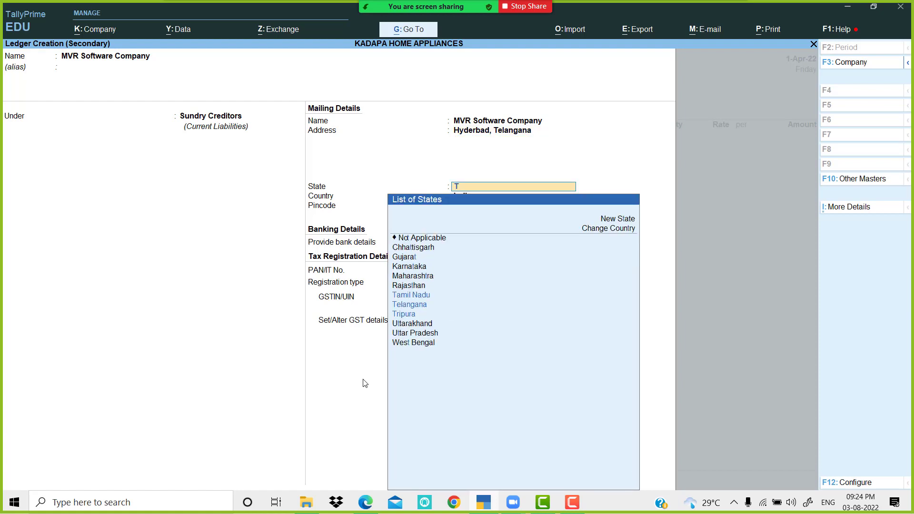
text(el)
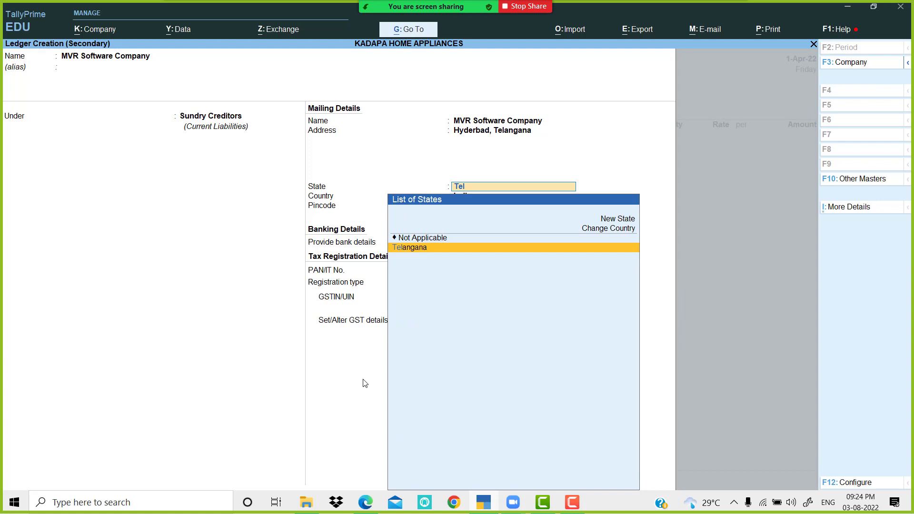
key(Return)
key(Return)
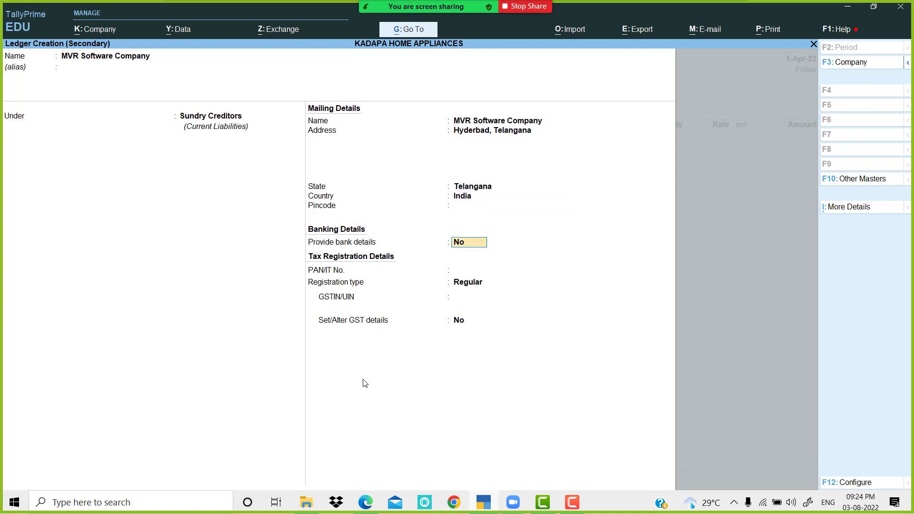
key(Return)
key(Return)
key(Return)
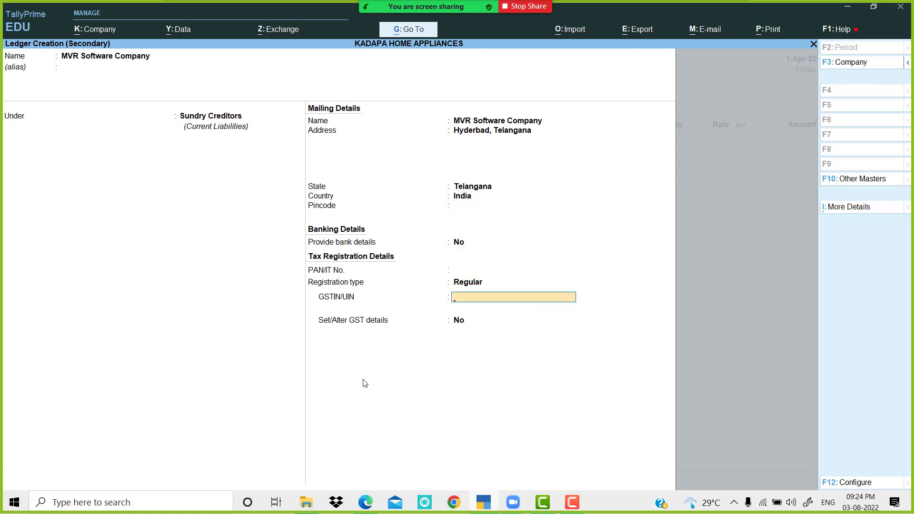
Step: Paste the supplier's GSTIN from the exercise PDF, dismiss the warning, and save the ledger
key(alt+Tab)
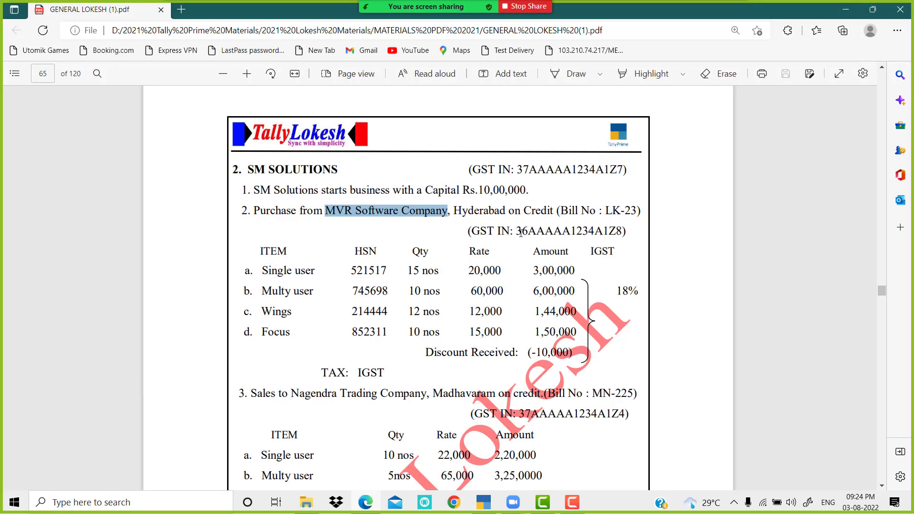
drag(516, 230, 617, 229)
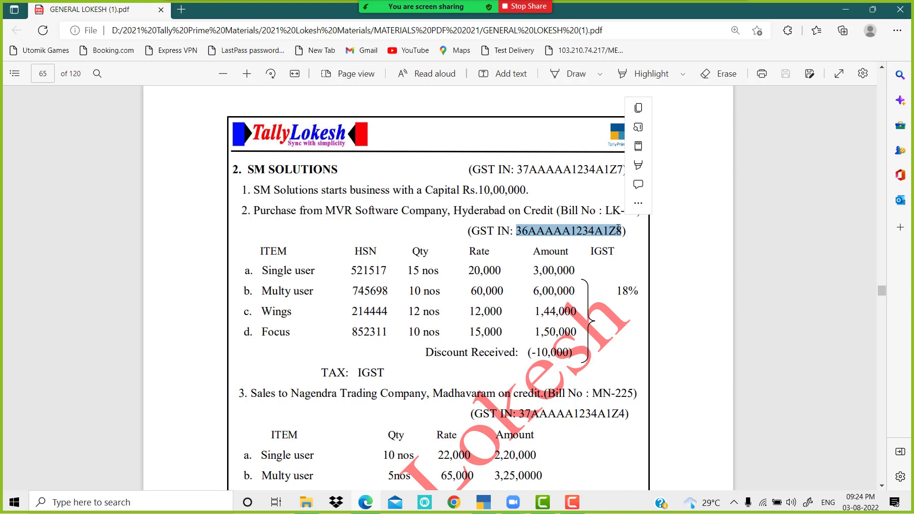
click(485, 503)
text(36AAAAA1234A1Z8)
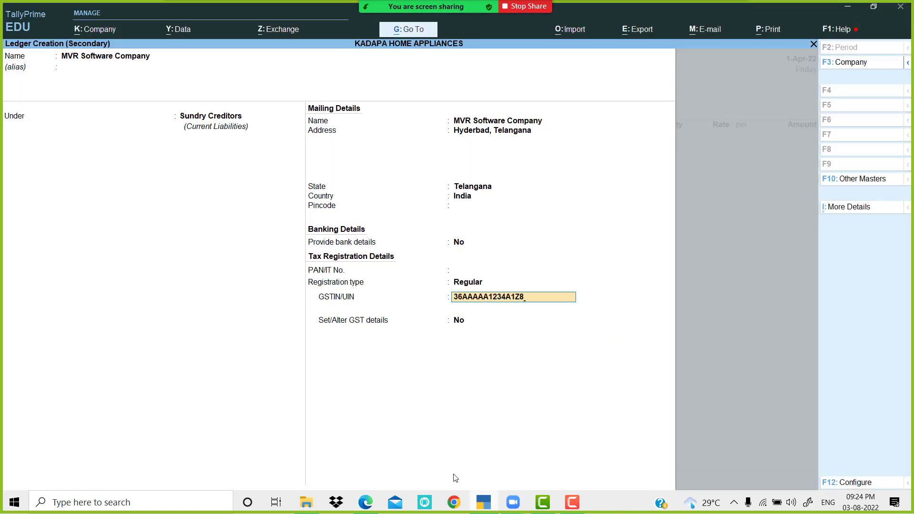
key(Return)
key(Return)
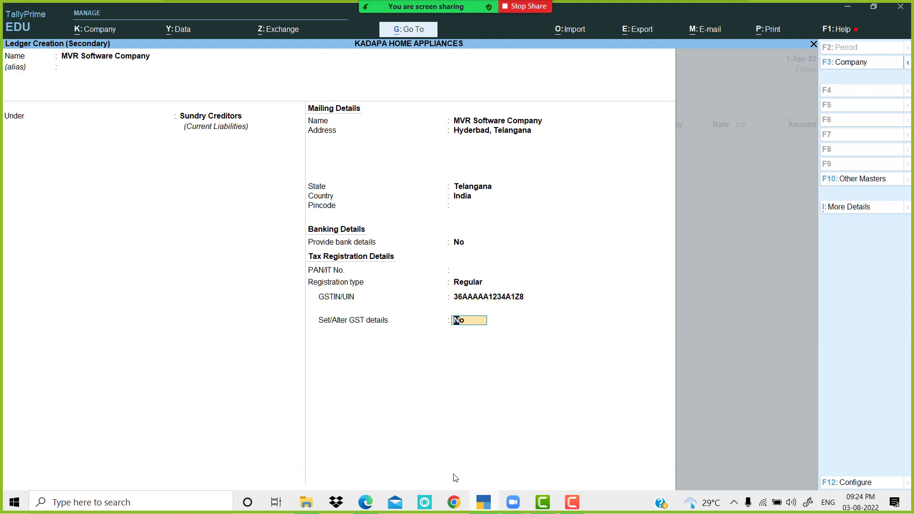
key(Return)
key(Return)
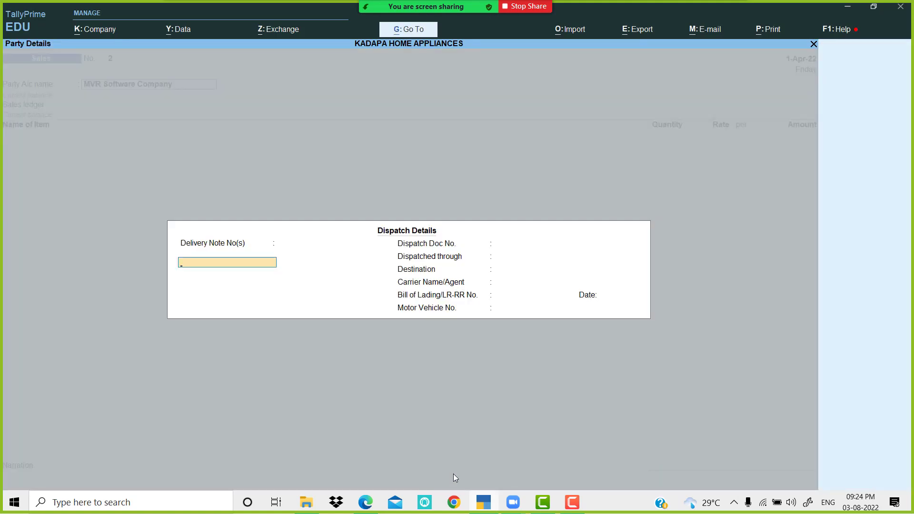
Step: Skip dispatch and party details and change the voucher type from Sales to Purchase
key(Return)
key(Return)
key(Return)
key(Return)
key(Return)
key(Return)
key(Return)
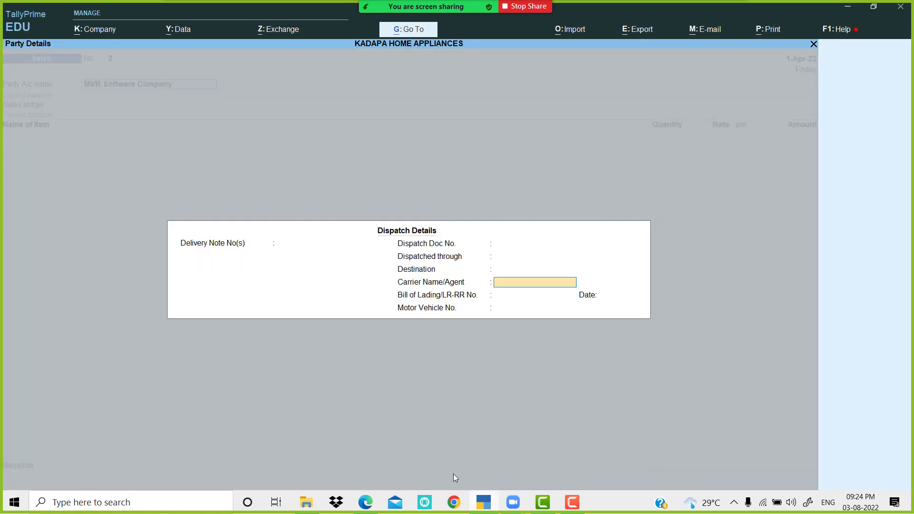
key(Return)
key(Return)
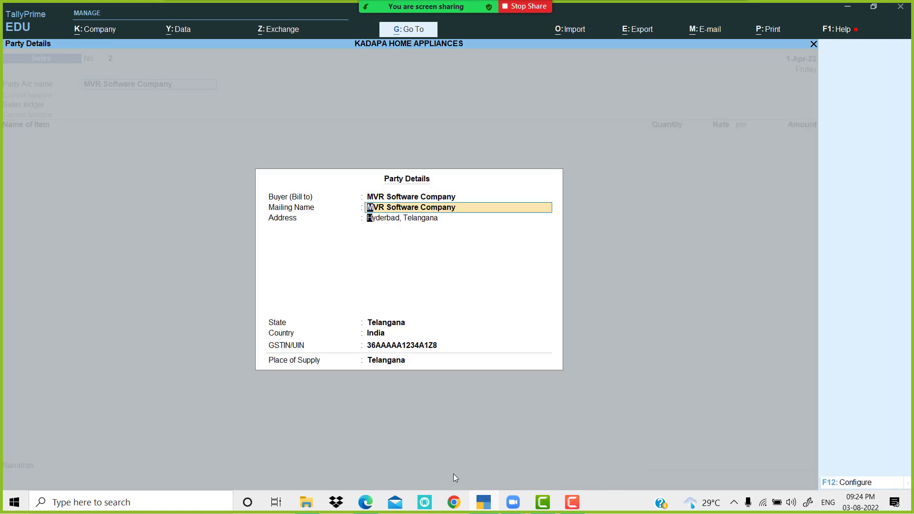
key(Return)
key(Return)
key(Return)
key(Return)
key(Return)
key(Return)
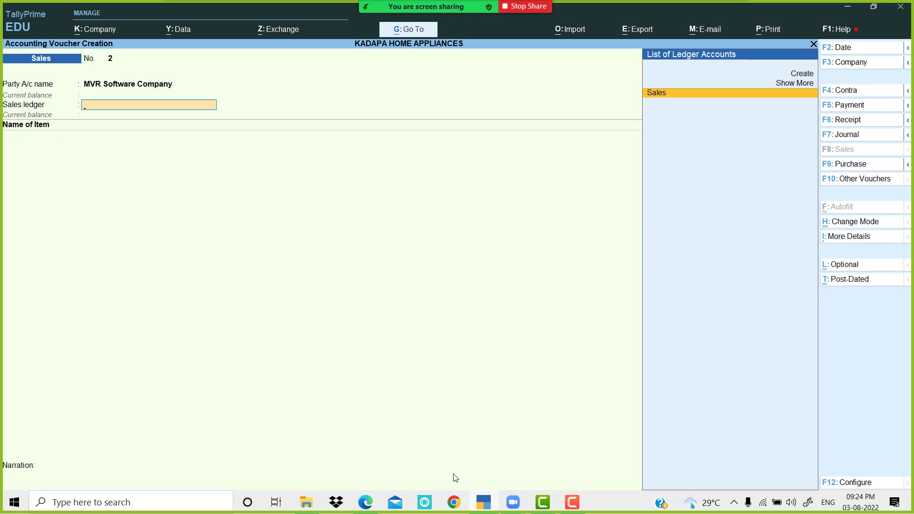
click(852, 165)
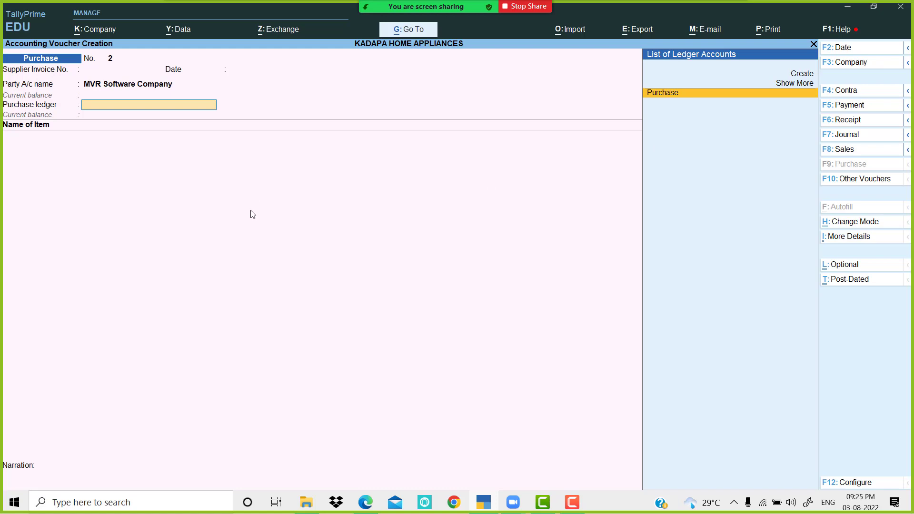
Step: Create a Purchase IGST ledger under Purchase Accounts, ledger type Not Applicable, supply type Goods
key(alt+c)
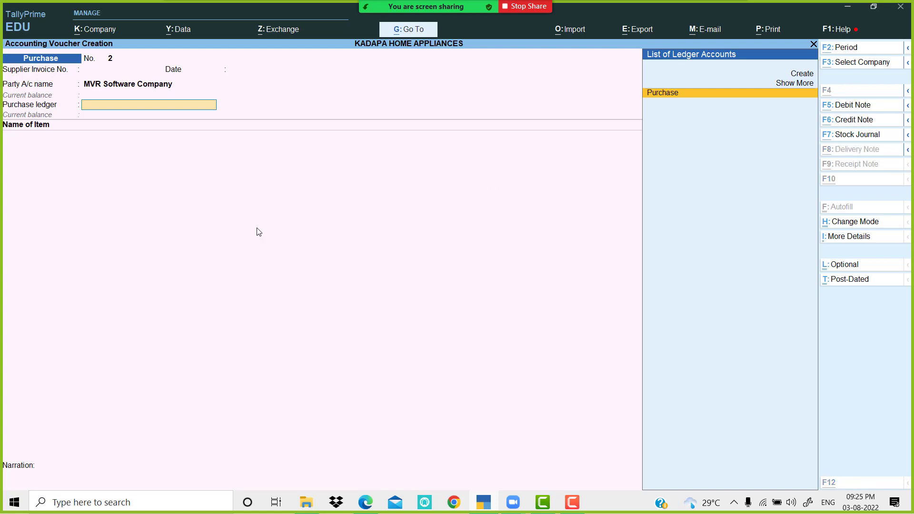
text(P)
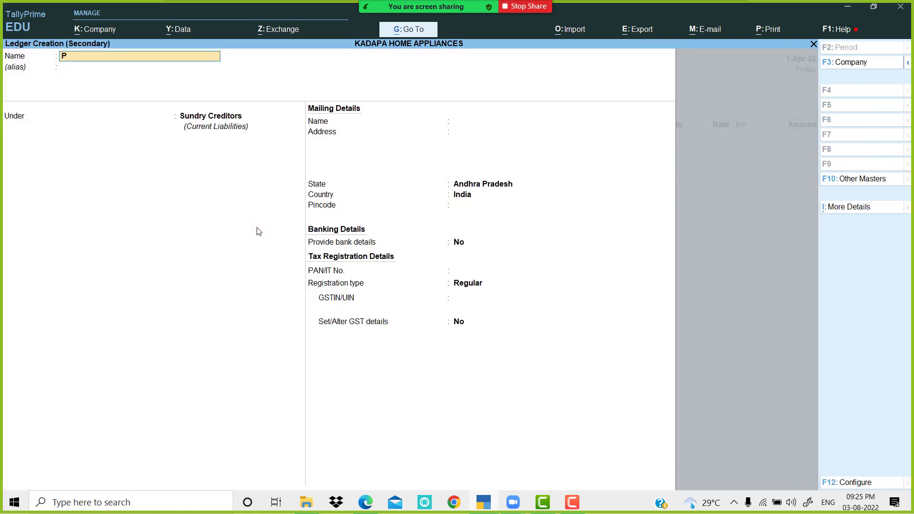
text(urchase IGgs)
key(BackSpace)
key(BackSpace)
text(ST)
key(Return)
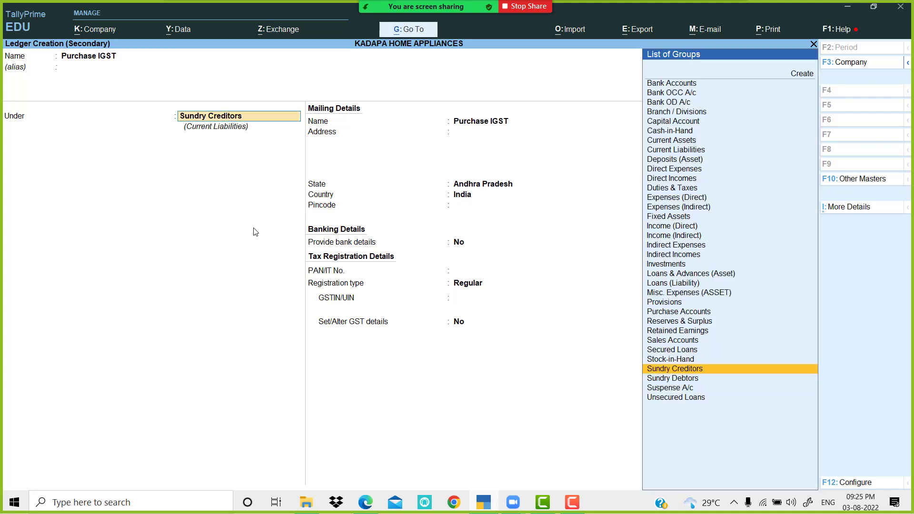
text(PU)
key(Return)
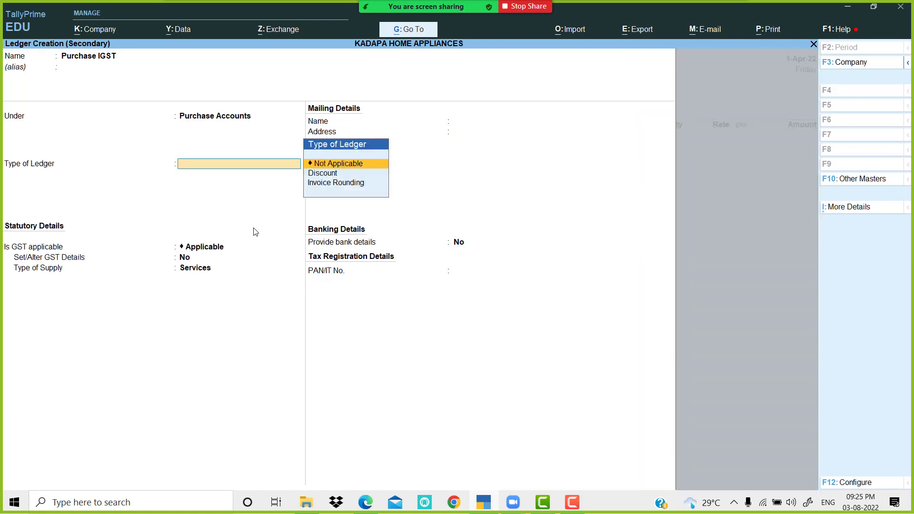
key(Return)
key(Return)
key(Return)
key(Up)
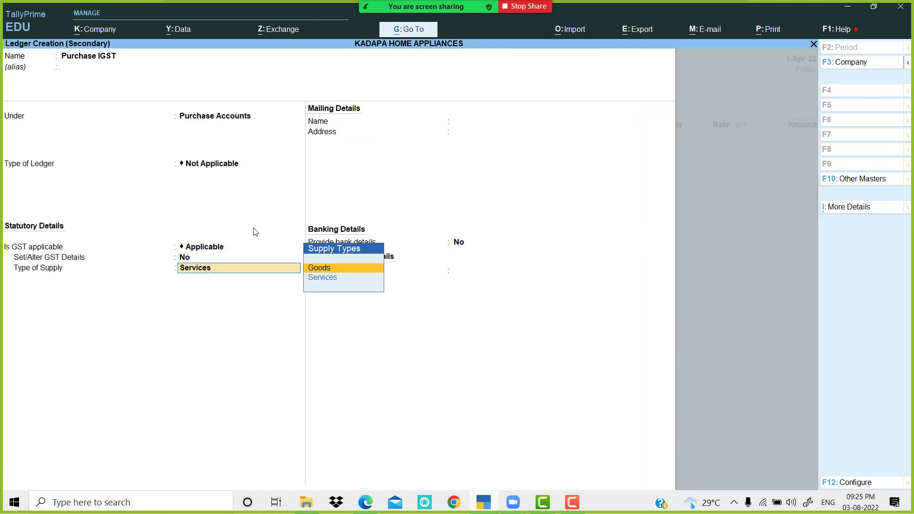
key(Return)
key(Return)
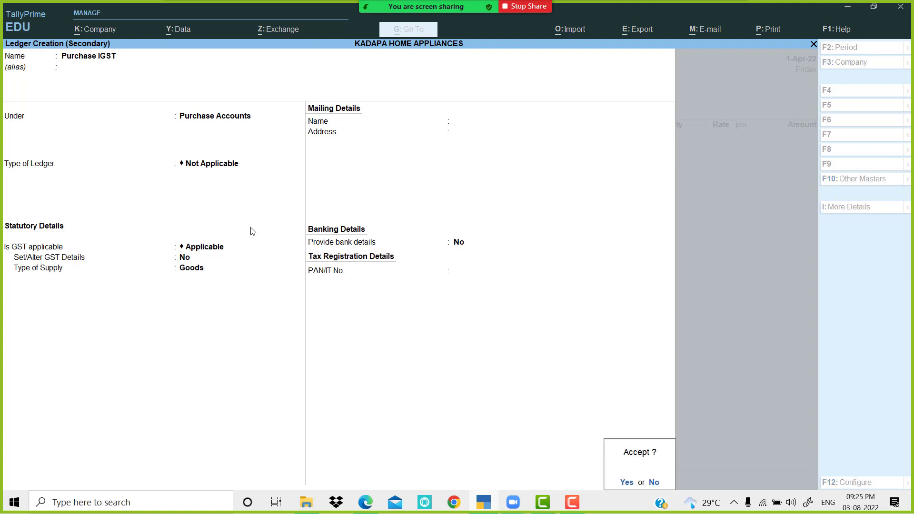
key(Return)
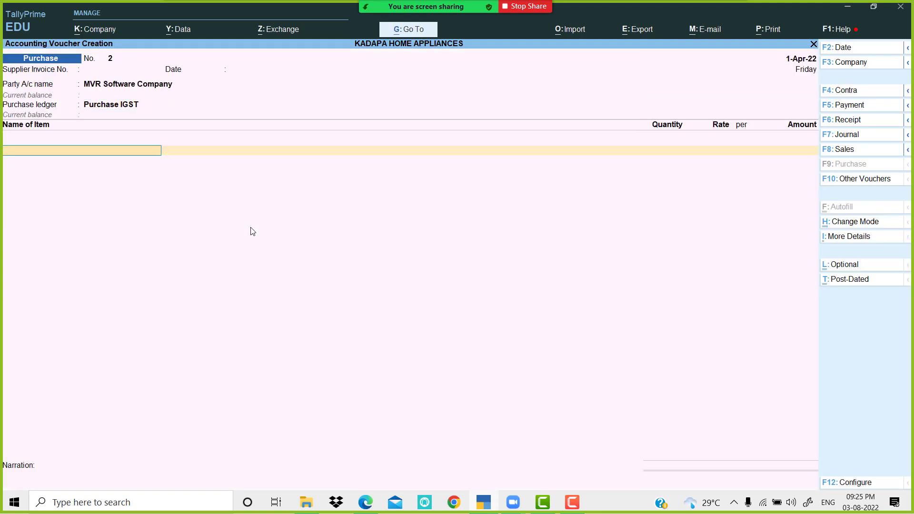
Step: Check the Single user item in the PDF and set Purchase IGST as the voucher's purchase ledger
key(alt+Tab)
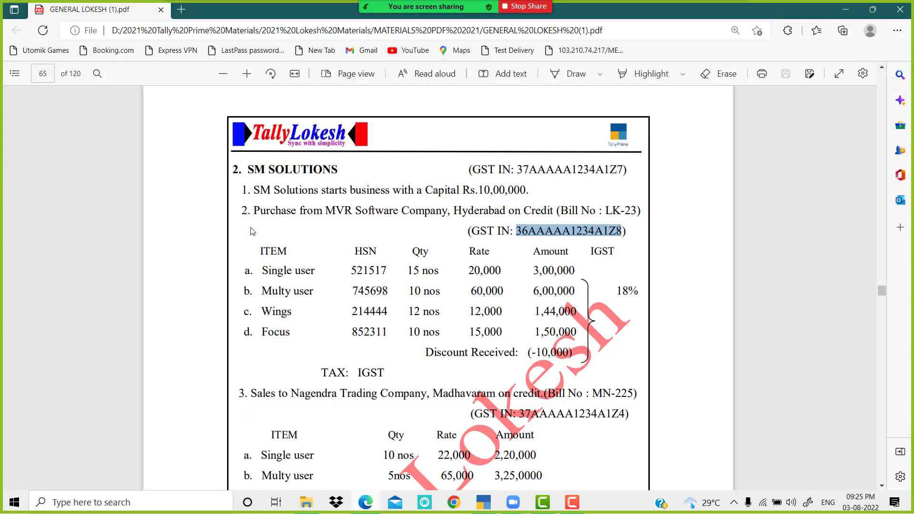
scroll(428, 244, down, 1)
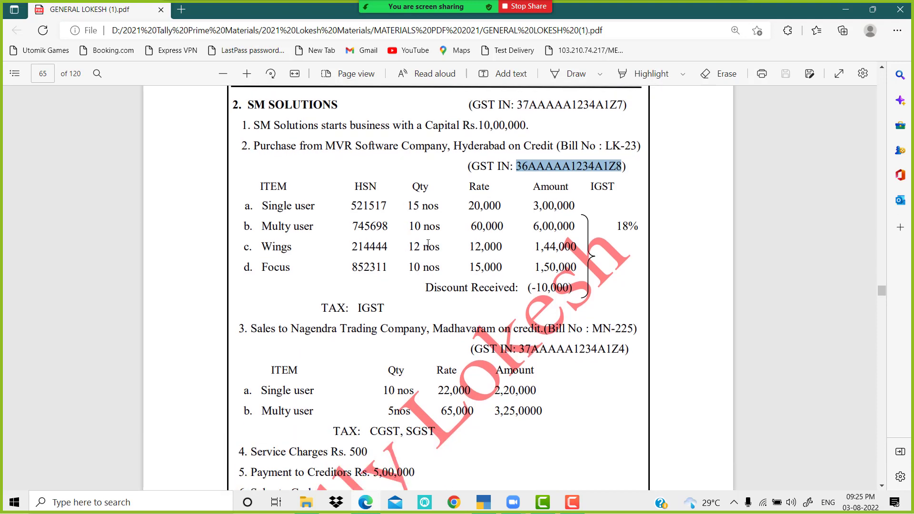
drag(262, 205, 319, 203)
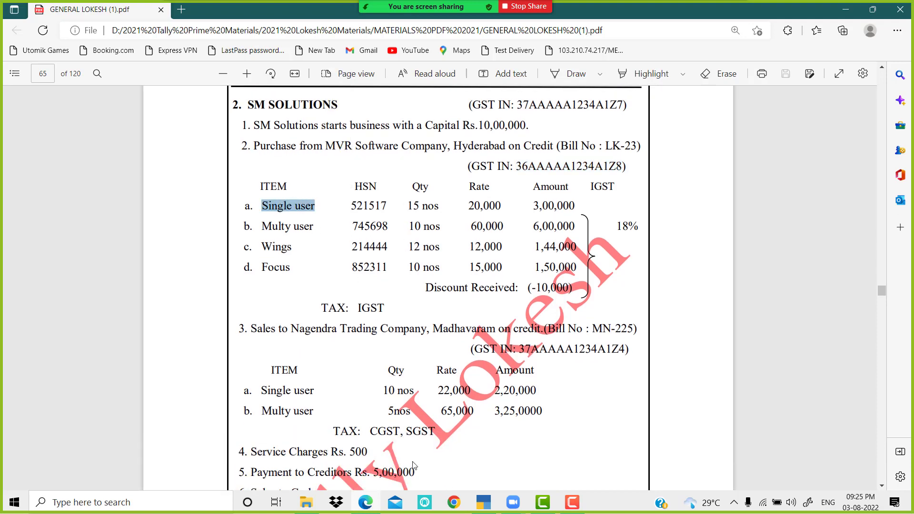
click(483, 504)
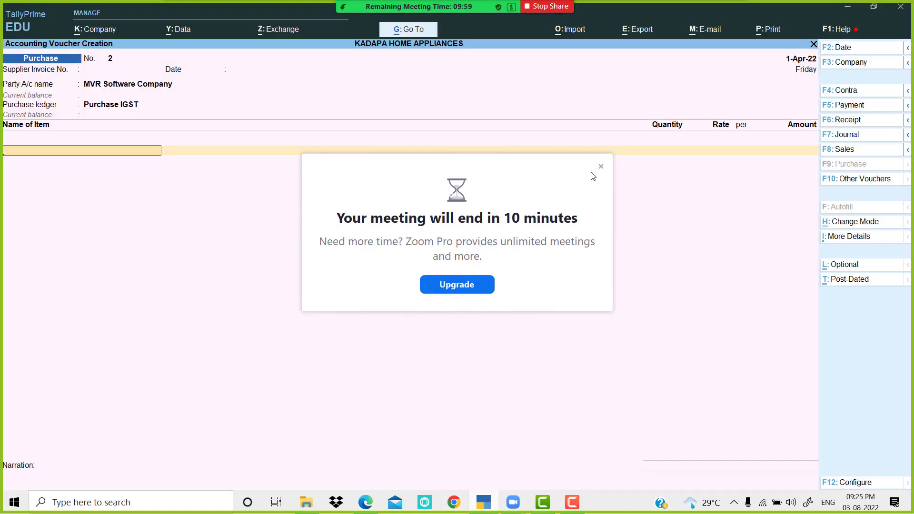
click(600, 166)
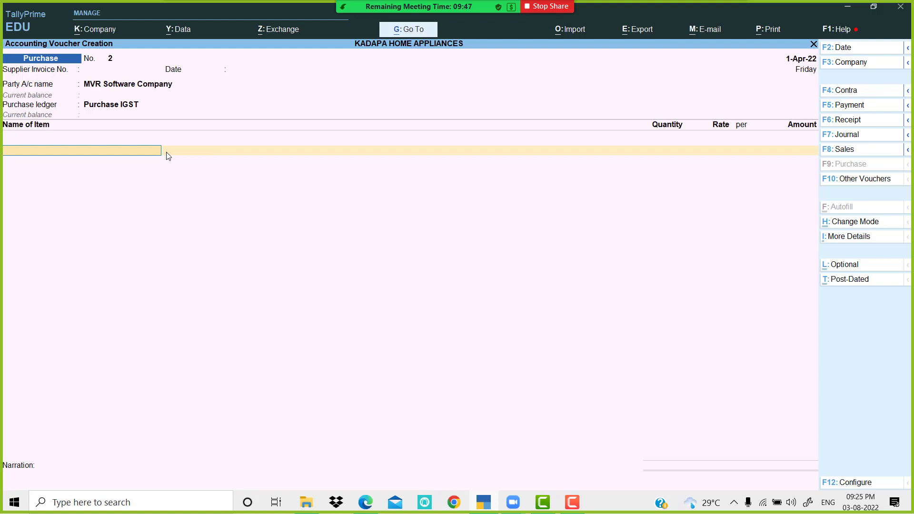
key(alt)
Step: Create the Single user stock item with unit nos and GST applicable
key(alt+c)
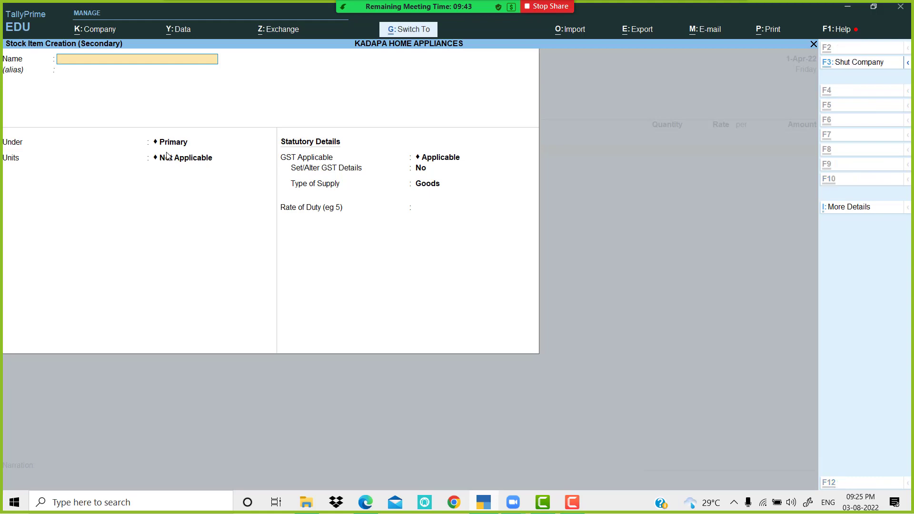
text(Single user)
key(Return)
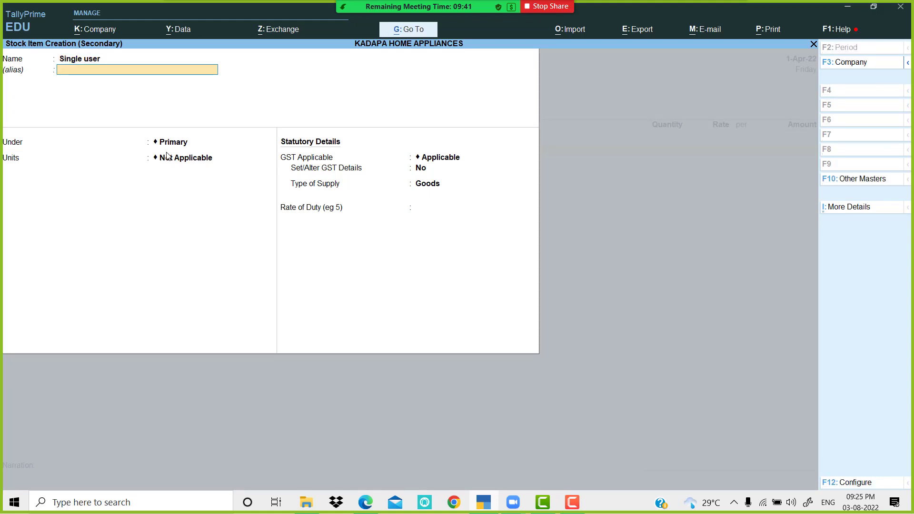
key(Return)
key(Return)
key(Down)
key(Down)
key(Down)
key(Down)
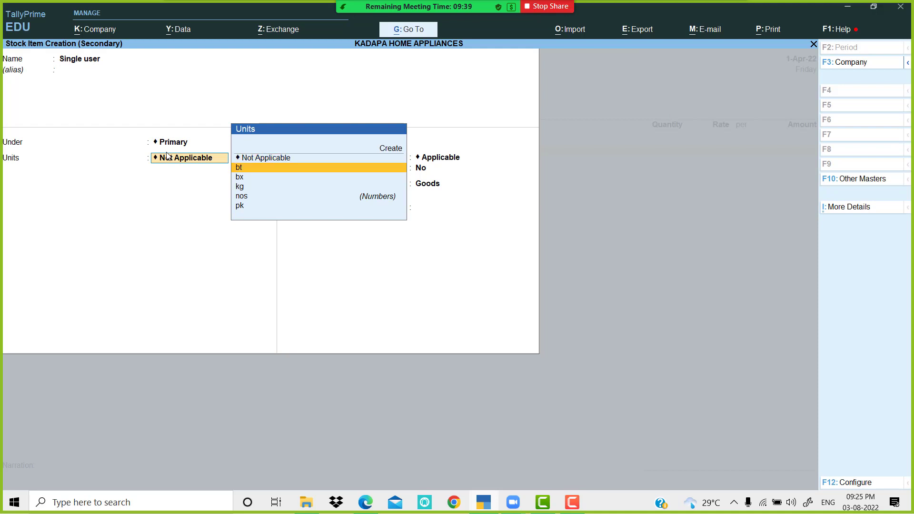
key(Return)
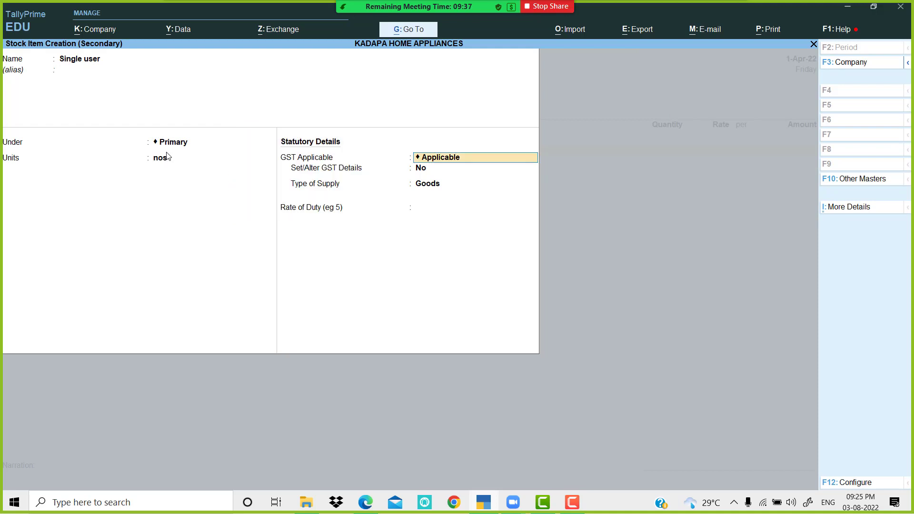
key(Return)
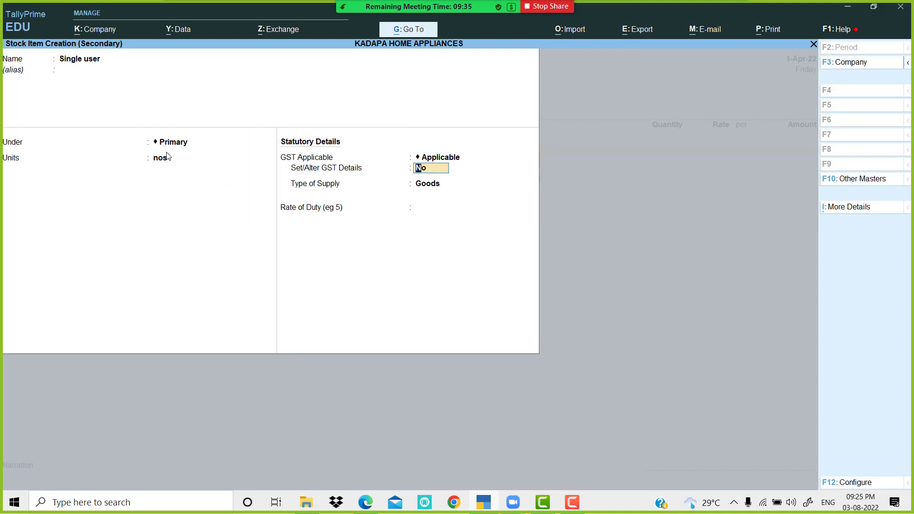
text(y)
key(Return)
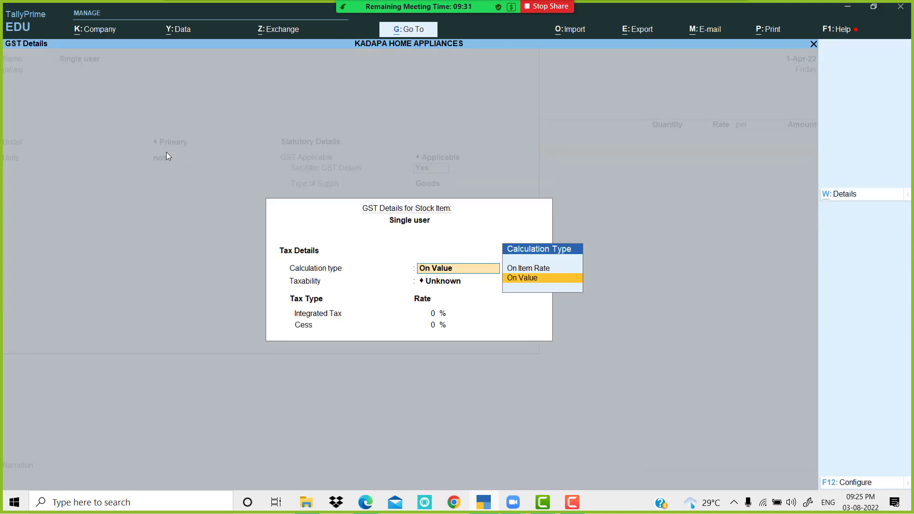
Step: Add a 1-Apr-22 tax rate entry for Single user with HSN 521517 from the PDF
key(alt+w)
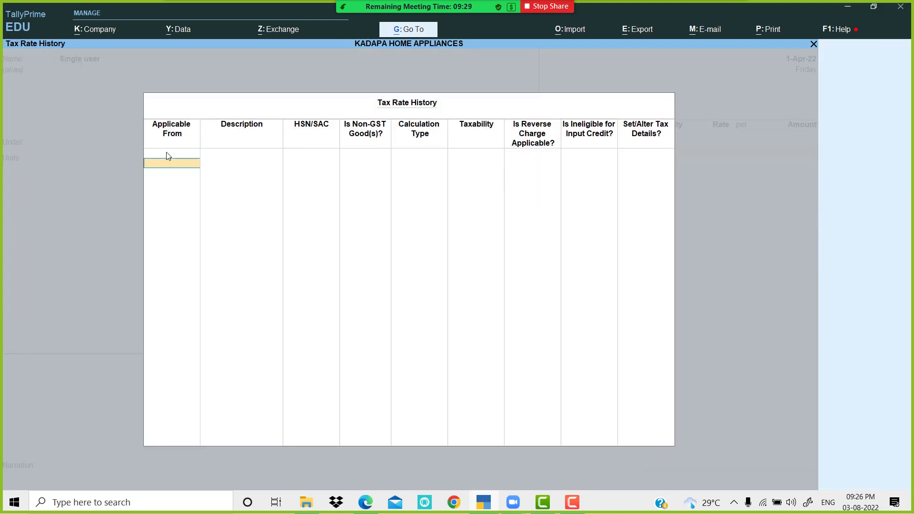
text(1-4)
key(Return)
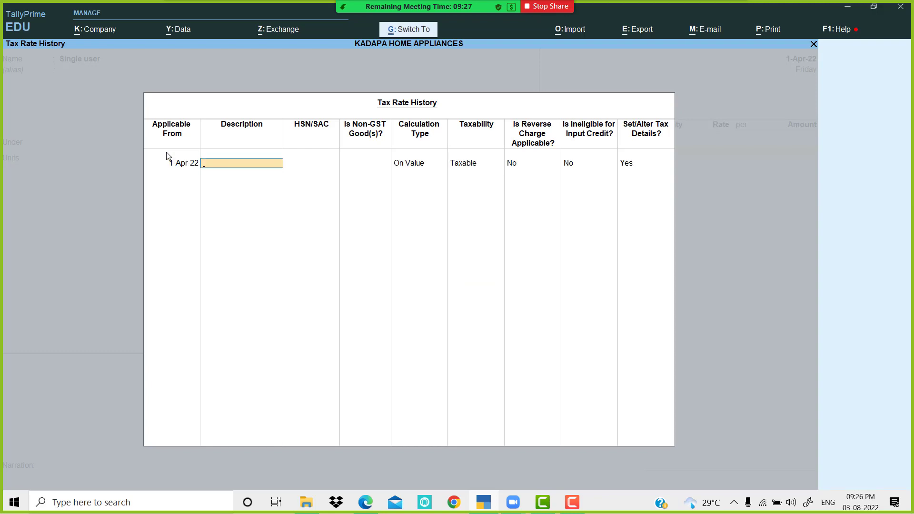
key(Return)
key(alt+Tab)
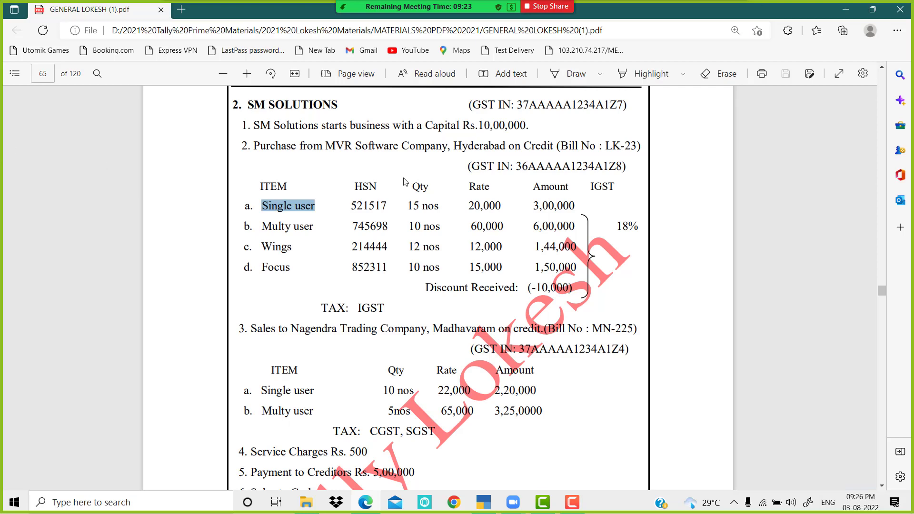
drag(350, 205, 389, 206)
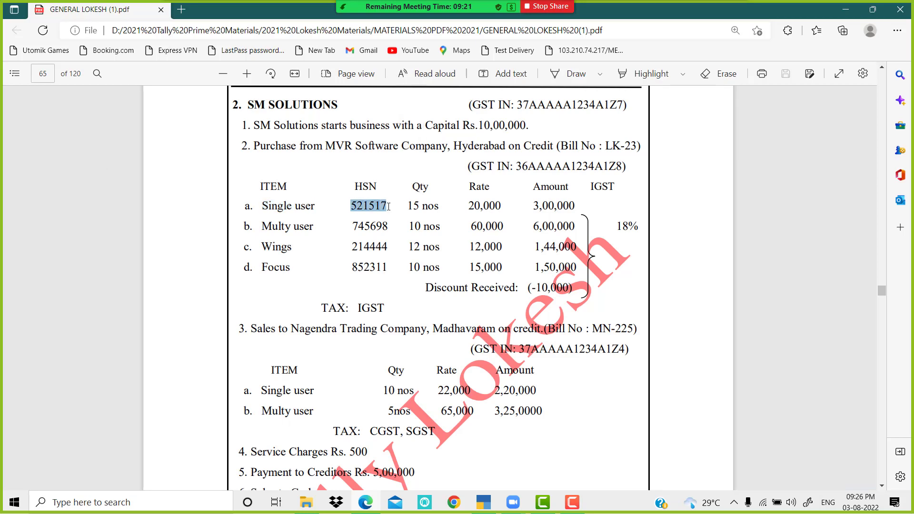
click(481, 503)
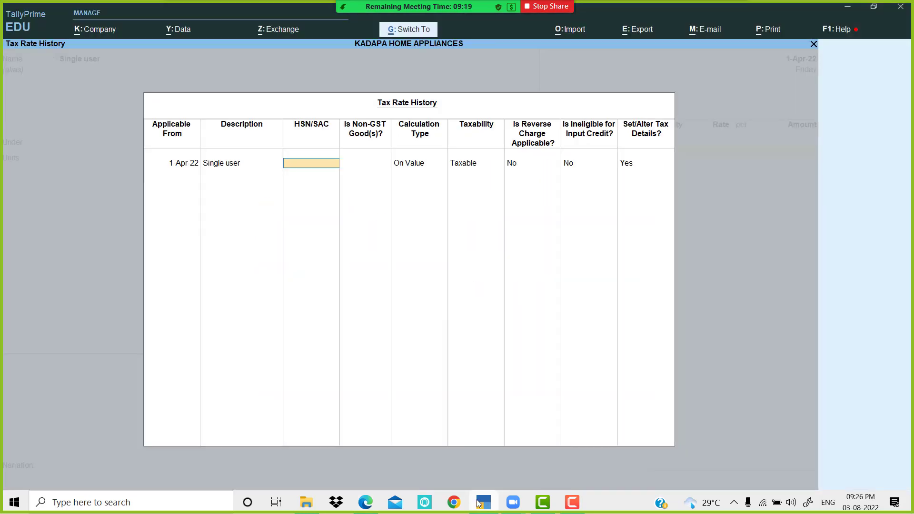
key(ctrl+alt+v)
Step: Set Single user's integrated tax rate to 18% and save the item
key(Return)
key(Return)
key(Return)
key(Return)
key(Return)
key(Return)
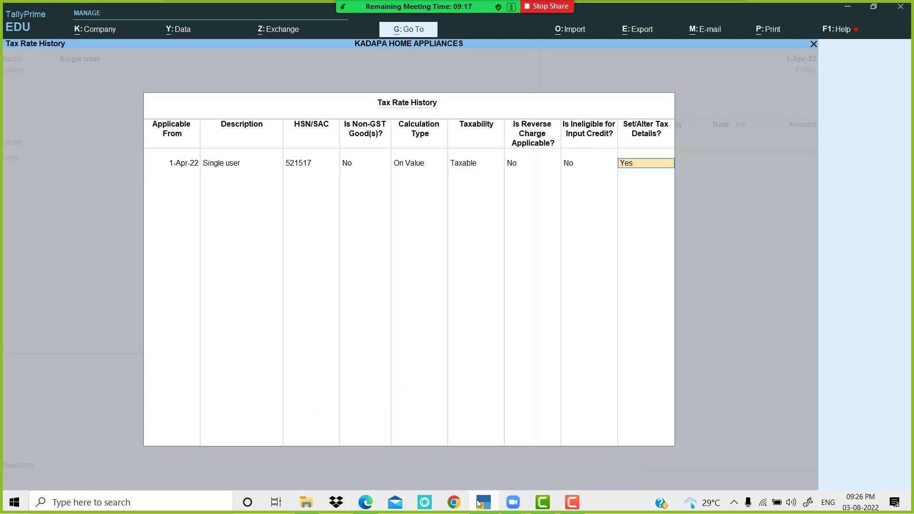
key(Return)
click(480, 503)
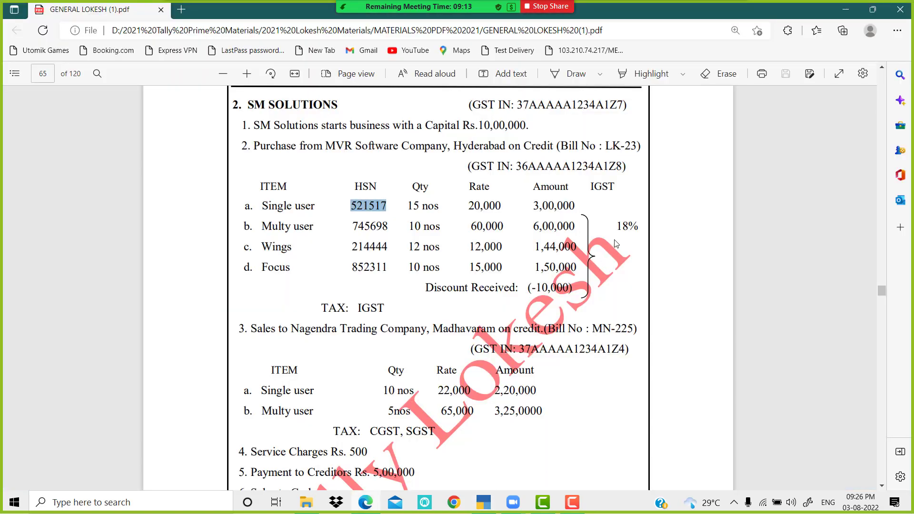
key(alt+Tab)
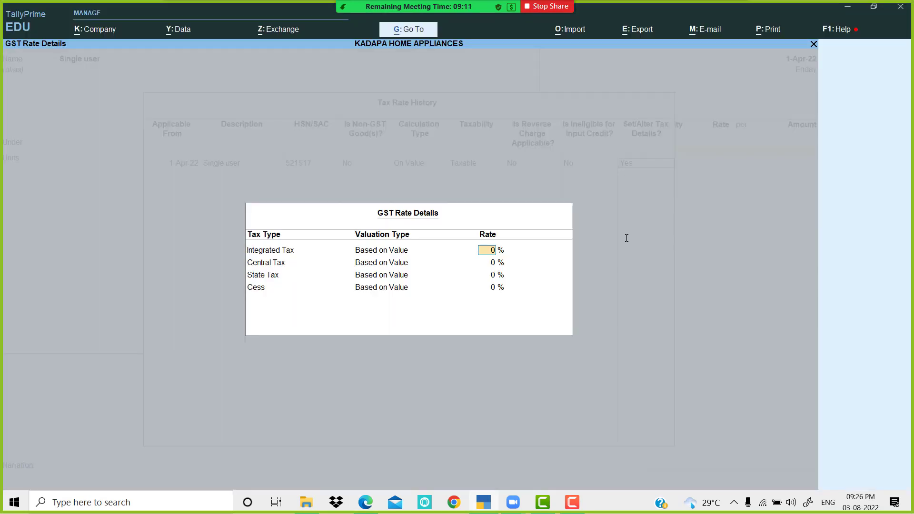
key(Return)
key(Return)
key(Return)
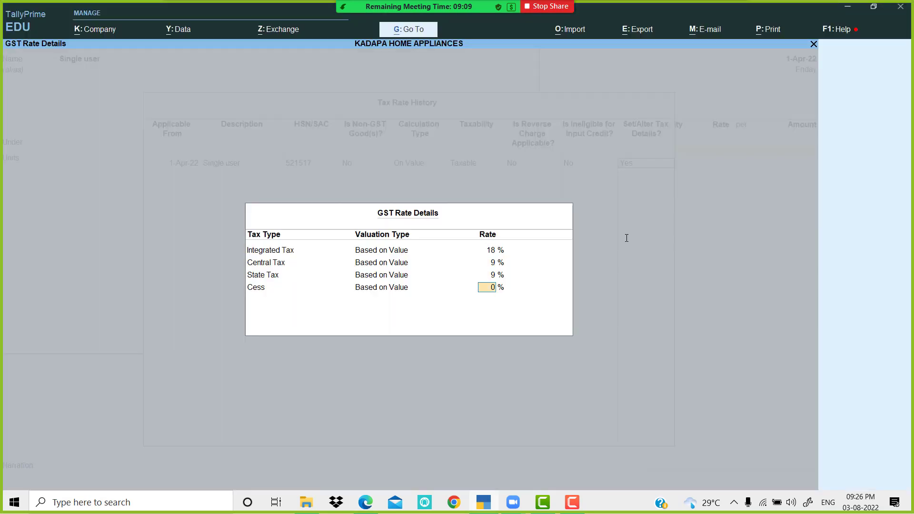
key(Return)
key(Return)
key(Return)
key(Return)
key(Return)
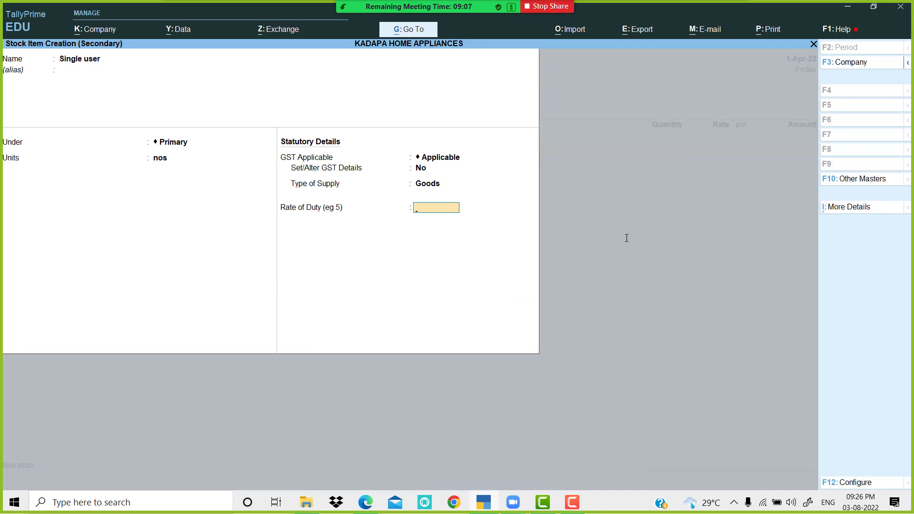
key(Return)
key(Return)
Step: Enter 15 nos of Single user at 20,000 for 3,00,000 on the voucher
key(alt+Tab)
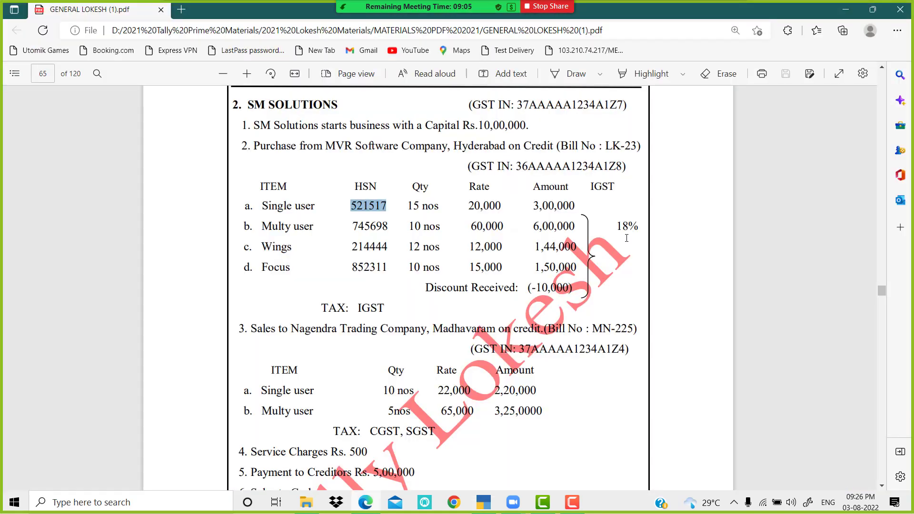
key(alt+Tab)
text(15)
key(Return)
text(20)
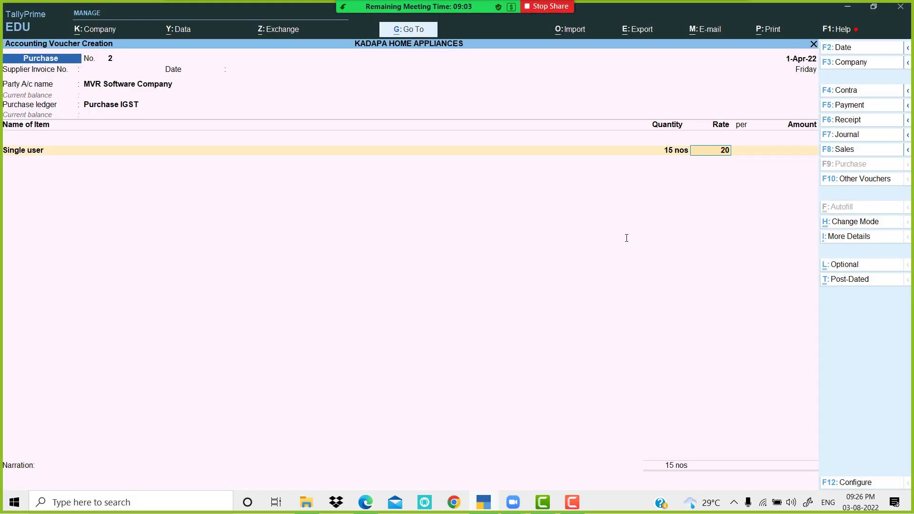
text(,000)
key(Return)
key(Return)
key(Return)
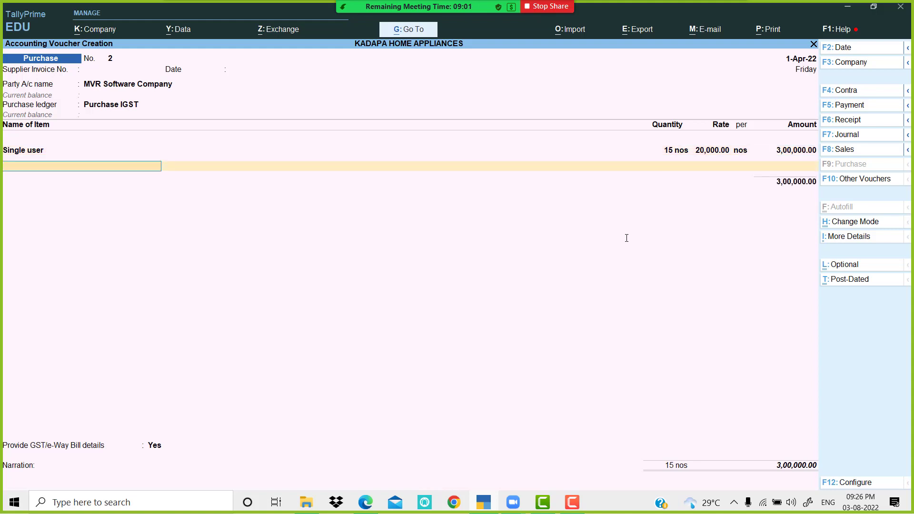
key(alt+c)
Step: Create the Multi User stock item under Primary with unit nos and GST applicable
text(MULT)
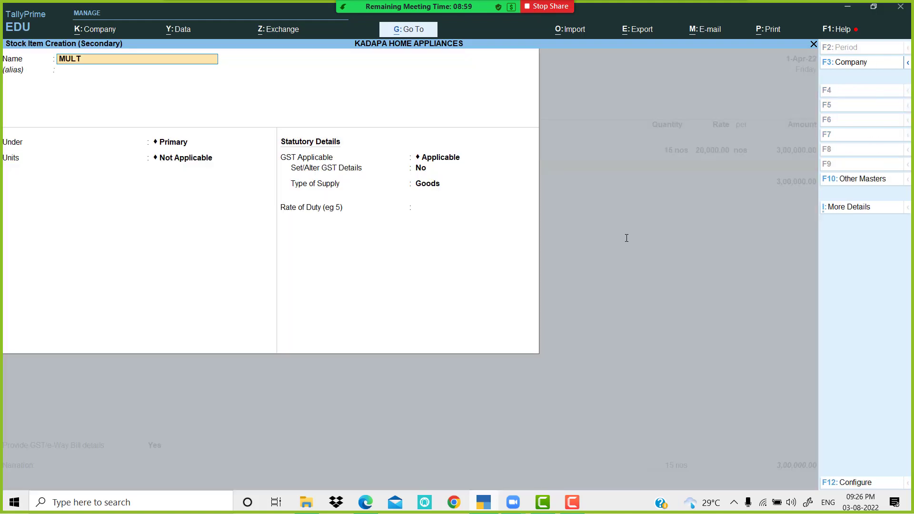
key(BackSpace)
key(BackSpace)
key(BackSpace)
text(ulti User)
key(Return)
key(Return)
key(Return)
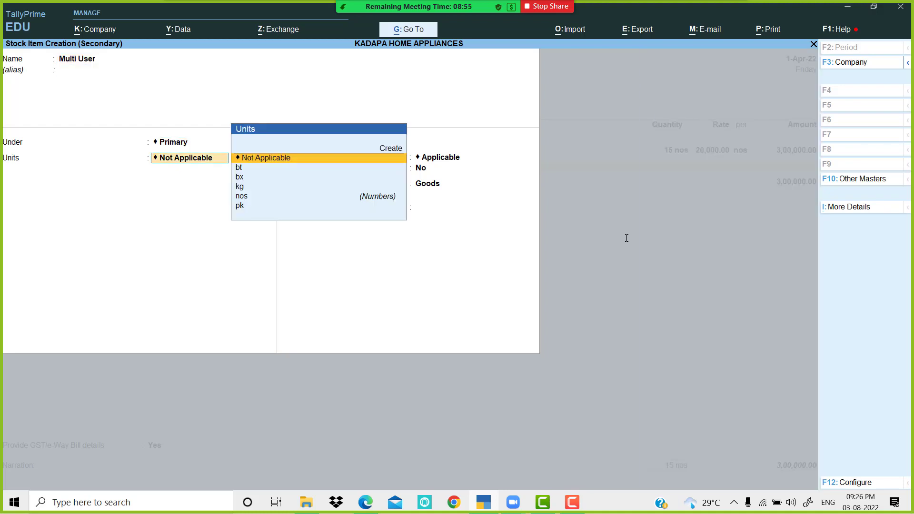
key(Down)
key(Down)
key(Down)
key(Down)
key(Return)
key(Return)
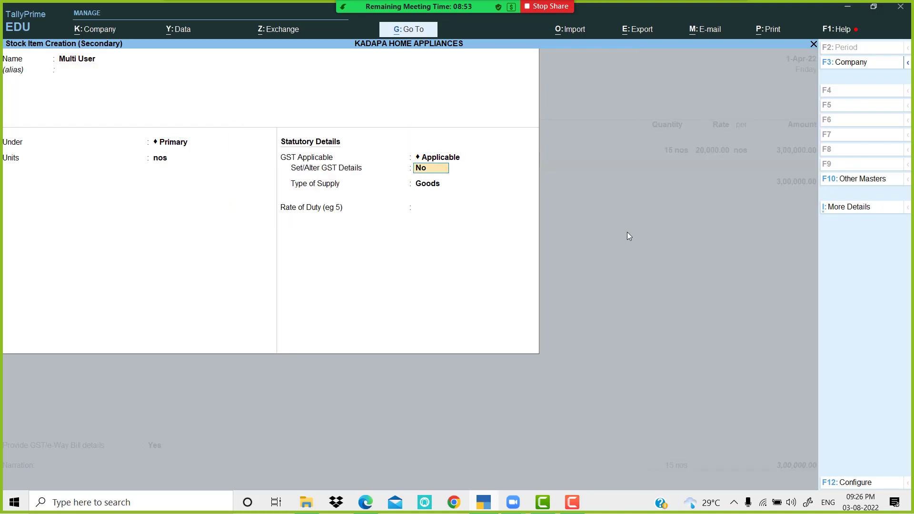
text(y)
key(Return)
Step: Give Multi User a 1-Apr-22 rate entry with HSN 987466 and 18% IGST, and save it
key(alt+w)
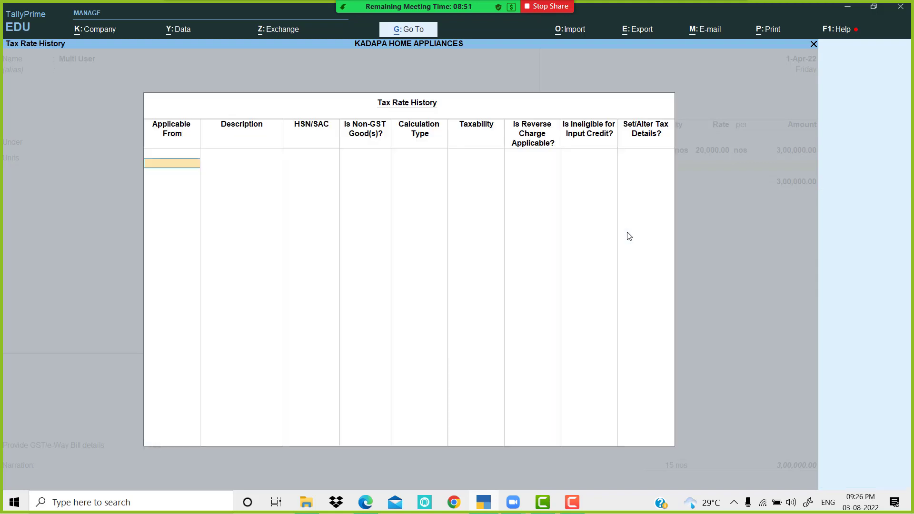
text(1-4)
key(Return)
text(521517)
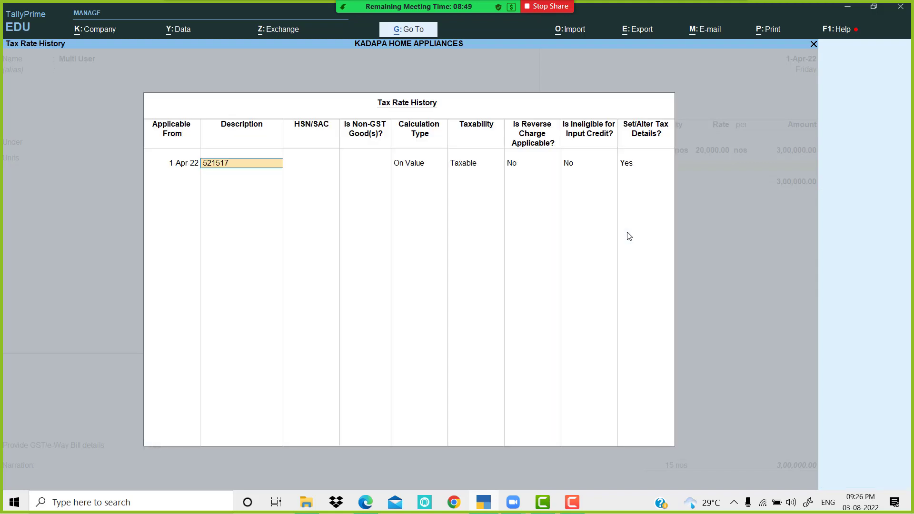
key(Return)
text(98746)
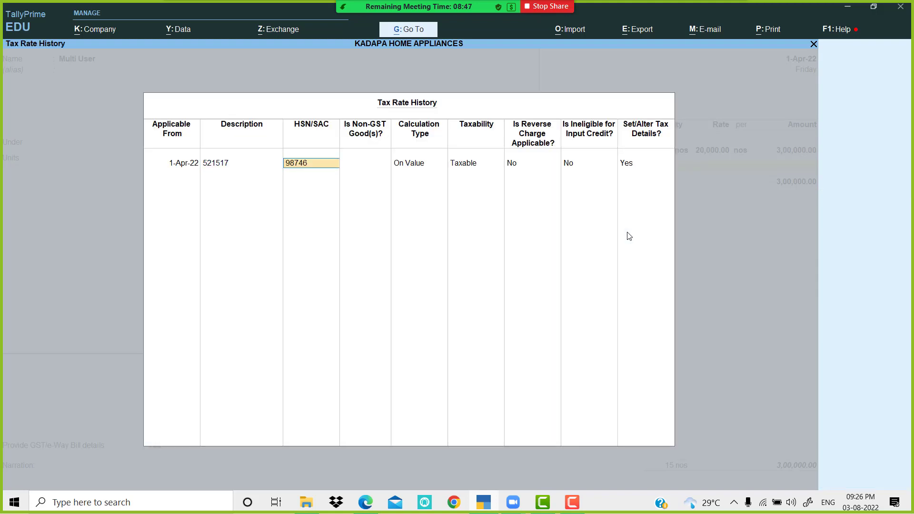
key(Return)
key(Return)
key(Return)
key(Return)
key(Return)
key(Return)
key(Return)
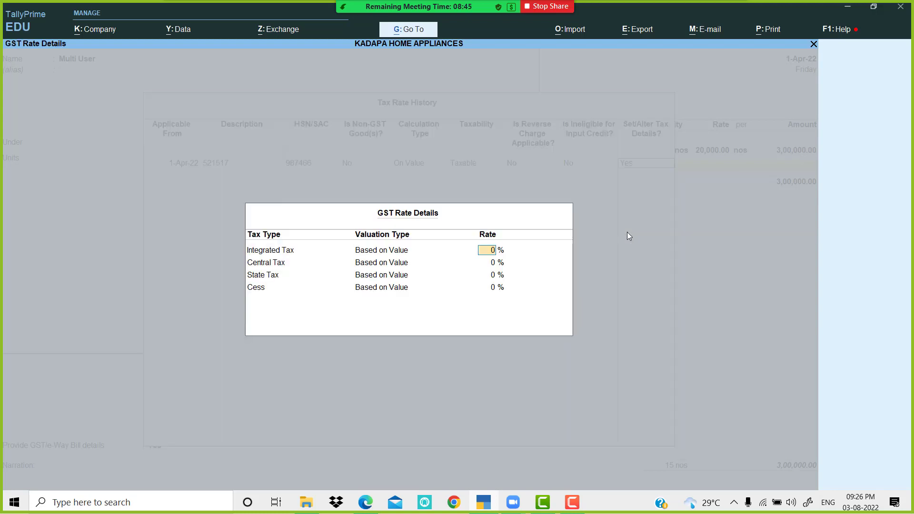
text(18)
key(Return)
key(Return)
key(Return)
key(Return)
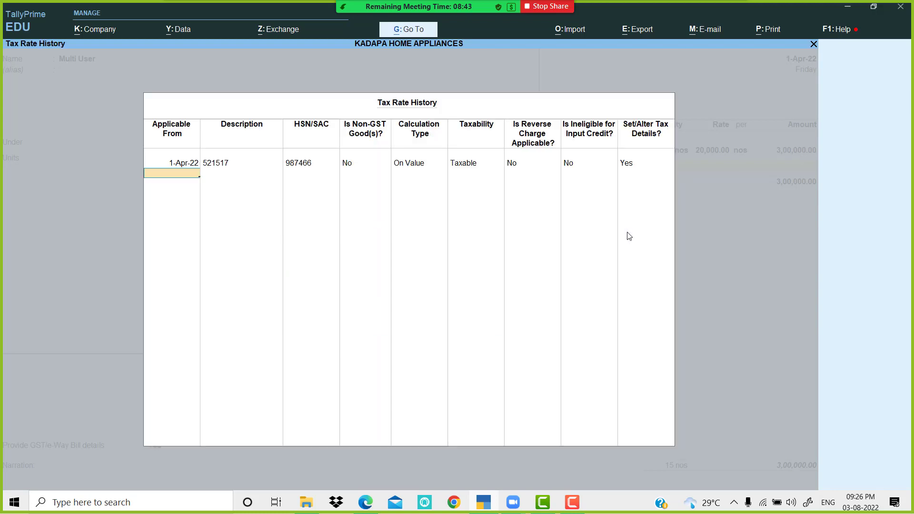
key(Return)
key(Return)
key(Return)
key(Return)
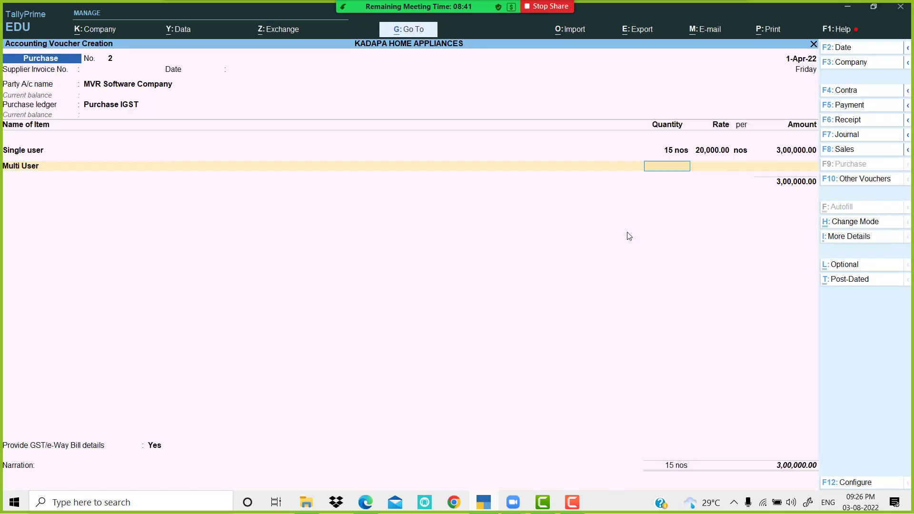
Step: Enter 10 nos of Multi User at 60,000, then select the Discount Received line in the PDF
key(alt+Tab)
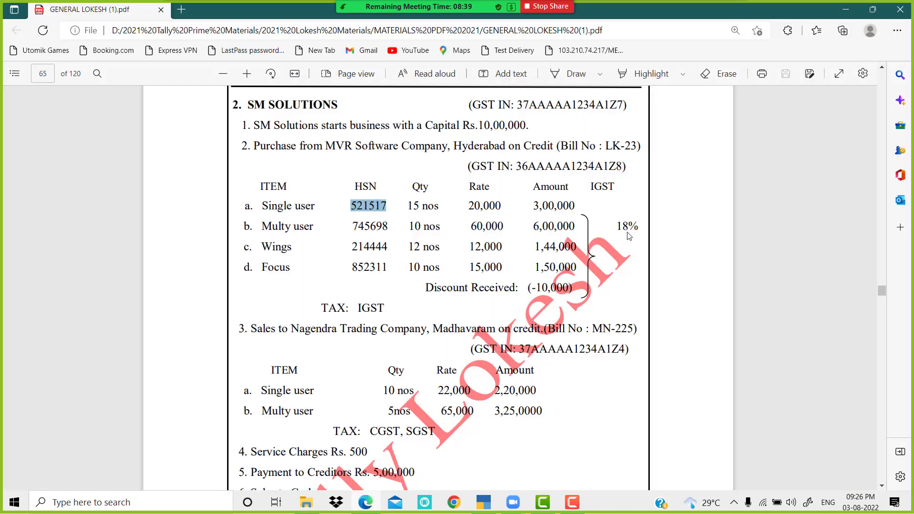
key(alt+Tab)
text(10)
key(Return)
text(60000)
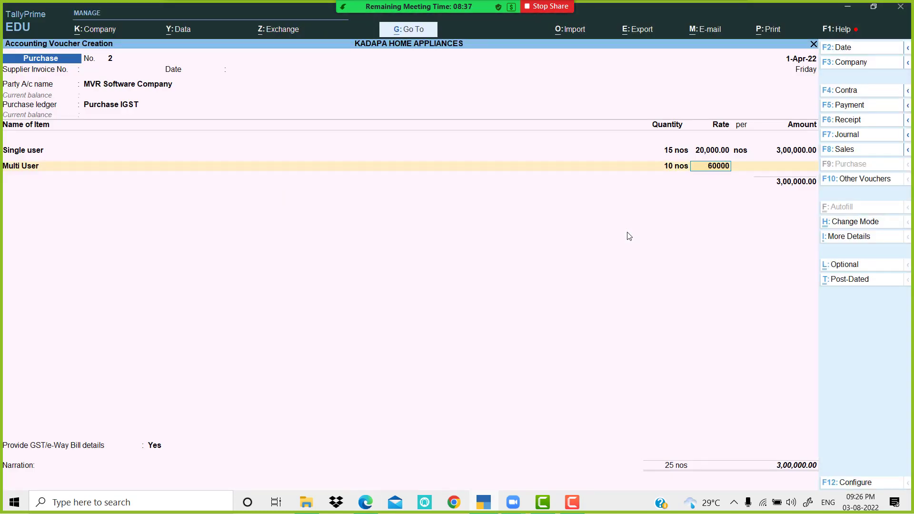
key(Return)
key(Return)
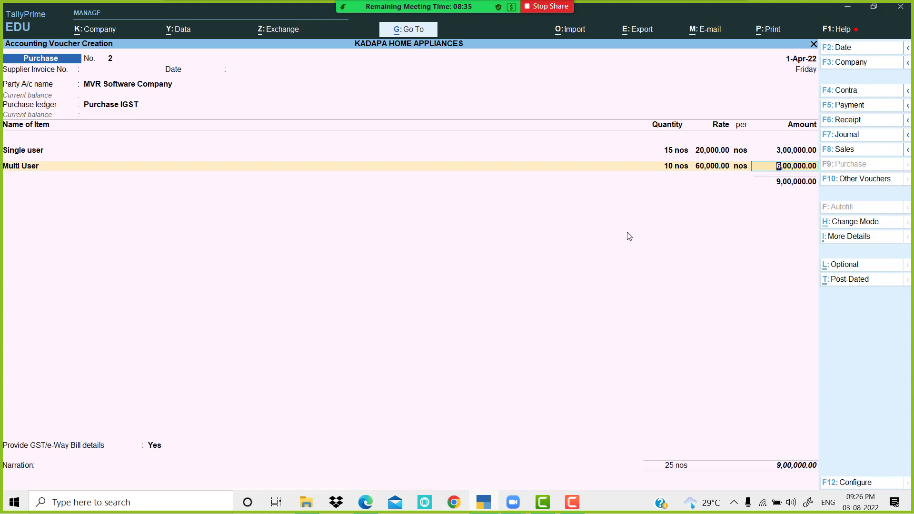
key(Return)
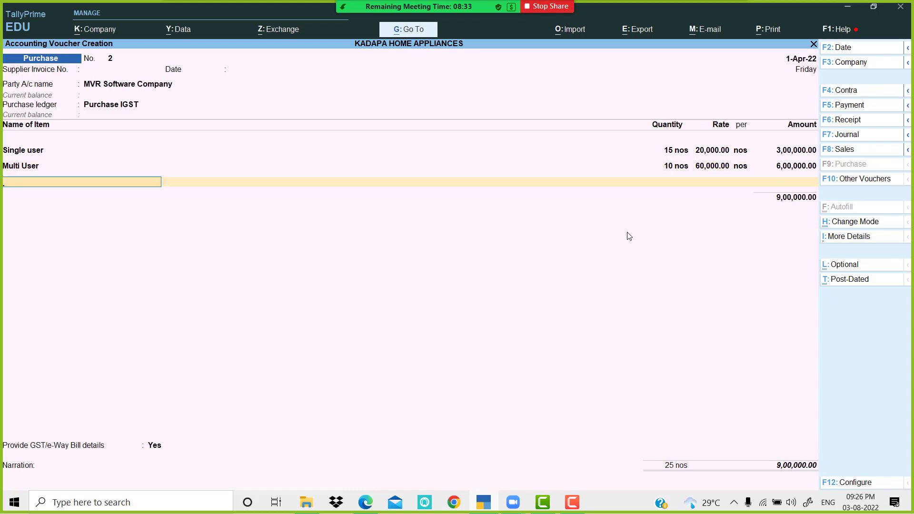
key(Return)
key(alt+Tab)
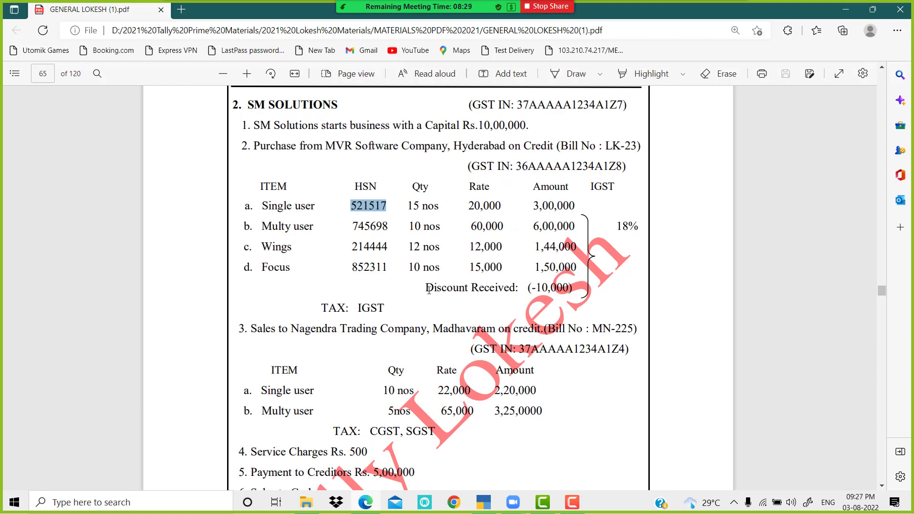
drag(425, 288, 573, 293)
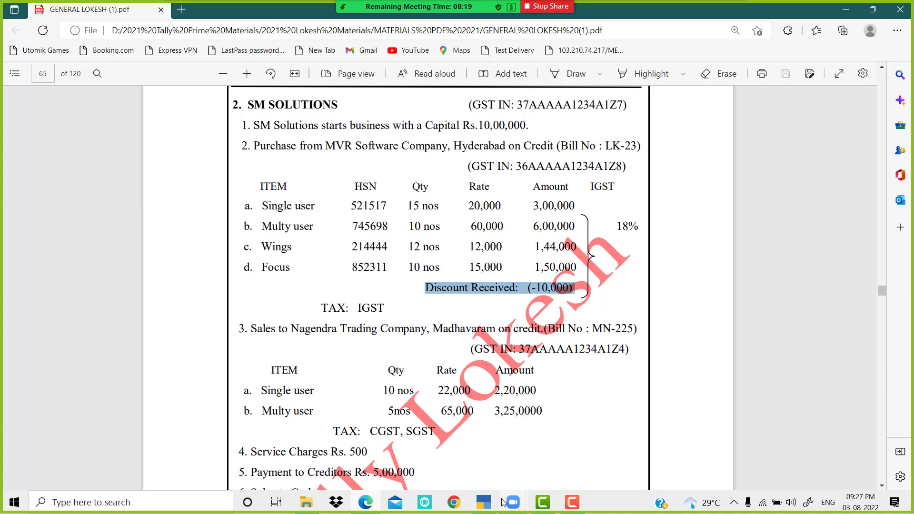
Step: Back in the MVR Software Company purchase voucher, start a new ledger line below Multi User
click(484, 502)
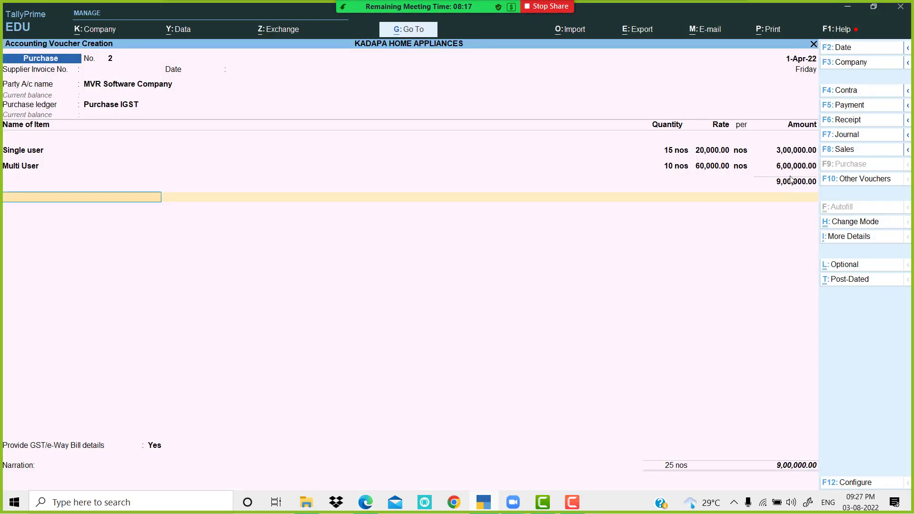
key(Up)
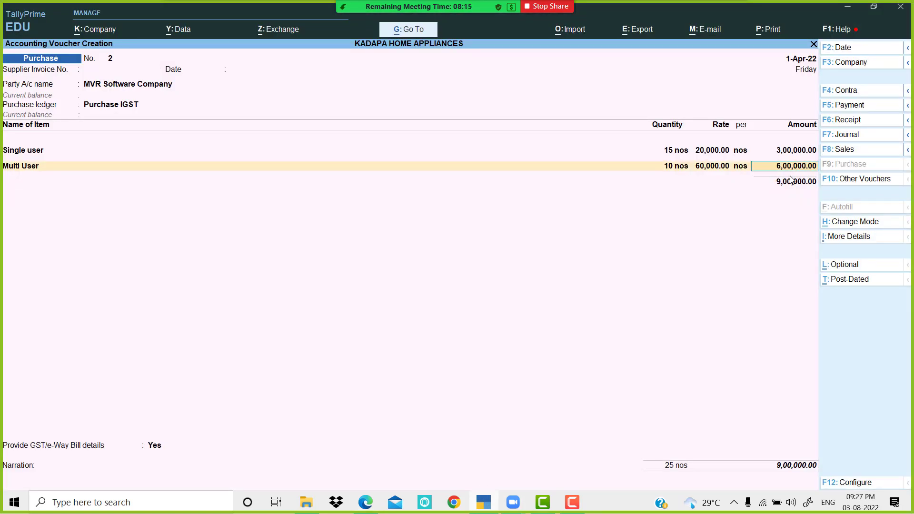
key(Return)
key(Return)
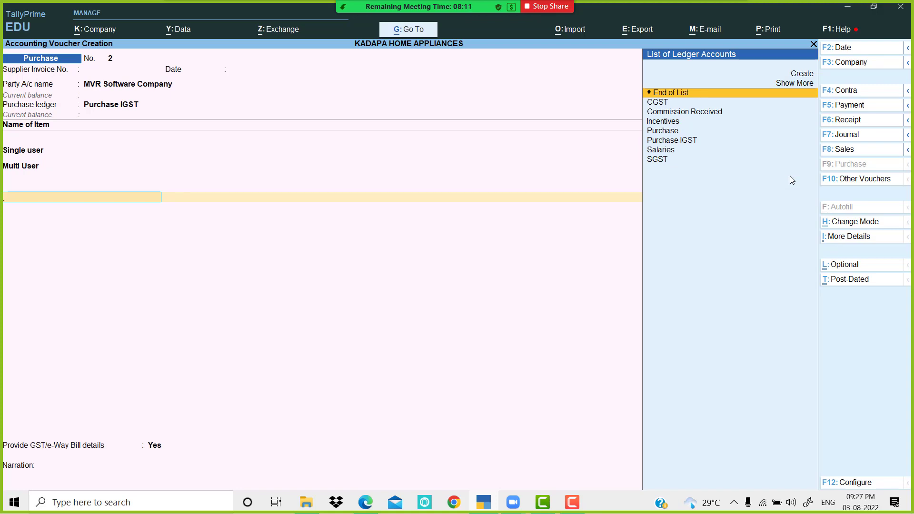
Step: Create a Discount Received ledger under Indirect Incomes from the voucher line
key(alt+c)
text(Di)
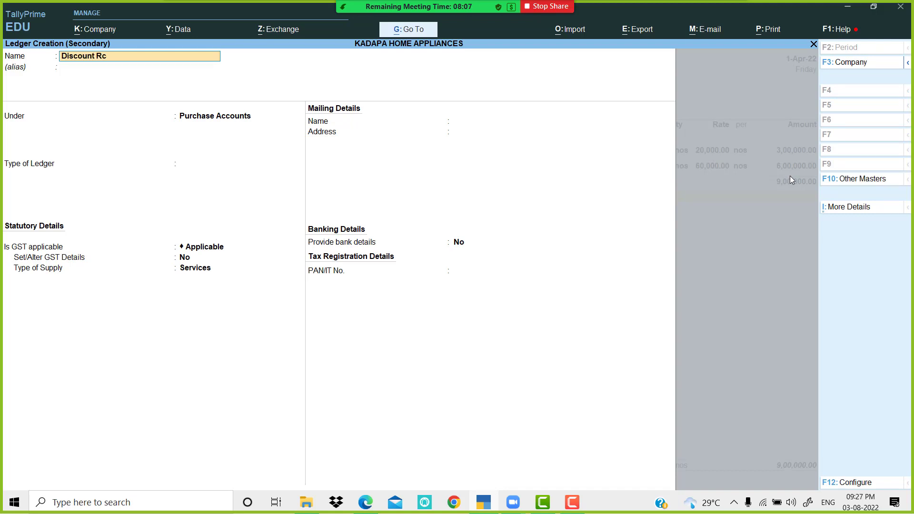
text(scount Received)
key(Return)
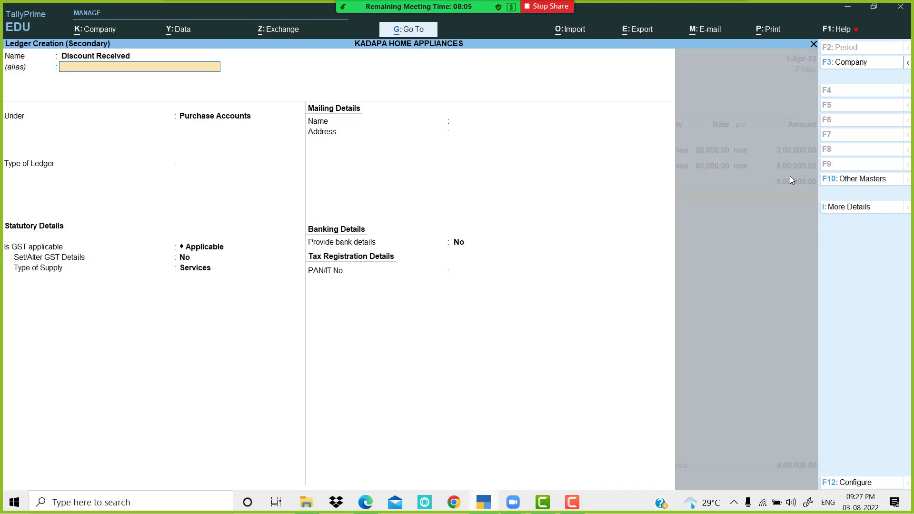
text(Ind)
key(Down)
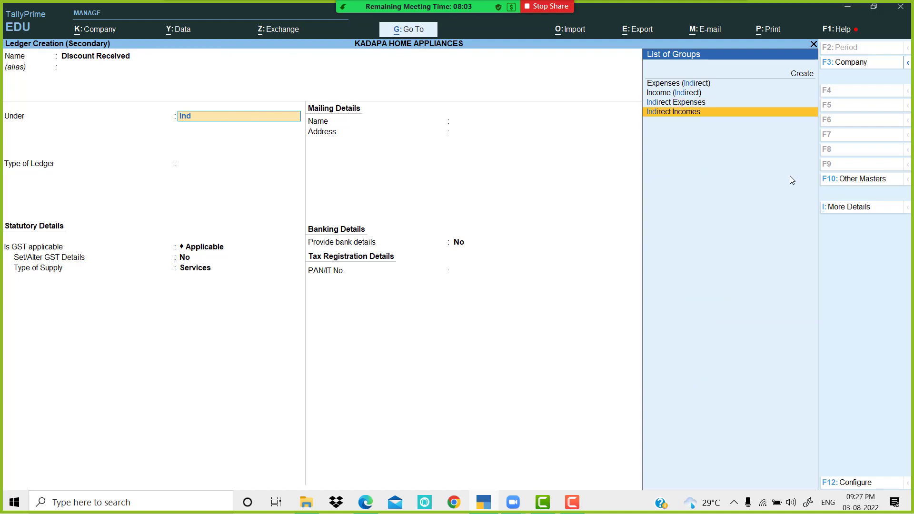
key(Return)
key(Return)
key(Return)
key(Return)
key(Return)
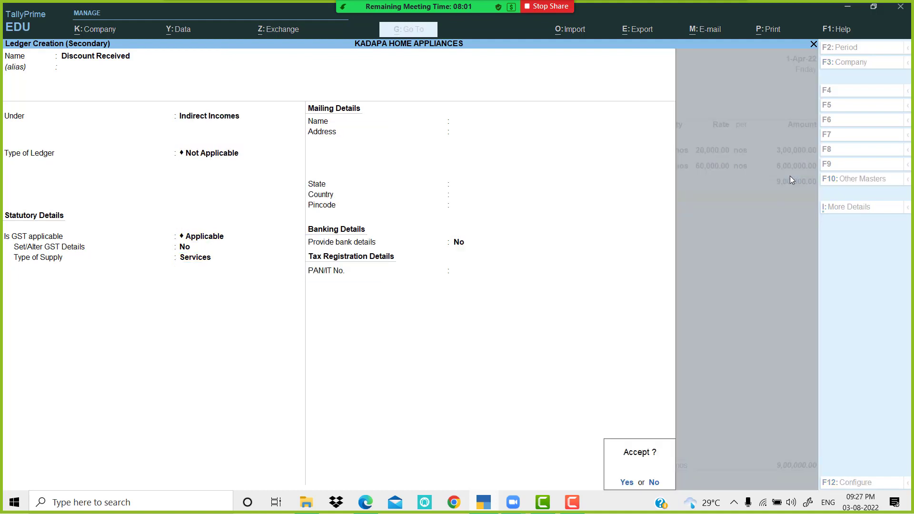
key(Return)
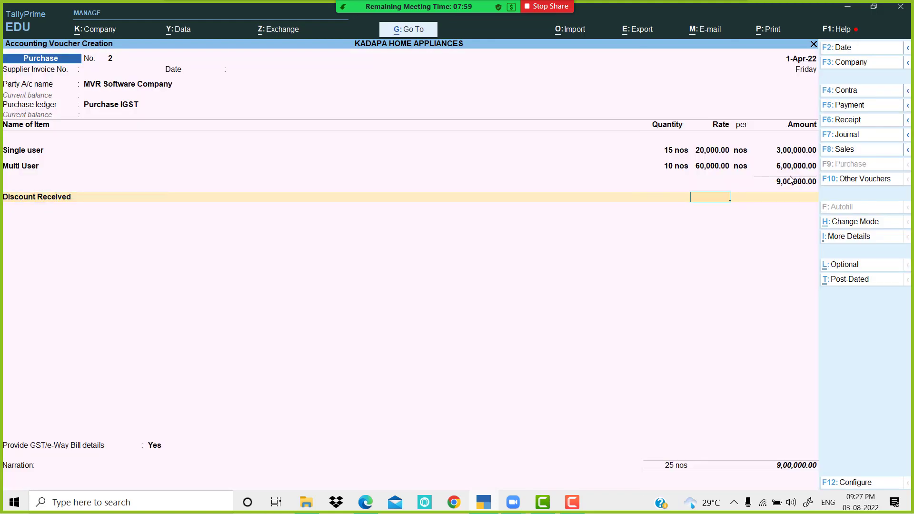
key(Return)
Step: Enter a (-)10,000 discount, bringing the voucher to 8,90,000, then mark IGST in the question PDF
key(BackSpace)
key(Return)
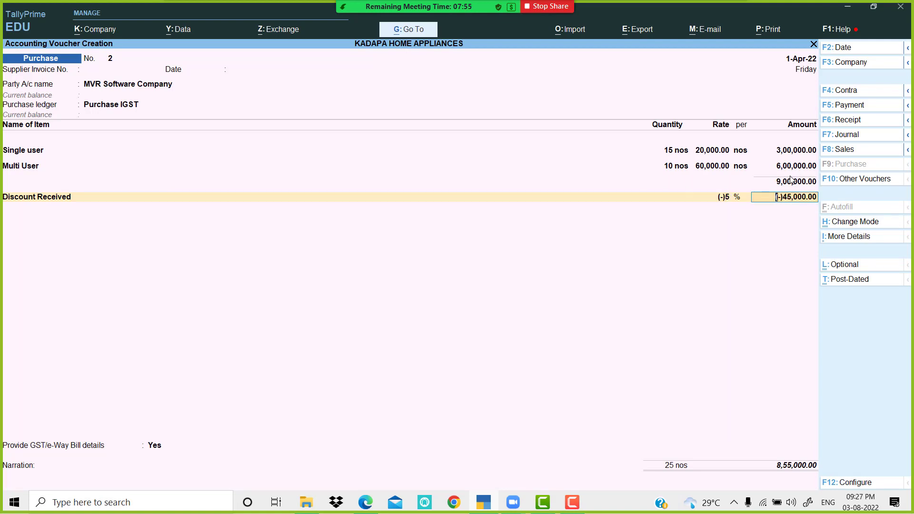
key(BackSpace)
key(Return)
key(alt+Tab)
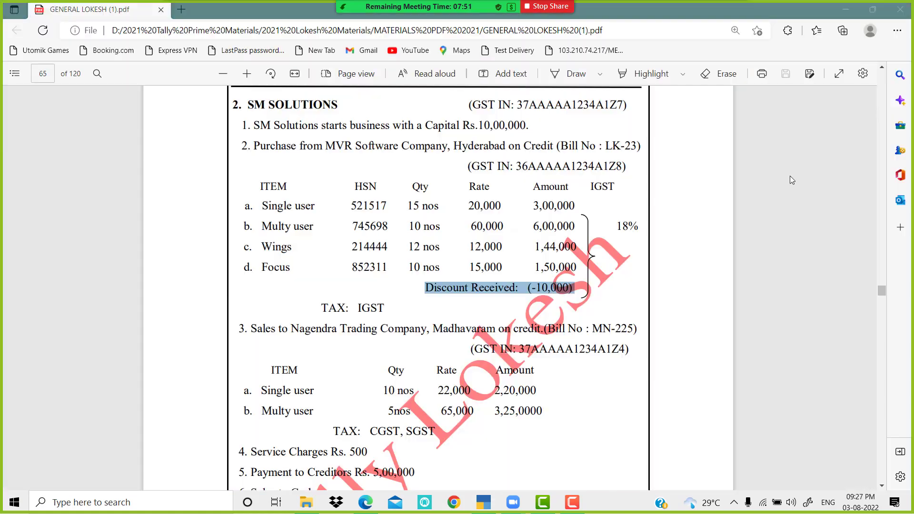
key(alt+Tab)
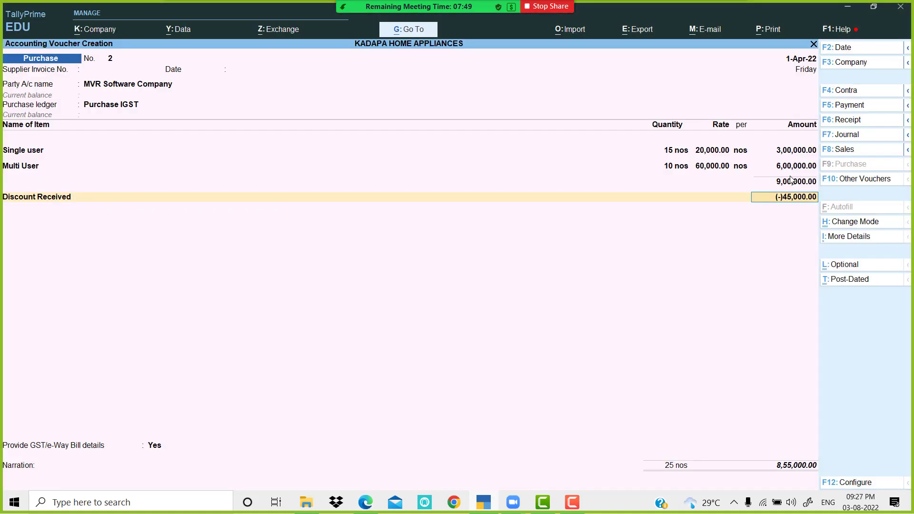
text(-)1)
text(0,000)
key(Return)
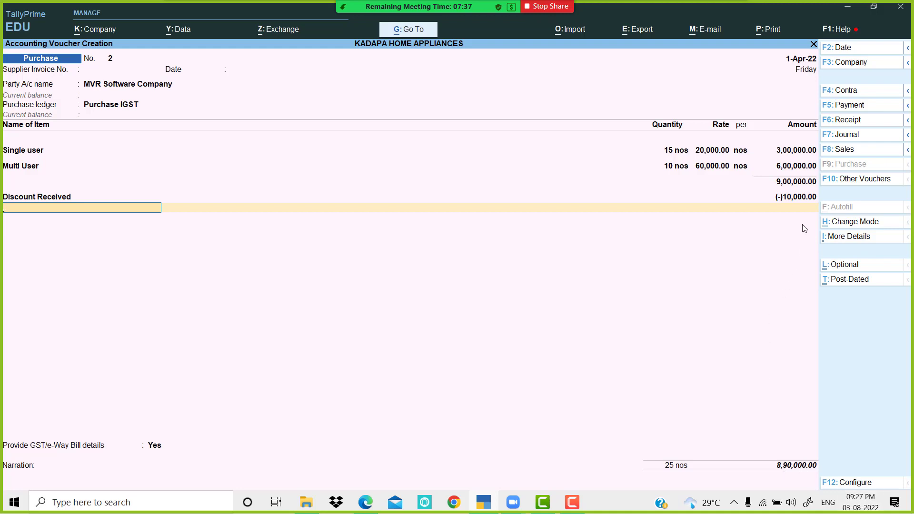
key(alt+Tab)
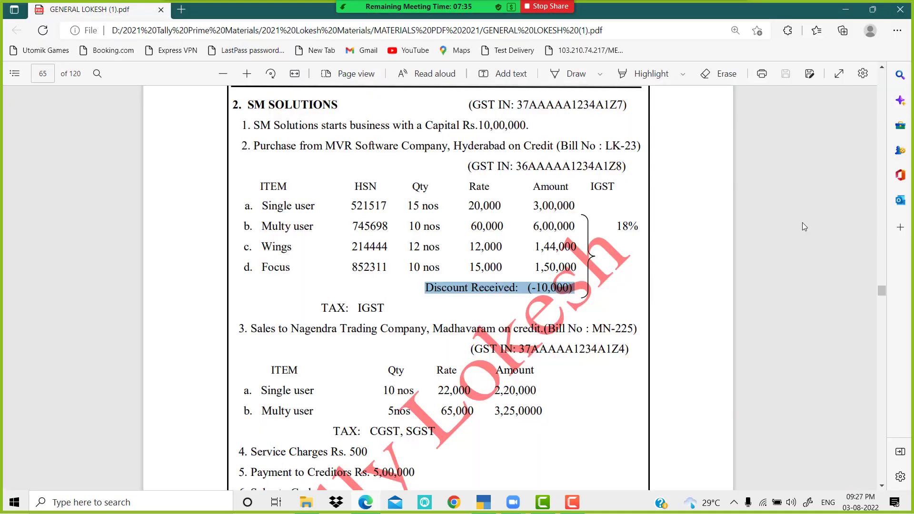
drag(358, 308, 384, 309)
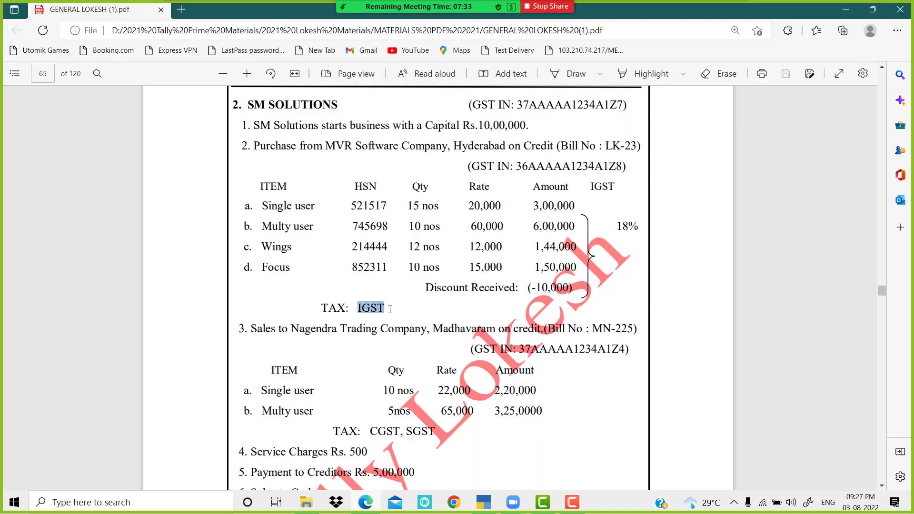
Step: Create an IGST ledger under Duties & Taxes with duty type GST and tax type Integrated Tax
key(alt+Tab)
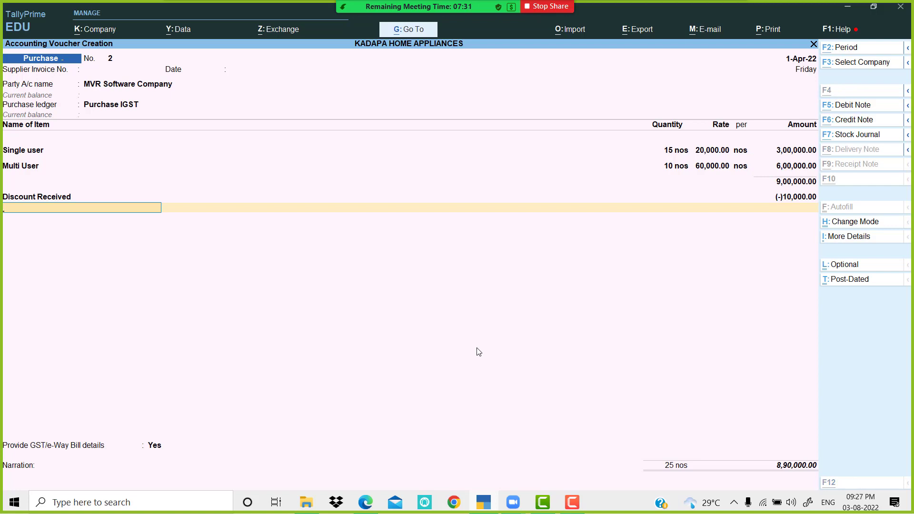
key(alt+c)
text(IGST)
key(Return)
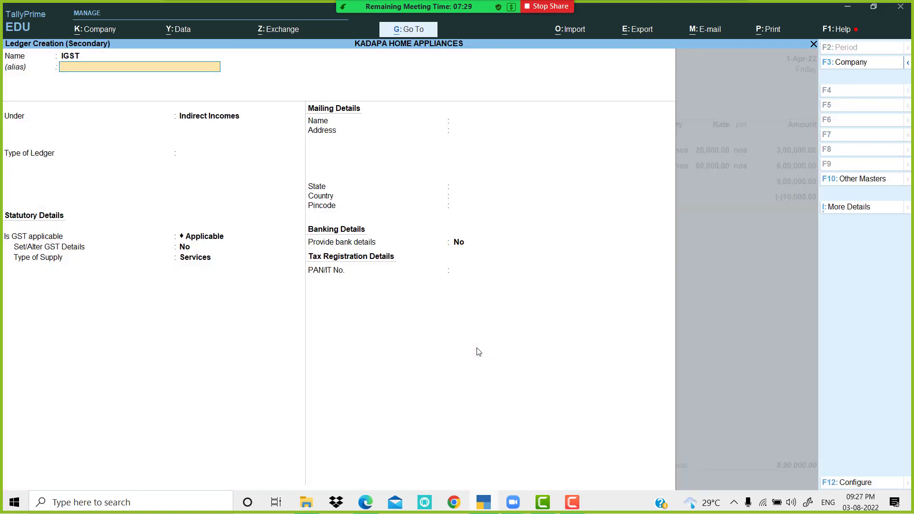
key(Return)
text(DU)
key(Return)
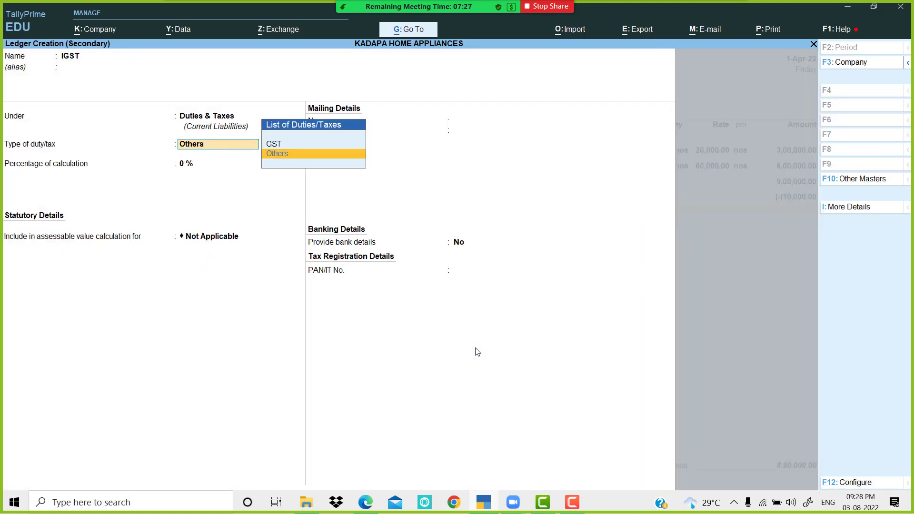
key(Up)
key(Return)
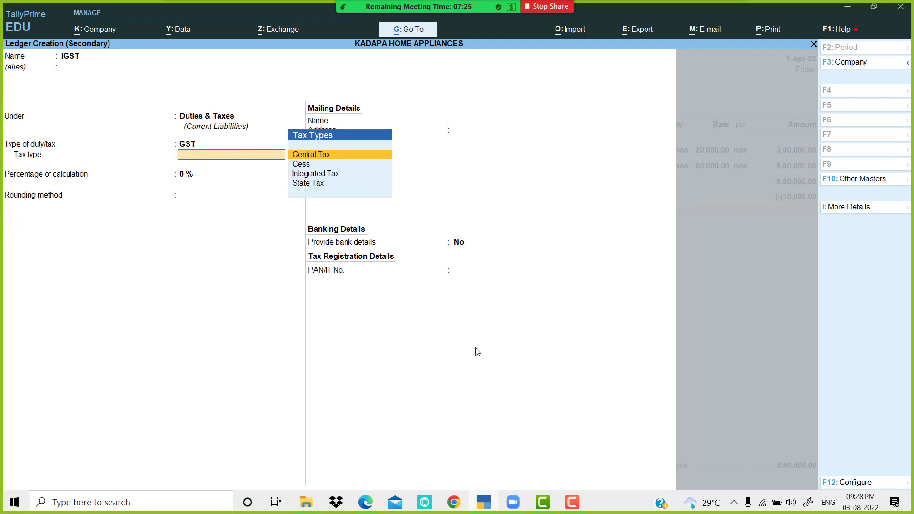
key(Down)
key(Down)
key(Return)
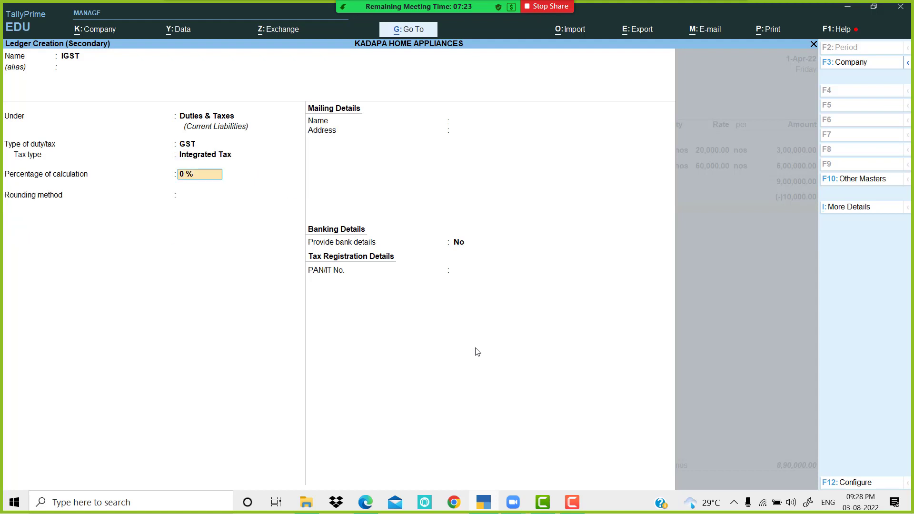
Step: Accept the 1,62,000 IGST amount, totalling 10,52,000, and set GST/e-Way Bill details to No
key(Return)
key(Return)
key(Return)
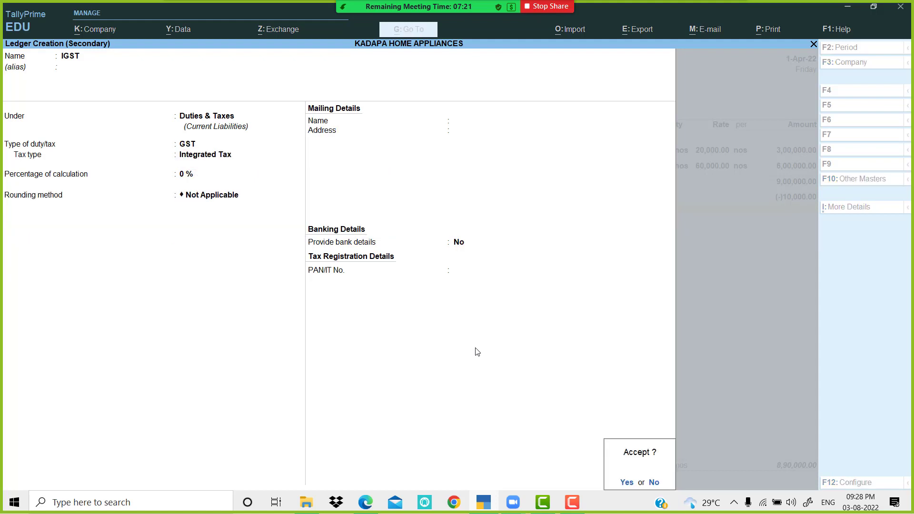
key(Return)
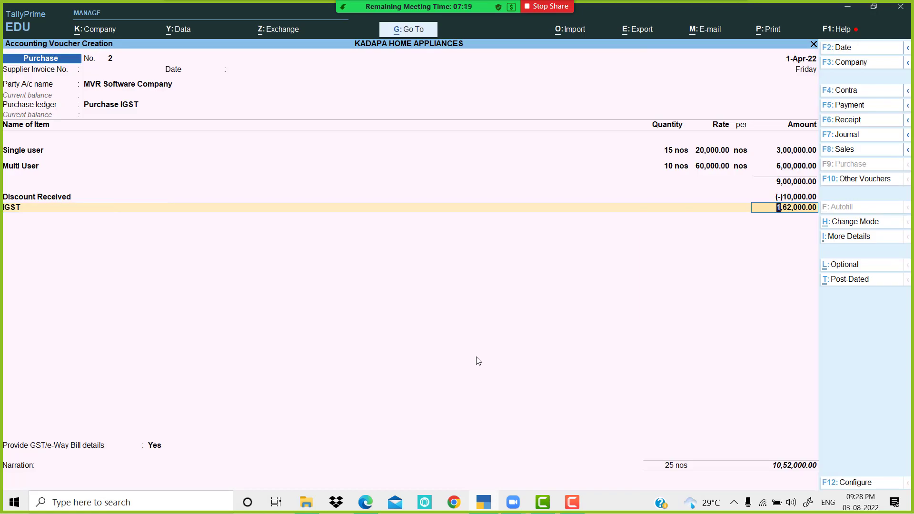
key(Return)
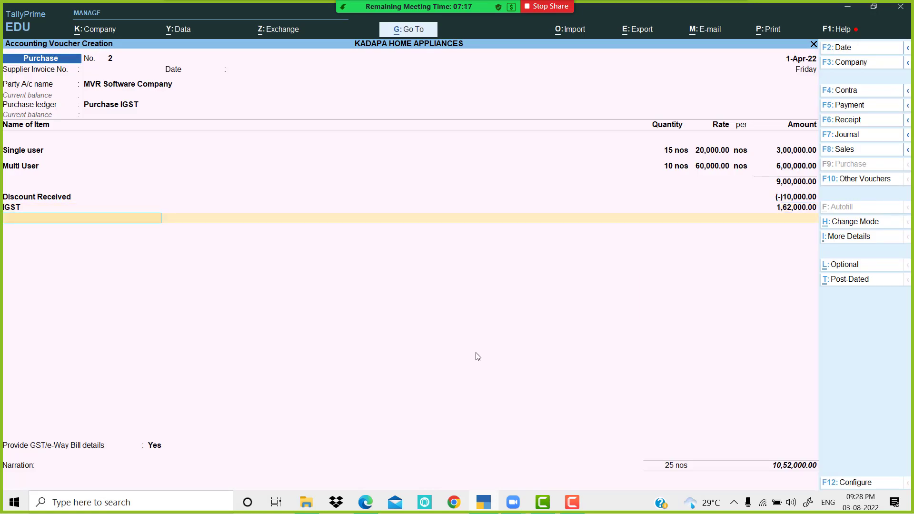
key(Return)
key(Up)
key(Return)
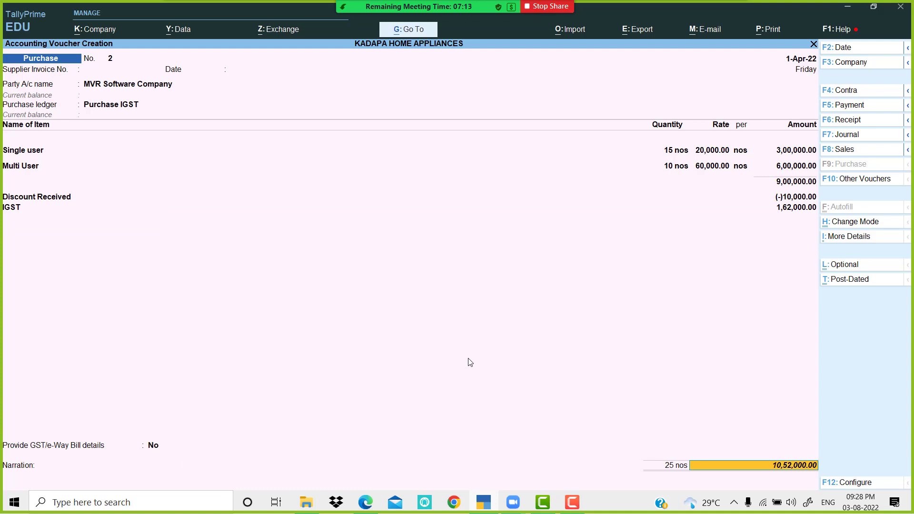
Step: Save purchase voucher No. 2 and scroll the PDF down to the Sales to Cash exercise
key(Return)
key(Return)
key(Return)
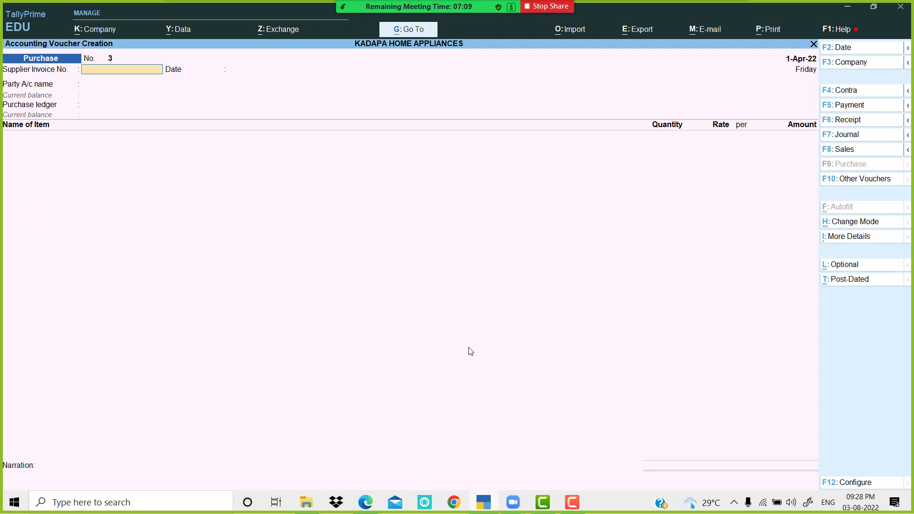
key(alt+Tab)
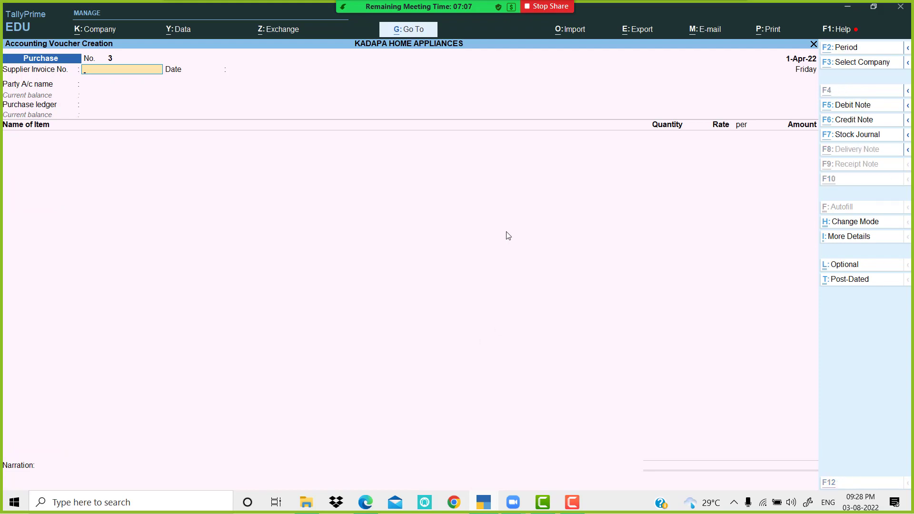
scroll(420, 202, down, 4)
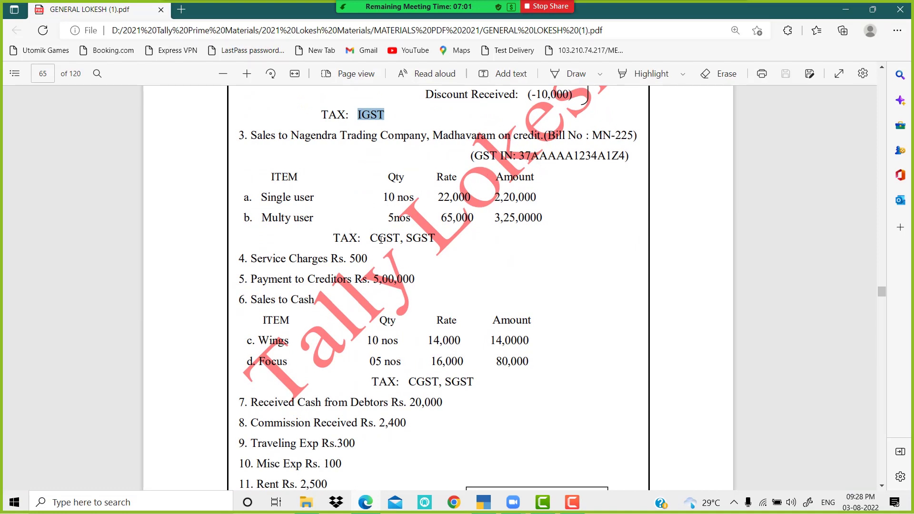
scroll(278, 272, down, 1)
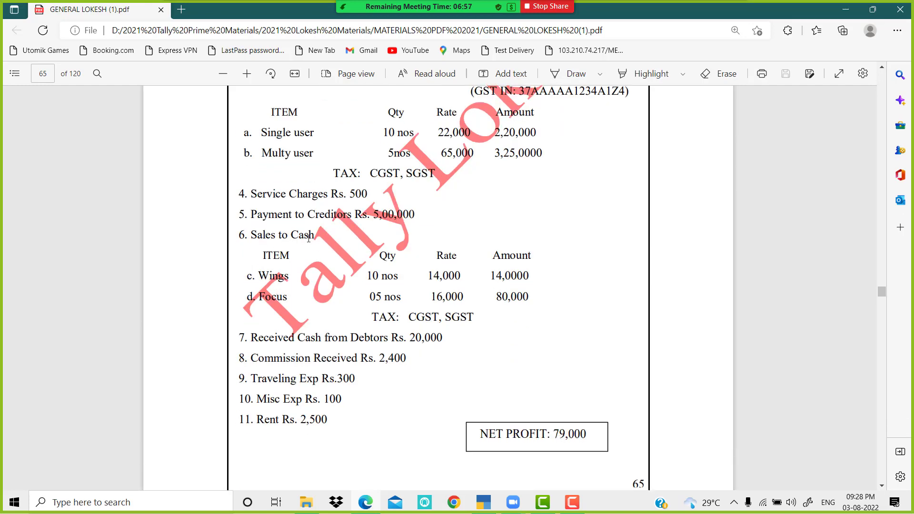
key(alt+Tab)
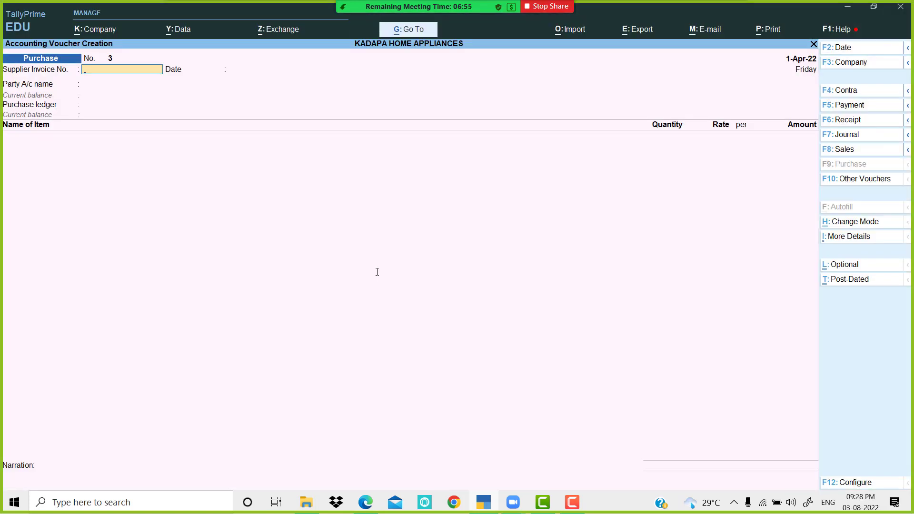
key(Return)
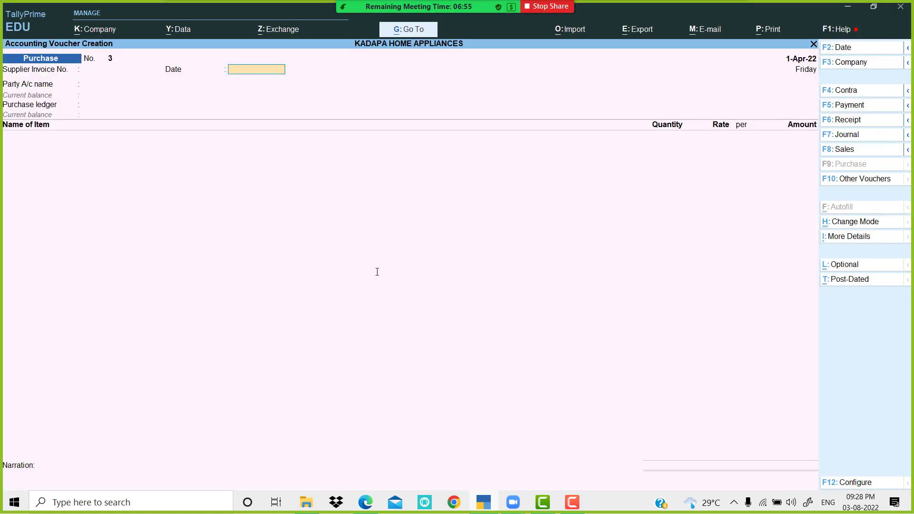
Step: Switch to a Sales voucher with Cash as party and add 10 Single user at 14,000
click(845, 150)
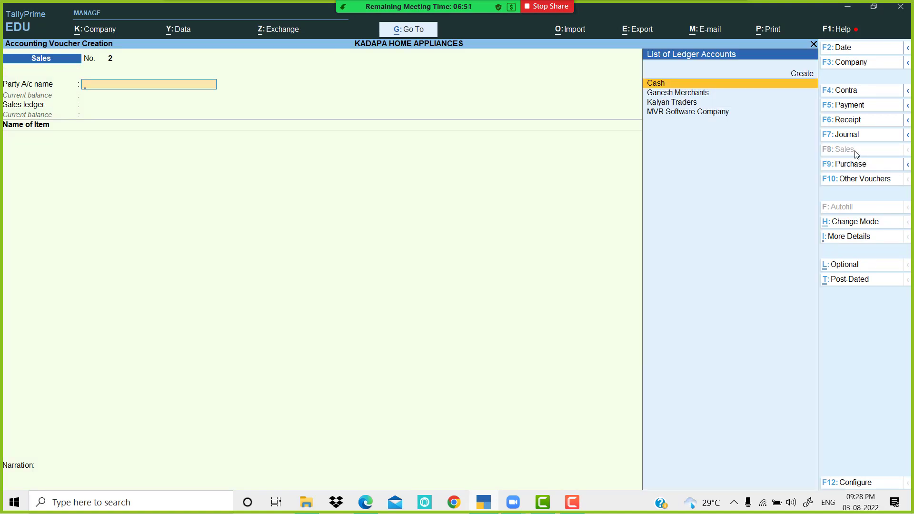
key(Return)
key(Return)
key(Return)
key(Return)
key(Return)
key(Return)
key(Return)
key(Return)
key(Return)
key(Return)
key(Return)
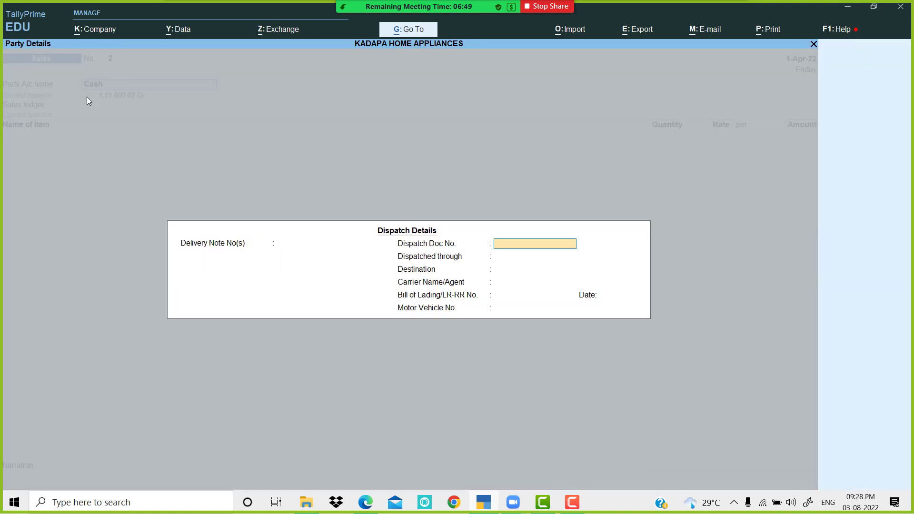
key(Return)
key(Return)
key(Return)
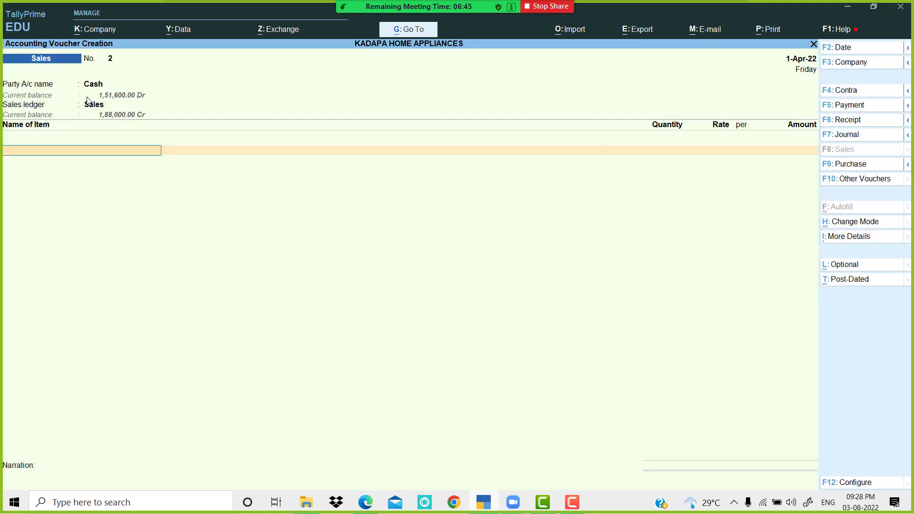
key(Down)
key(Down)
key(Down)
key(Down)
key(Down)
key(Return)
key(alt+Tab)
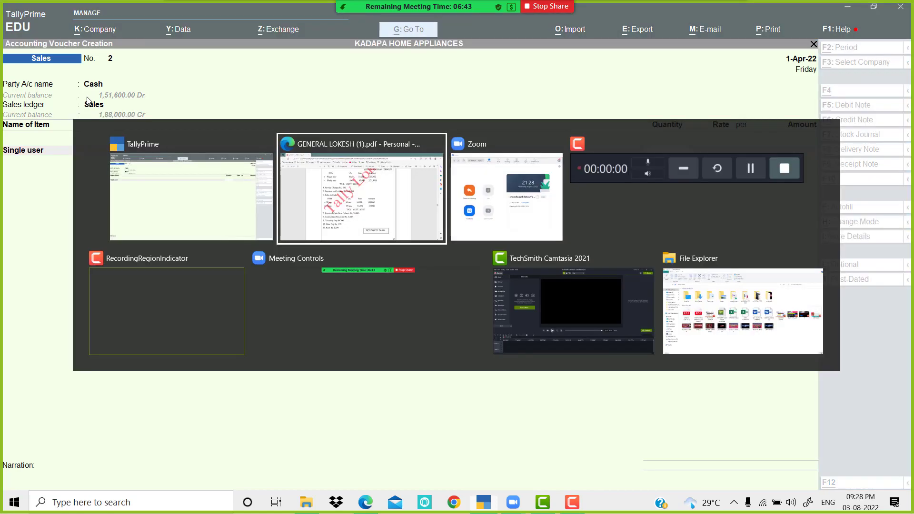
key(alt+Tab)
text(10)
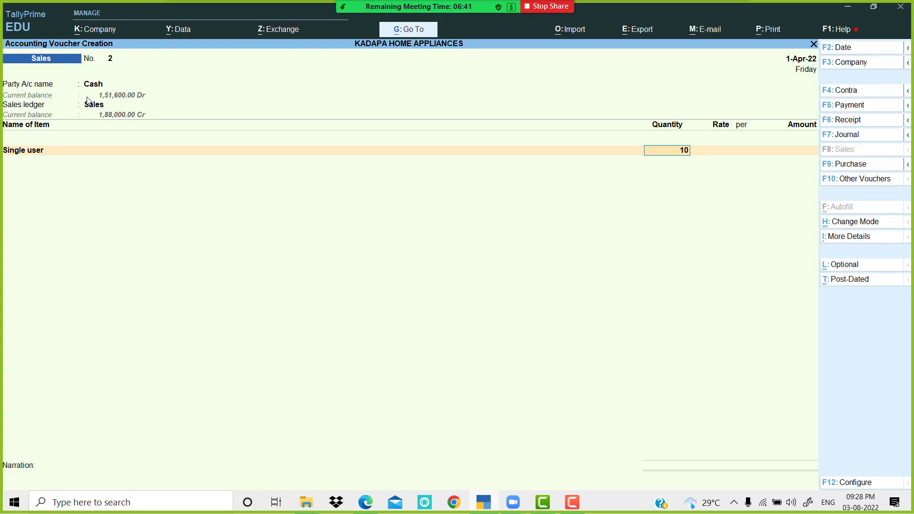
key(Return)
text(14000)
key(Return)
Step: Add 5 Multi User at 16,000 for an 80,000 amount
key(Return)
key(Return)
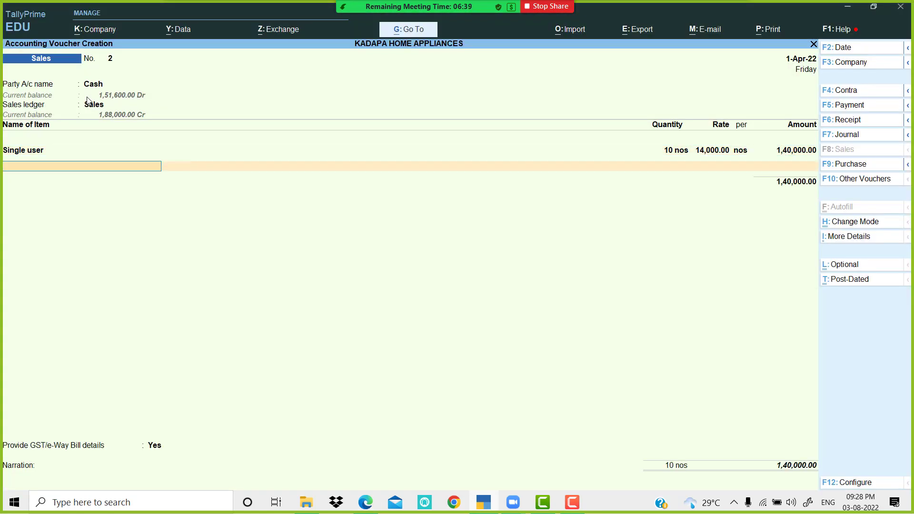
text(m)
key(Return)
key(alt+Tab)
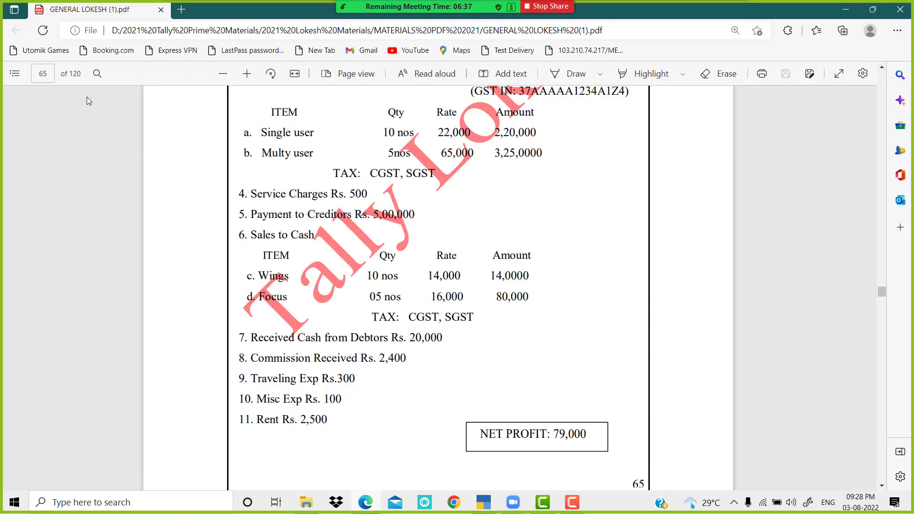
key(alt+Tab)
text(5)
key(Return)
text(16)
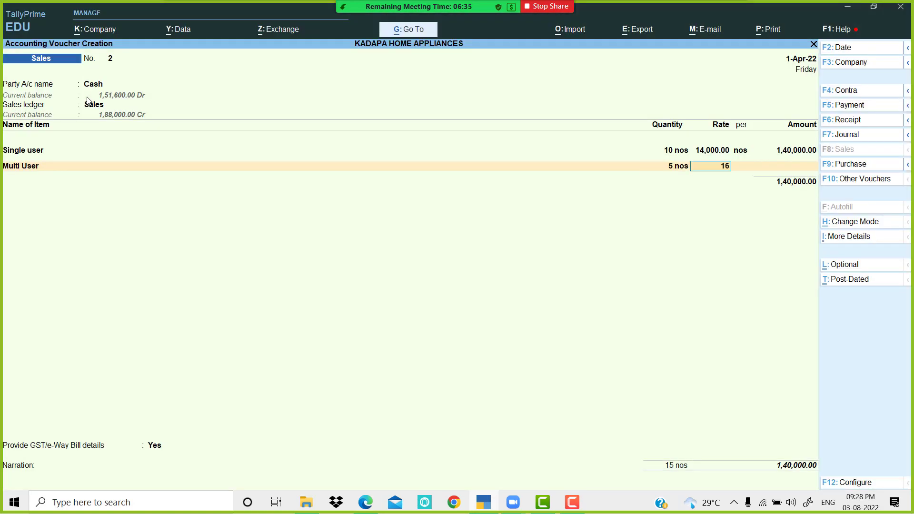
text(,000)
key(Return)
key(Return)
key(Return)
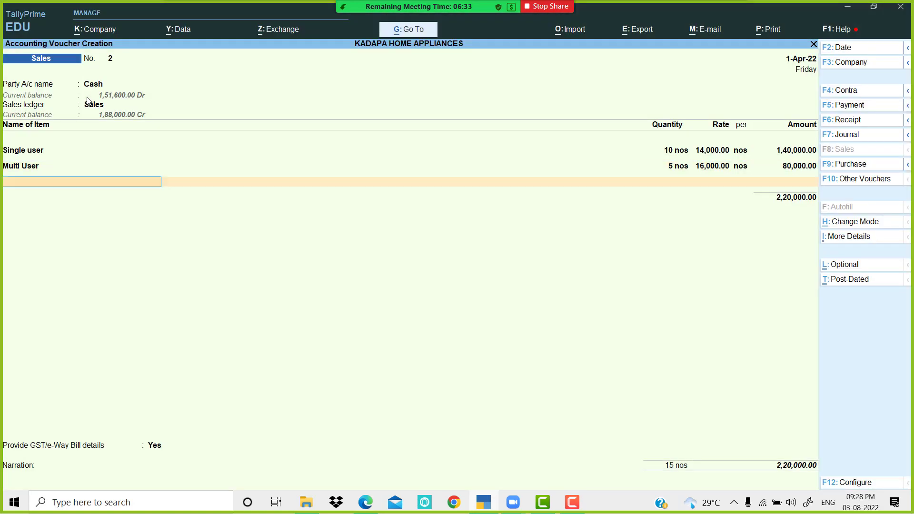
Step: Add CGST and SGST of 19,800 each, totalling 2,59,600, and decline e-Way Bill details
key(Return)
text(cg)
key(Return)
key(Return)
text(sg)
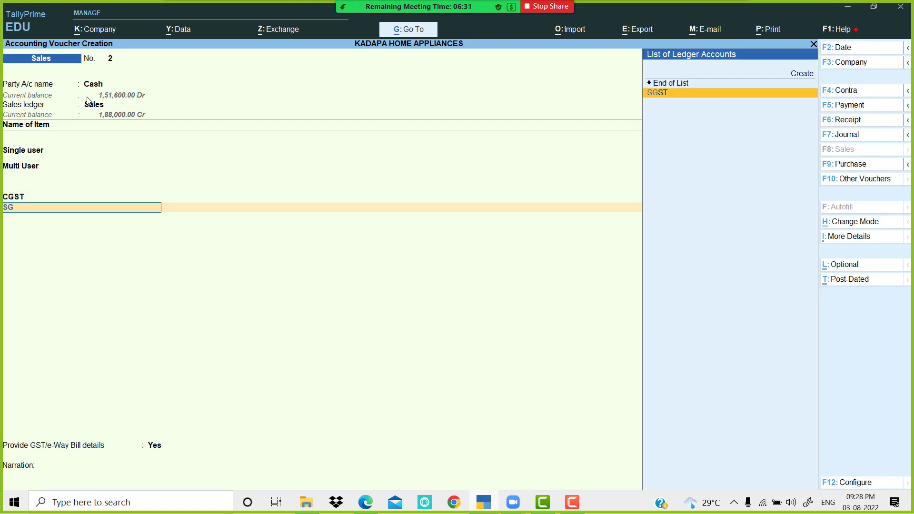
key(Return)
key(Return)
key(Return)
key(Up)
key(Return)
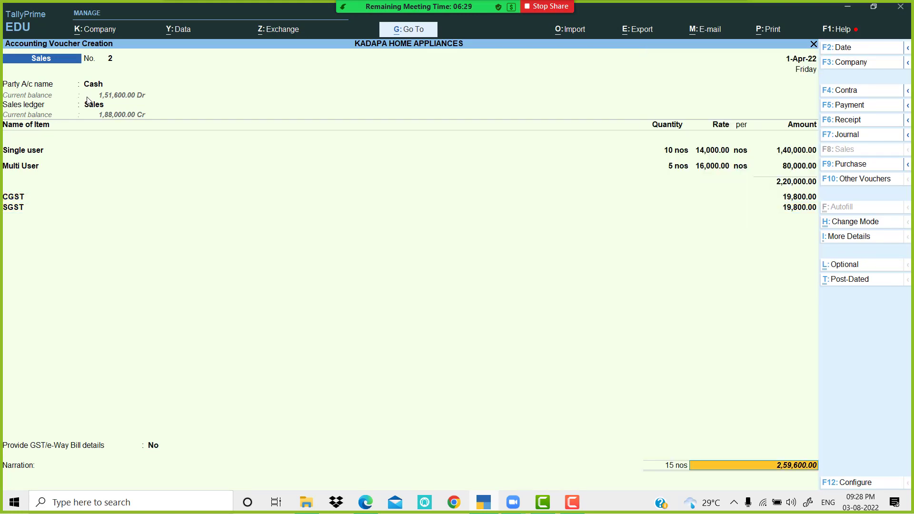
Step: Select the Sales to Cash text, then page through pages 65–68 and back to page 64
key(alt+Tab)
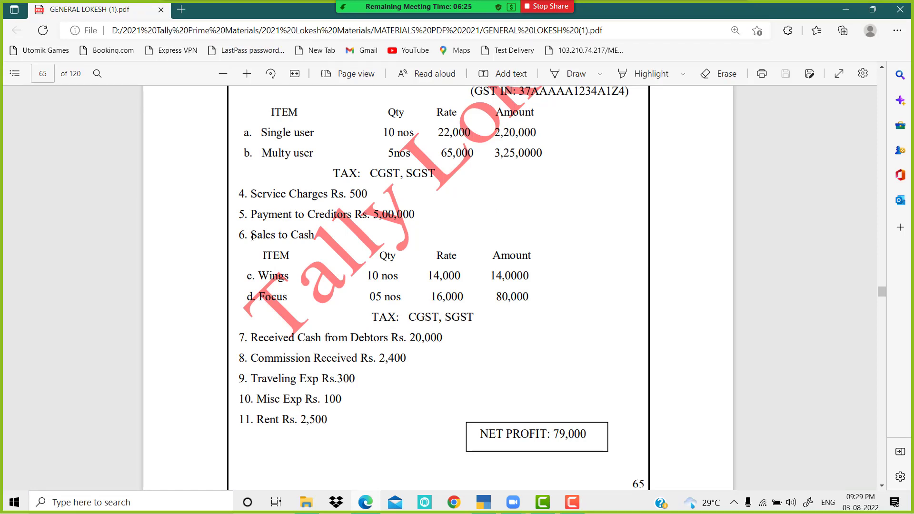
drag(252, 236, 522, 298)
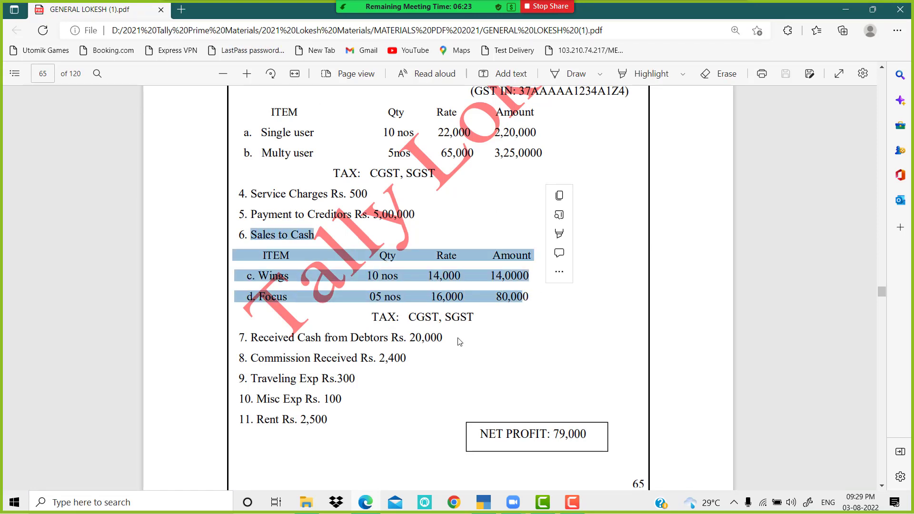
scroll(459, 341, down, 2)
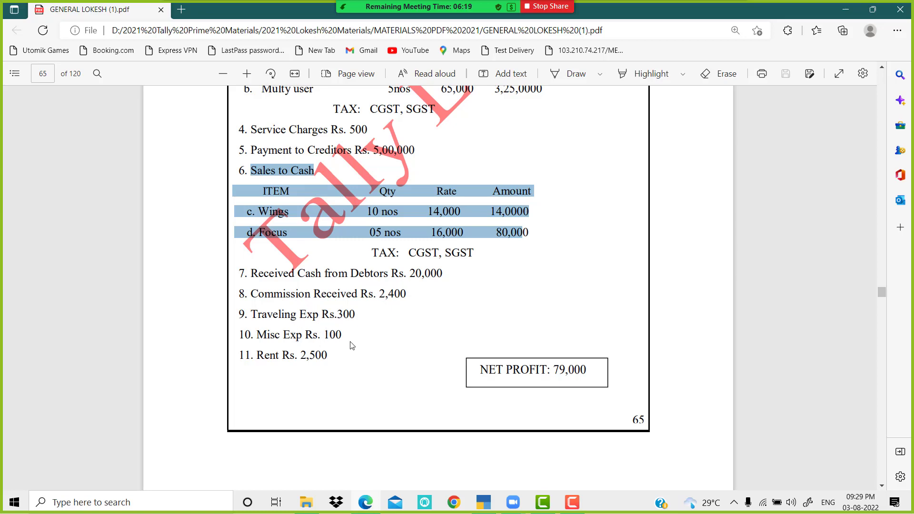
scroll(372, 356, up, 10)
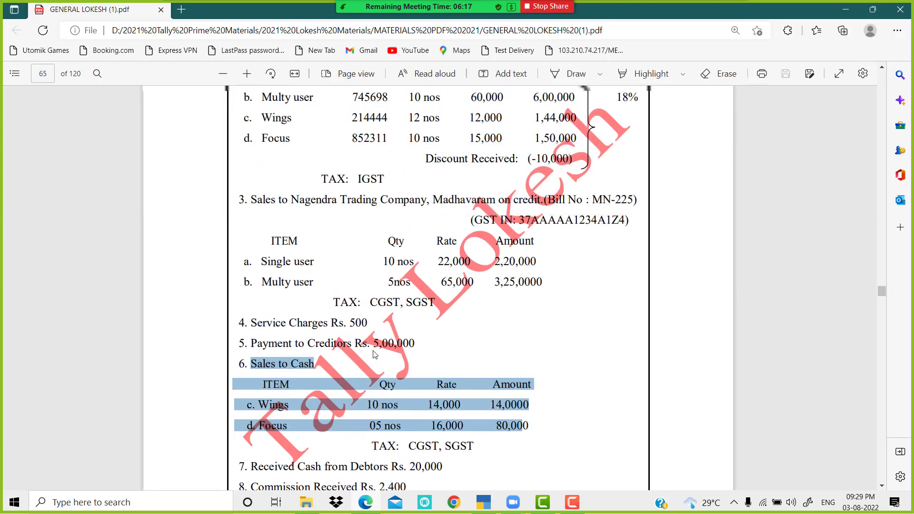
scroll(452, 281, down, 20)
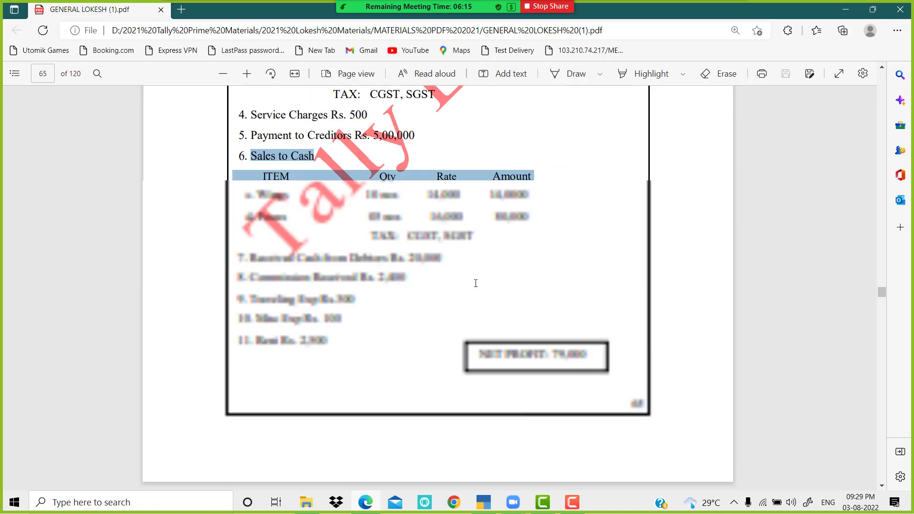
scroll(480, 284, down, 20)
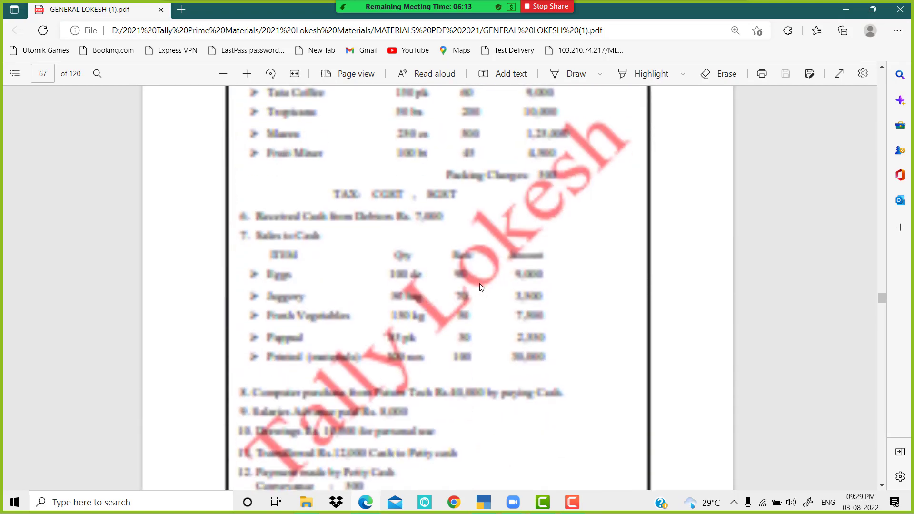
scroll(481, 287, down, 6)
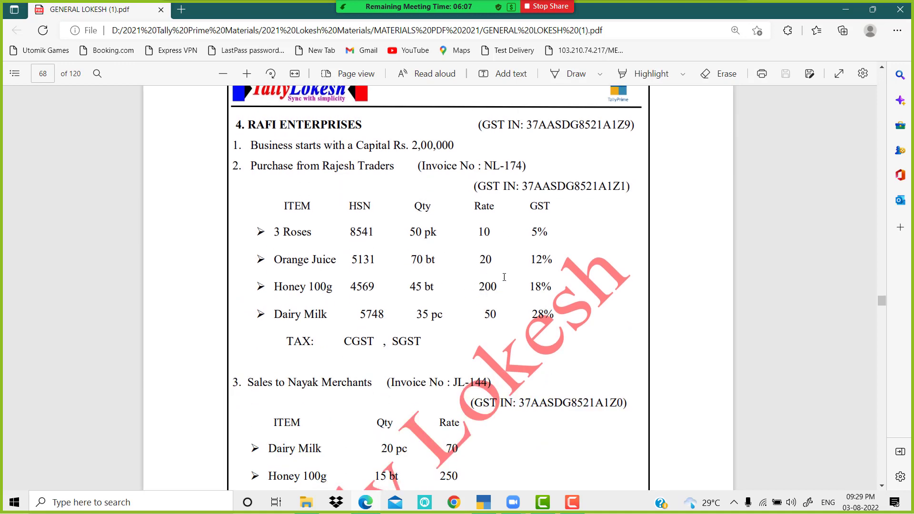
scroll(511, 279, down, 1)
scroll(510, 279, down, 10)
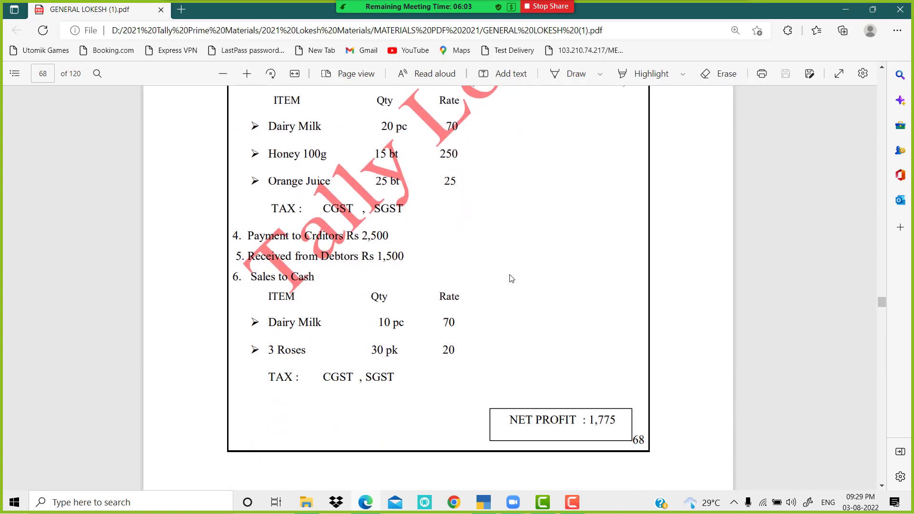
scroll(511, 279, up, 15)
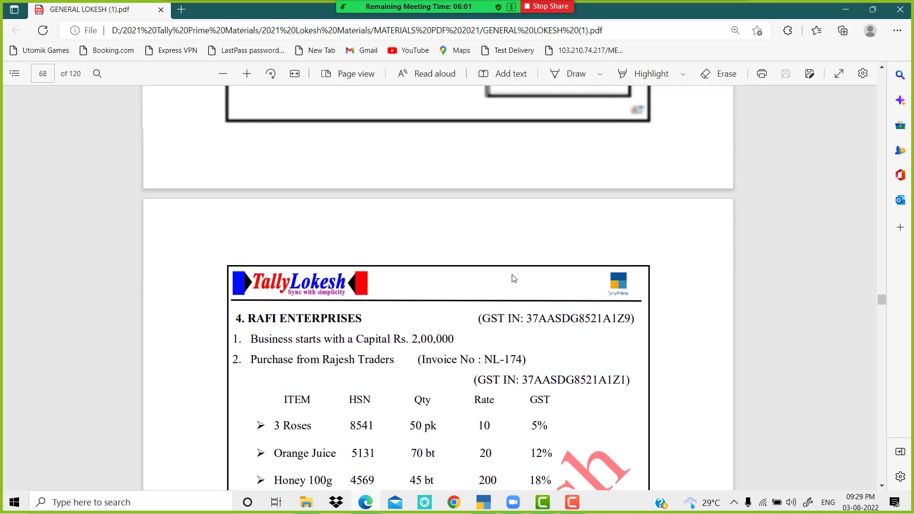
scroll(513, 279, up, 20)
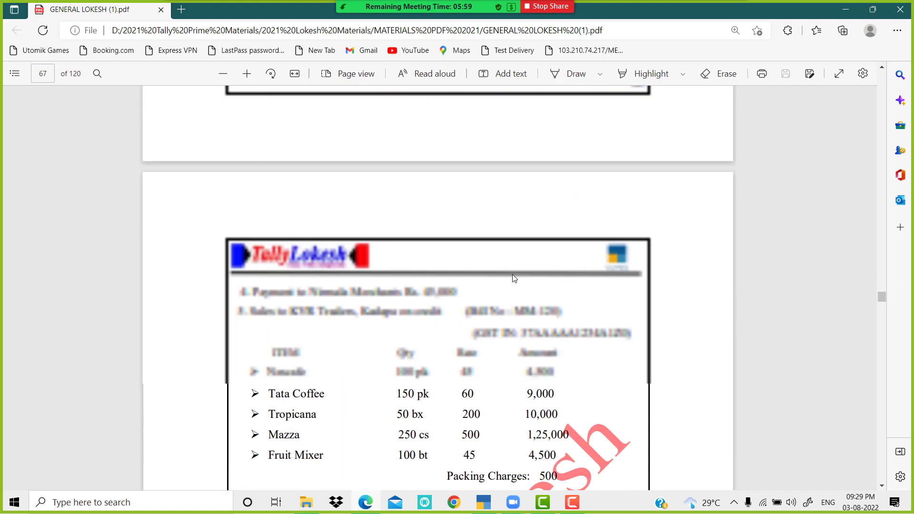
scroll(514, 278, up, 20)
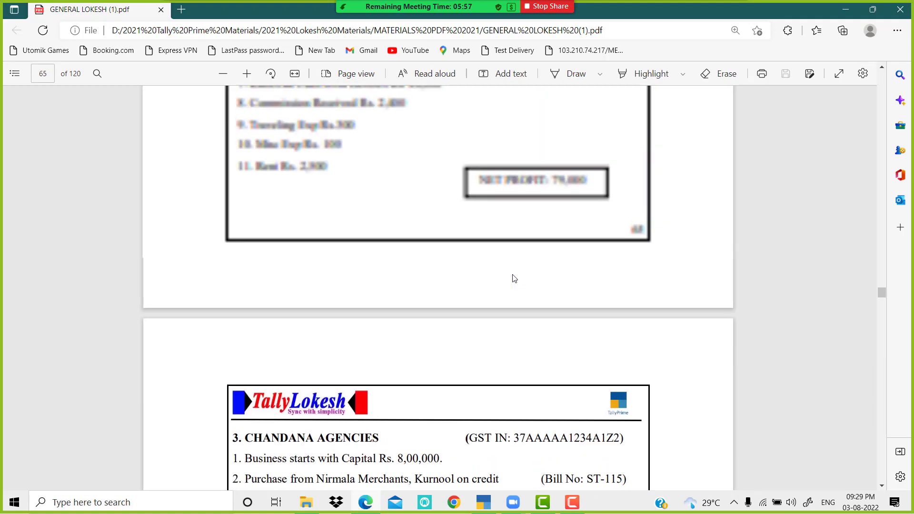
scroll(514, 279, up, 20)
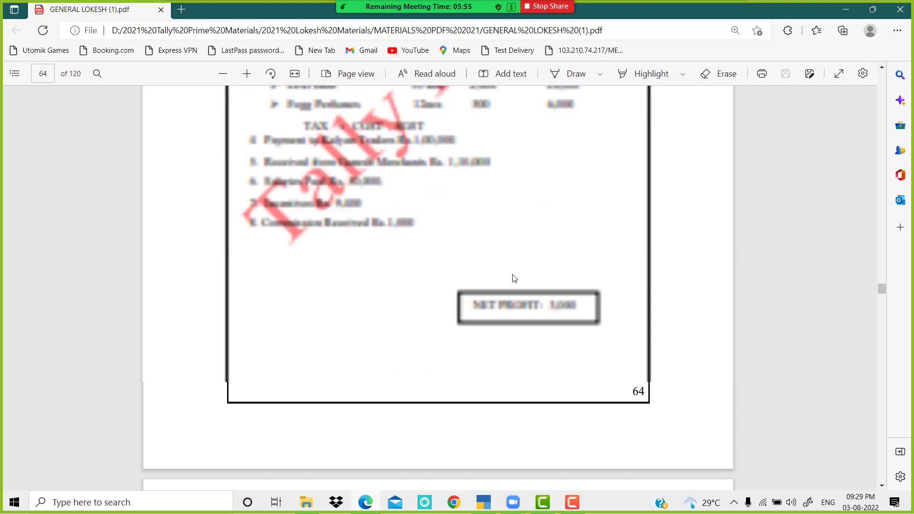
scroll(514, 279, up, 15)
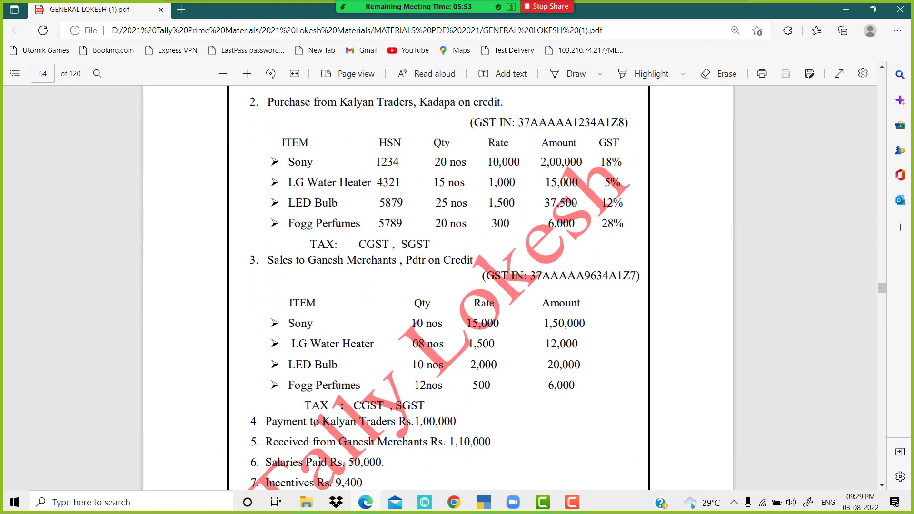
scroll(513, 275, up, 2)
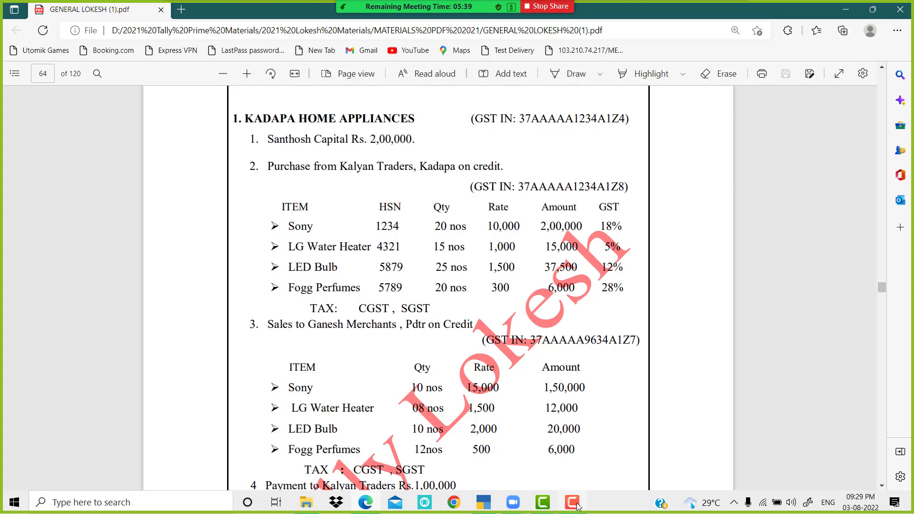
mouse_move(415, 4)
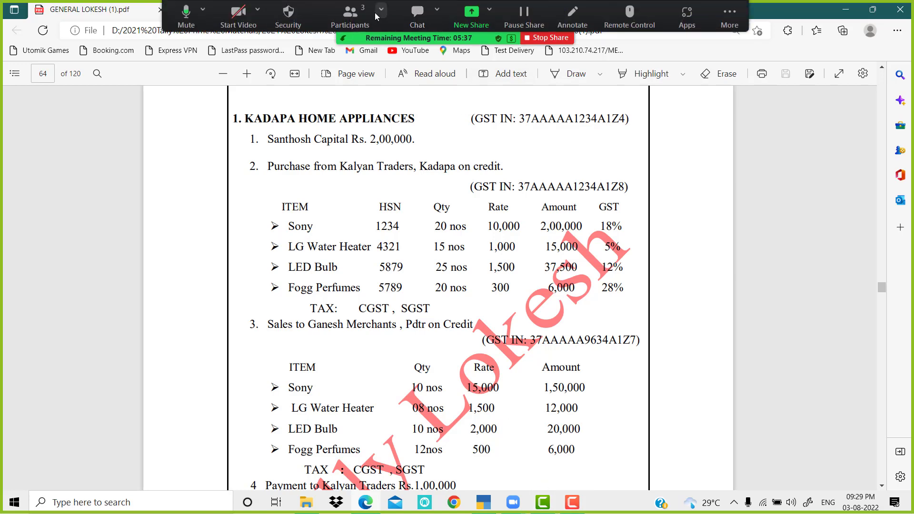
click(350, 9)
click(496, 150)
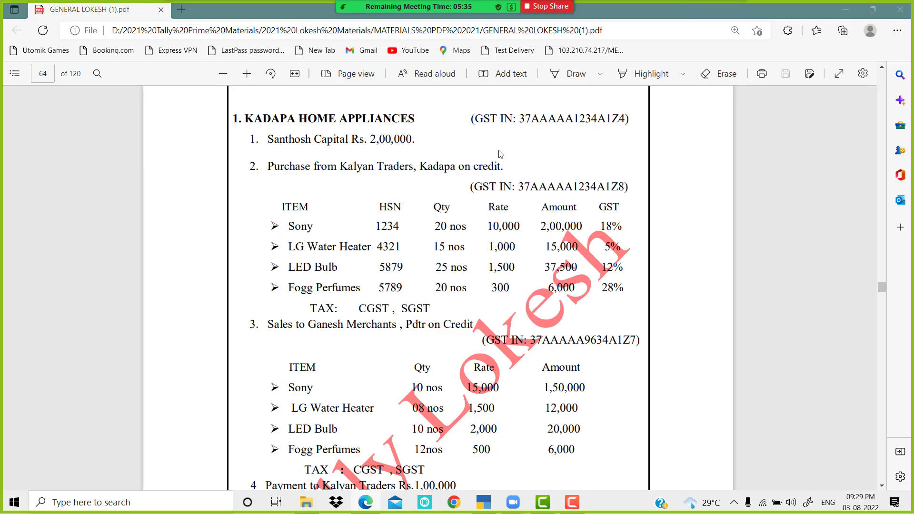
mouse_move(576, 507)
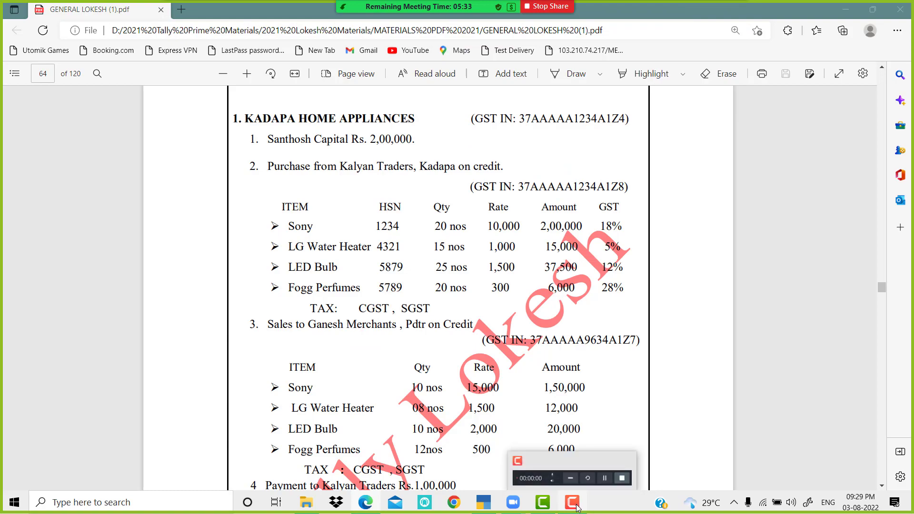